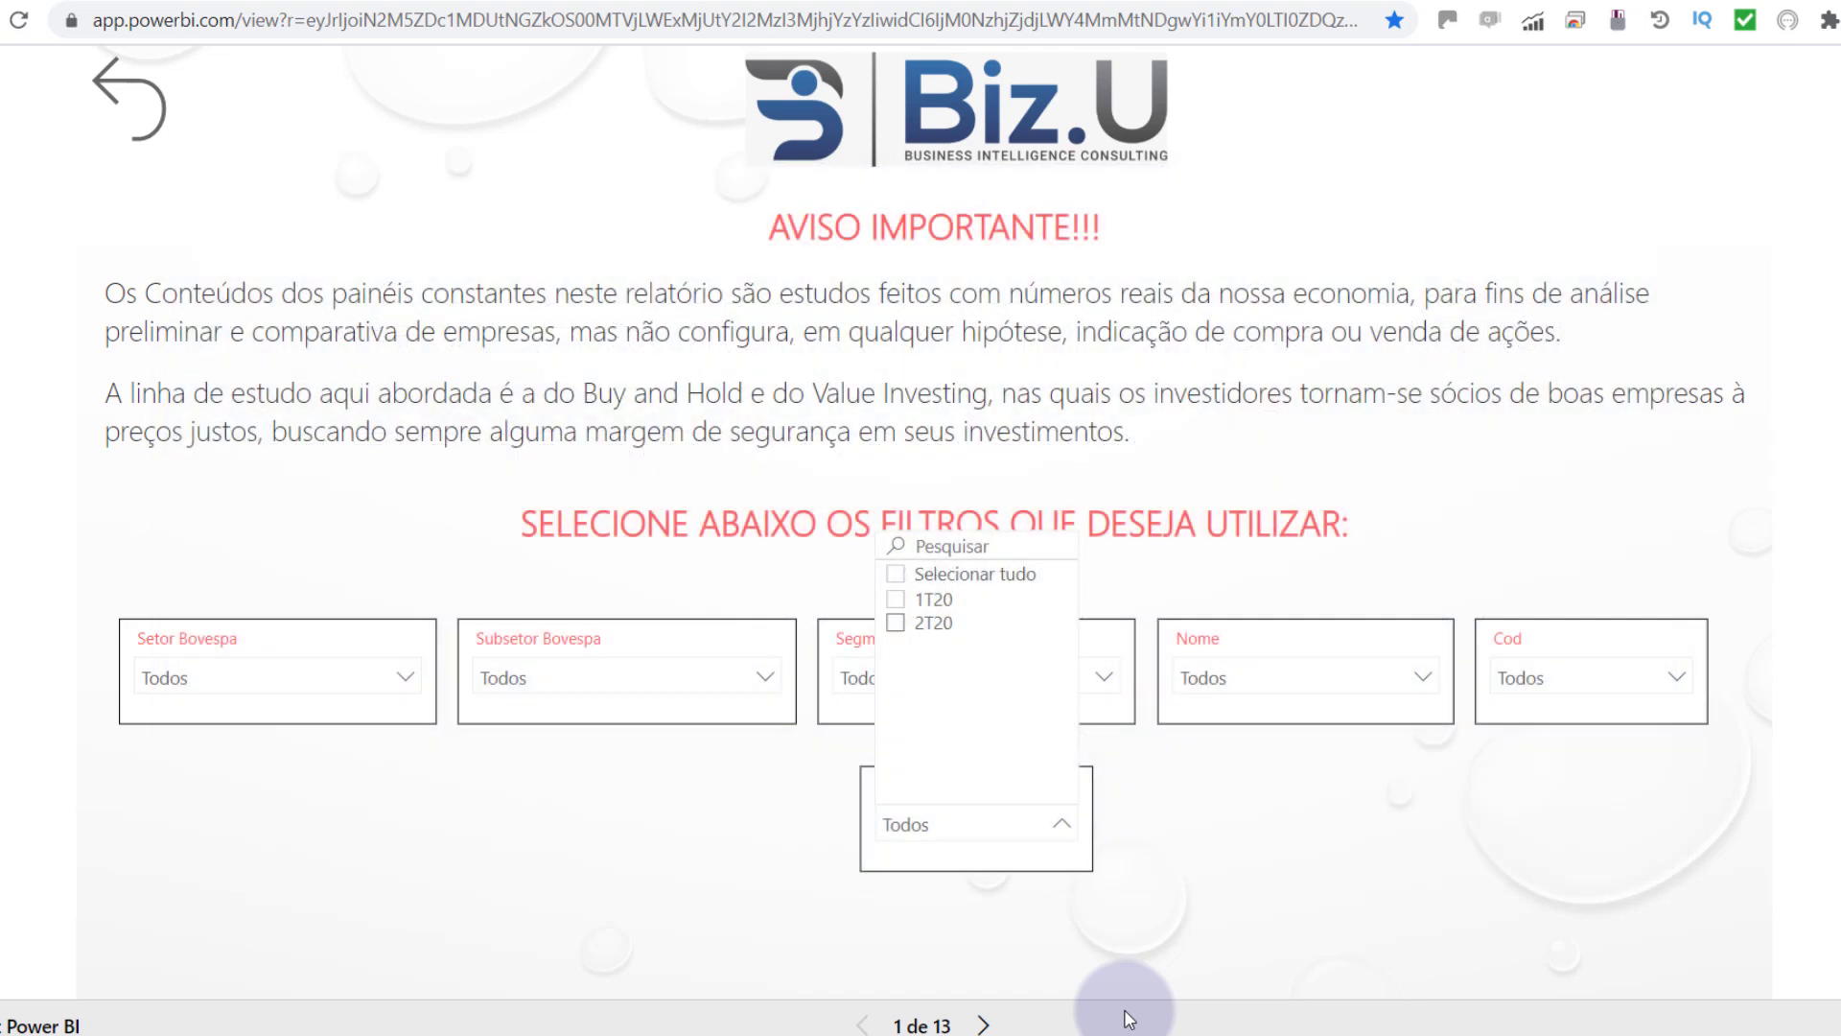
# Step: Set the Trimestral filter to 2T20 and the Setor Bovespa filter to Materiais básicos
pyautogui.press('Escape')
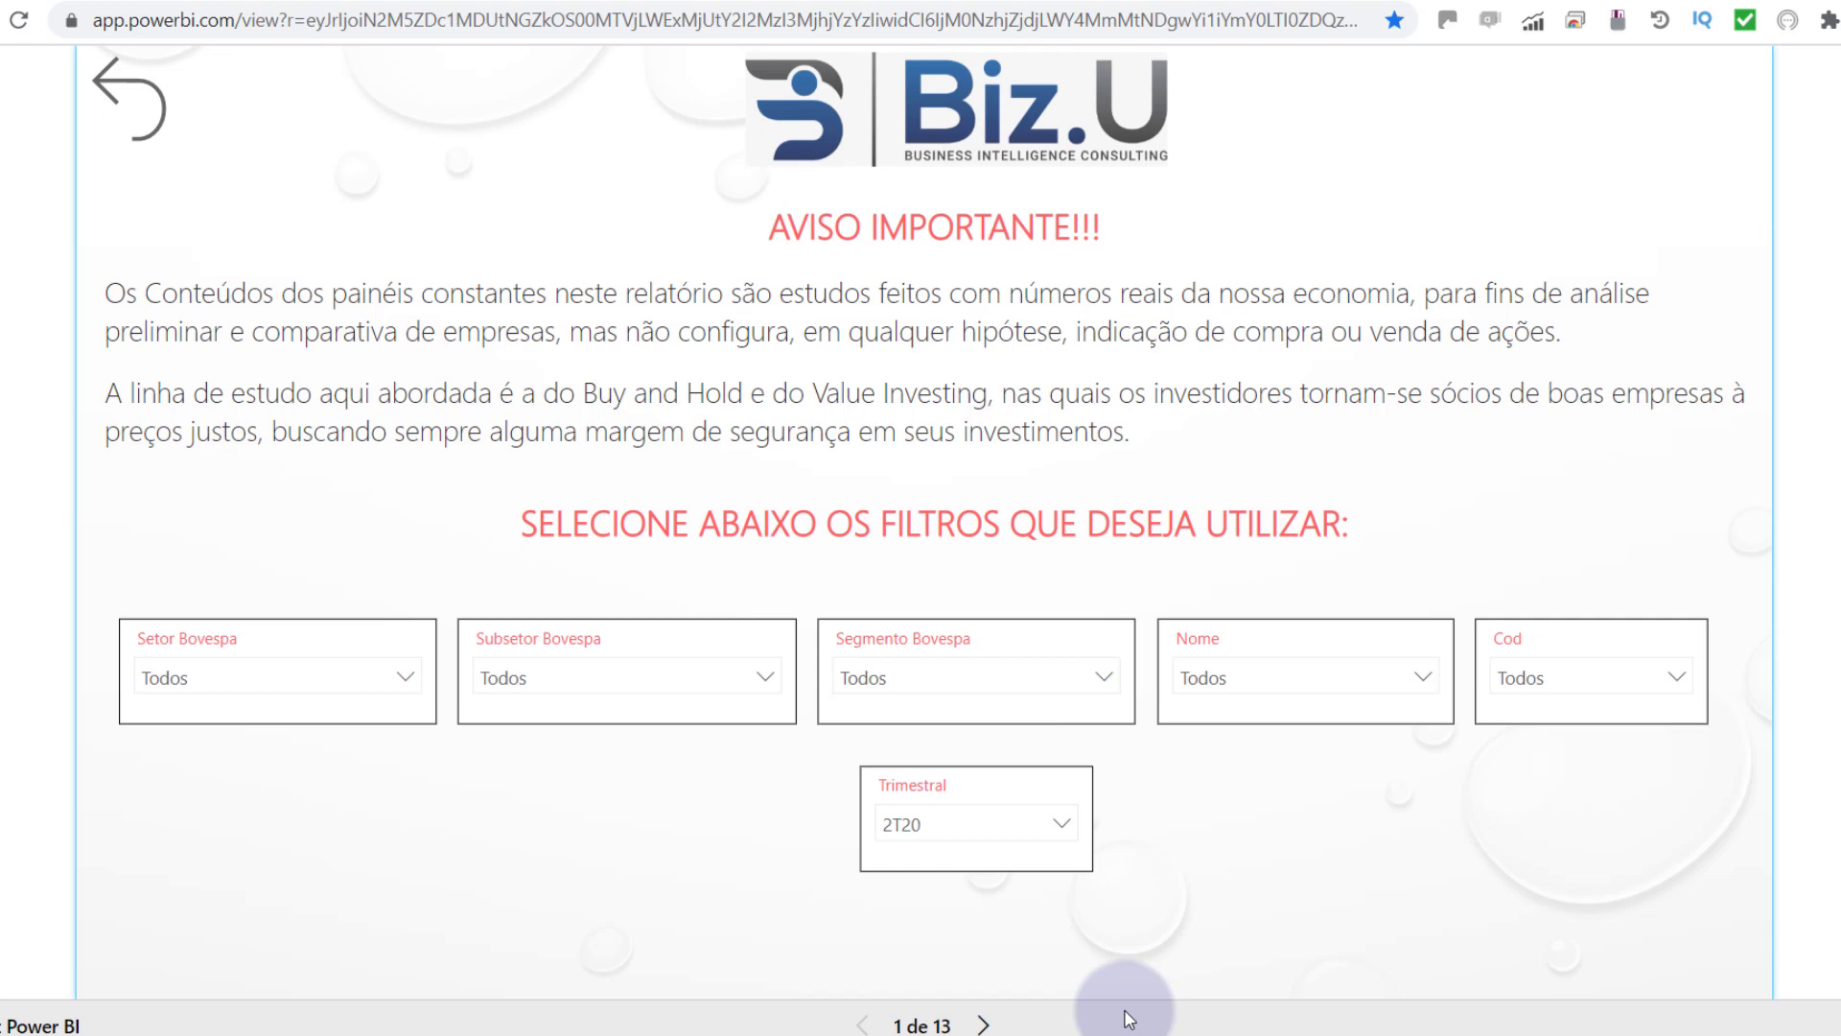
pyautogui.press('Tab')
pyautogui.press('Tab')
pyautogui.press('Tab')
pyautogui.press('Tab')
pyautogui.press('Tab')
pyautogui.press('Return')
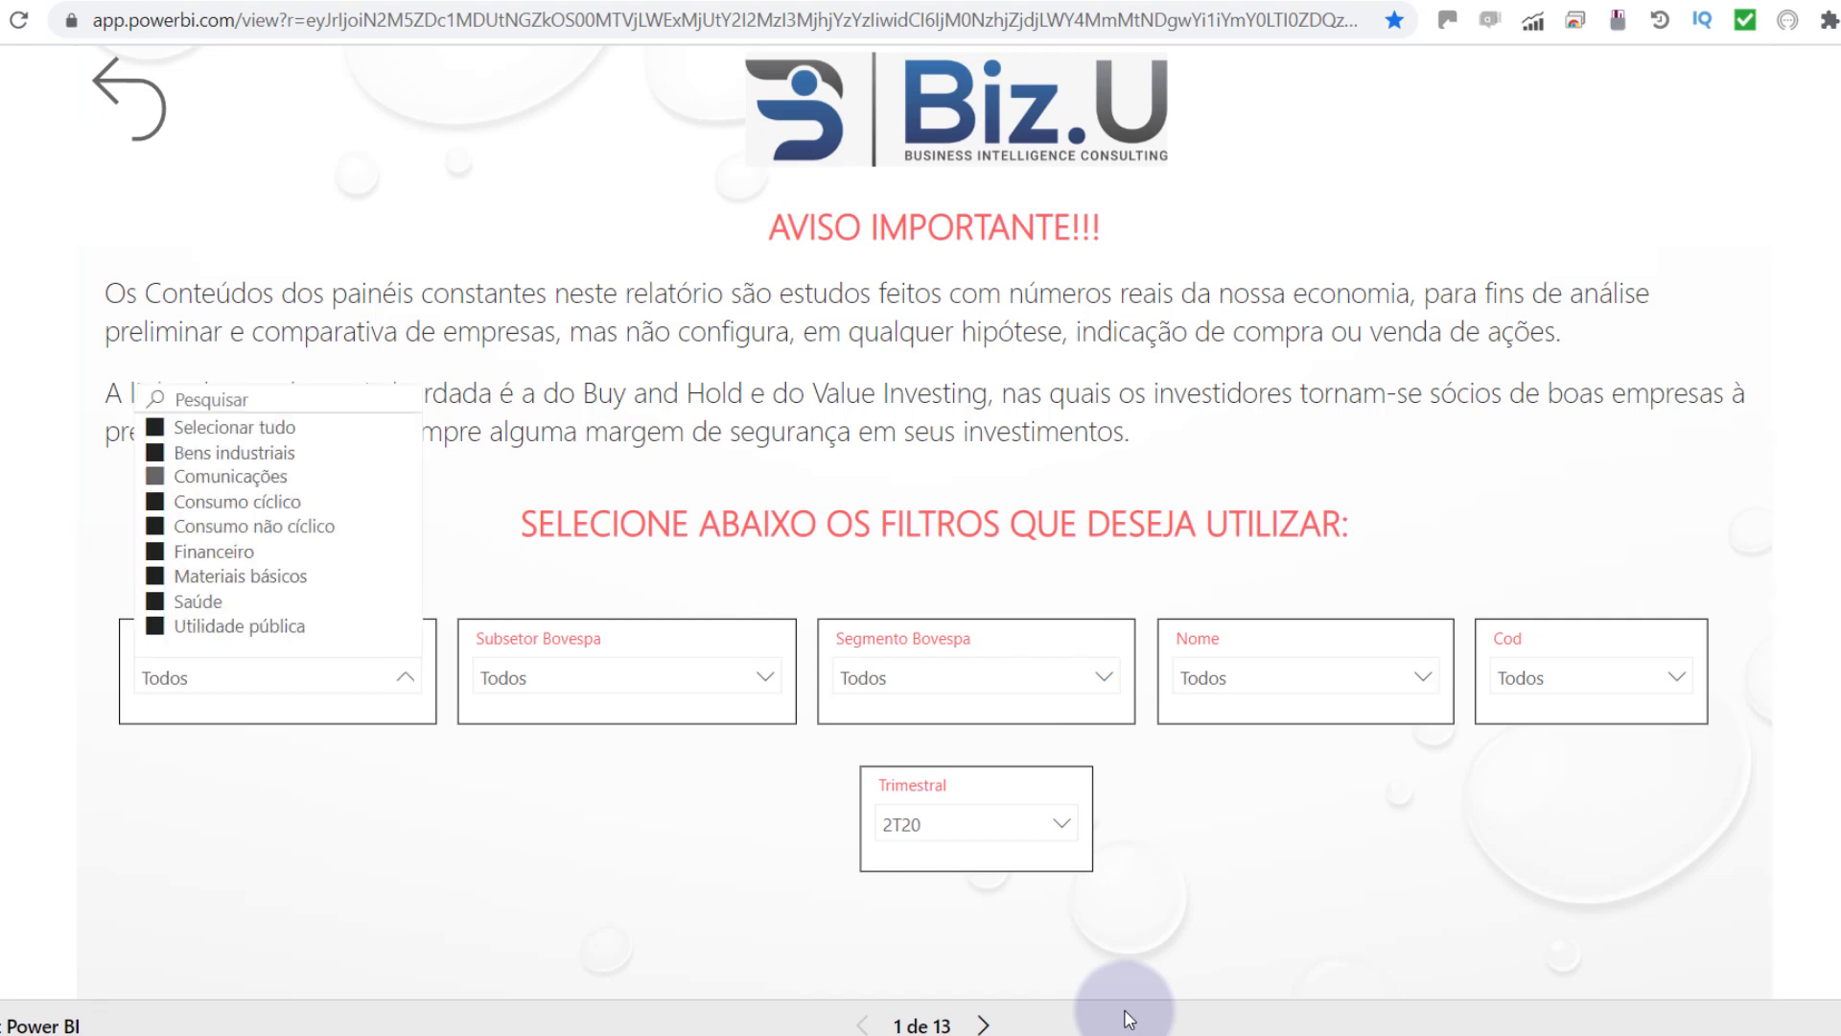
pyautogui.press('Down')
pyautogui.press('Down')
pyautogui.press('Down')
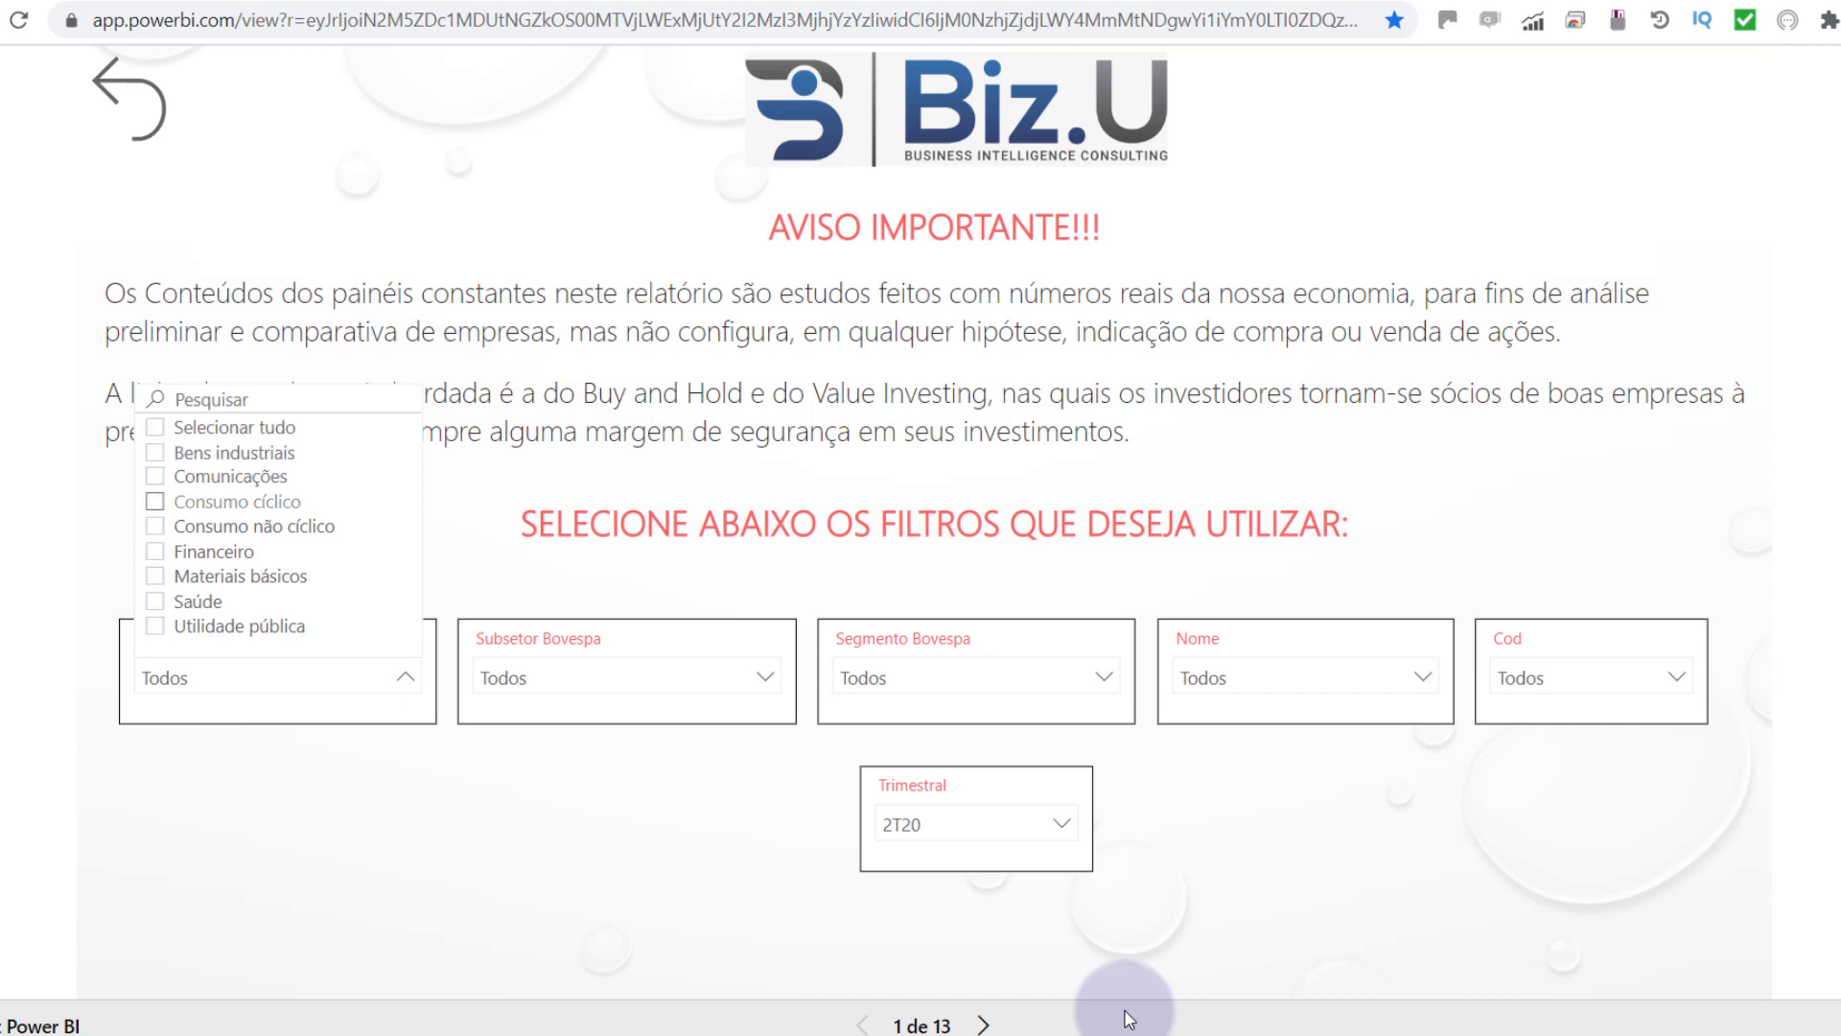
pyautogui.press('Down')
pyautogui.press('Down')
pyautogui.press('Down')
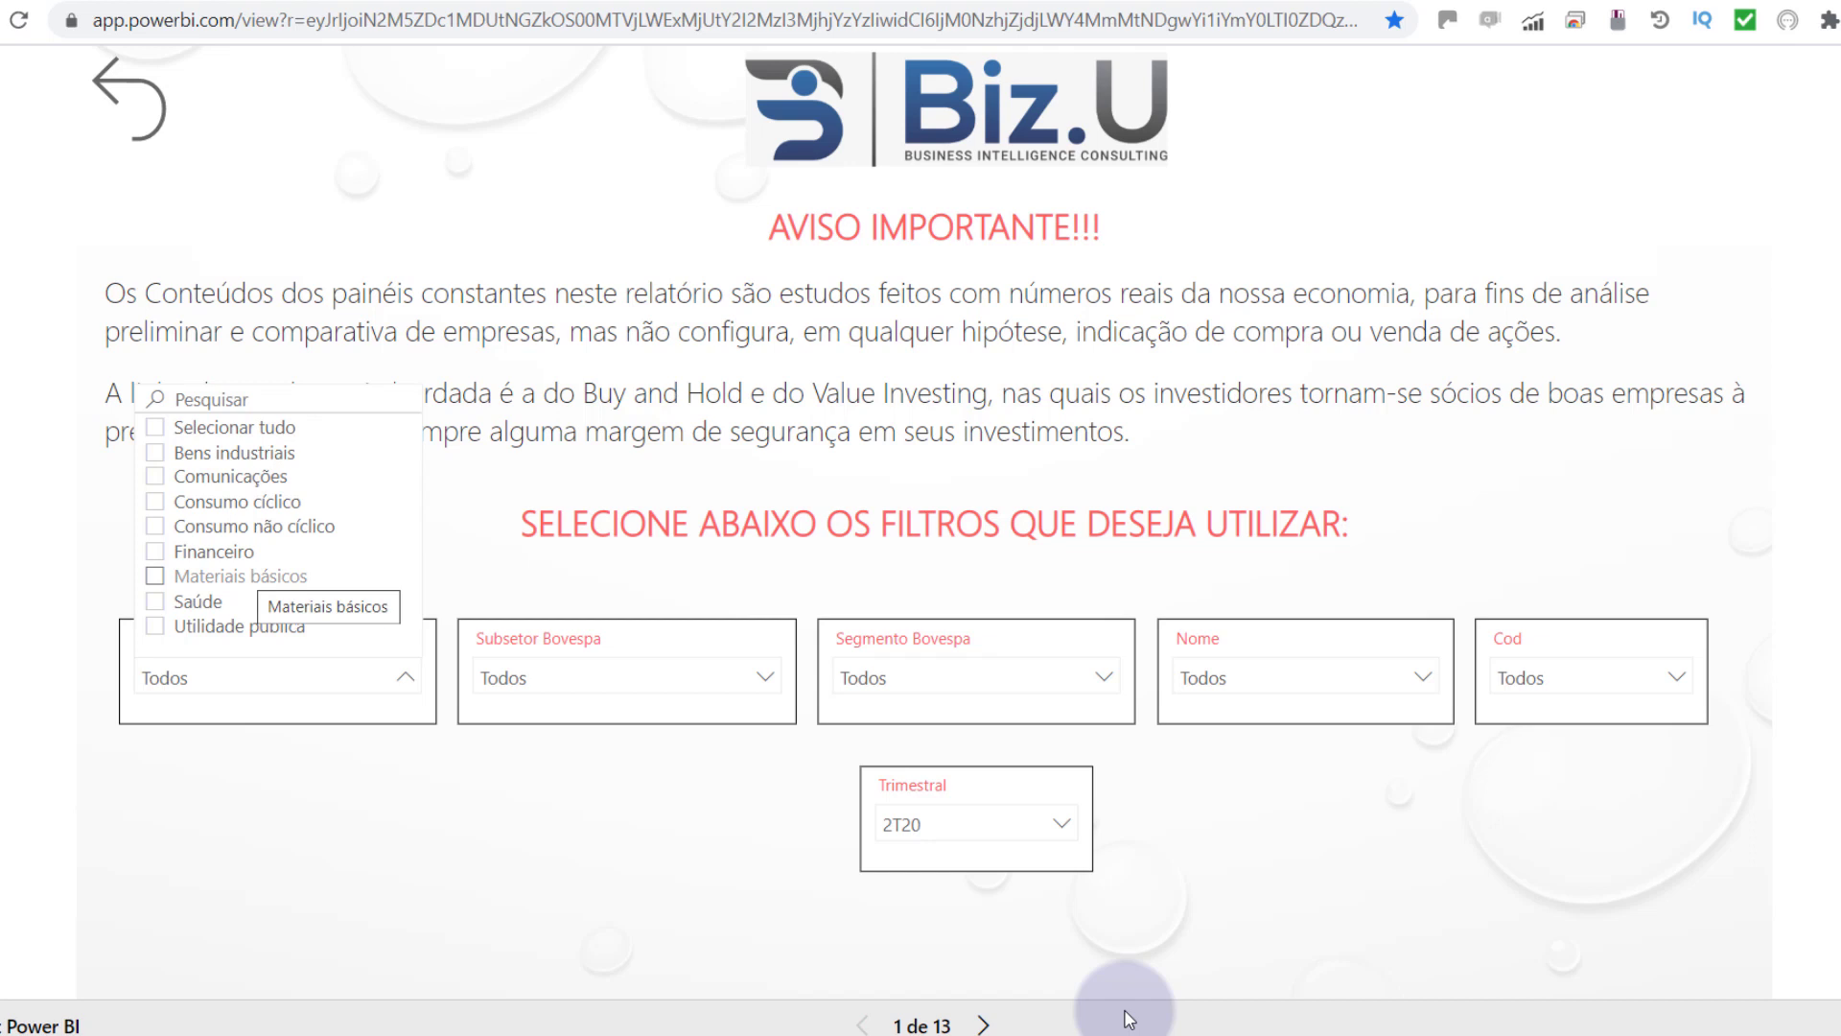
pyautogui.press('space')
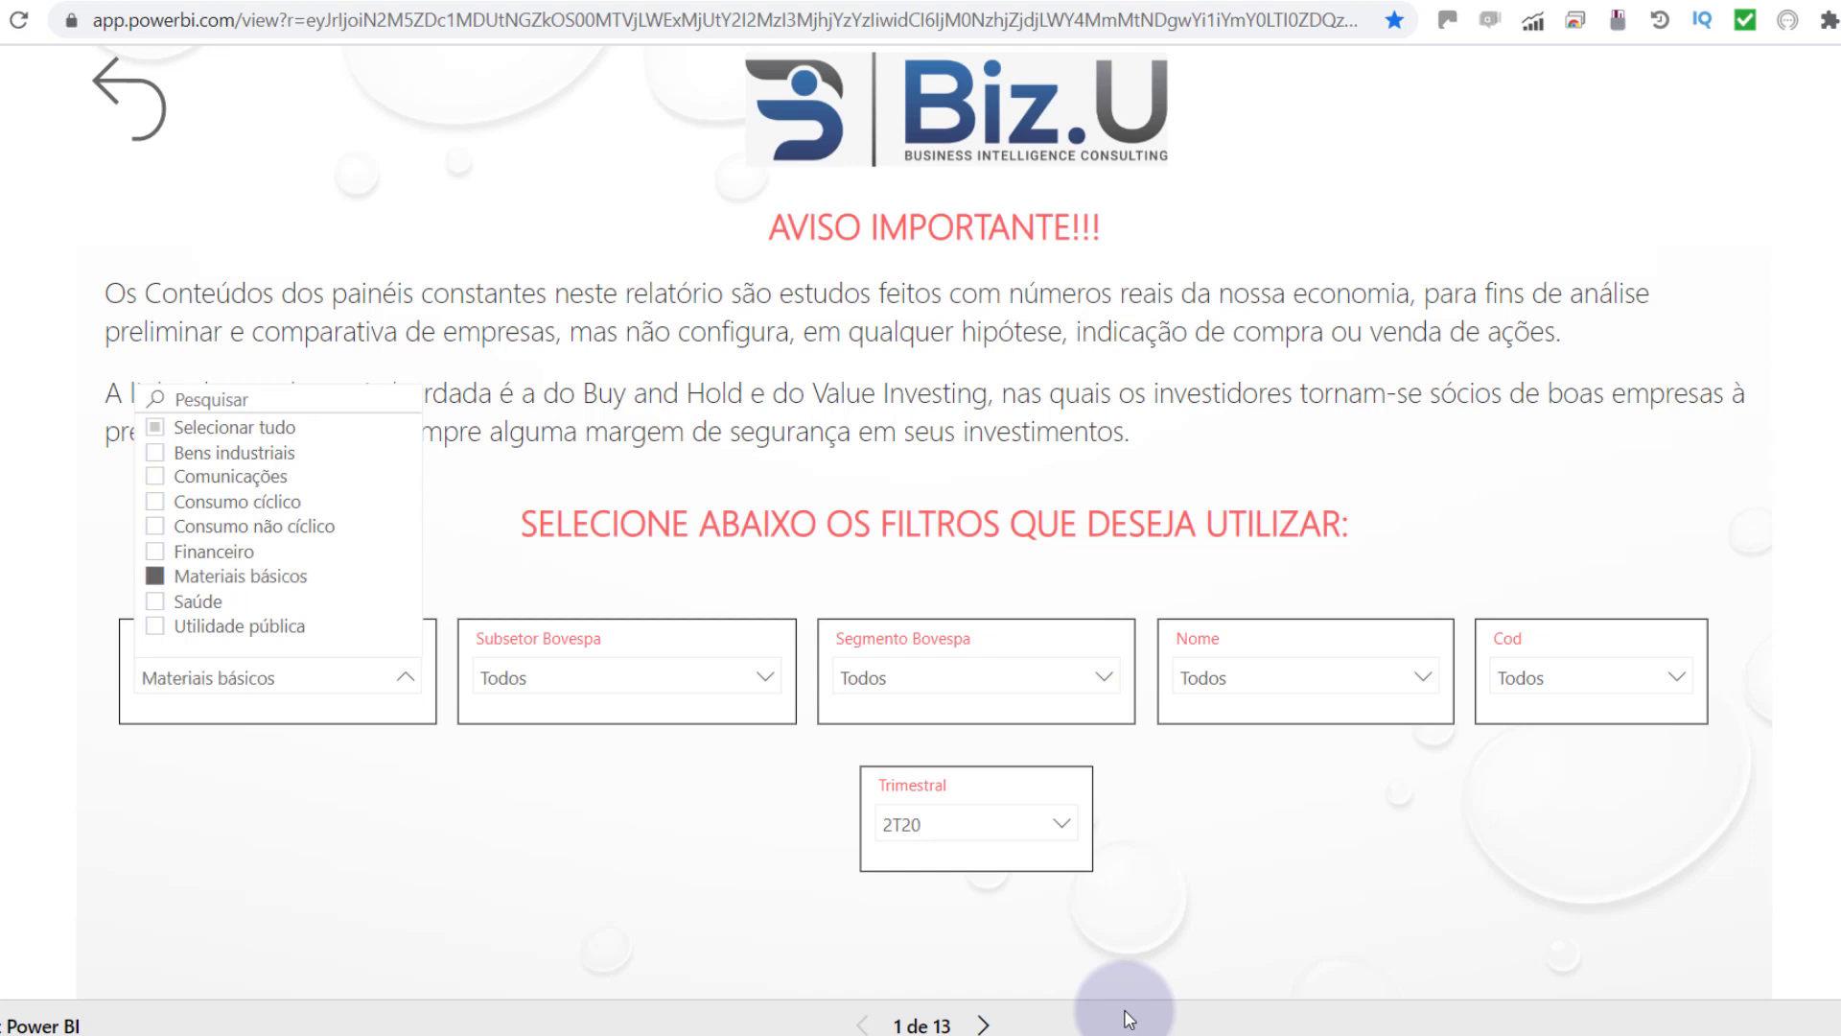
# Step: Add Consumo não cíclico to the sectors selected in the Setor Bovespa filter
pyautogui.press('Up')
pyautogui.hotkey('ctrl', 'space')
pyautogui.hotkey('ctrl', 'space')
pyautogui.press('Up')
pyautogui.hotkey('ctrl', 'space')
pyautogui.press('Escape')
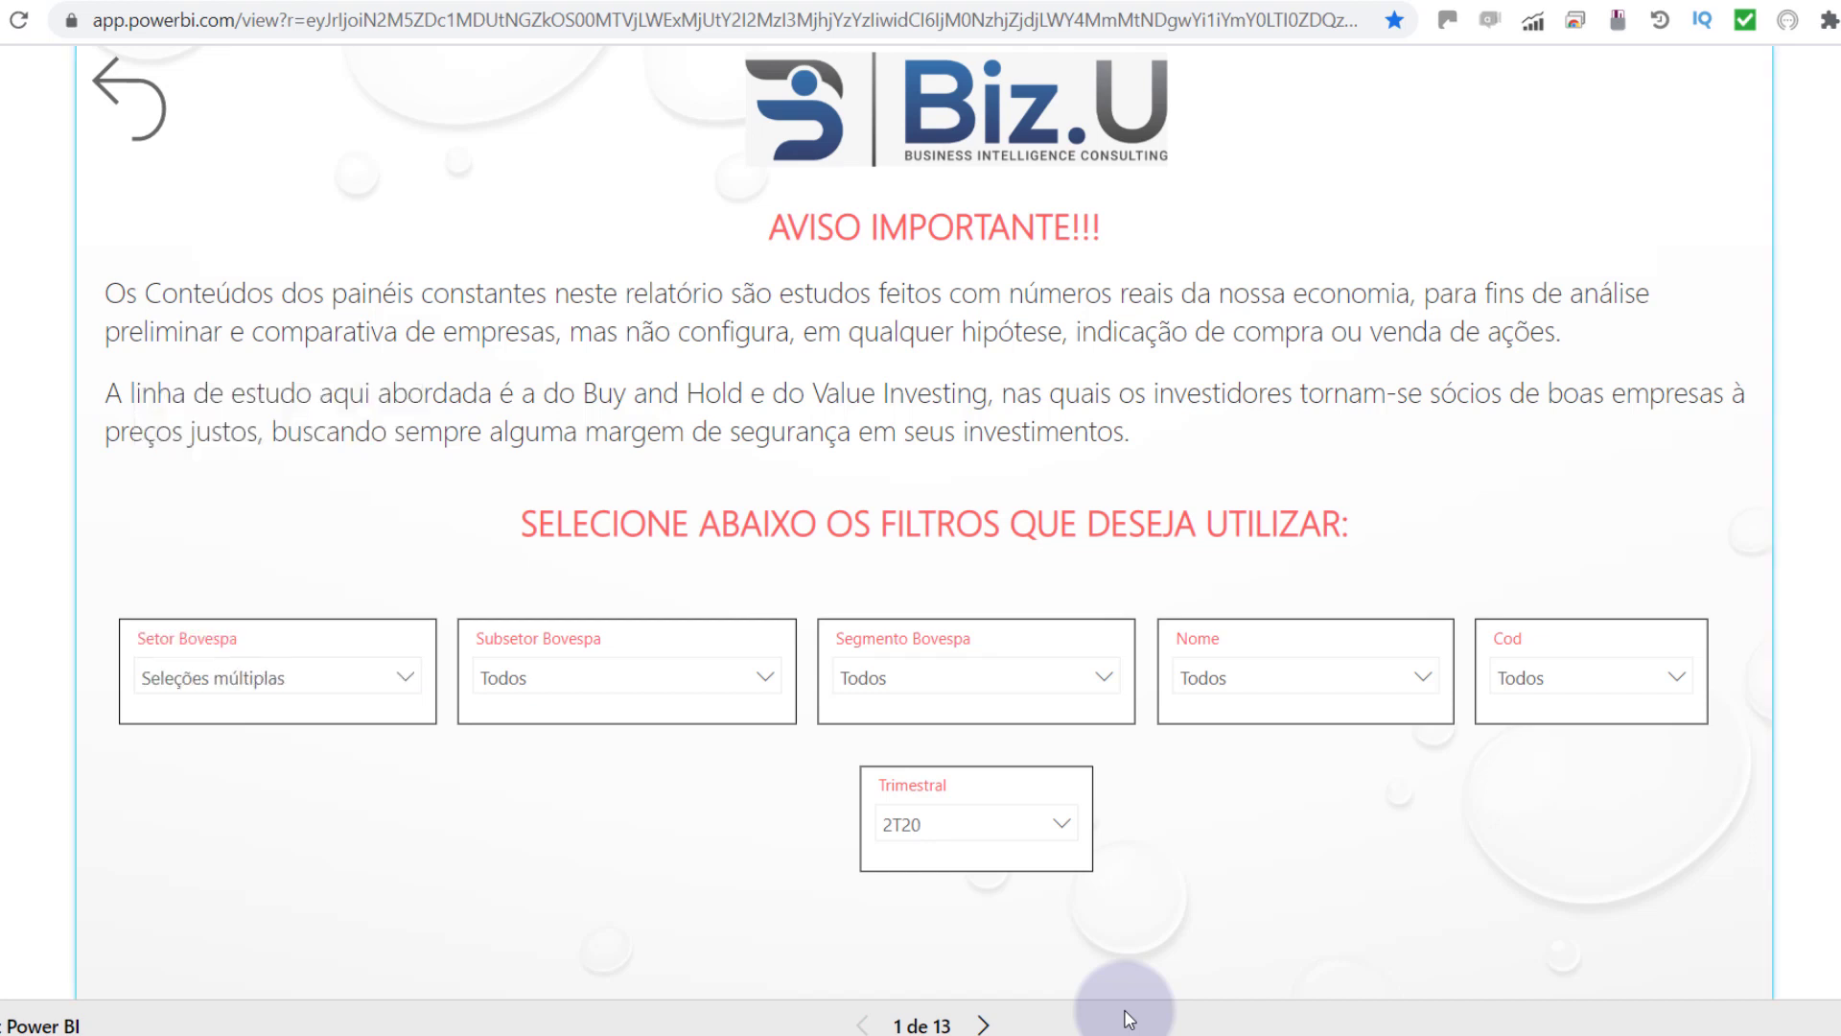
# Step: Examine the company codes available in the Cod filter for the selected sectors
pyautogui.press('Tab')
pyautogui.press('Tab')
pyautogui.hotkey('shift', 'Tab')
pyautogui.press('Return')
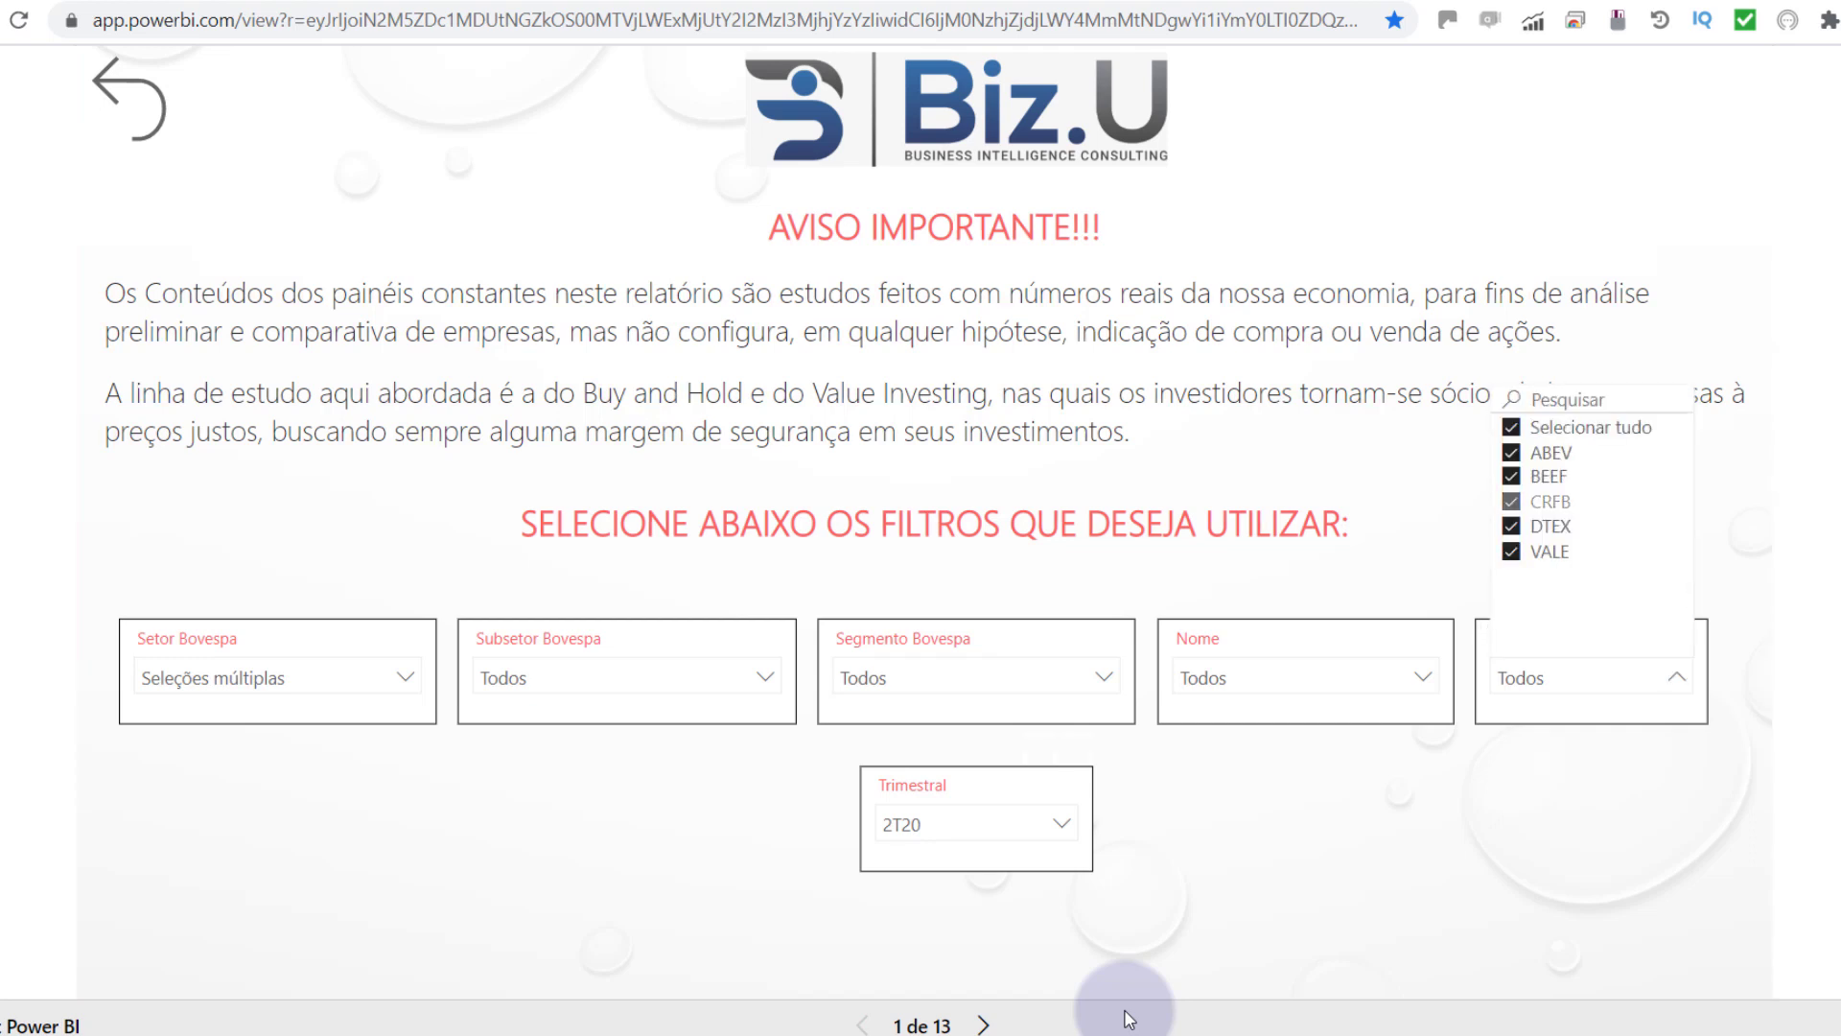
pyautogui.press('Down')
pyautogui.press('Down')
pyautogui.press('Down')
pyautogui.press('Escape')
# Step: Go to the Geral Trimestral page of the report
pyautogui.press('Return')
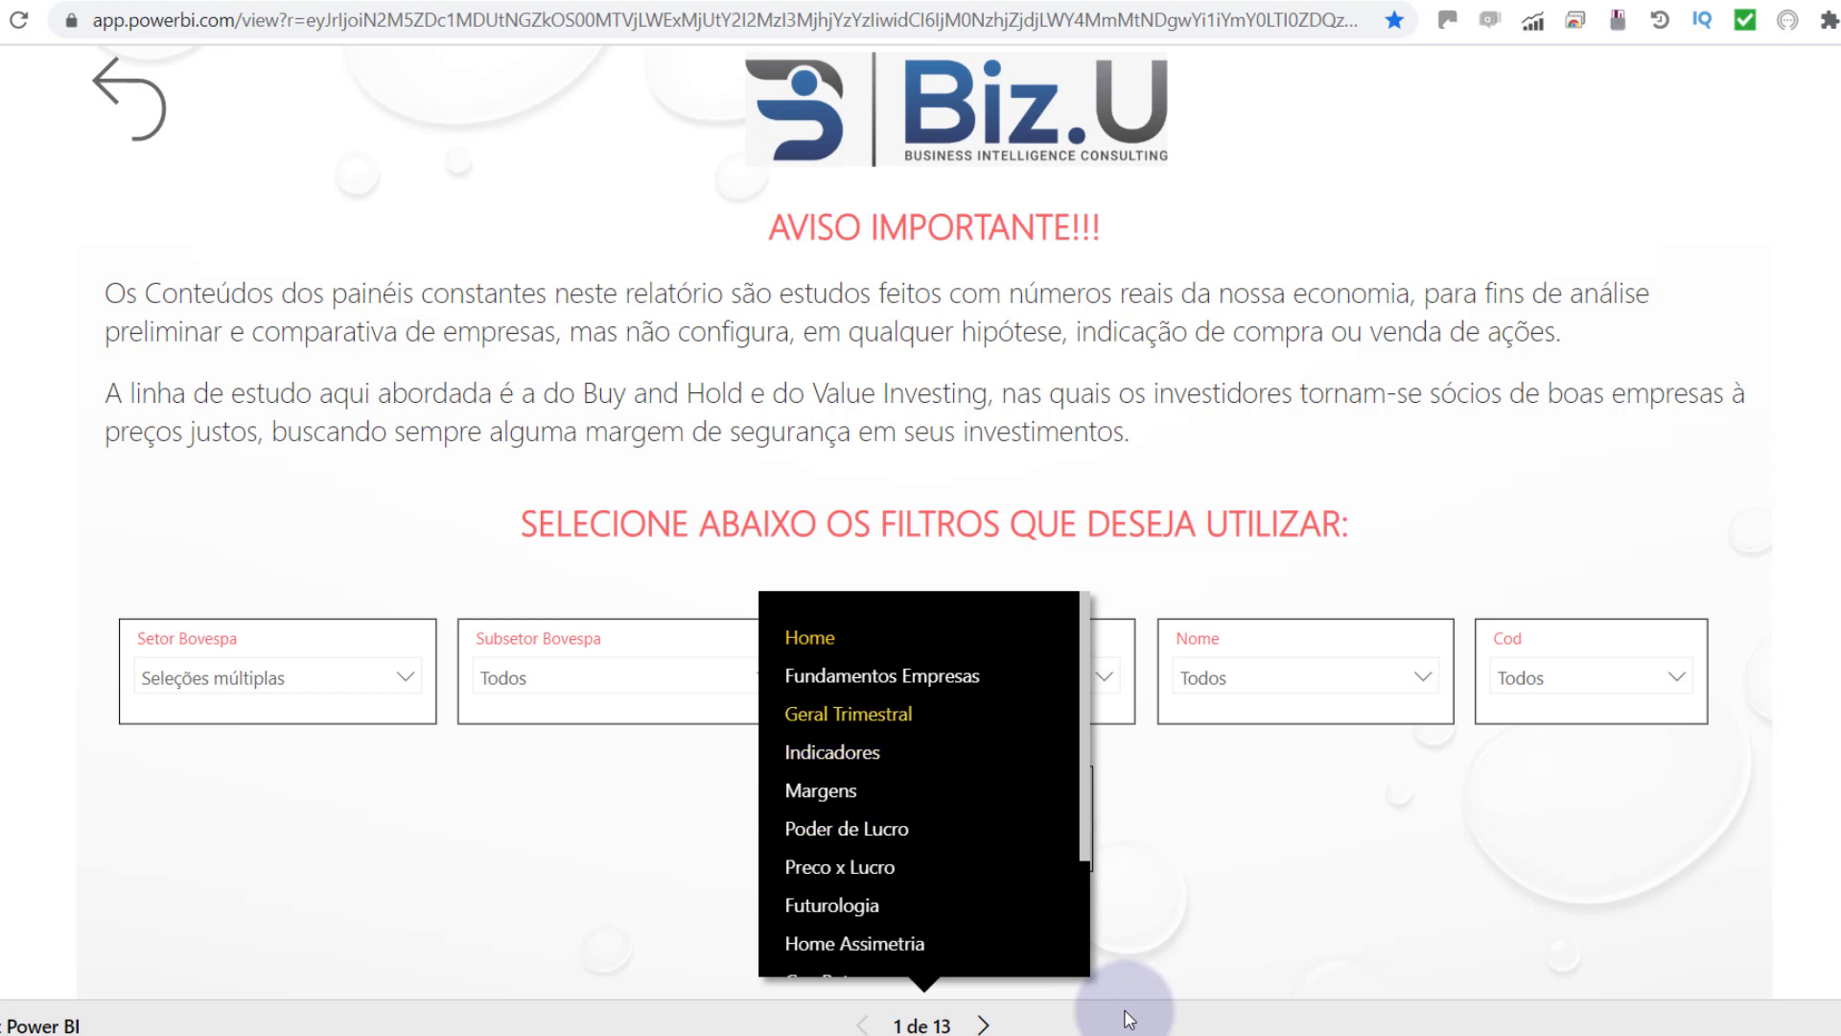
pyautogui.press('Return')
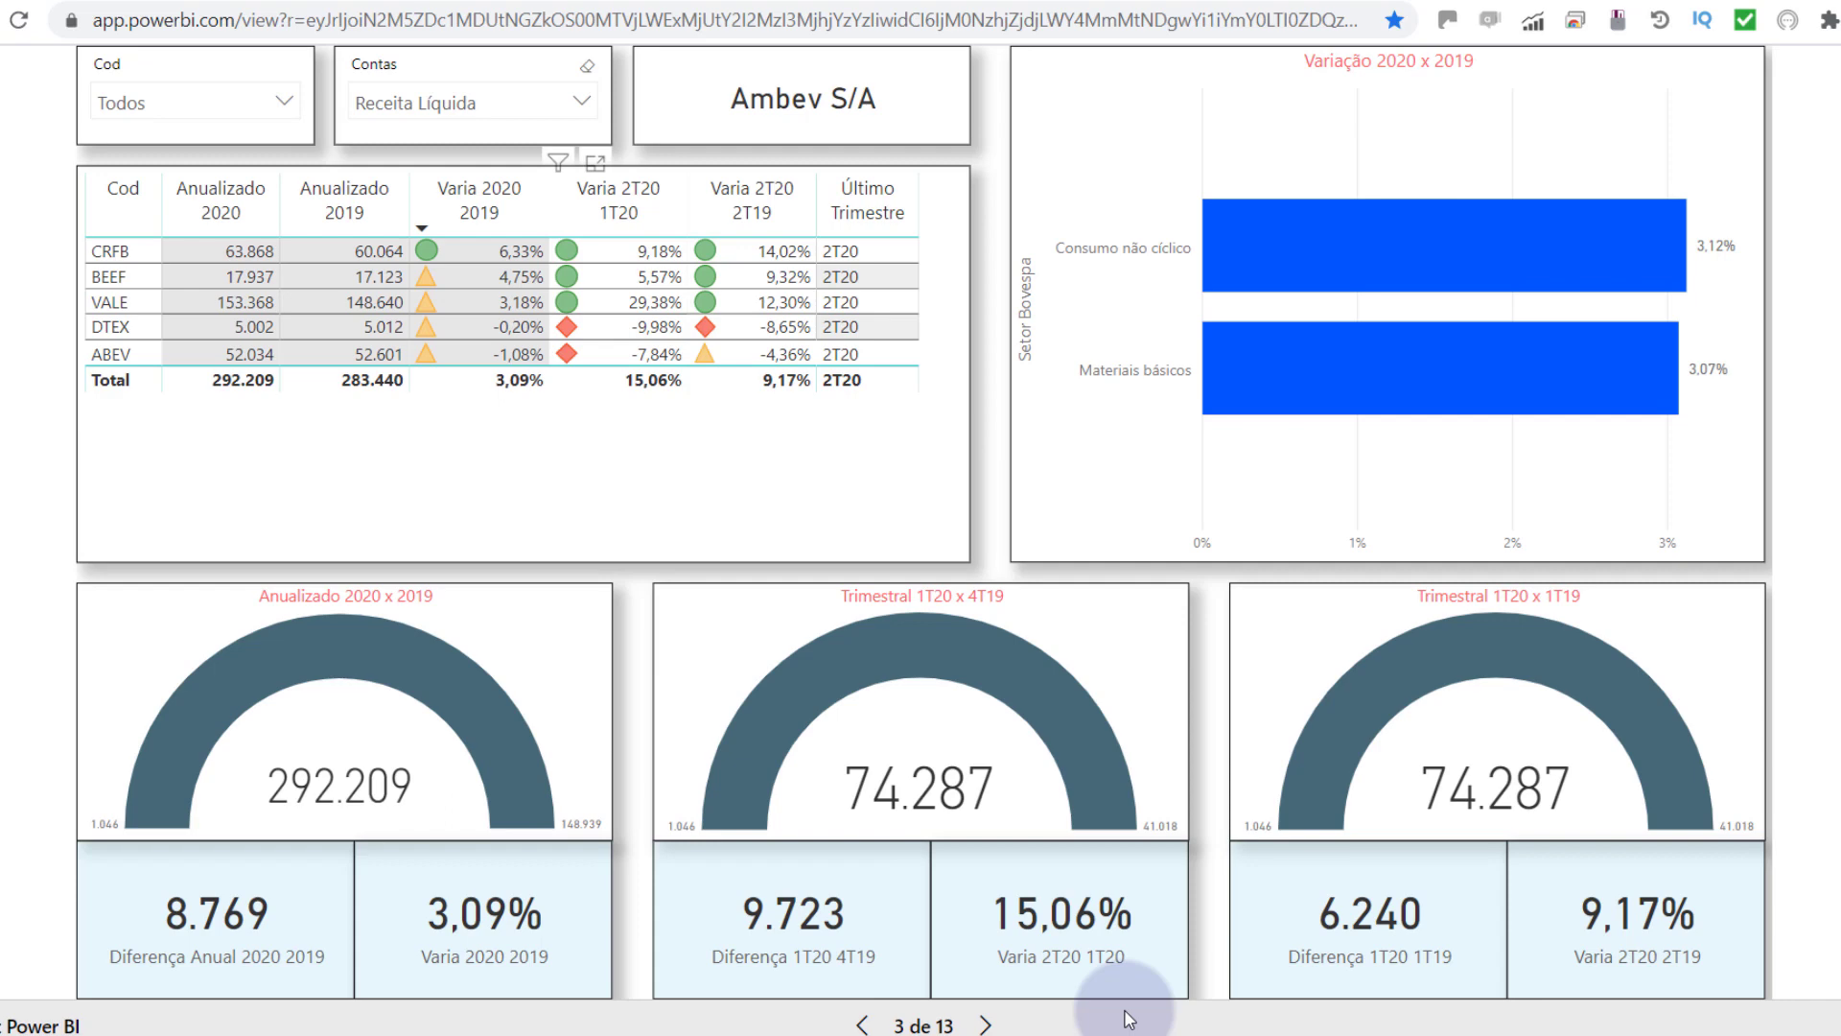
# Step: Examine the companies' annual and quarterly Receita Líquida variations in the comparison table
pyautogui.hotkey('ctrl', 'Right')
pyautogui.press('Down')
pyautogui.press('Down')
pyautogui.press('Down')
pyautogui.press('Down')
pyautogui.press('Tab')
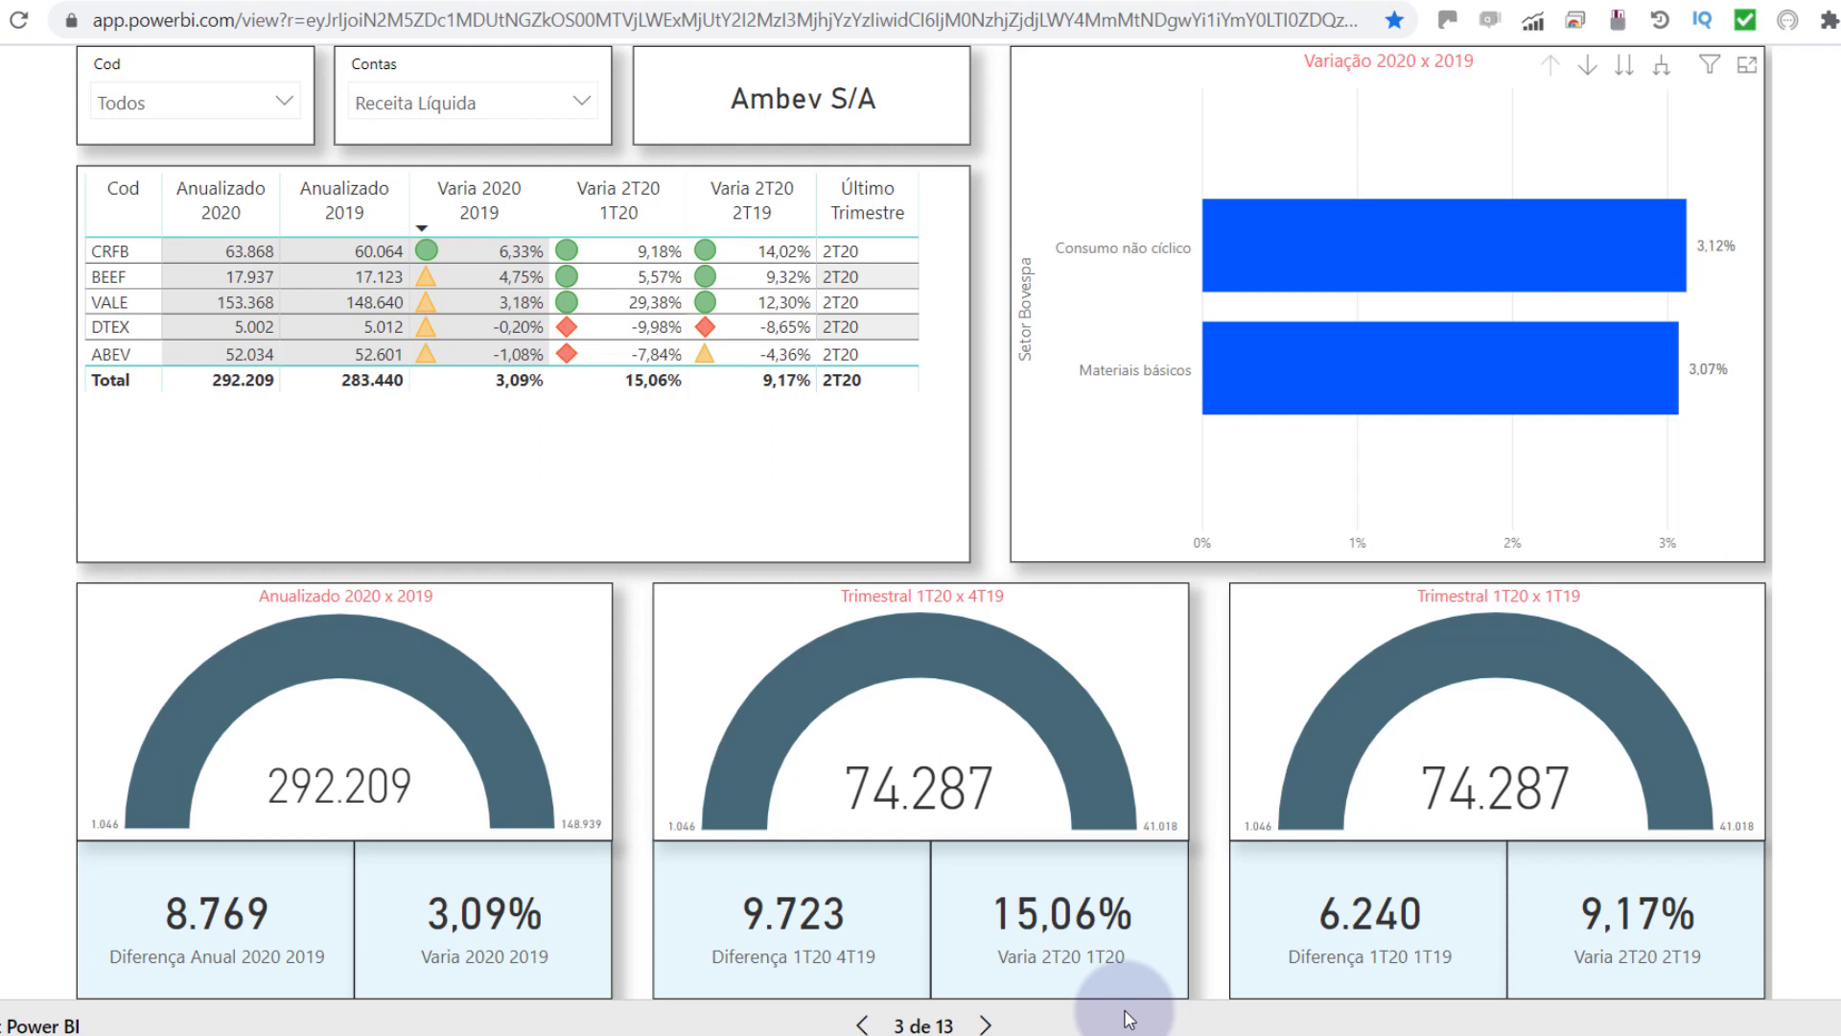
pyautogui.hotkey('shift', 'Tab')
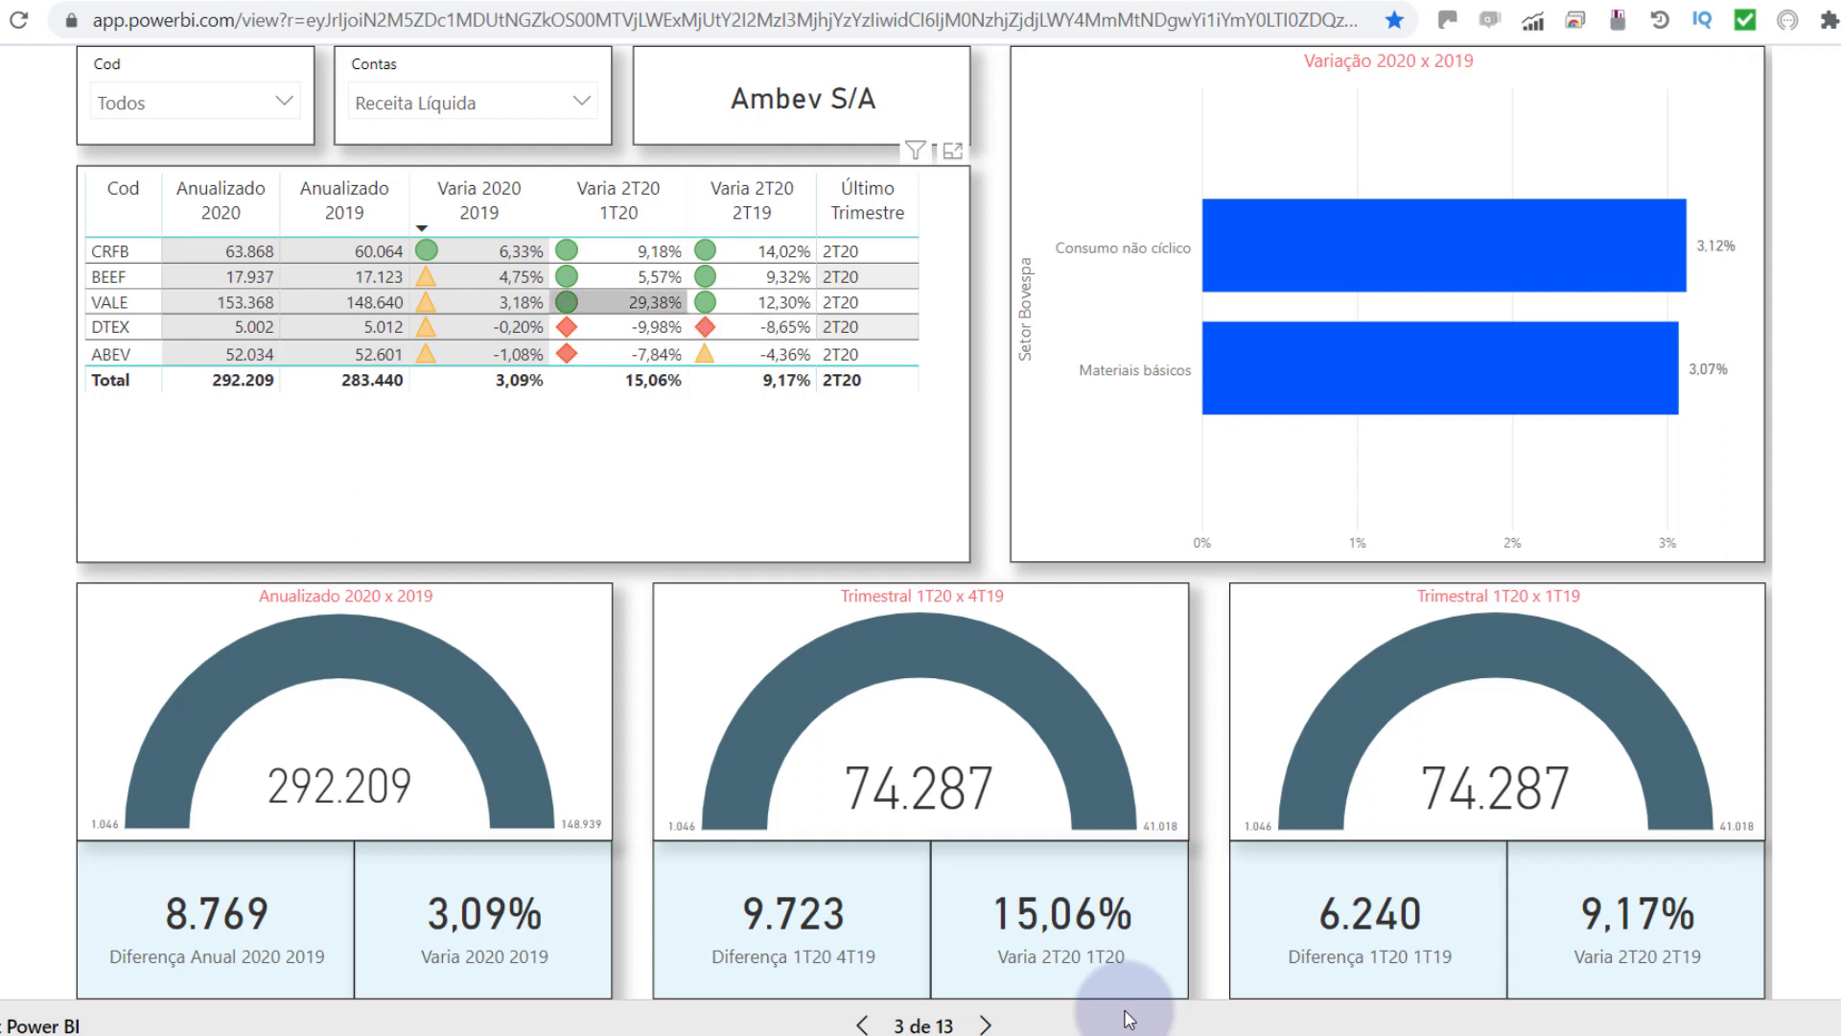
pyautogui.press('Left')
pyautogui.press('Up')
pyautogui.press('Up')
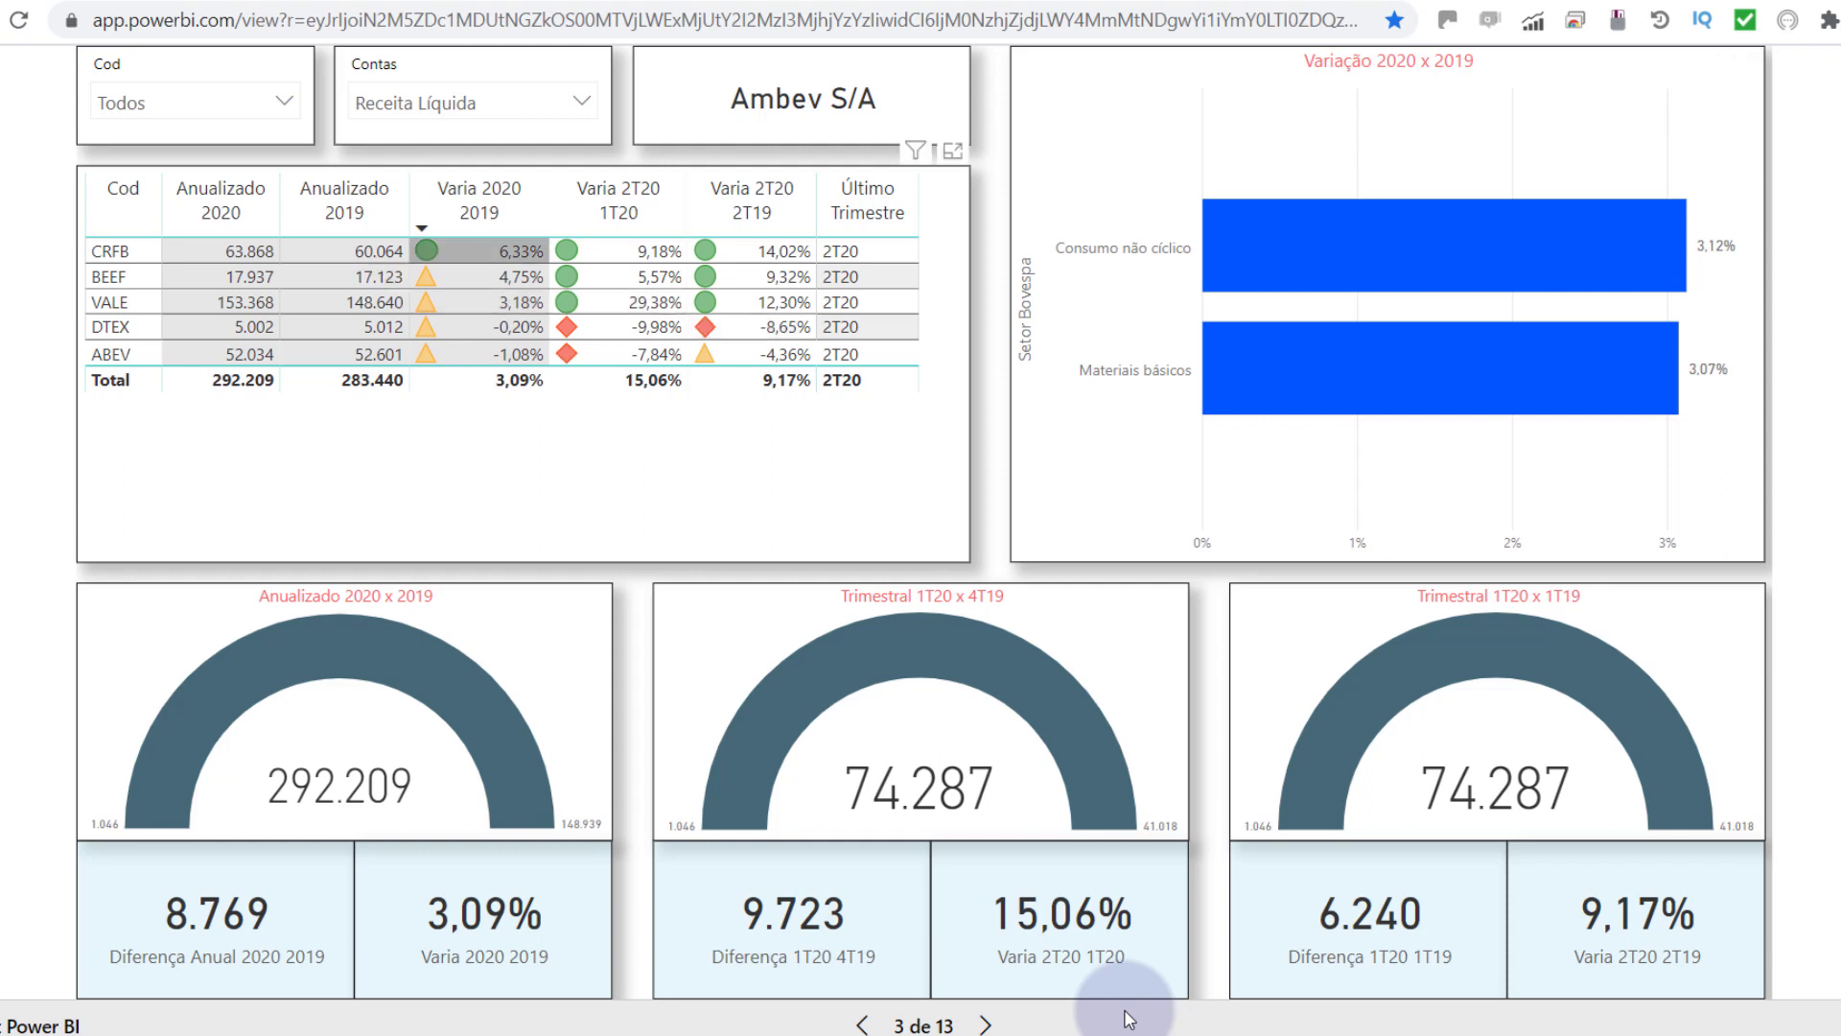
pyautogui.press('Down')
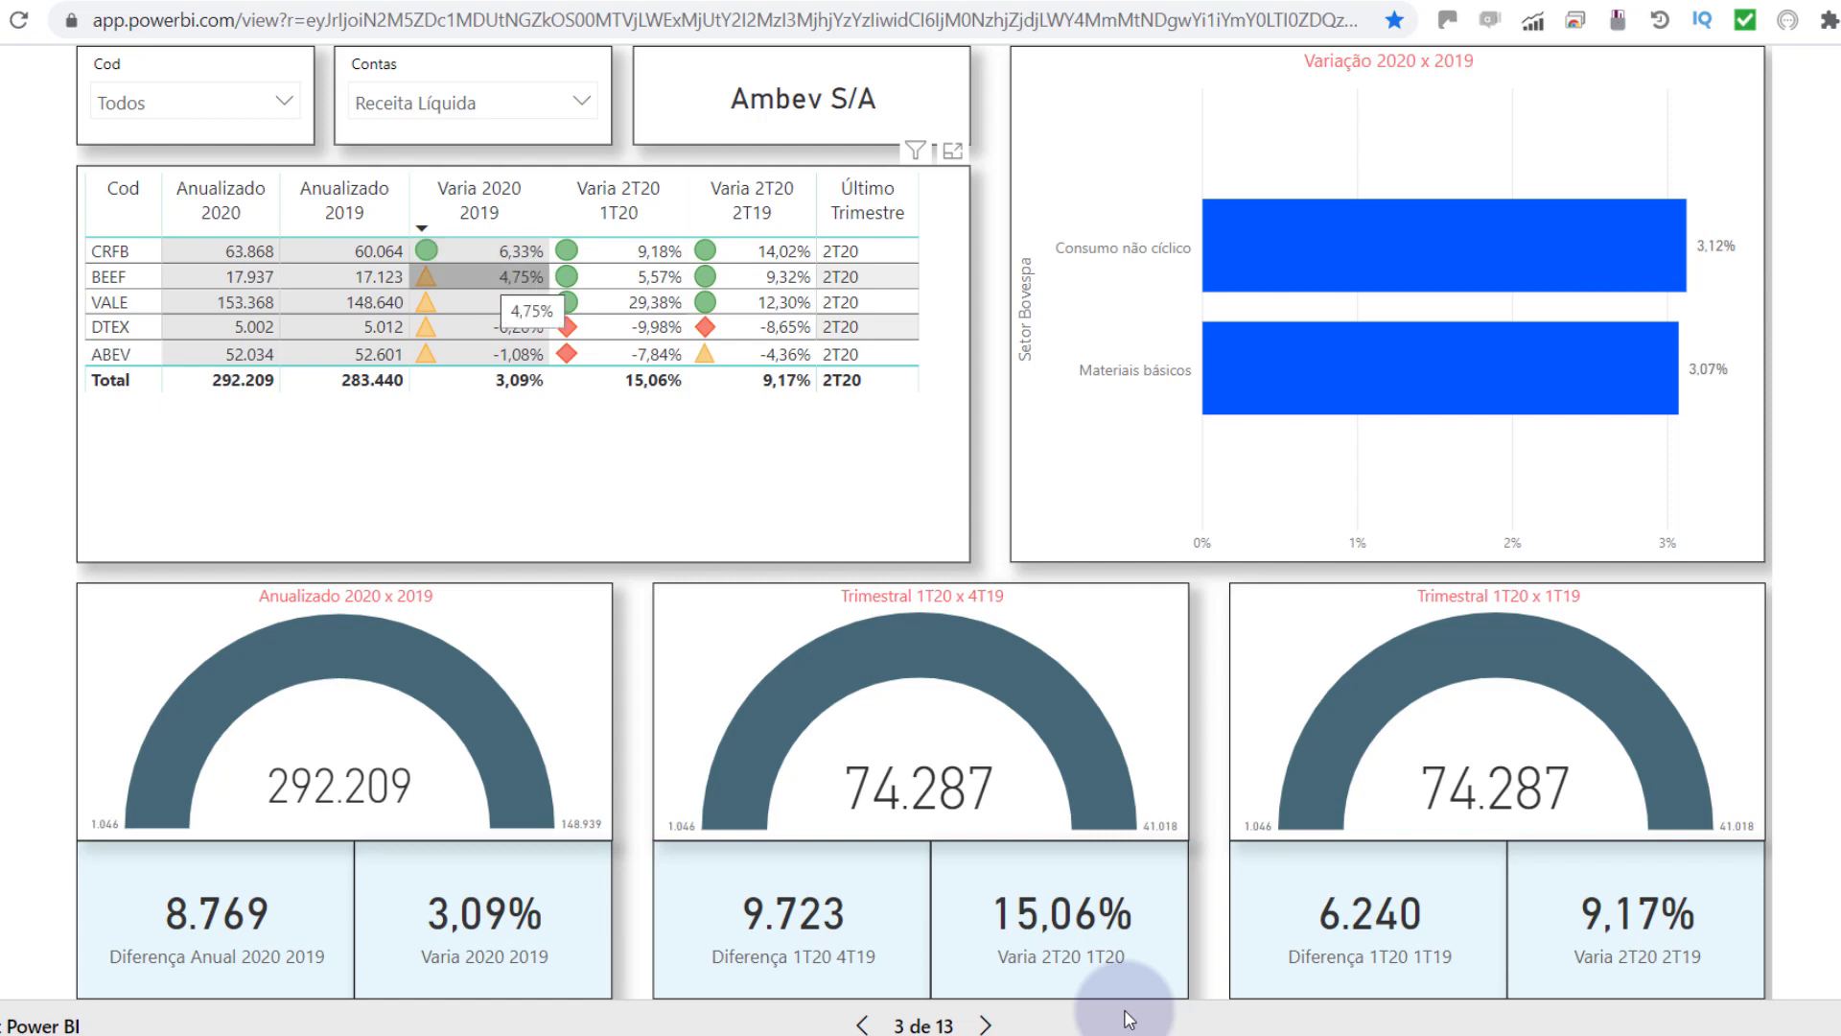
pyautogui.press('Down')
pyautogui.press('Up')
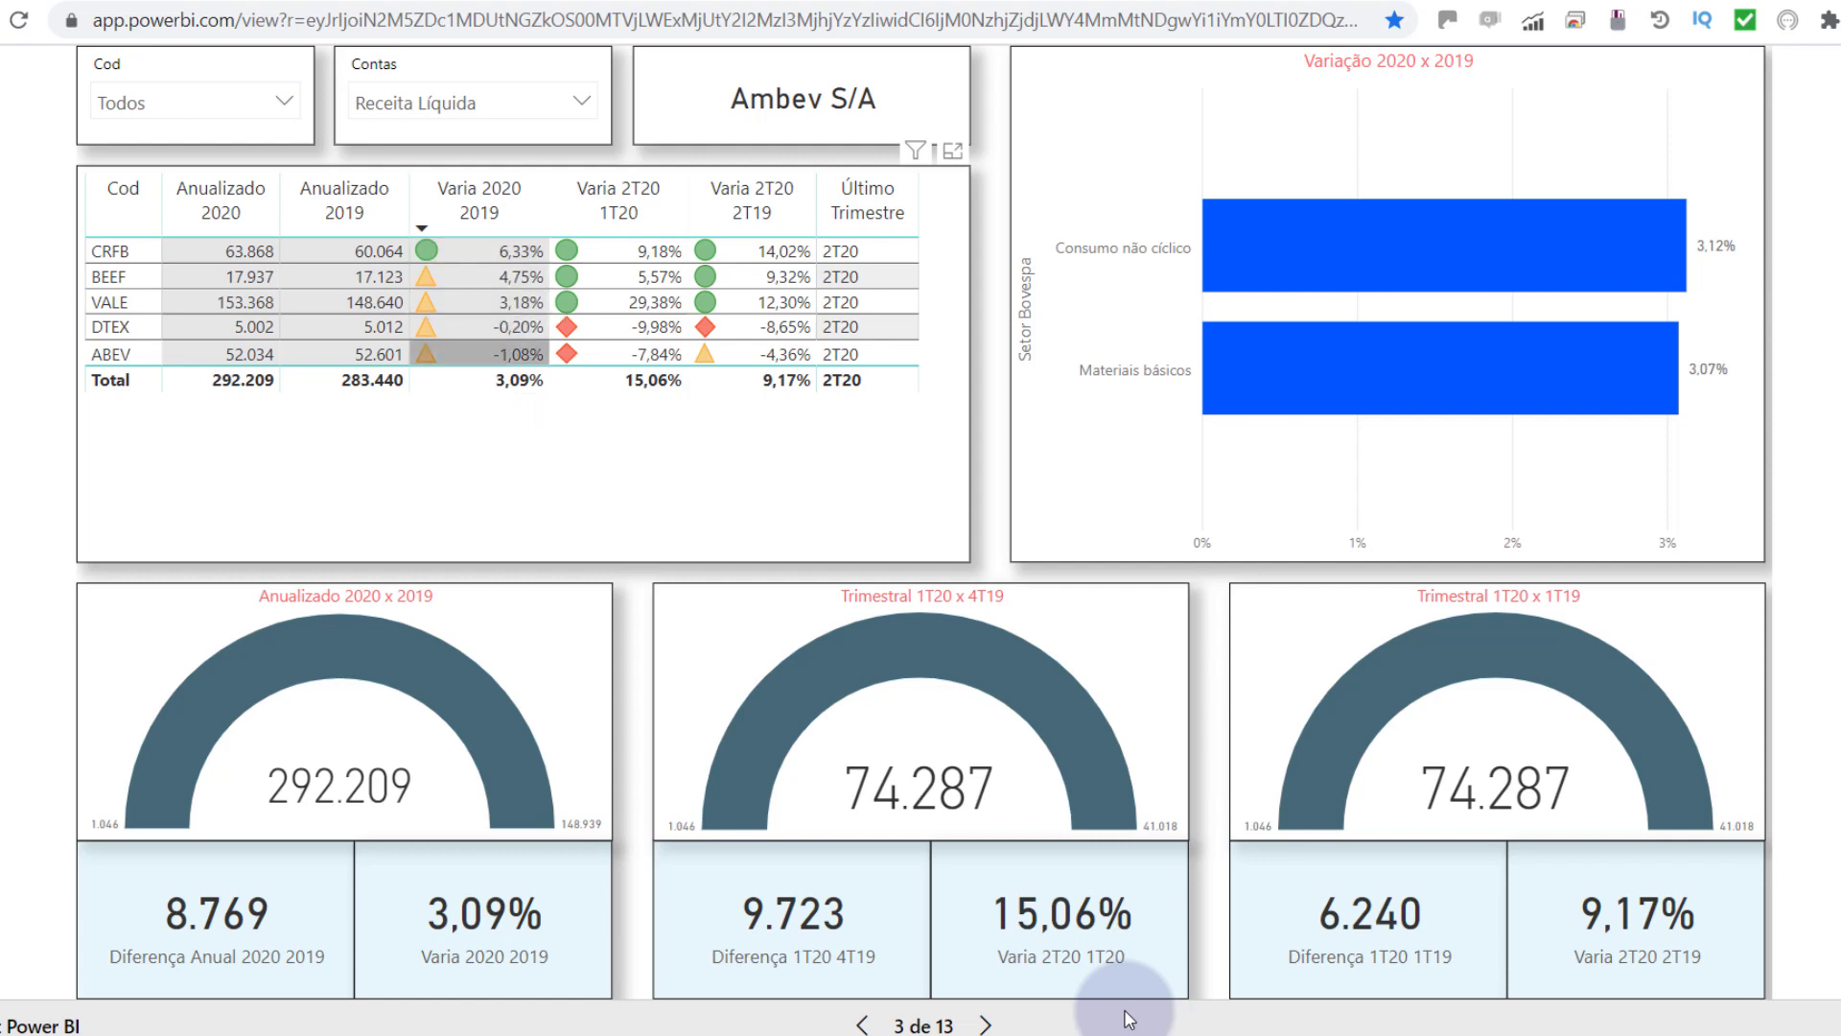
pyautogui.press('Escape')
# Step: Change the Contas filter to EBITDA
pyautogui.hotkey('shift', 'Tab')
pyautogui.press('Return')
pyautogui.press('Down')
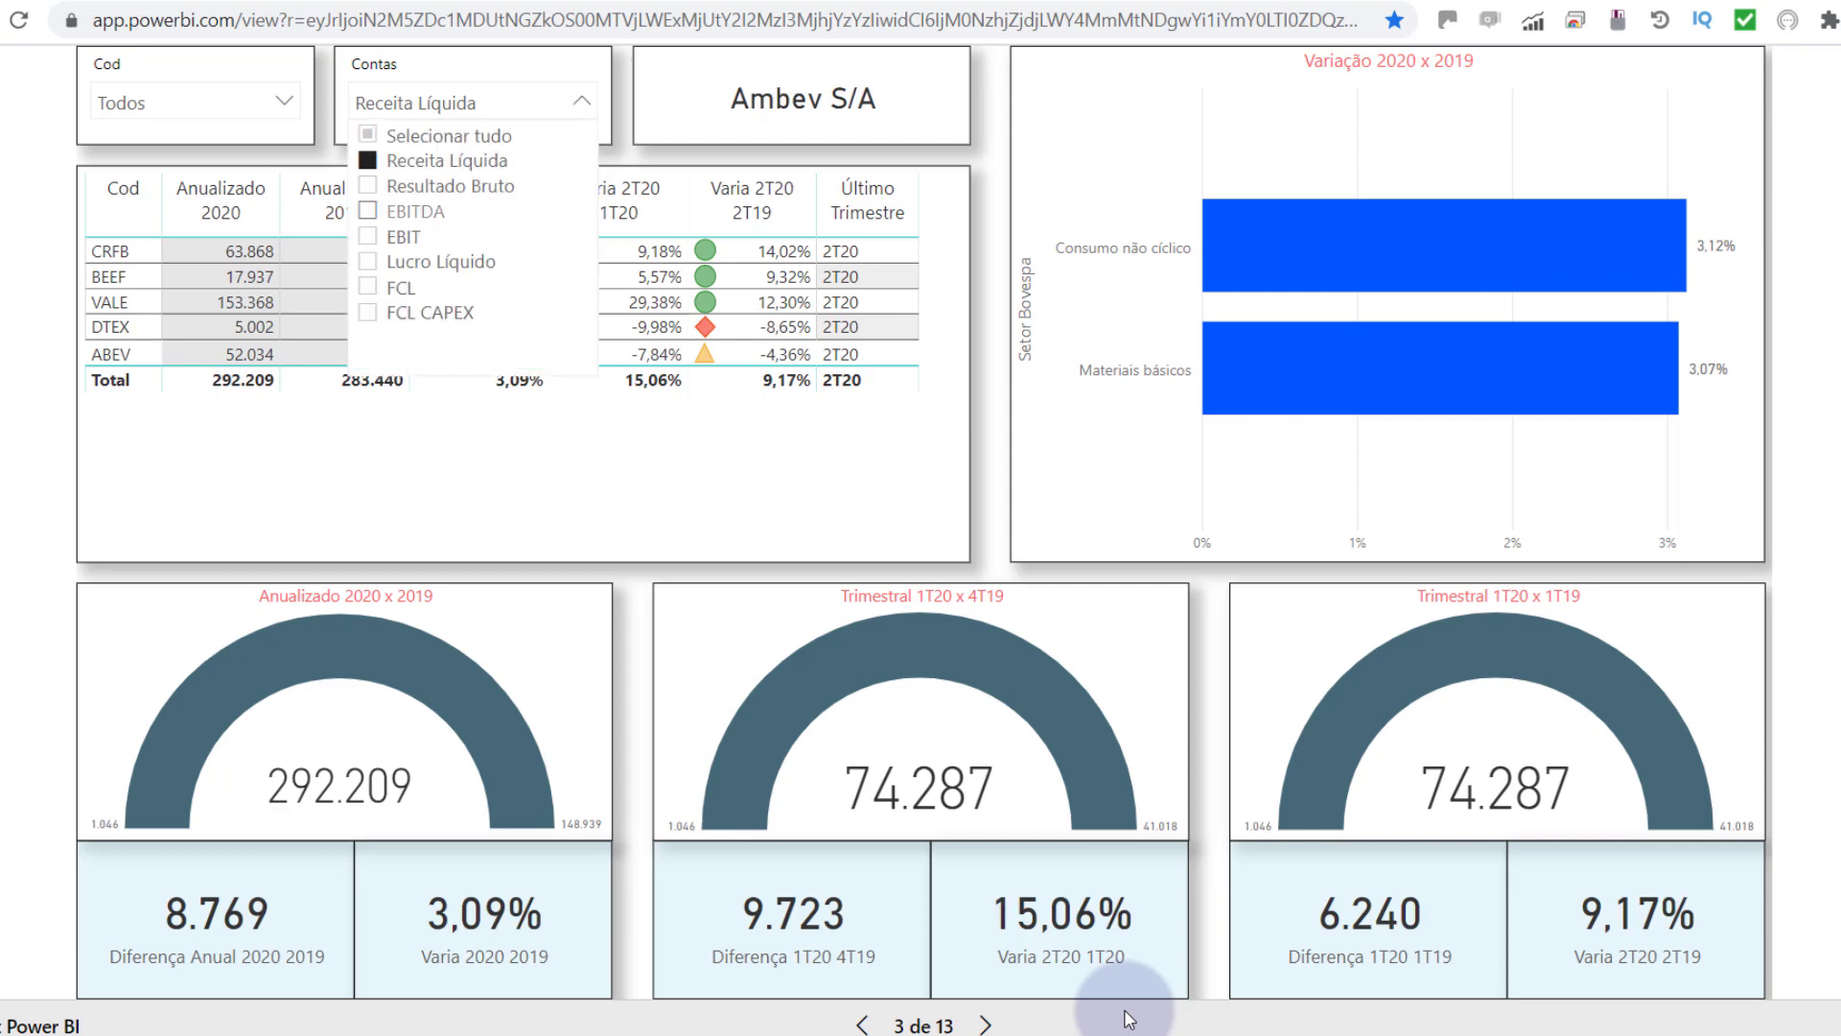
pyautogui.press('Return')
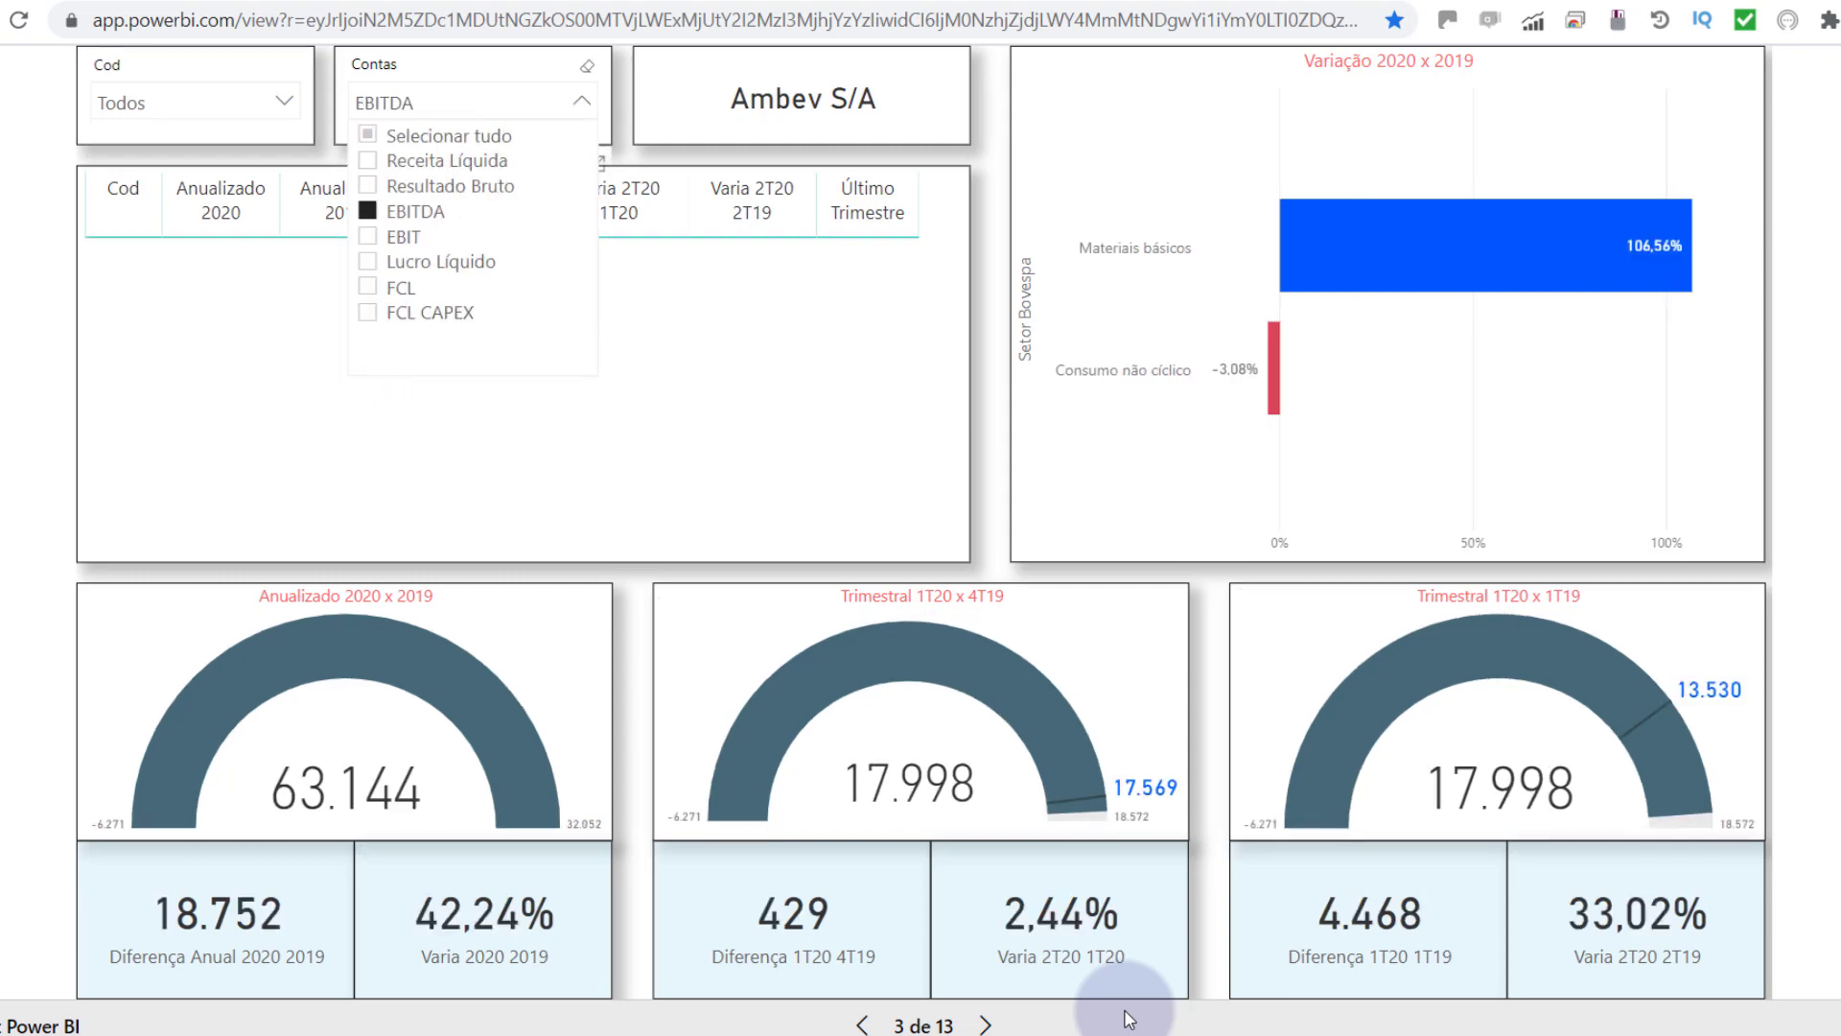
pyautogui.press('Escape')
# Step: Examine each company's EBITDA variation between 2019 and 2020 in the comparison table
pyautogui.press('Tab')
pyautogui.hotkey('ctrl', 'Right')
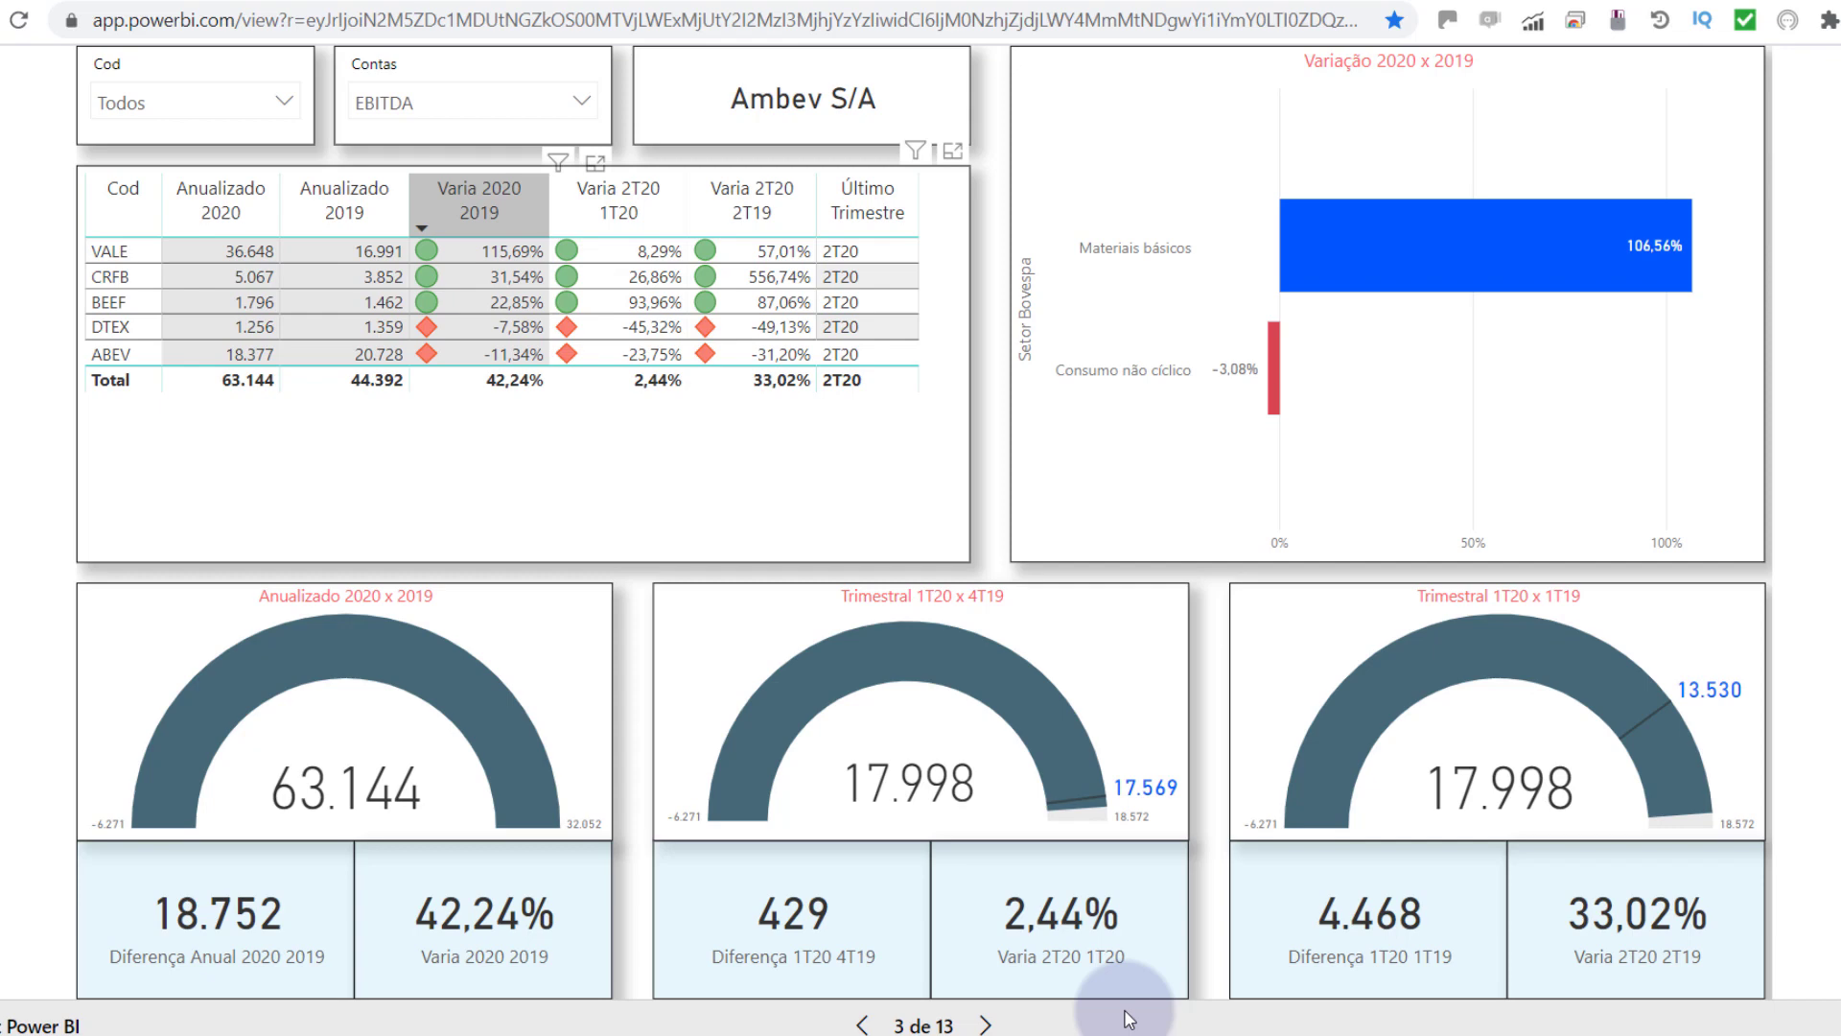
pyautogui.press('Down')
pyautogui.press('Up')
pyautogui.press('Down')
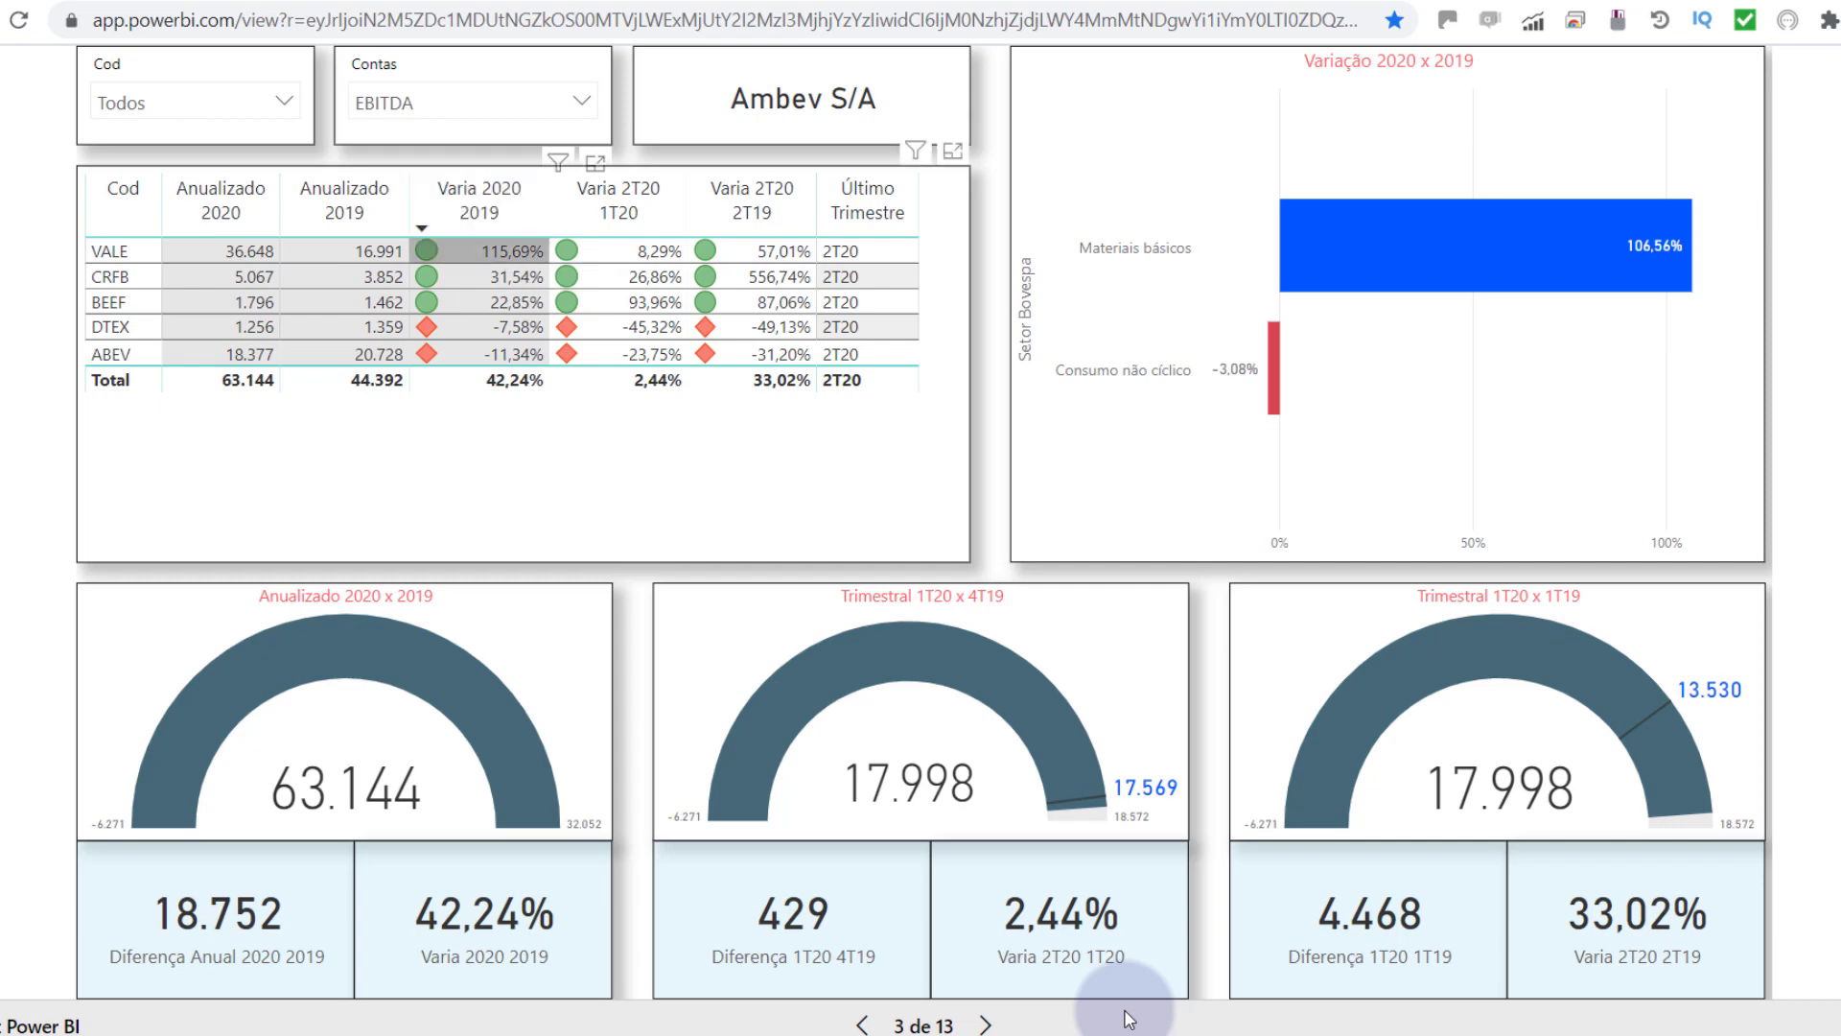
pyautogui.press('Up')
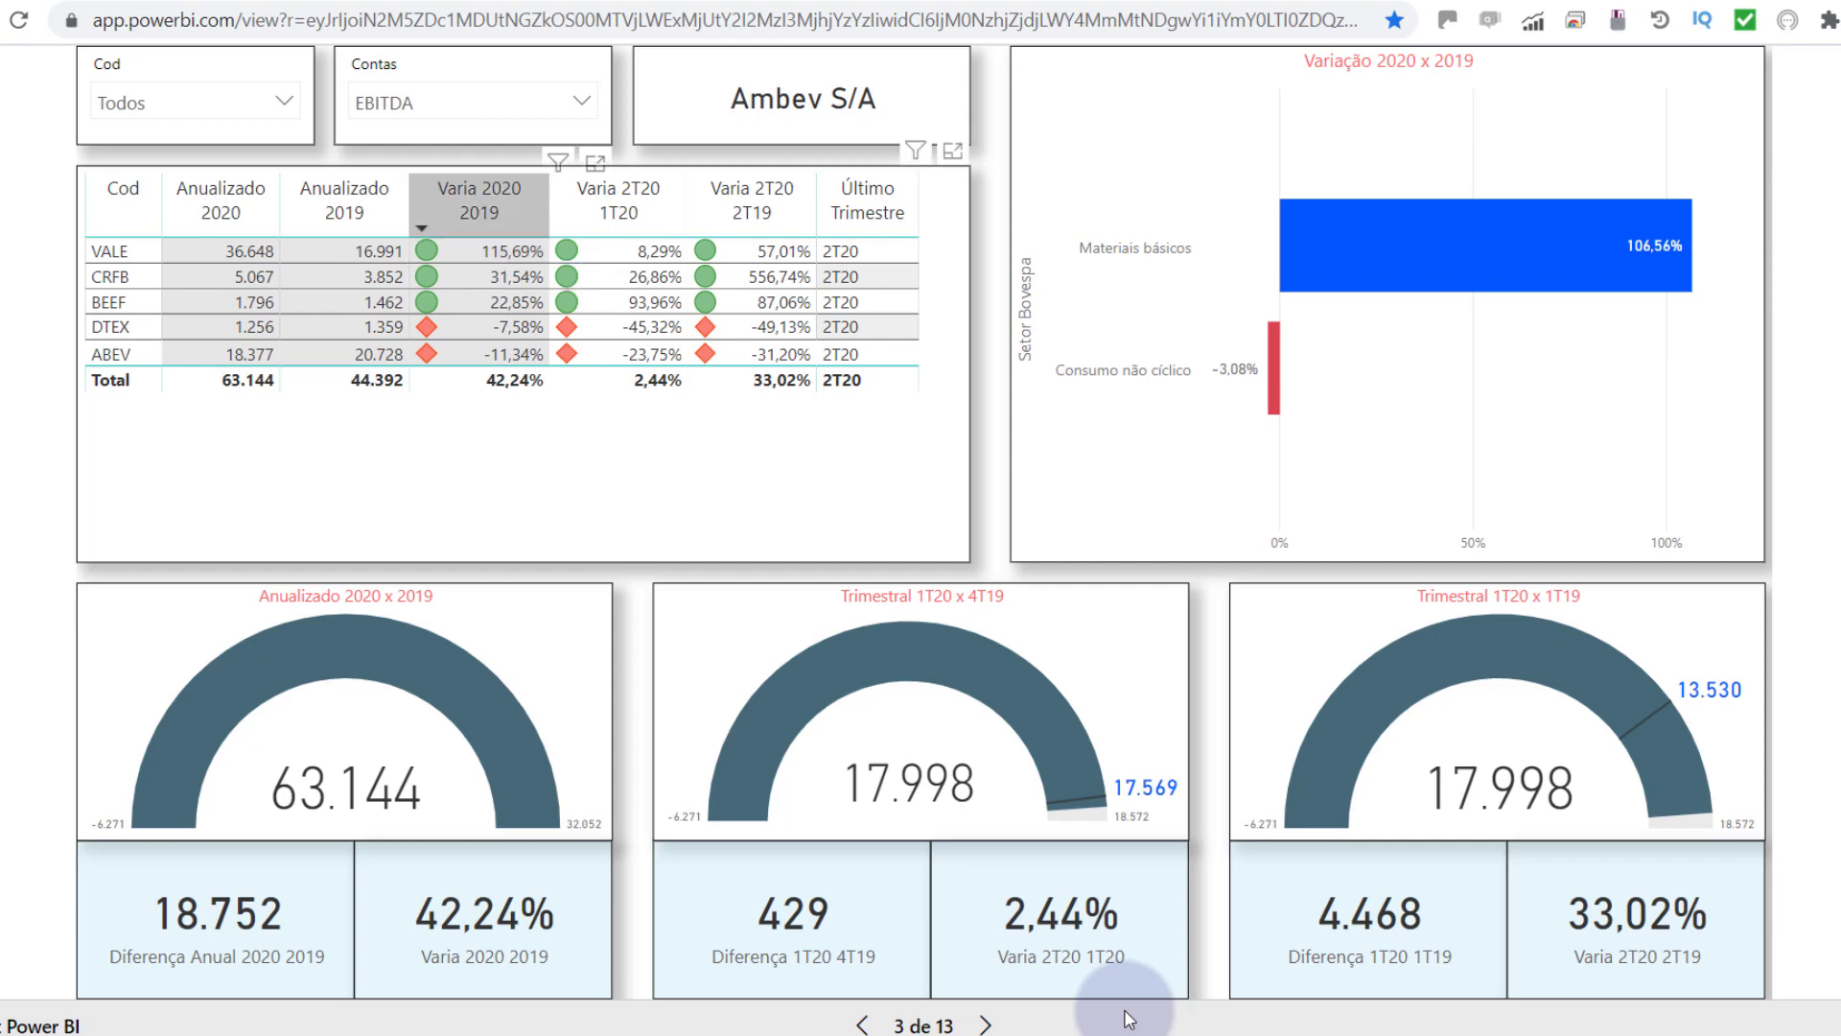
pyautogui.press('Down')
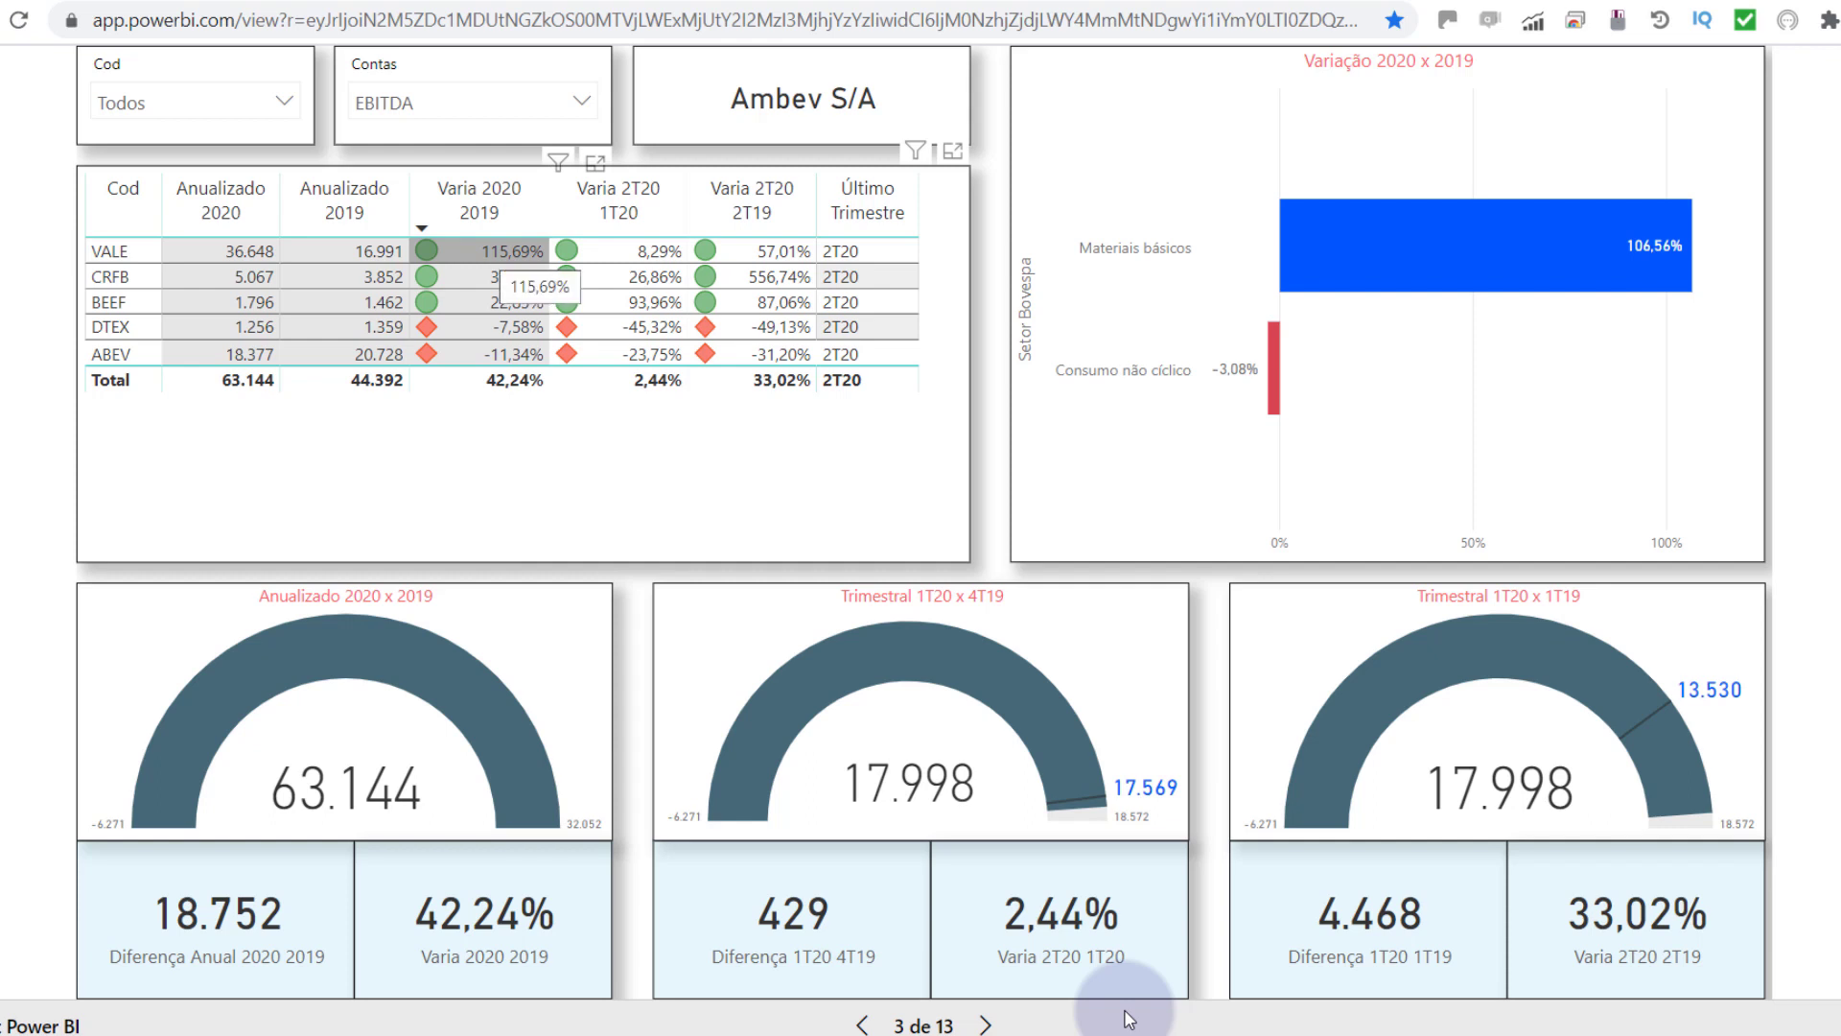
pyautogui.press('Down')
pyautogui.press('Down')
pyautogui.press('Down')
pyautogui.press('Down')
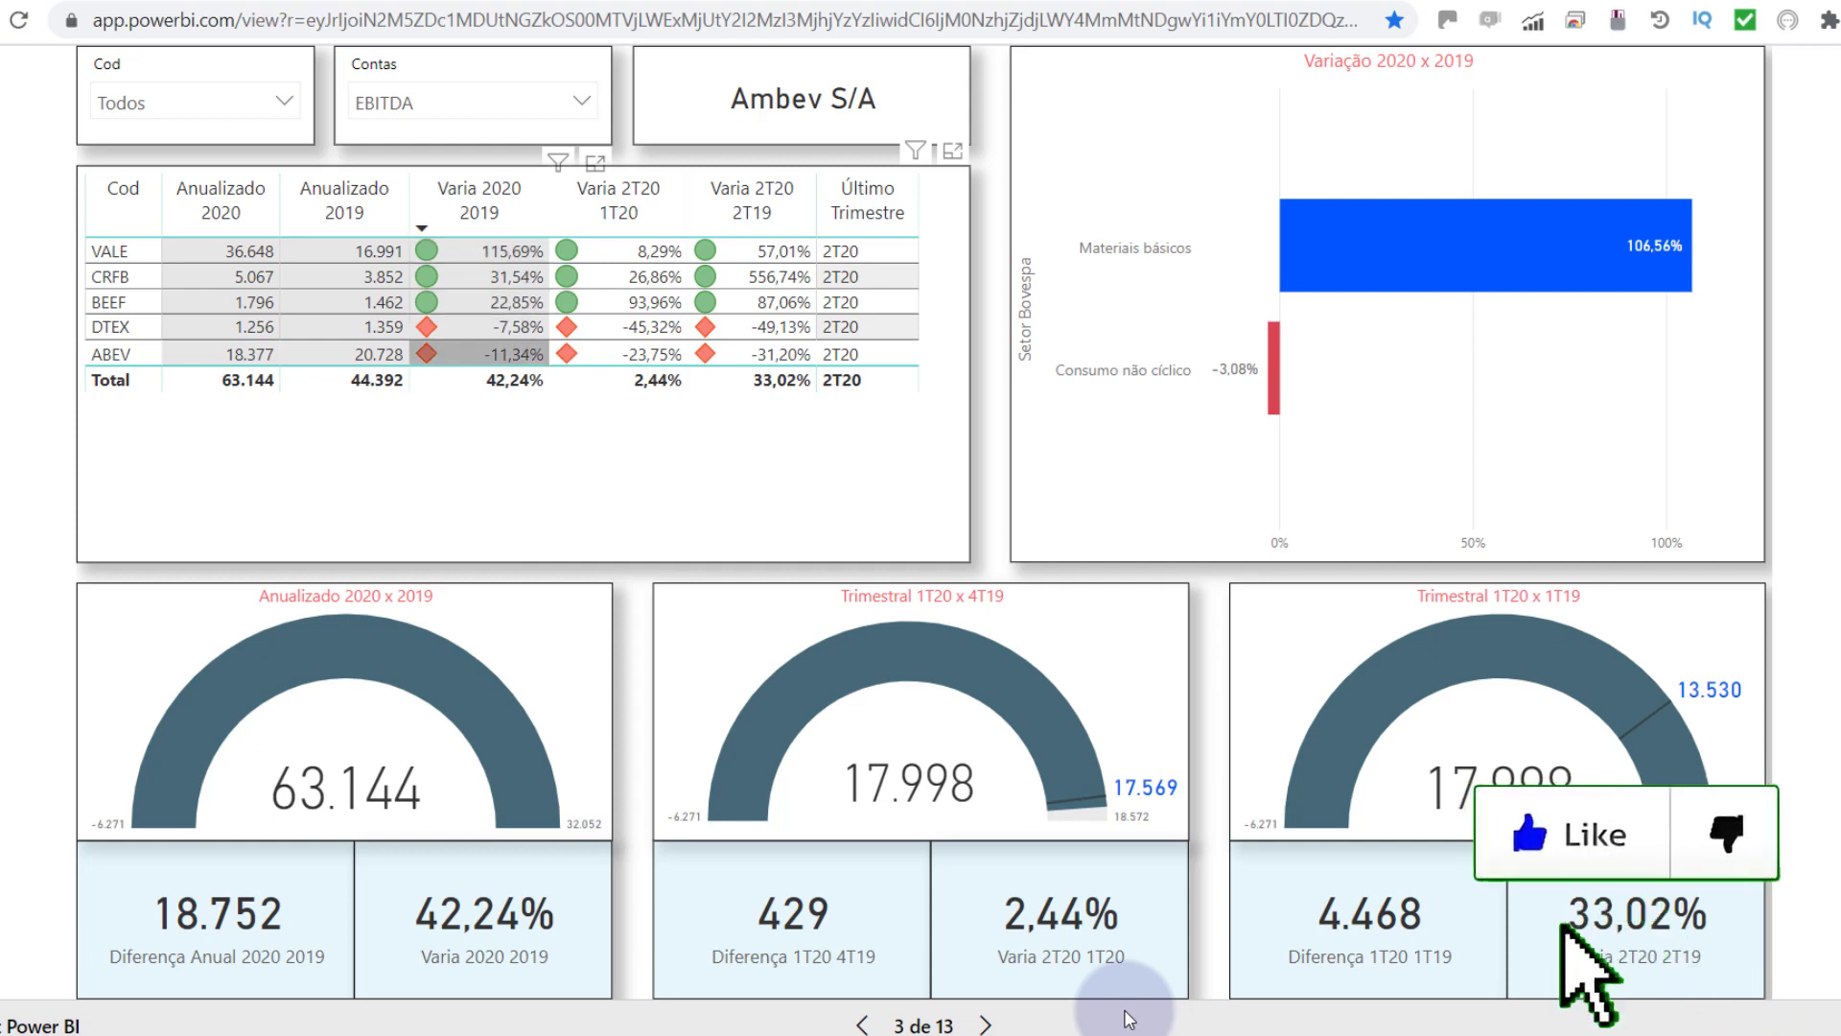
pyautogui.press('Escape')
# Step: Change the Contas filter to Lucro Líquido
pyautogui.hotkey('shift', 'Tab')
pyautogui.press('Return')
pyautogui.press('Down')
pyautogui.press('Down')
pyautogui.press('Return')
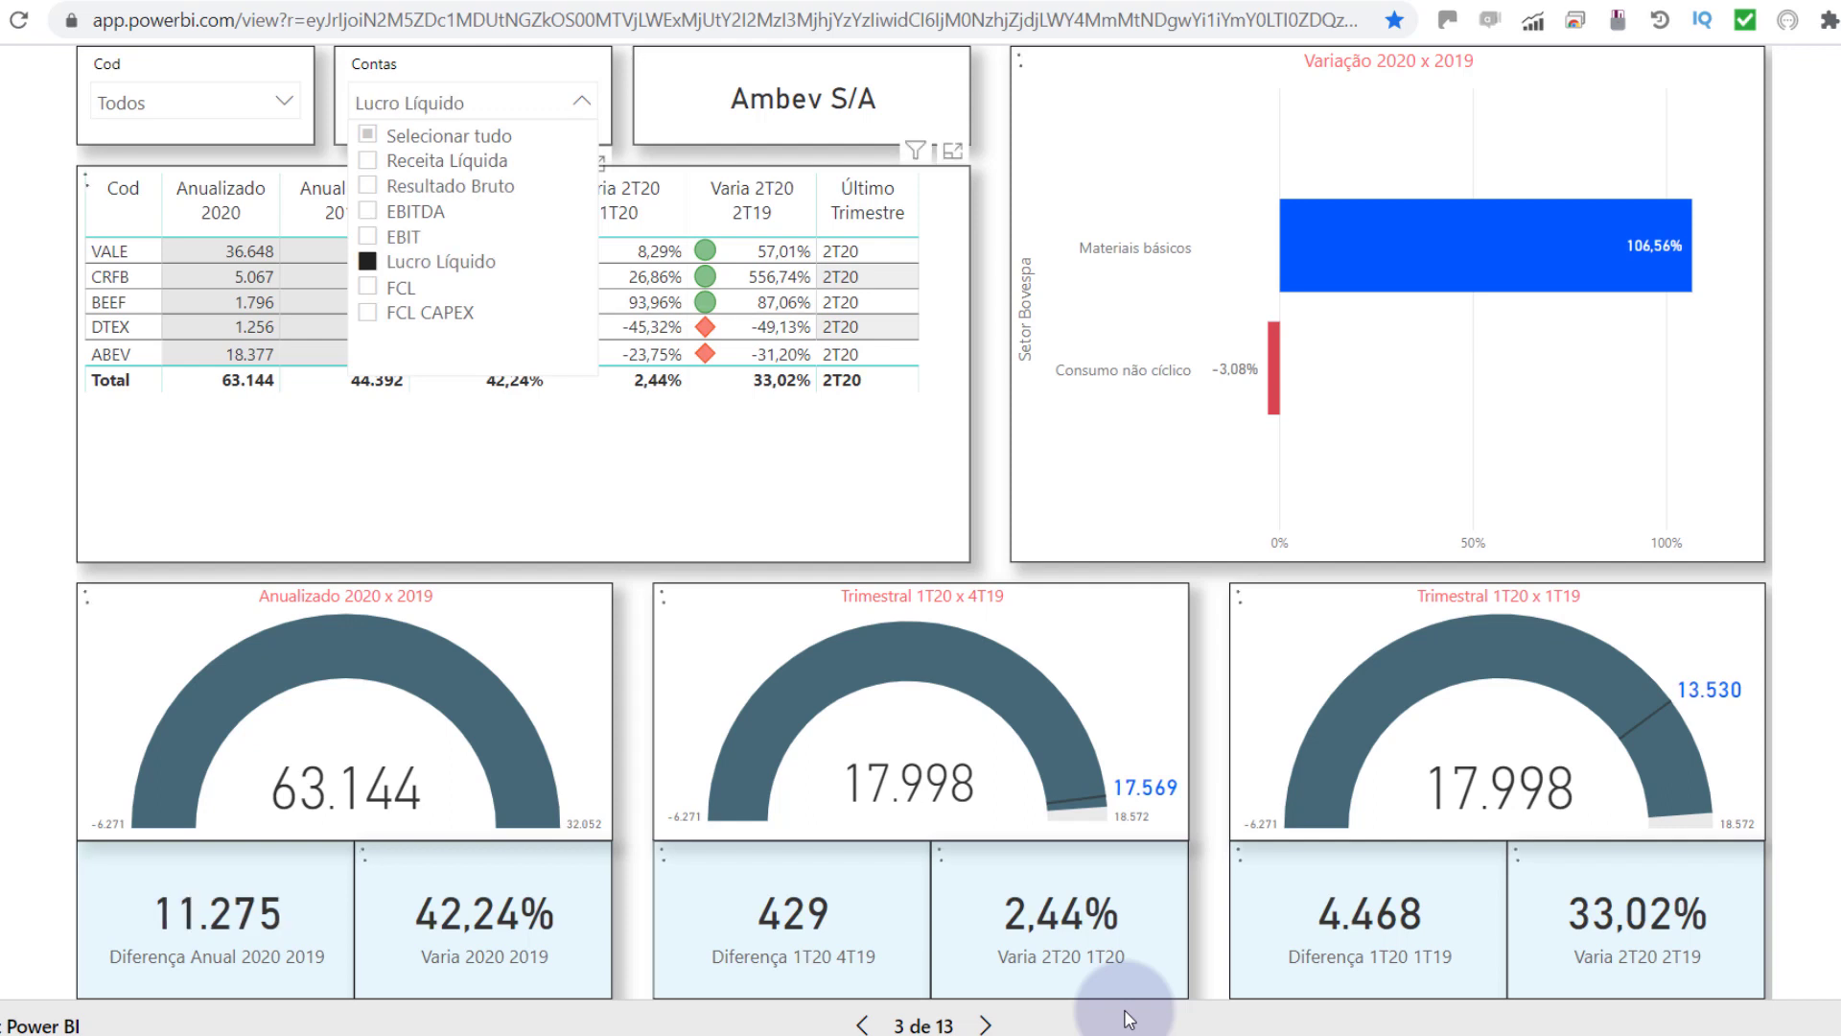
pyautogui.press('Escape')
# Step: Compare each company's annualized Lucro Líquido for 2019 and 2020 and its variation in the table
pyautogui.press('Up')
pyautogui.press('Up')
pyautogui.press('Up')
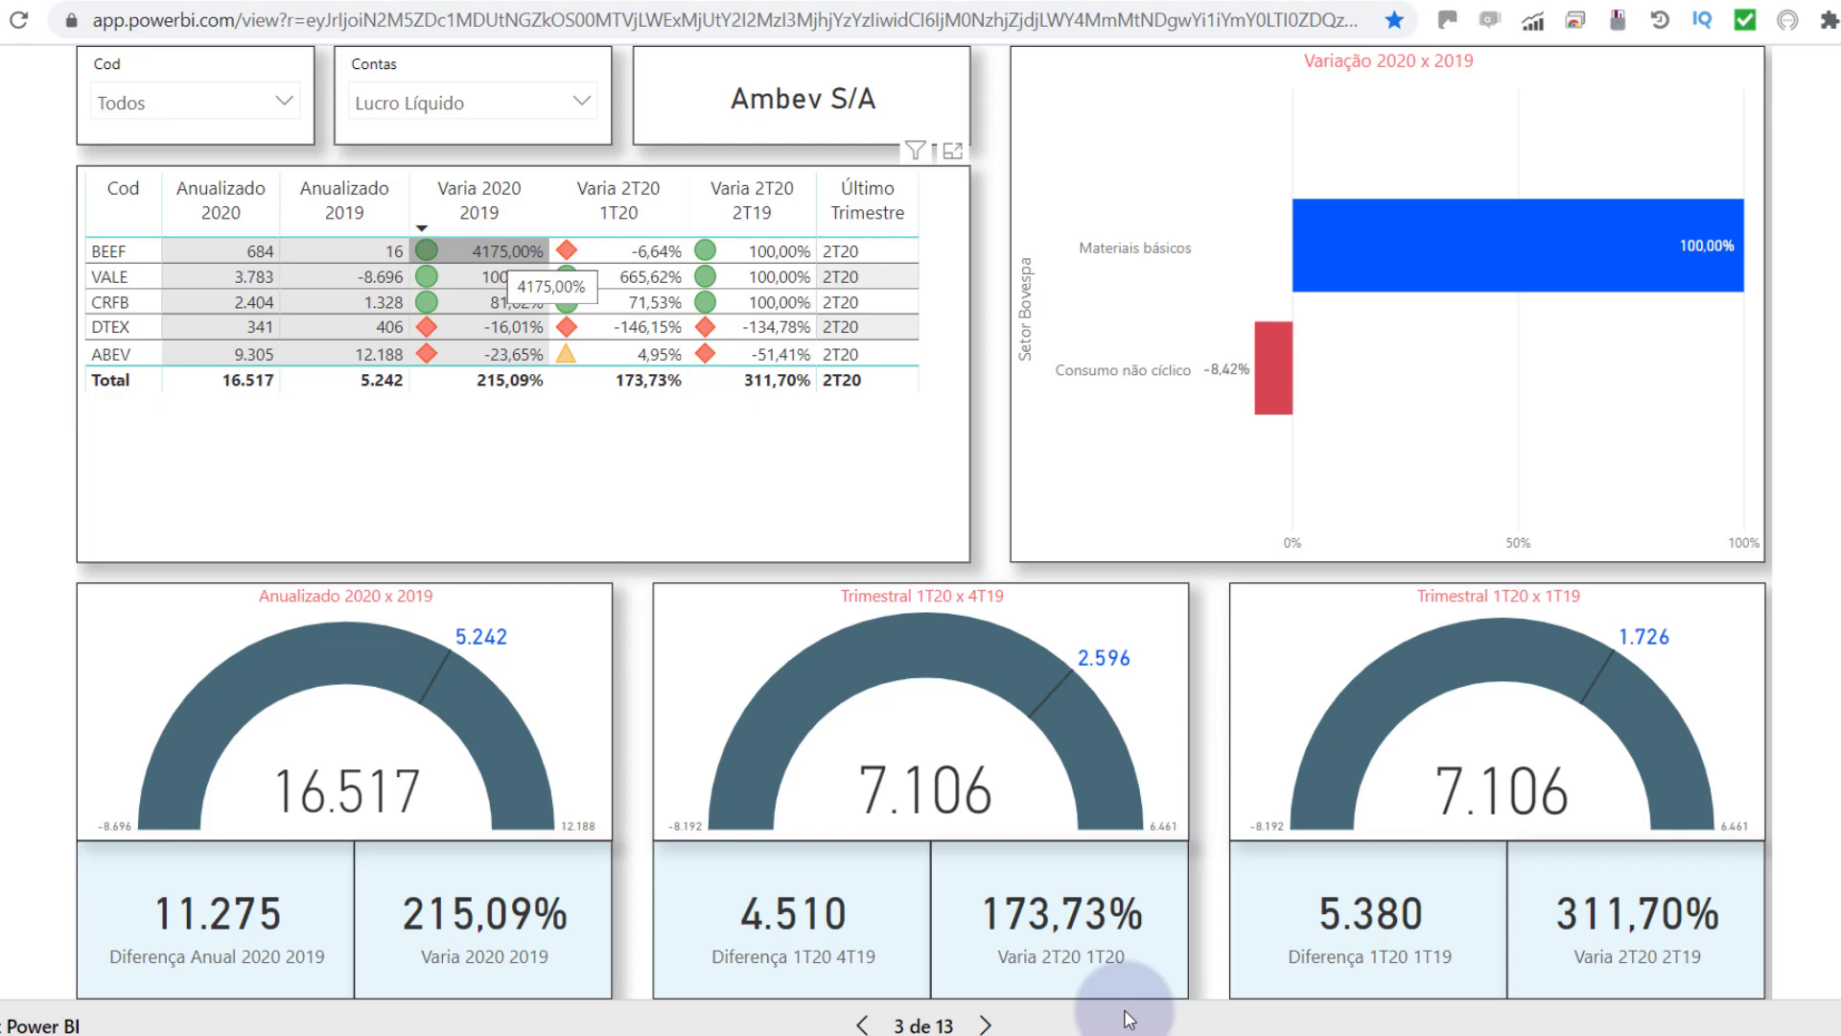
pyautogui.press('Down')
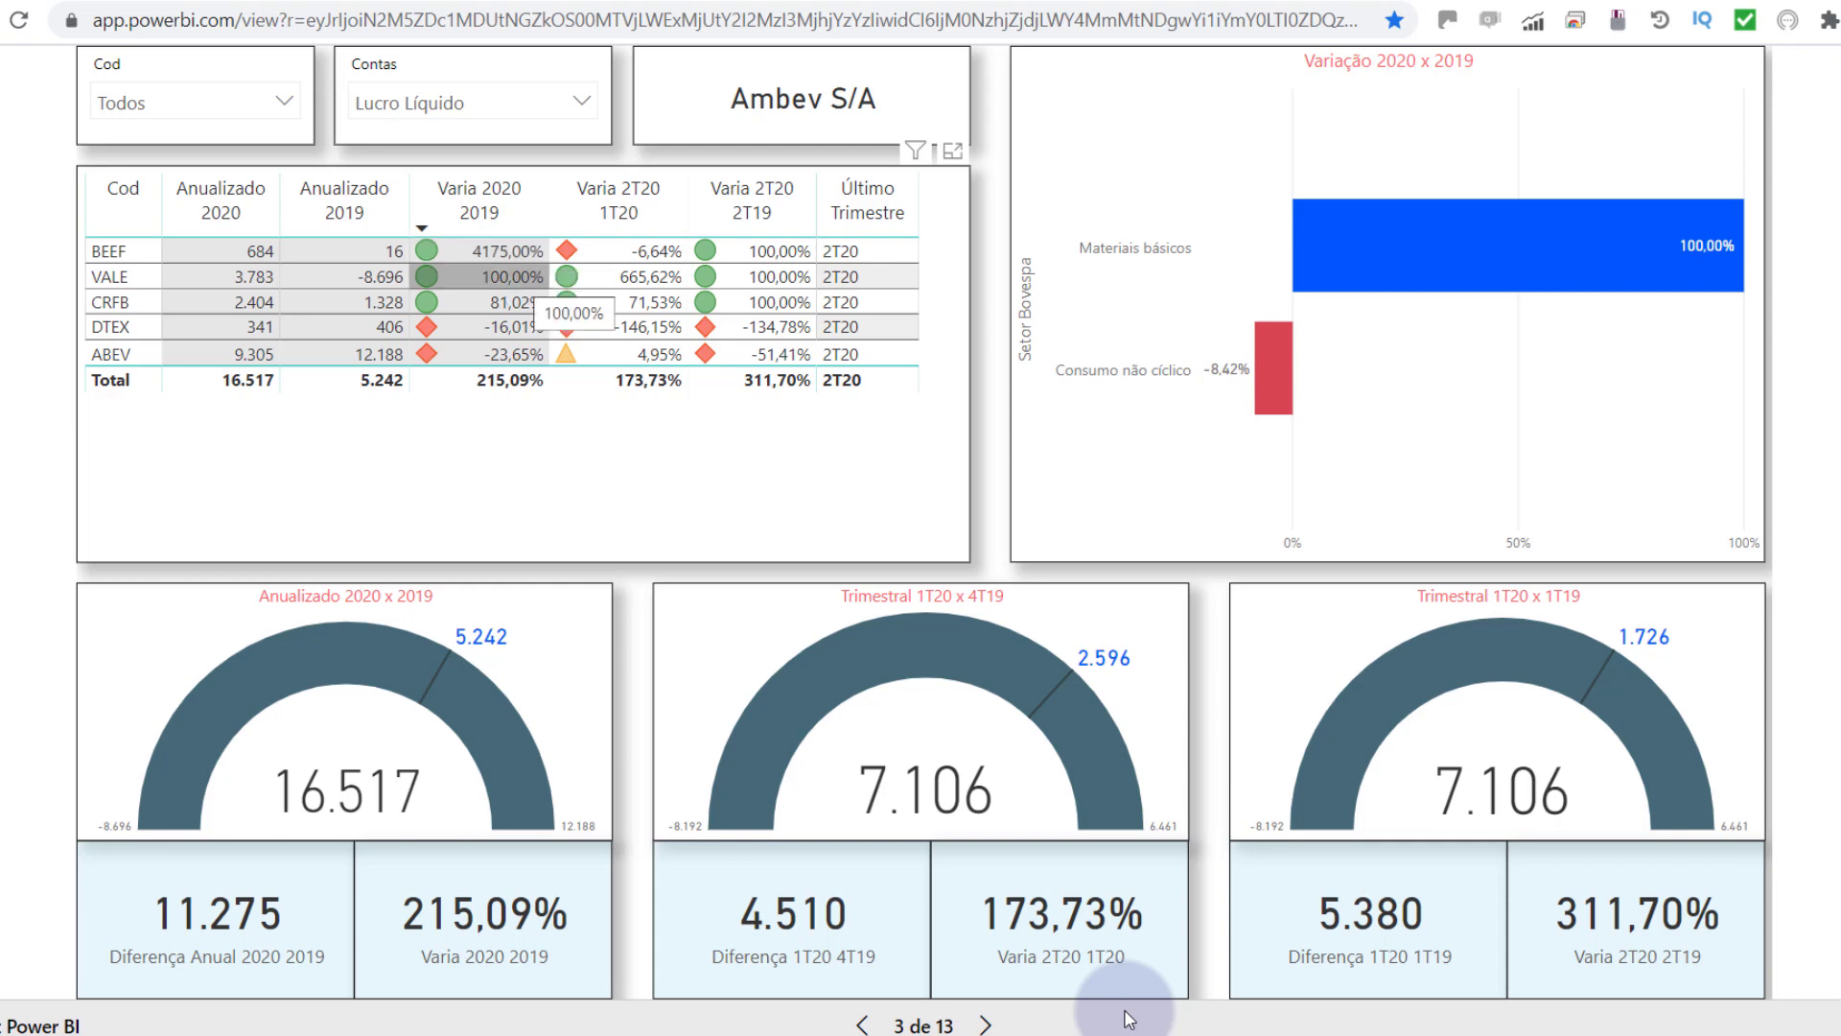
pyautogui.press('Down')
pyautogui.press('Left')
pyautogui.press('Left')
pyautogui.press('Up')
pyautogui.press('Right')
pyautogui.press('Right')
pyautogui.press('Down')
pyautogui.press('Down')
pyautogui.press('Down')
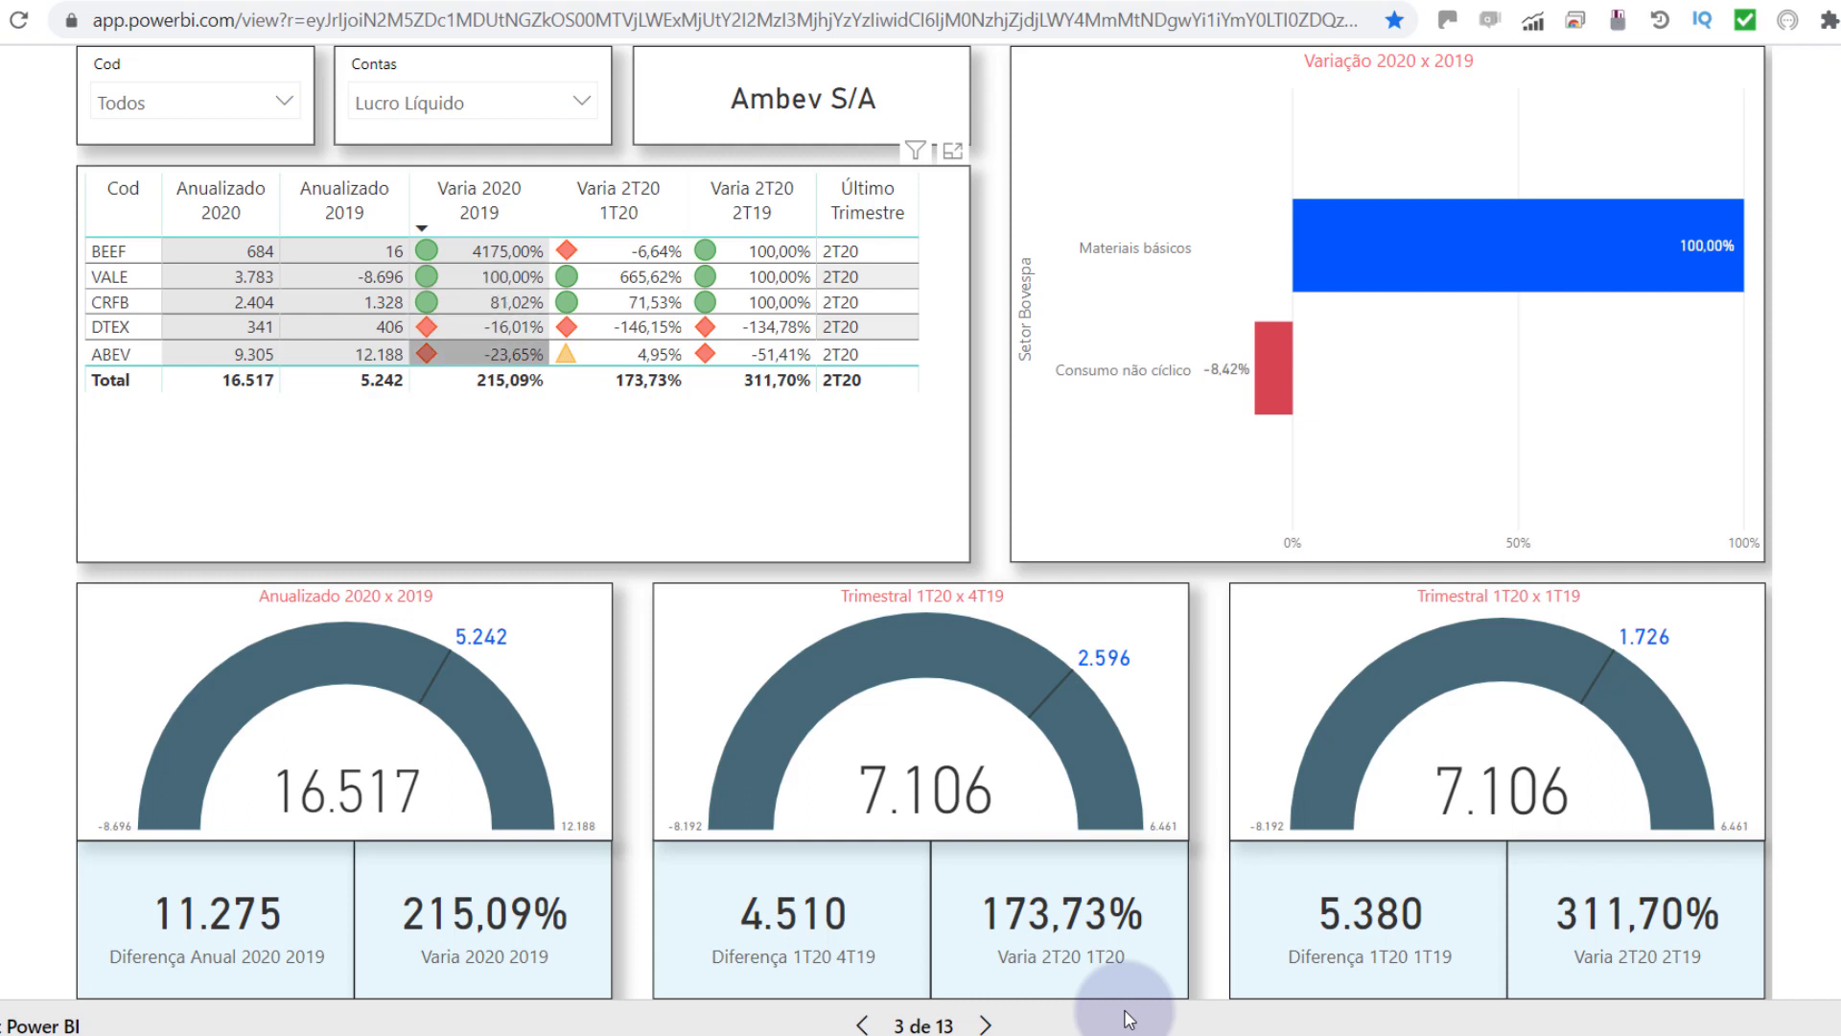
pyautogui.press('Left')
pyautogui.press('Right')
pyautogui.press('Escape')
# Step: Change the Contas filter to FCL CAPEX
pyautogui.hotkey('shift', 'Tab')
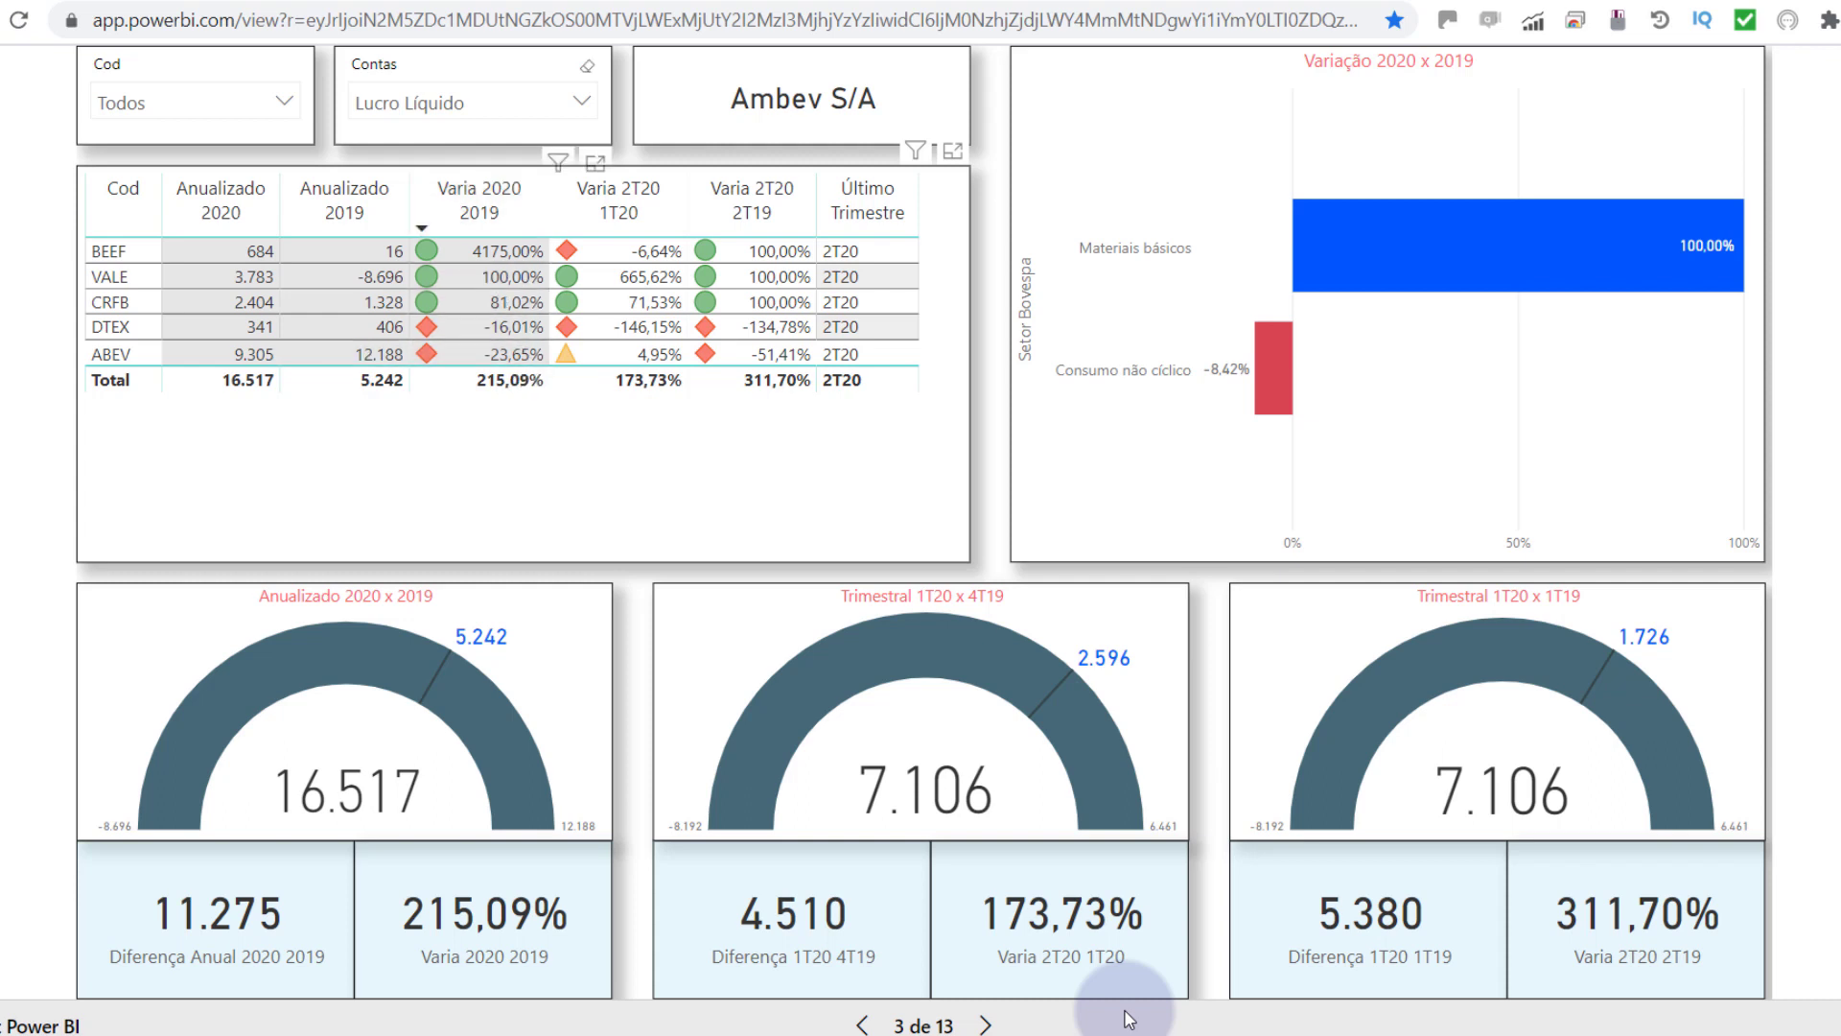
pyautogui.press('Return')
pyautogui.press('Down')
pyautogui.press('Down')
pyautogui.press('Return')
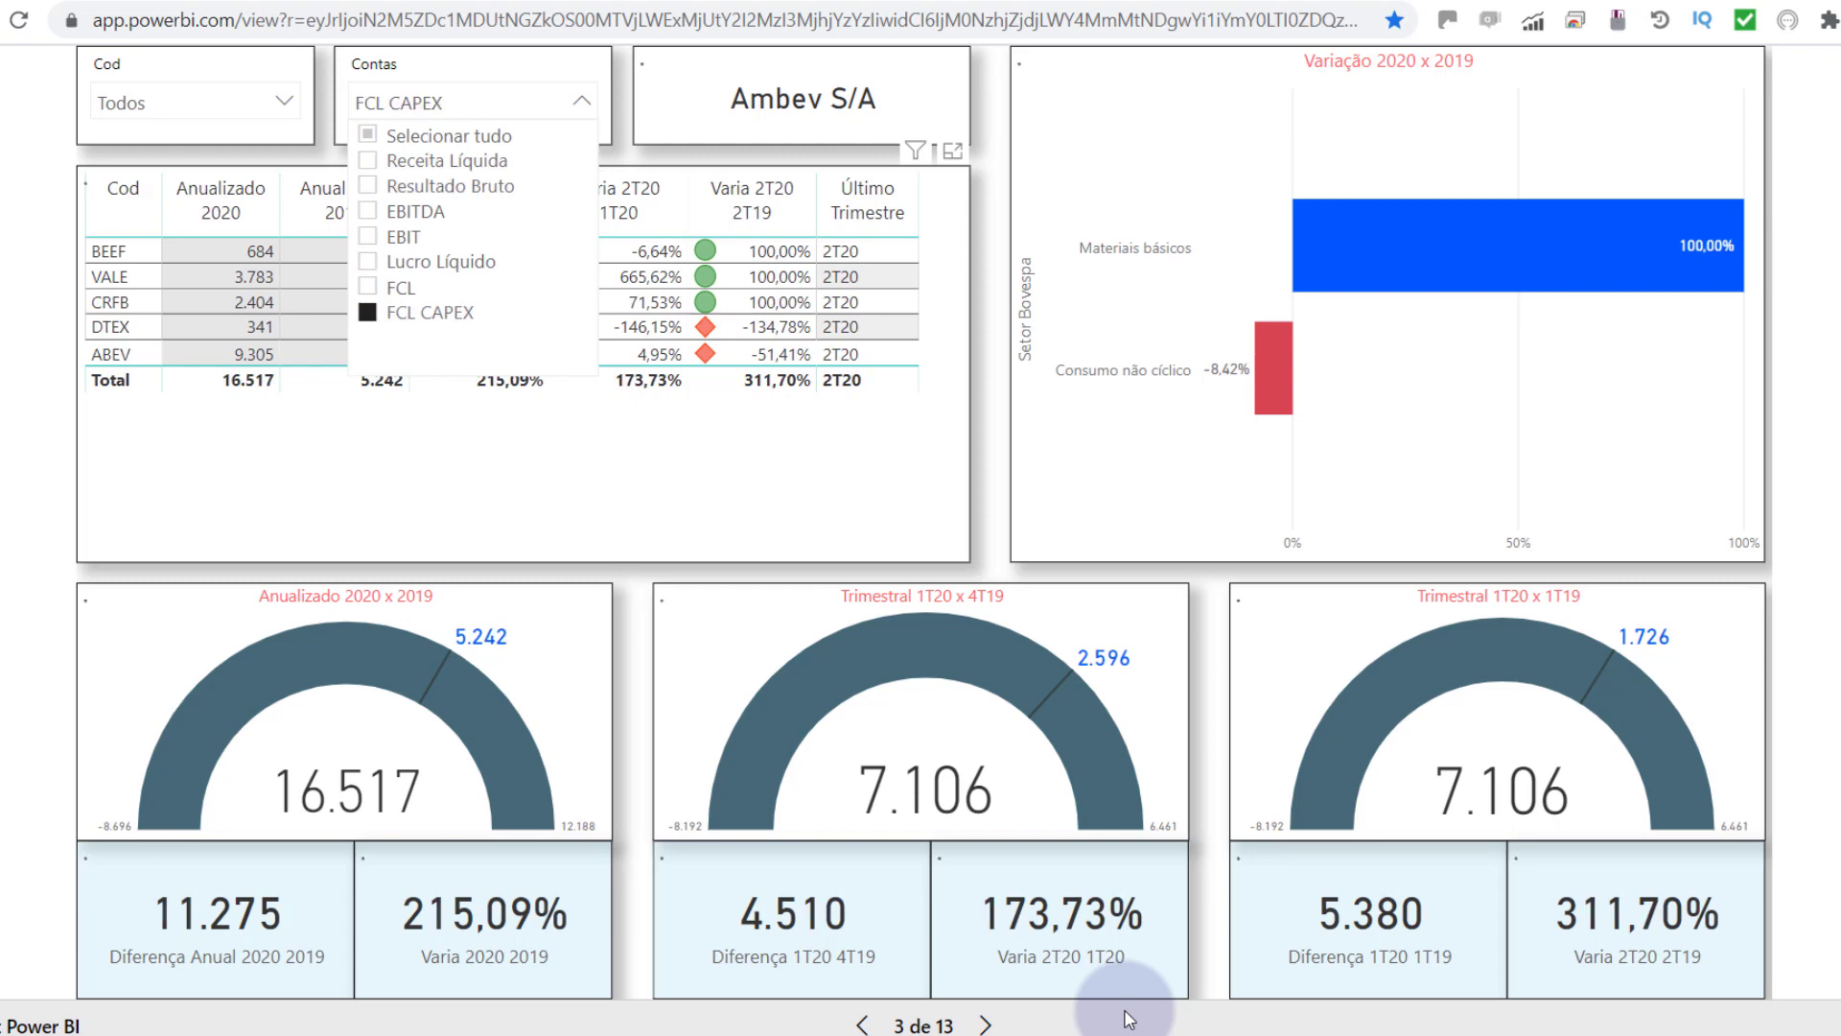
pyautogui.press('Escape')
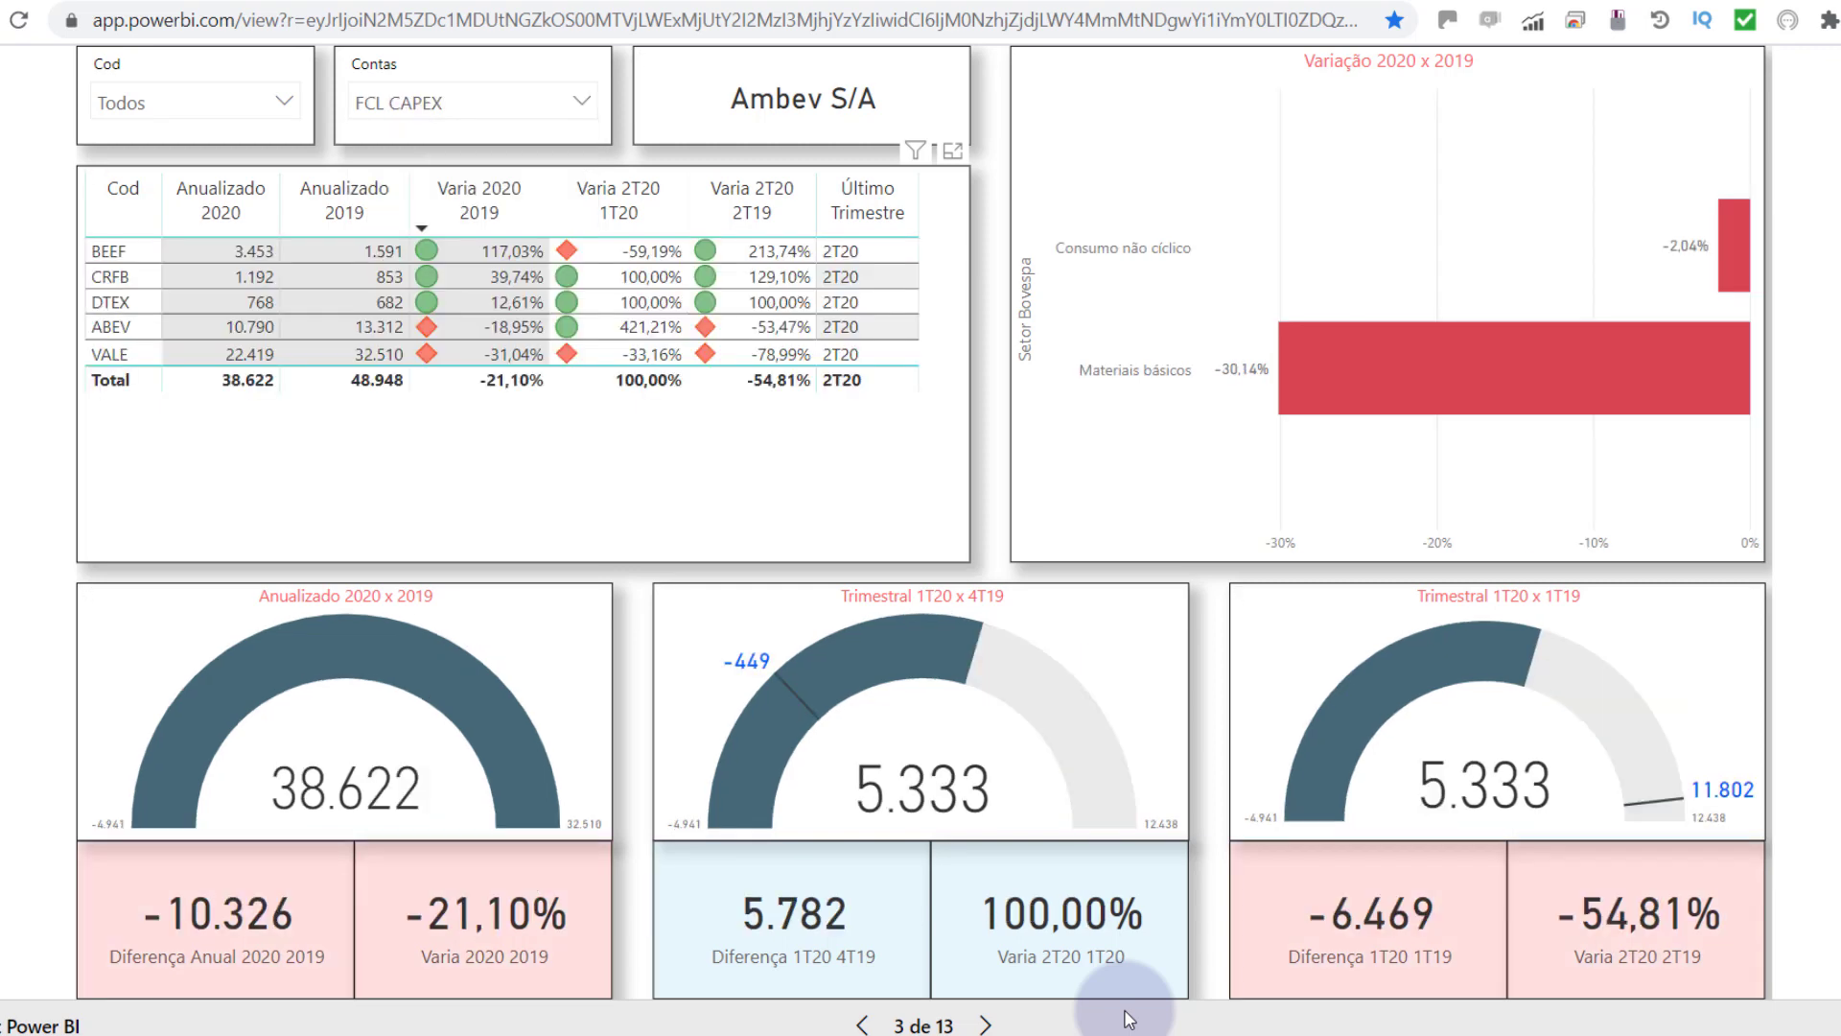
# Step: Examine the companies' FCL CAPEX variations between 2019 and 2020 in the comparison table
pyautogui.press('Down')
pyautogui.press('Down')
pyautogui.press('Down')
pyautogui.press('Down')
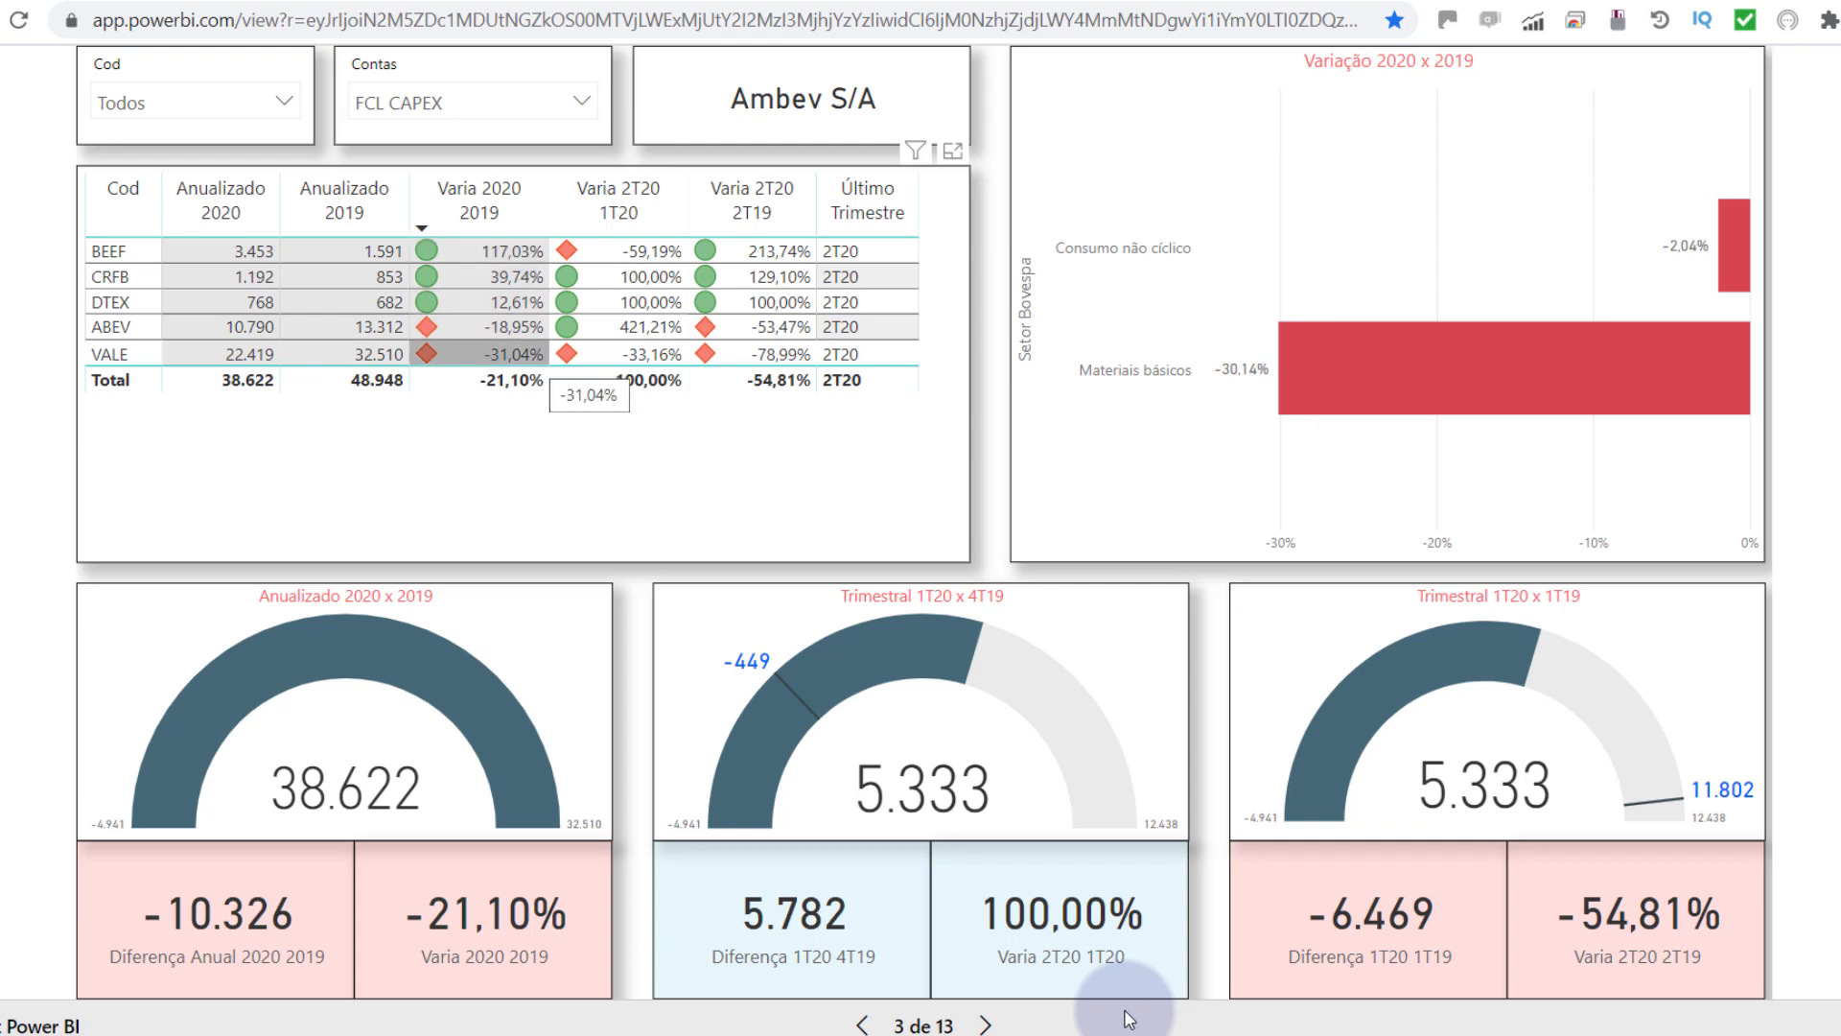
pyautogui.press('Escape')
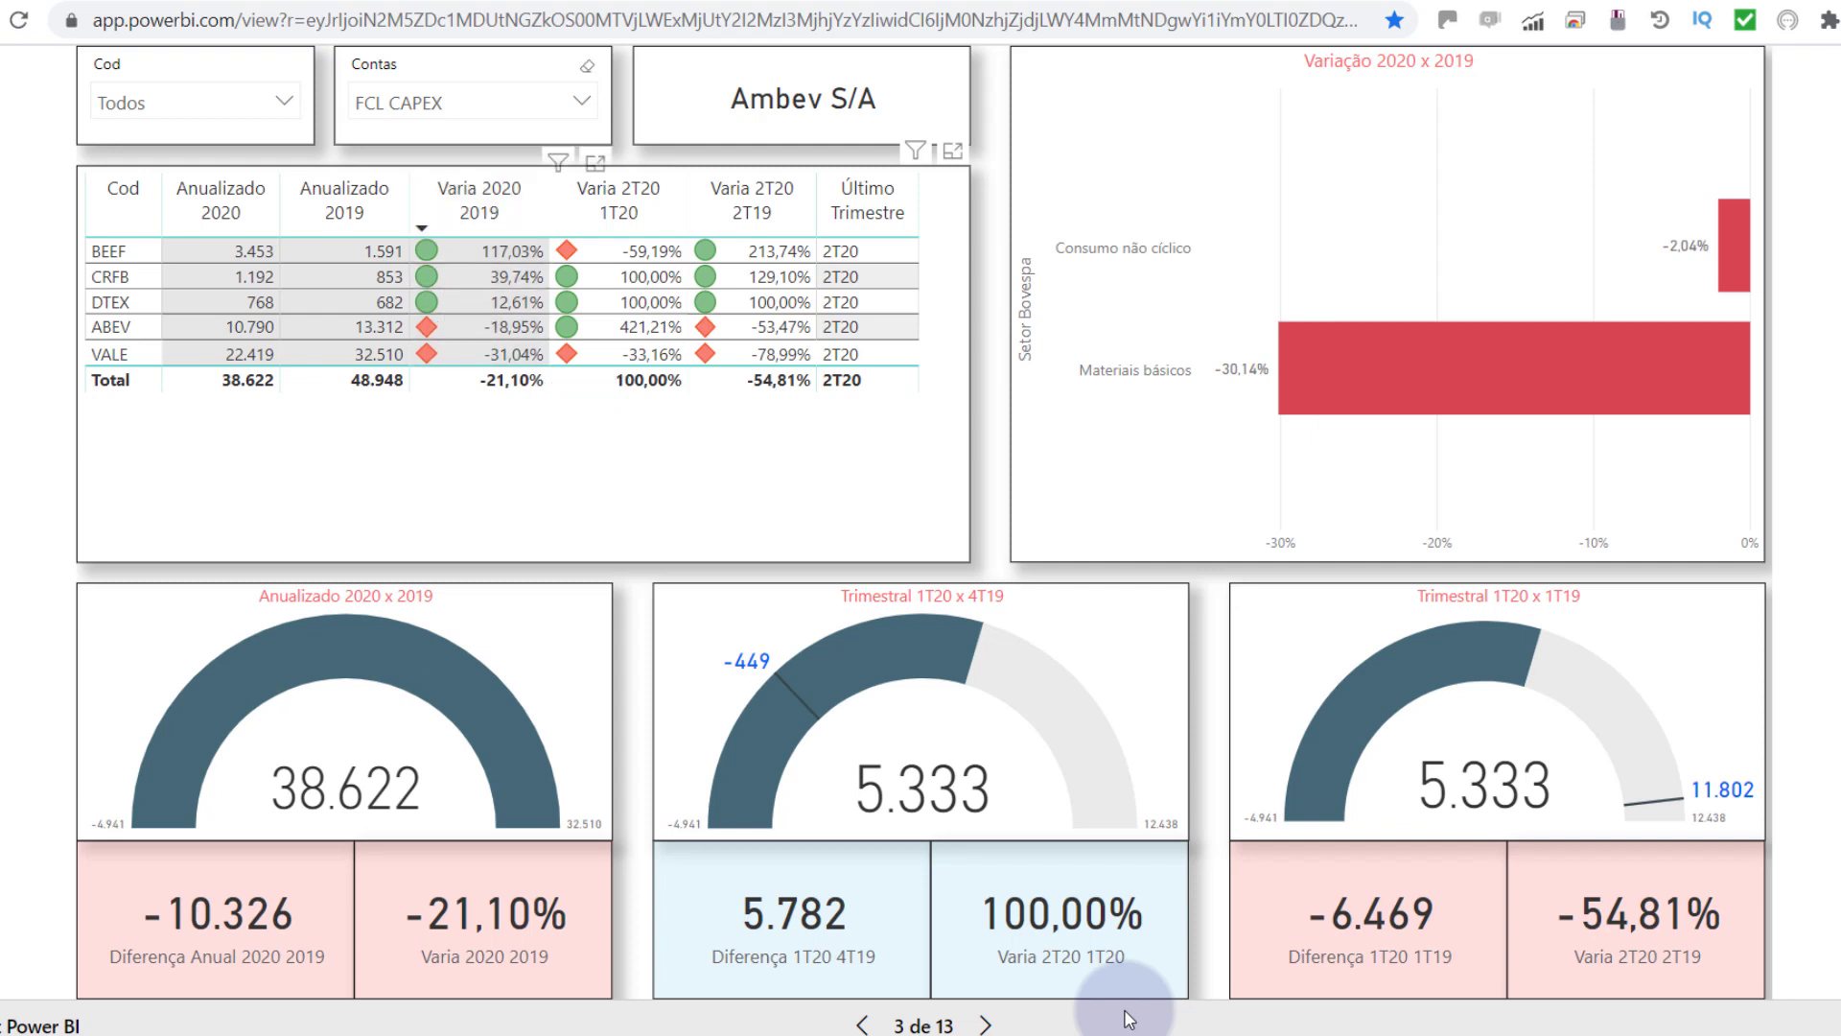
# Step: Drill through from the ABEV row's Varia 2020 2019 value to the Análise 2T20 page
pyautogui.press('Down')
pyautogui.press('Down')
pyautogui.press('Down')
pyautogui.press('Down')
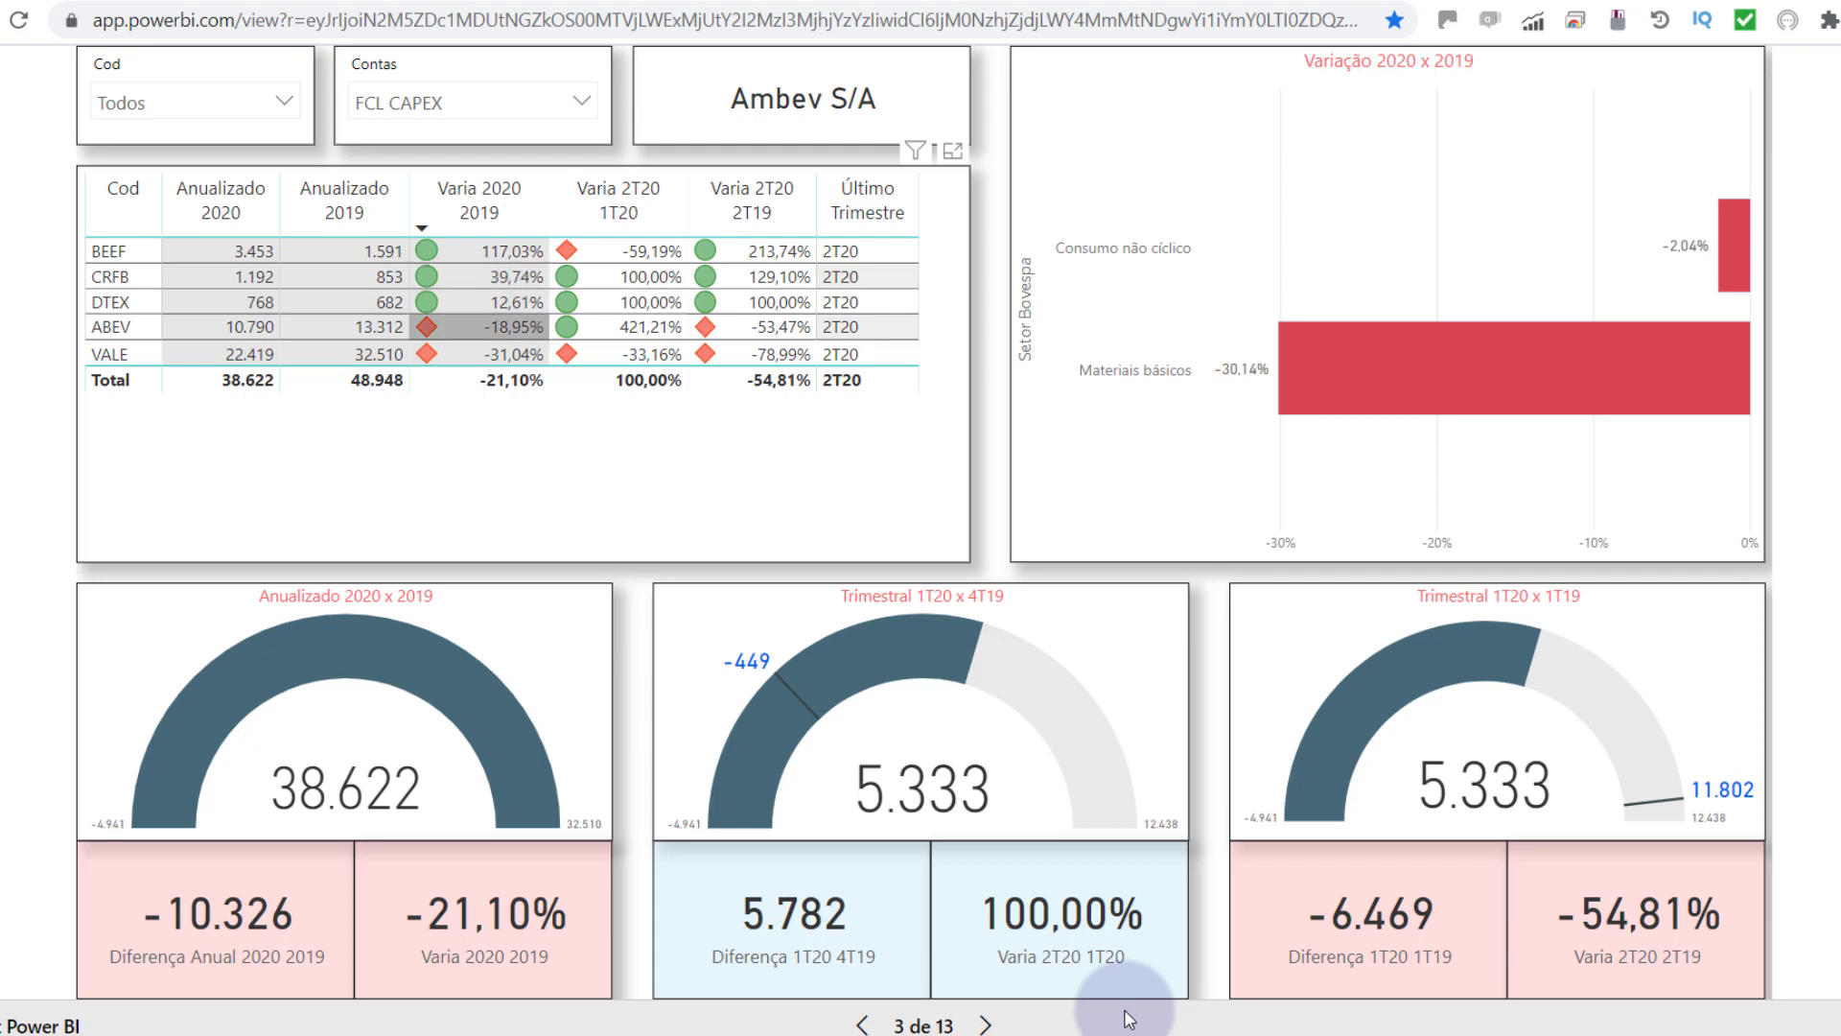
pyautogui.hotkey('shift', 'F10')
pyautogui.press('Down')
pyautogui.press('Down')
pyautogui.press('Down')
pyautogui.press('Right')
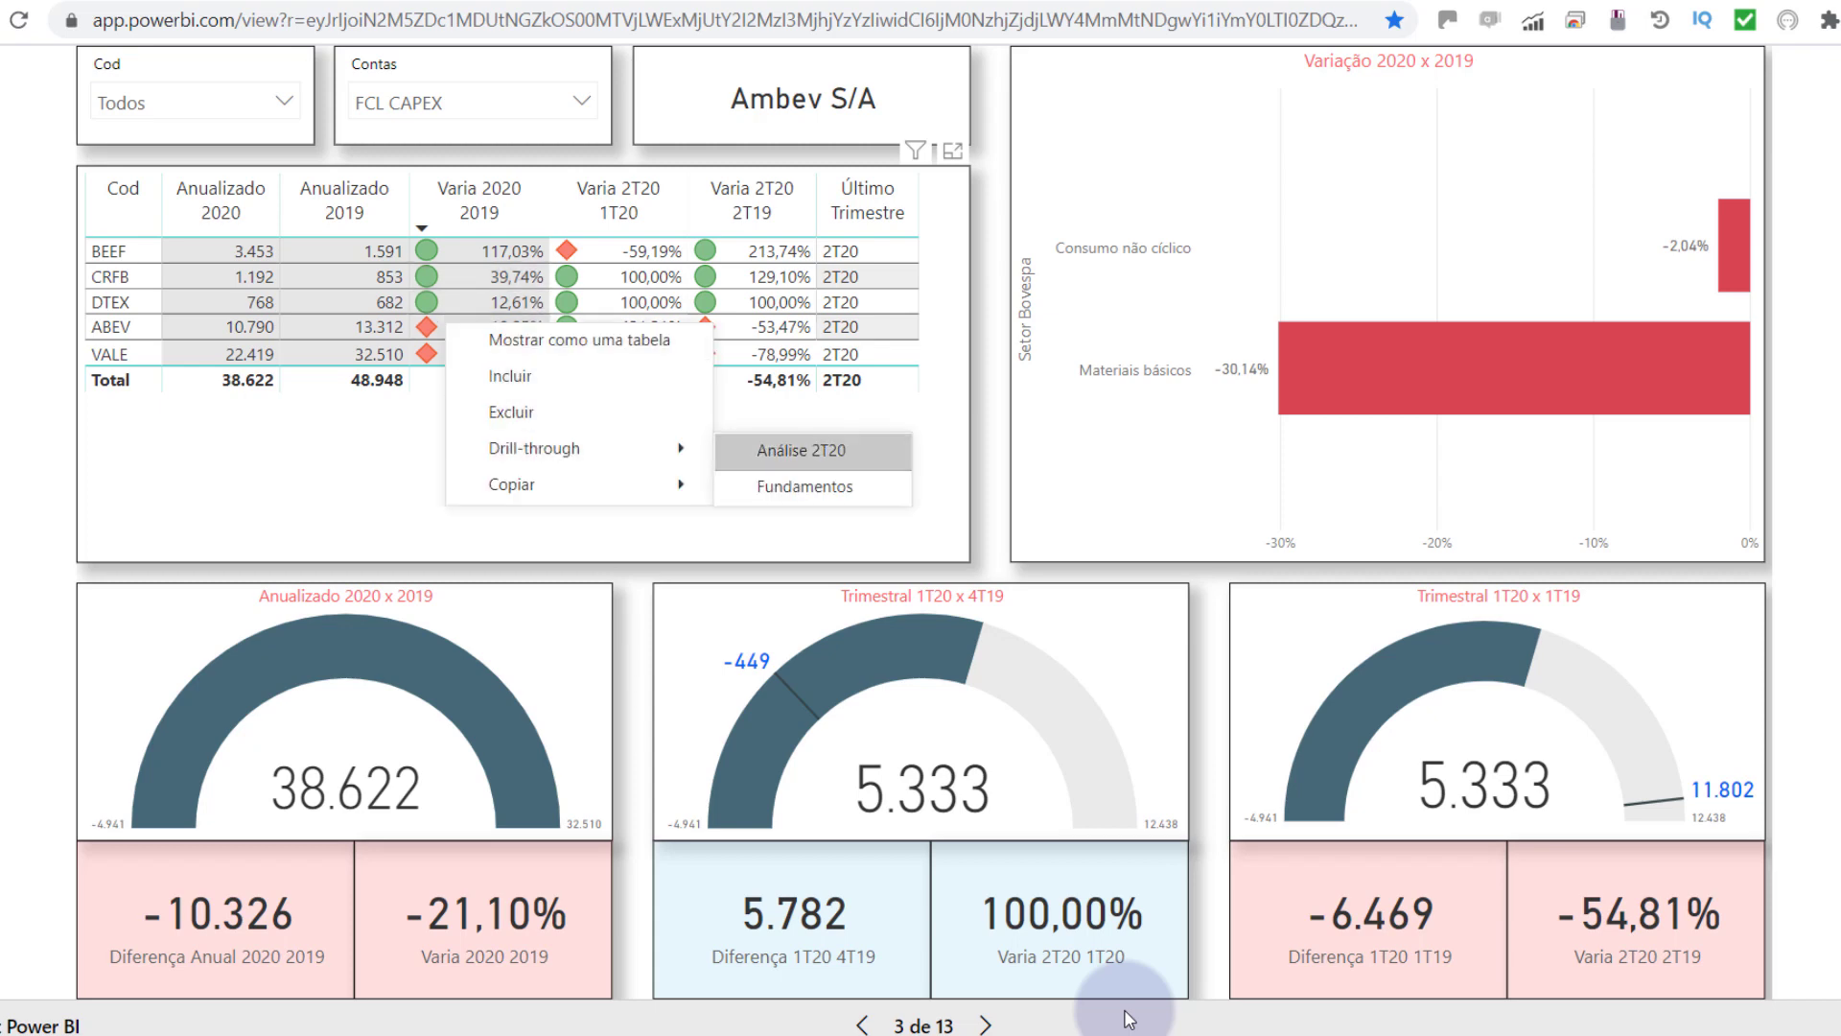
pyautogui.press('Return')
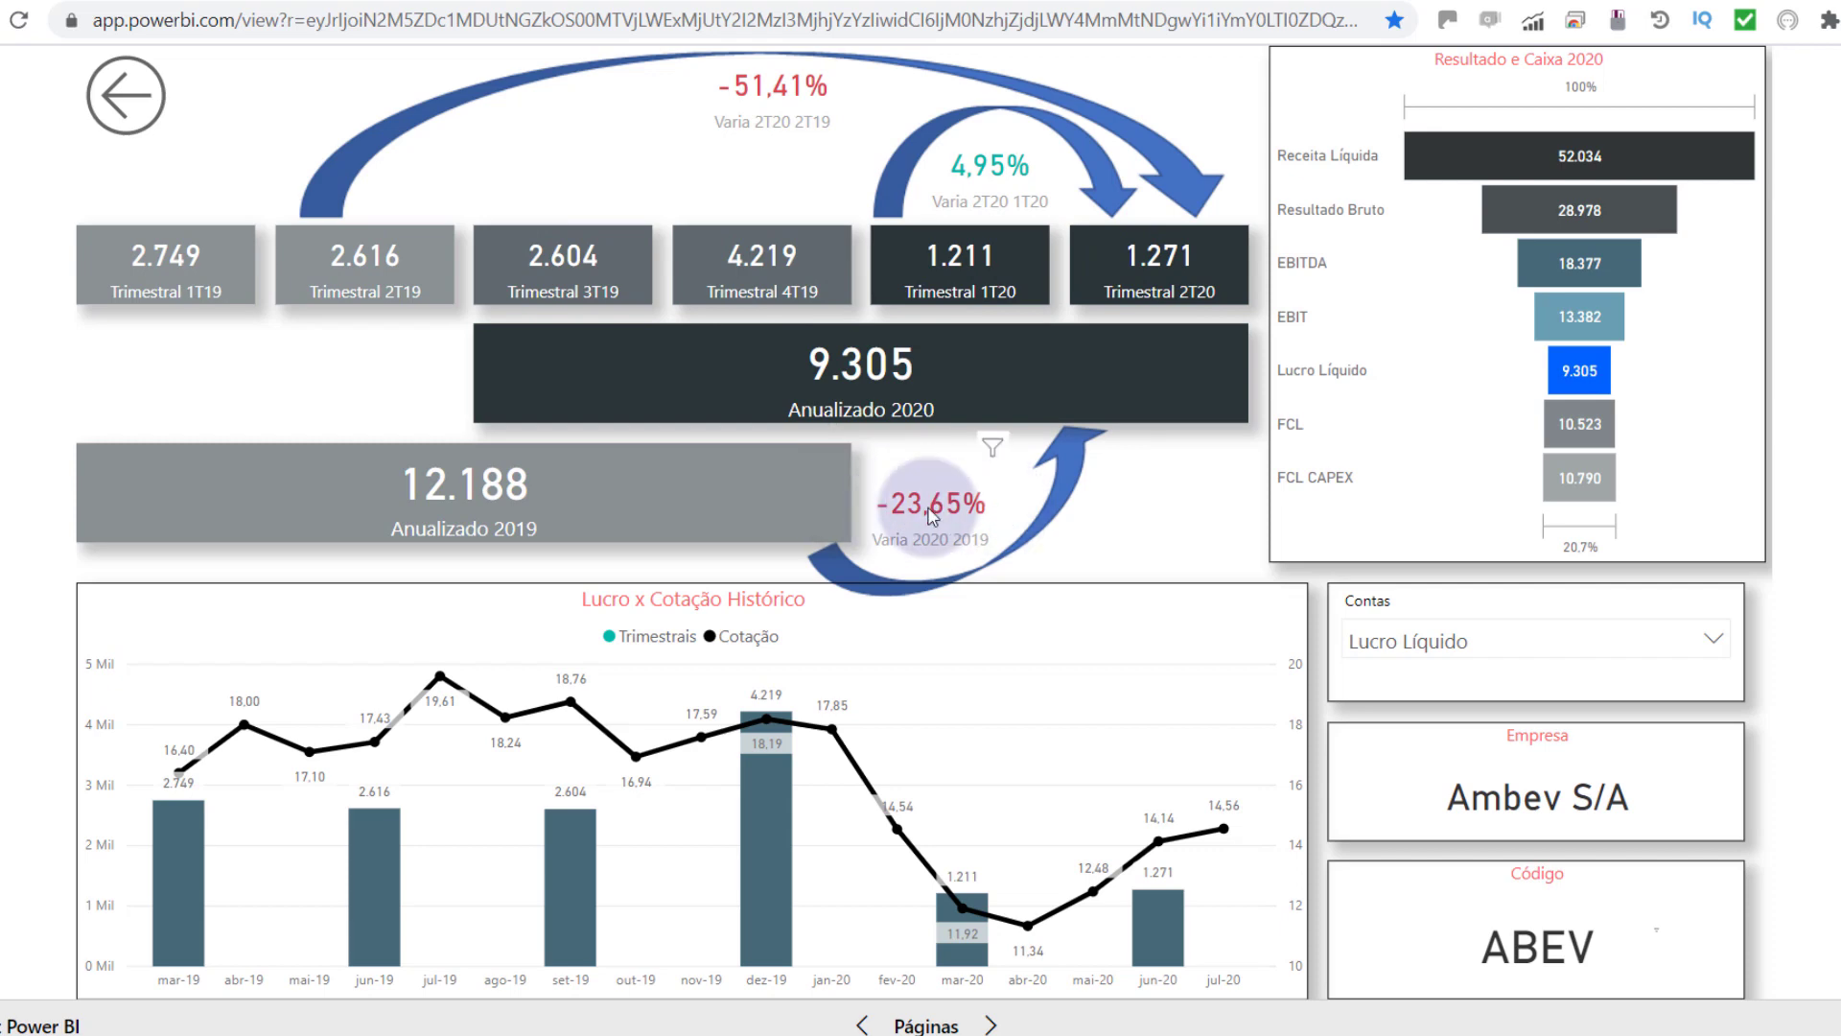
# Step: Examine Ambev's 2020 versus 2019 Lucro Líquido variation and its bar in the Resultado e Caixa 2020 funnel
pyautogui.moveTo(931, 516)
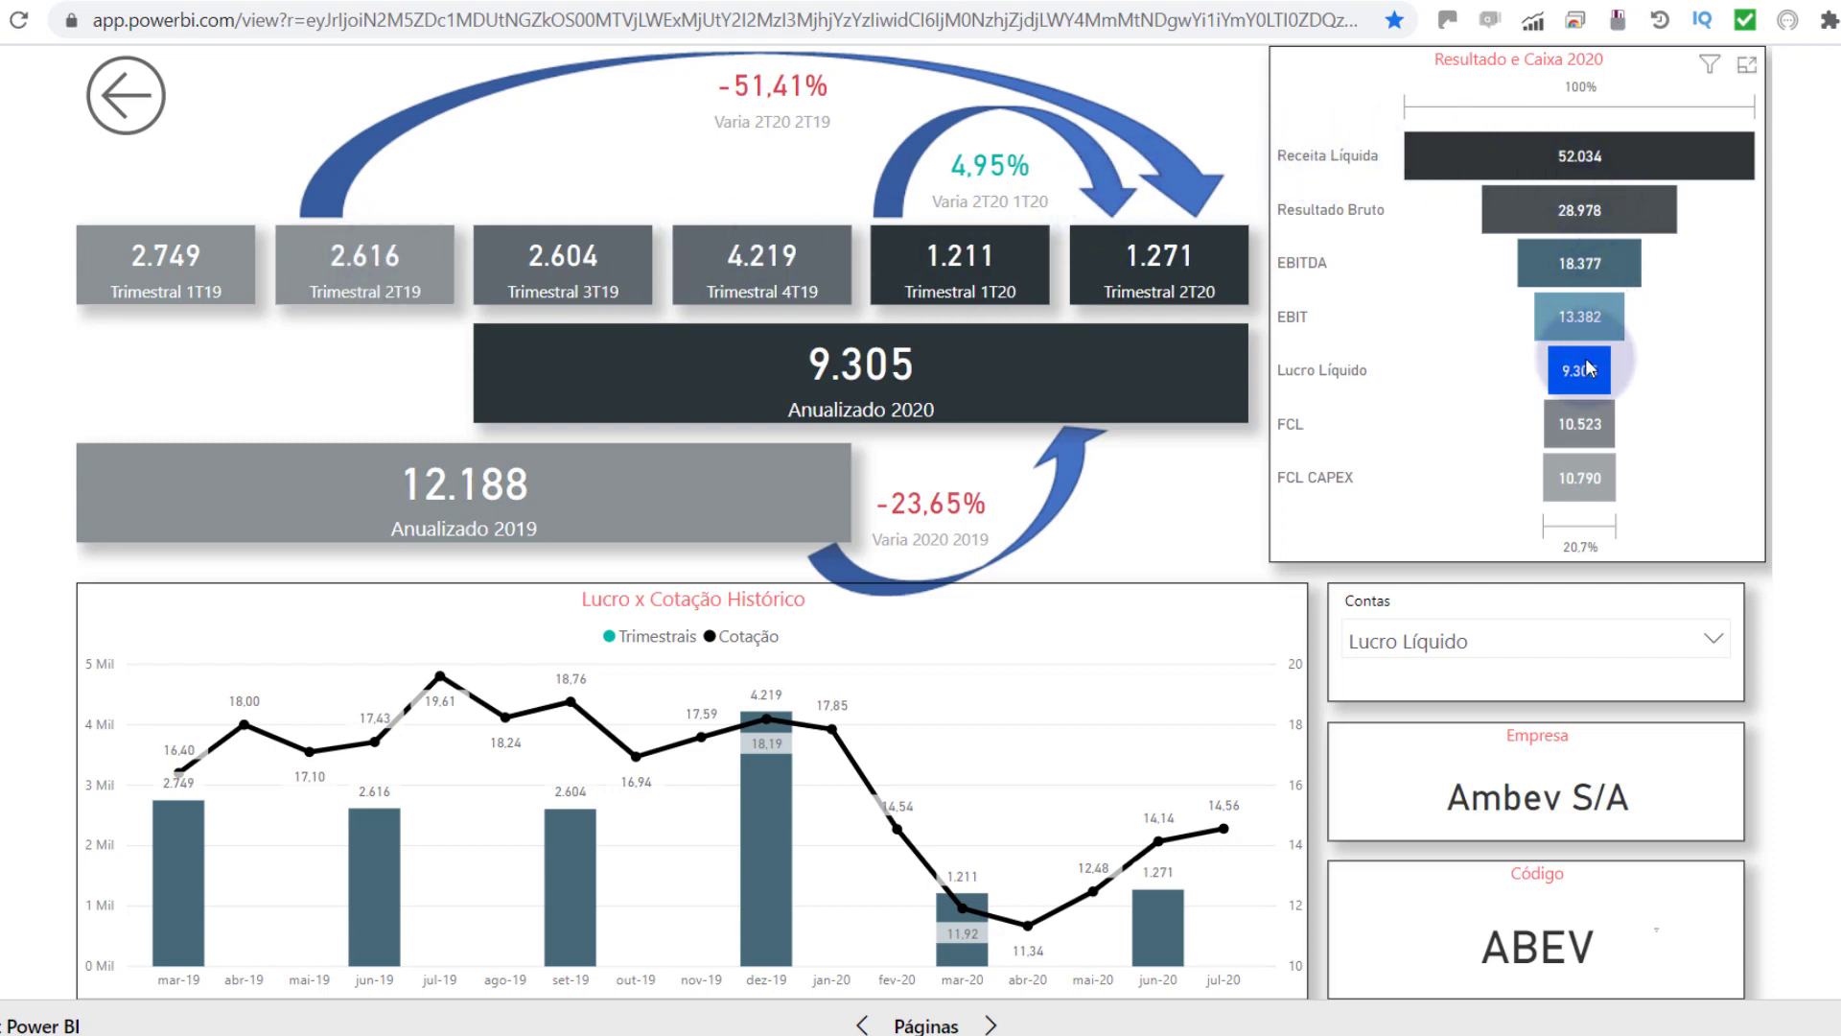
pyautogui.moveTo(1586, 374)
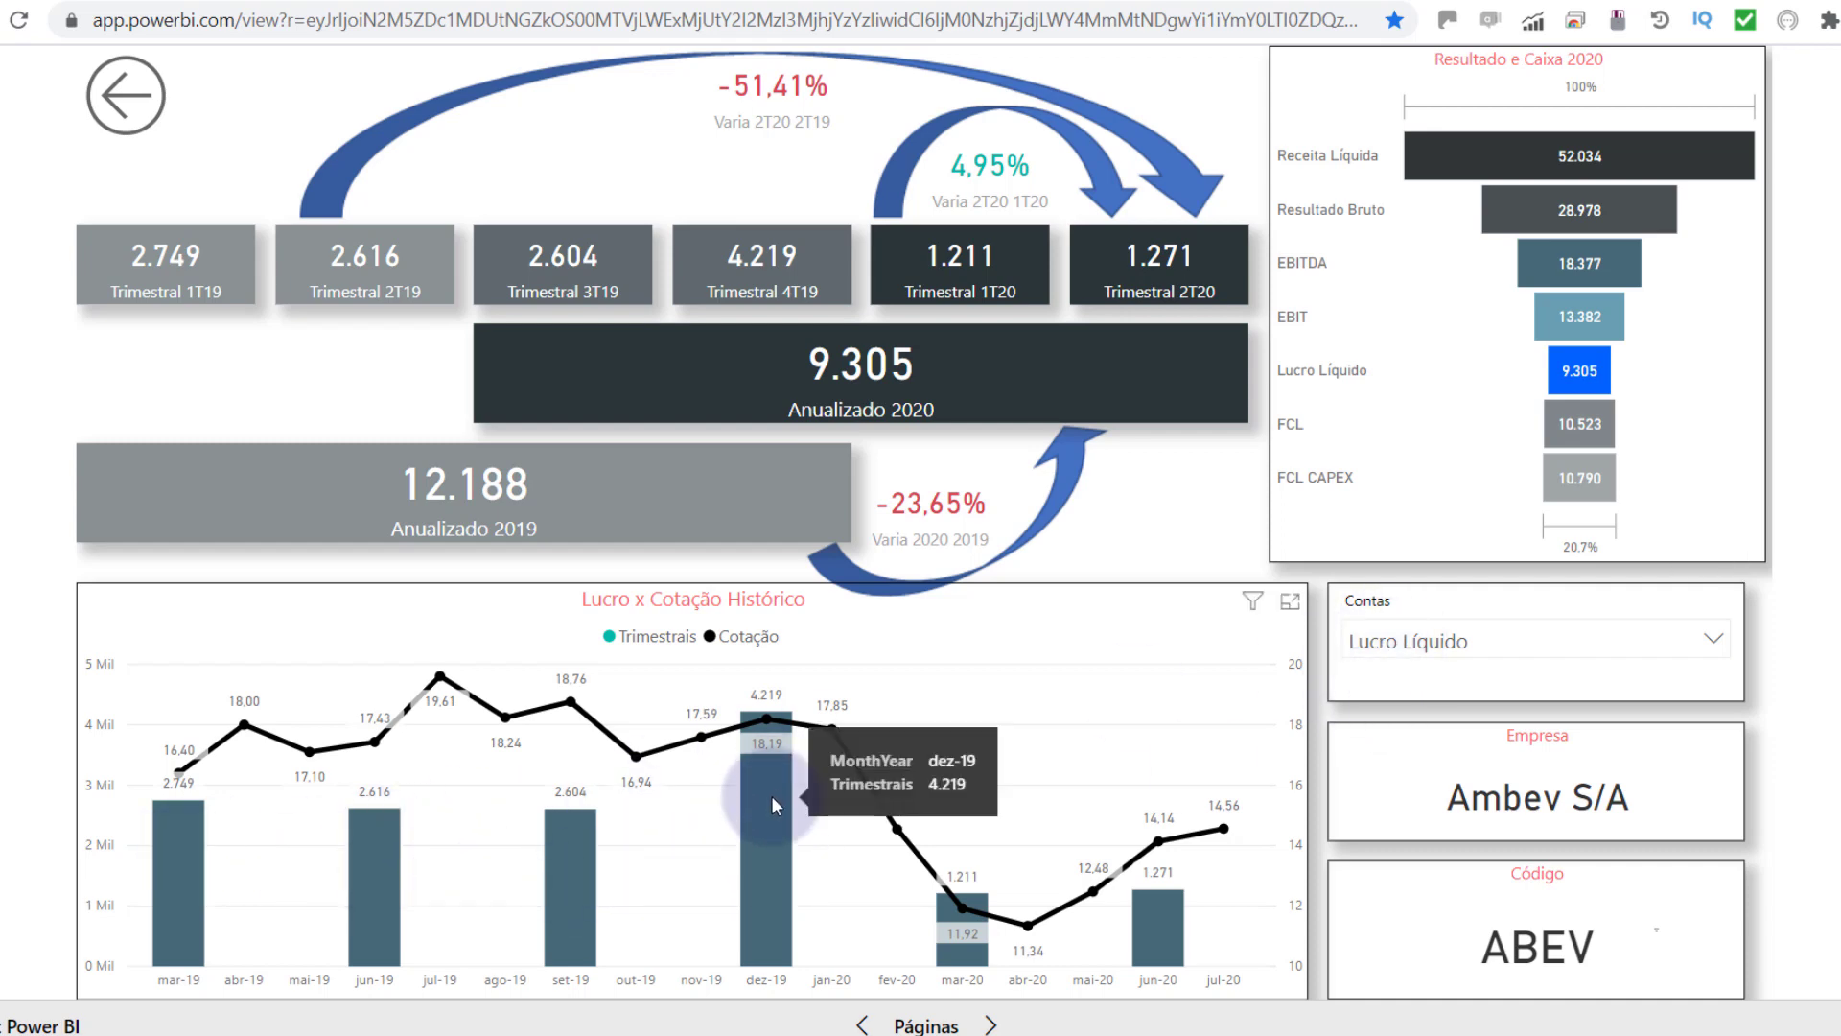
# Step: Examine Ambev's quarterly profit against its share price in the Lucro x Cotação Histórico chart
pyautogui.moveTo(1035, 940)
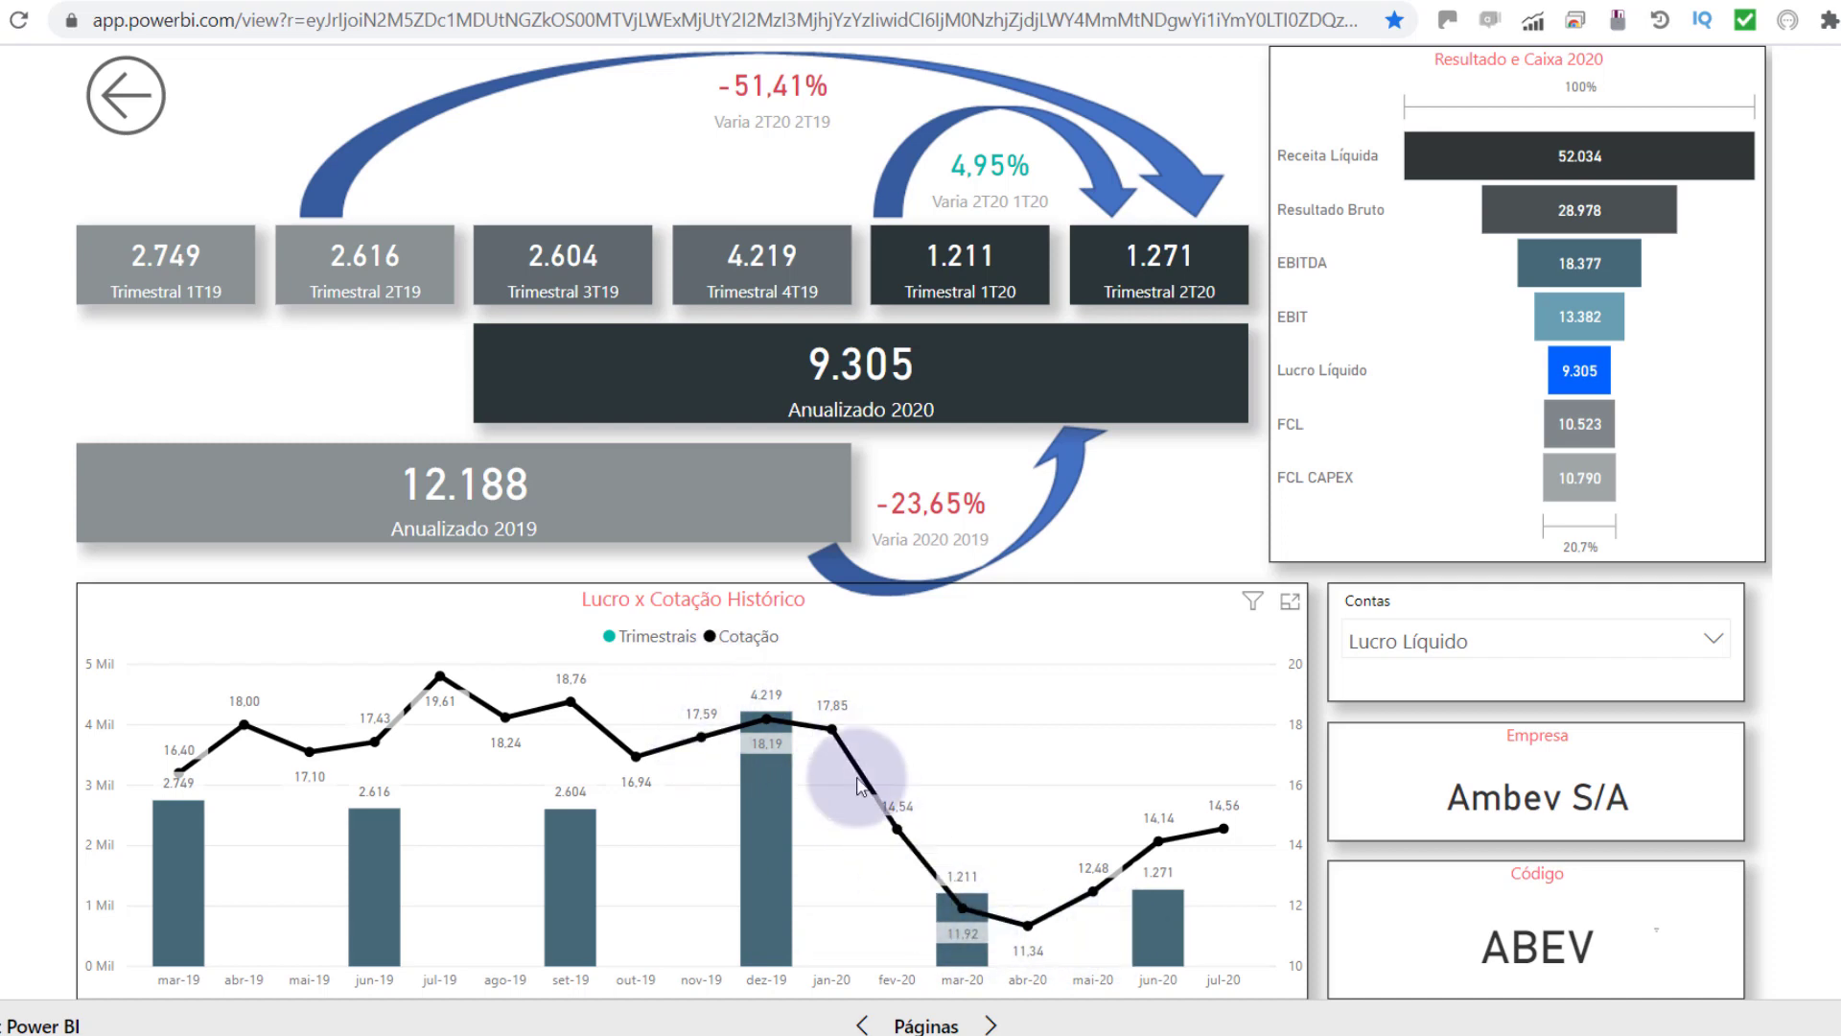
pyautogui.moveTo(830, 735)
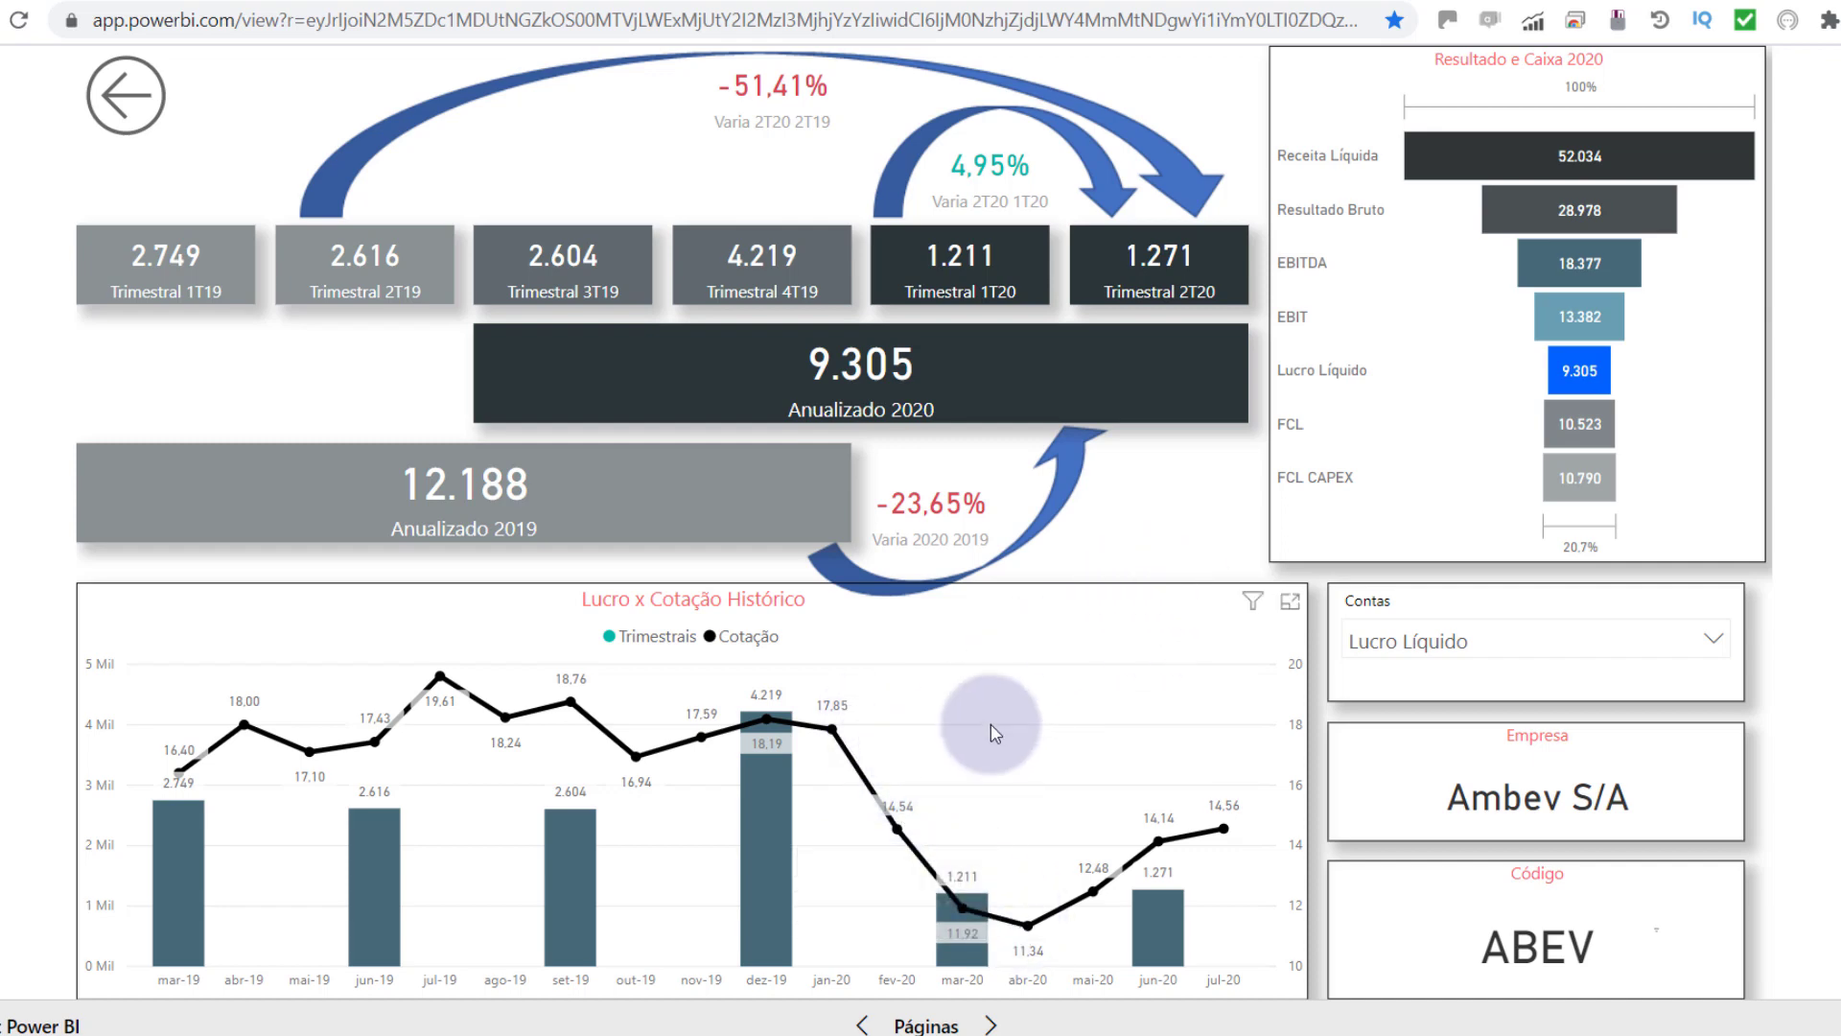
# Step: Return to the comparison table and drill through from the ABEV row to the Fundamentos page
pyautogui.click(146, 103)
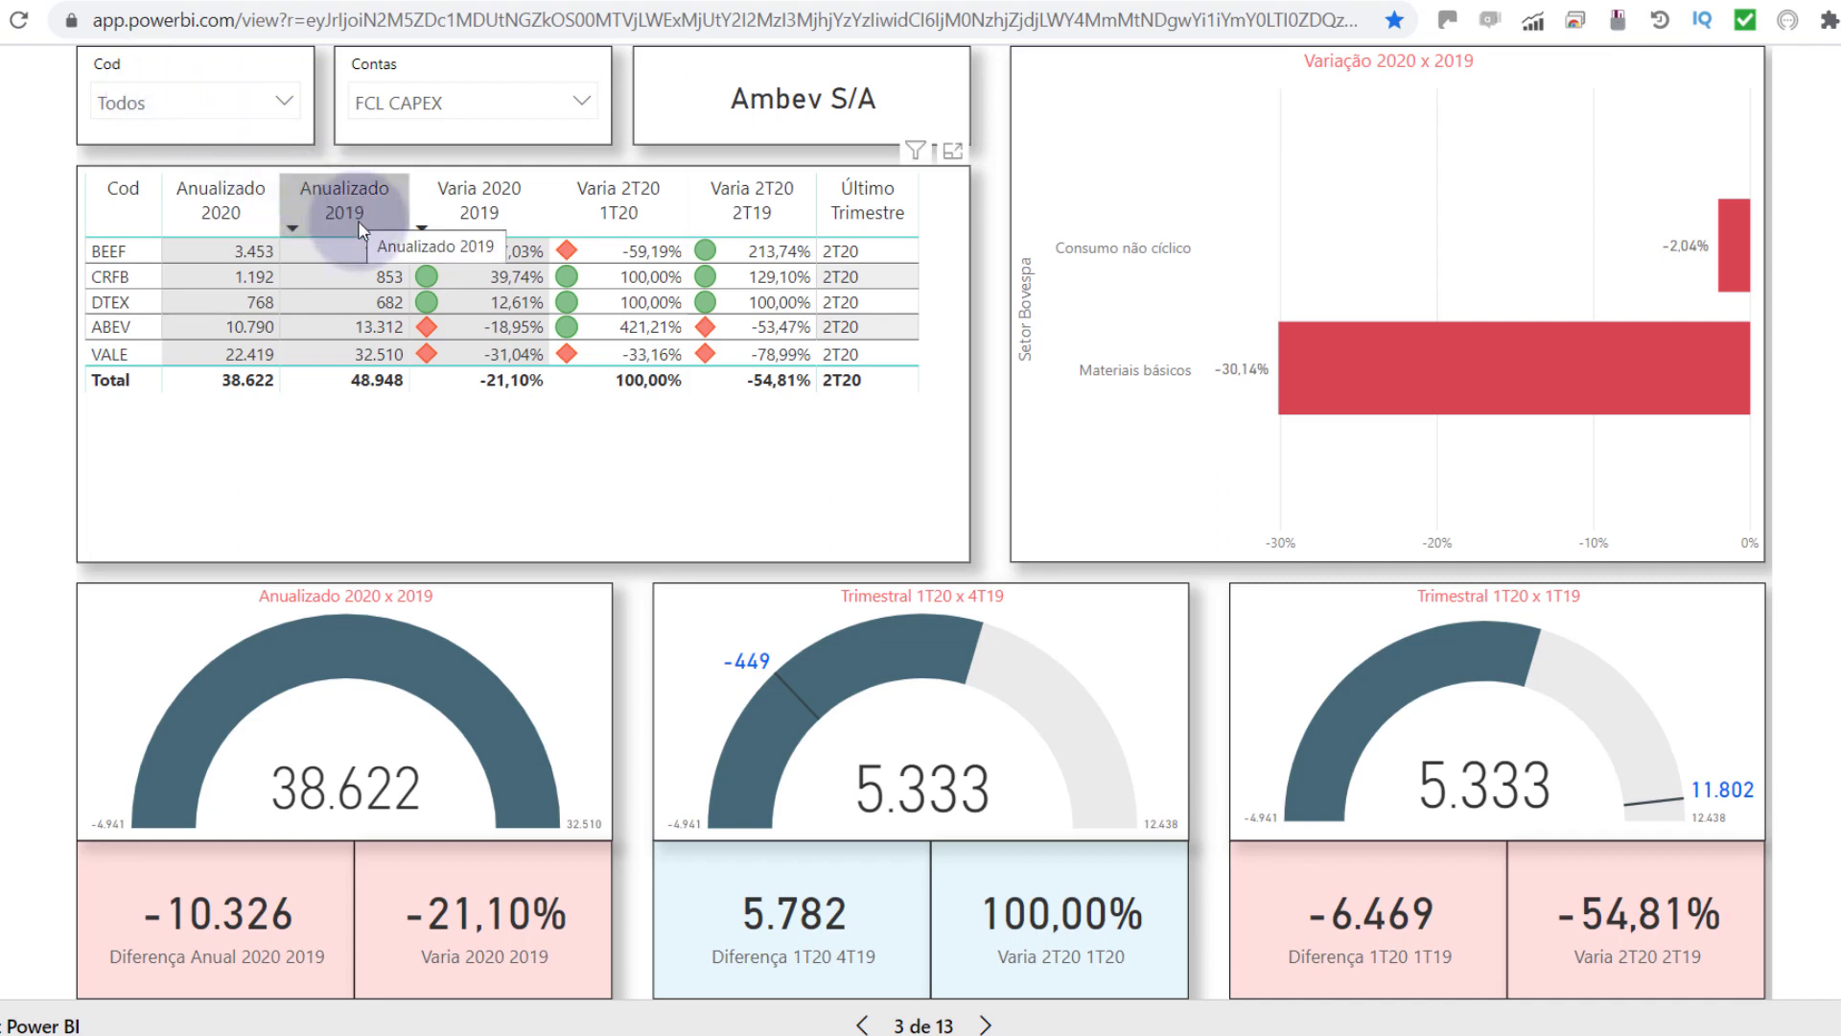
pyautogui.rightClick(377, 329)
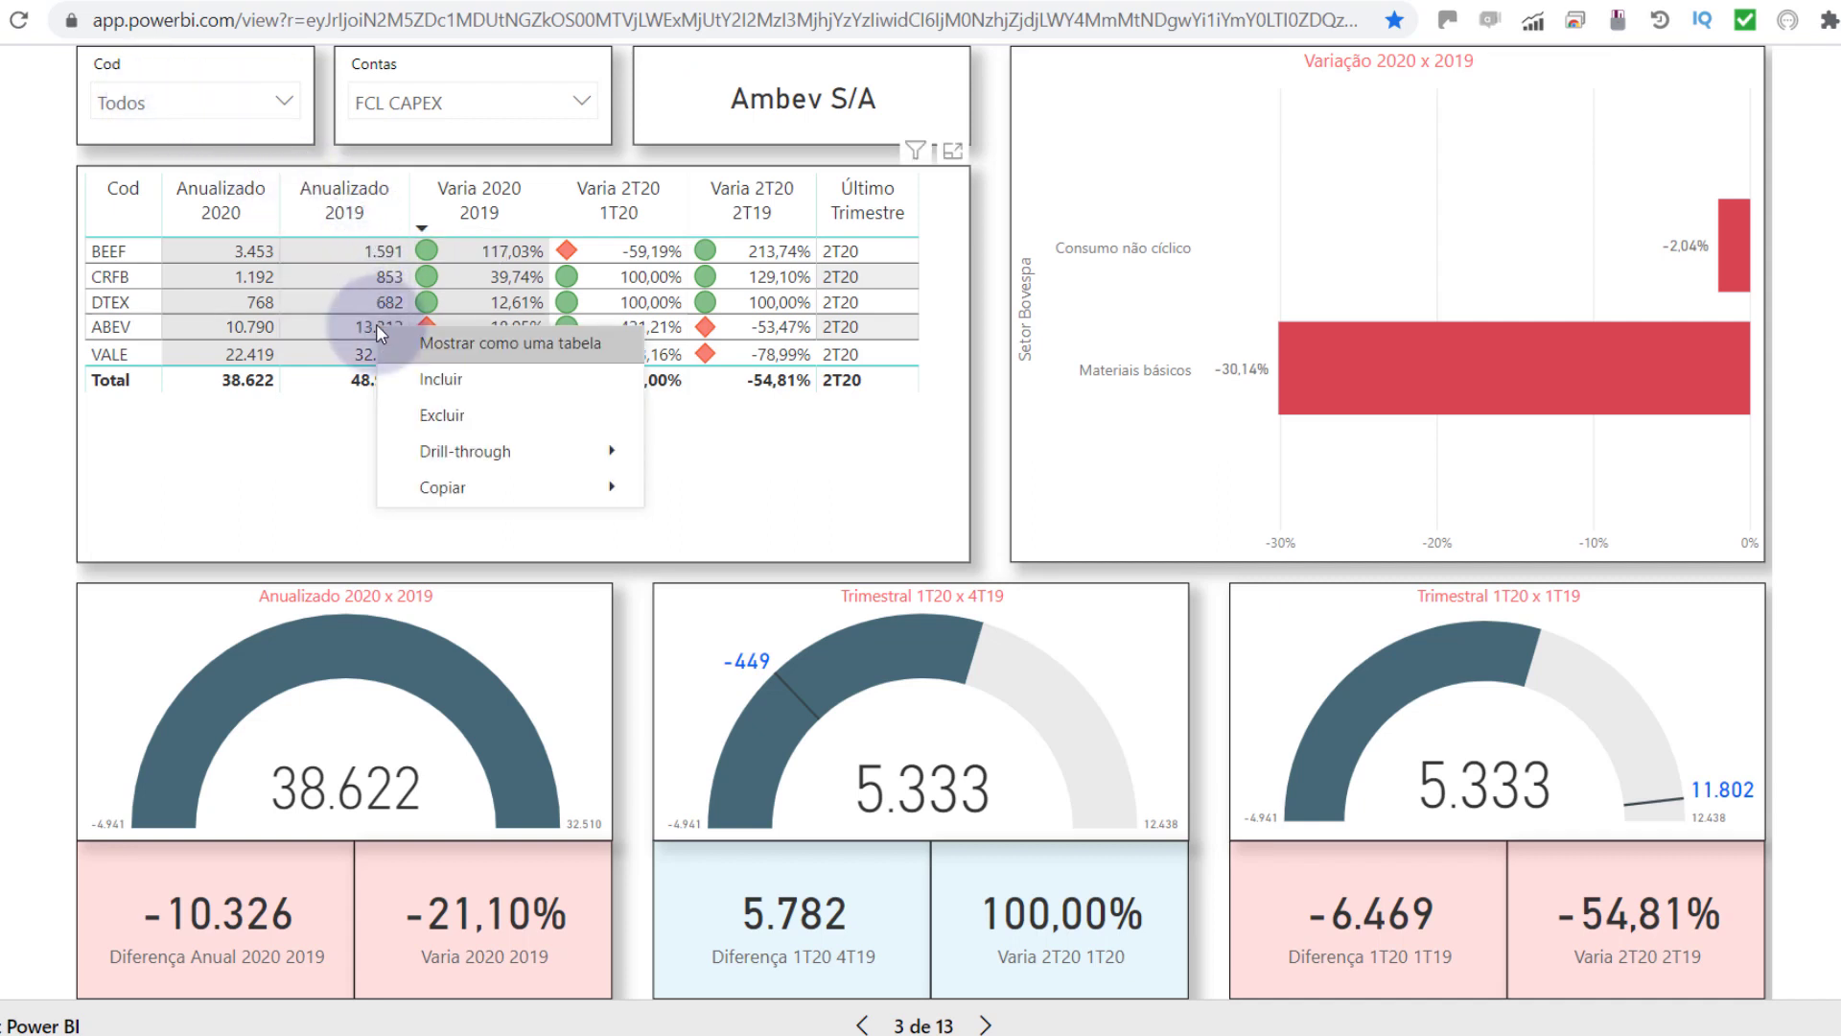
pyautogui.moveTo(494, 453)
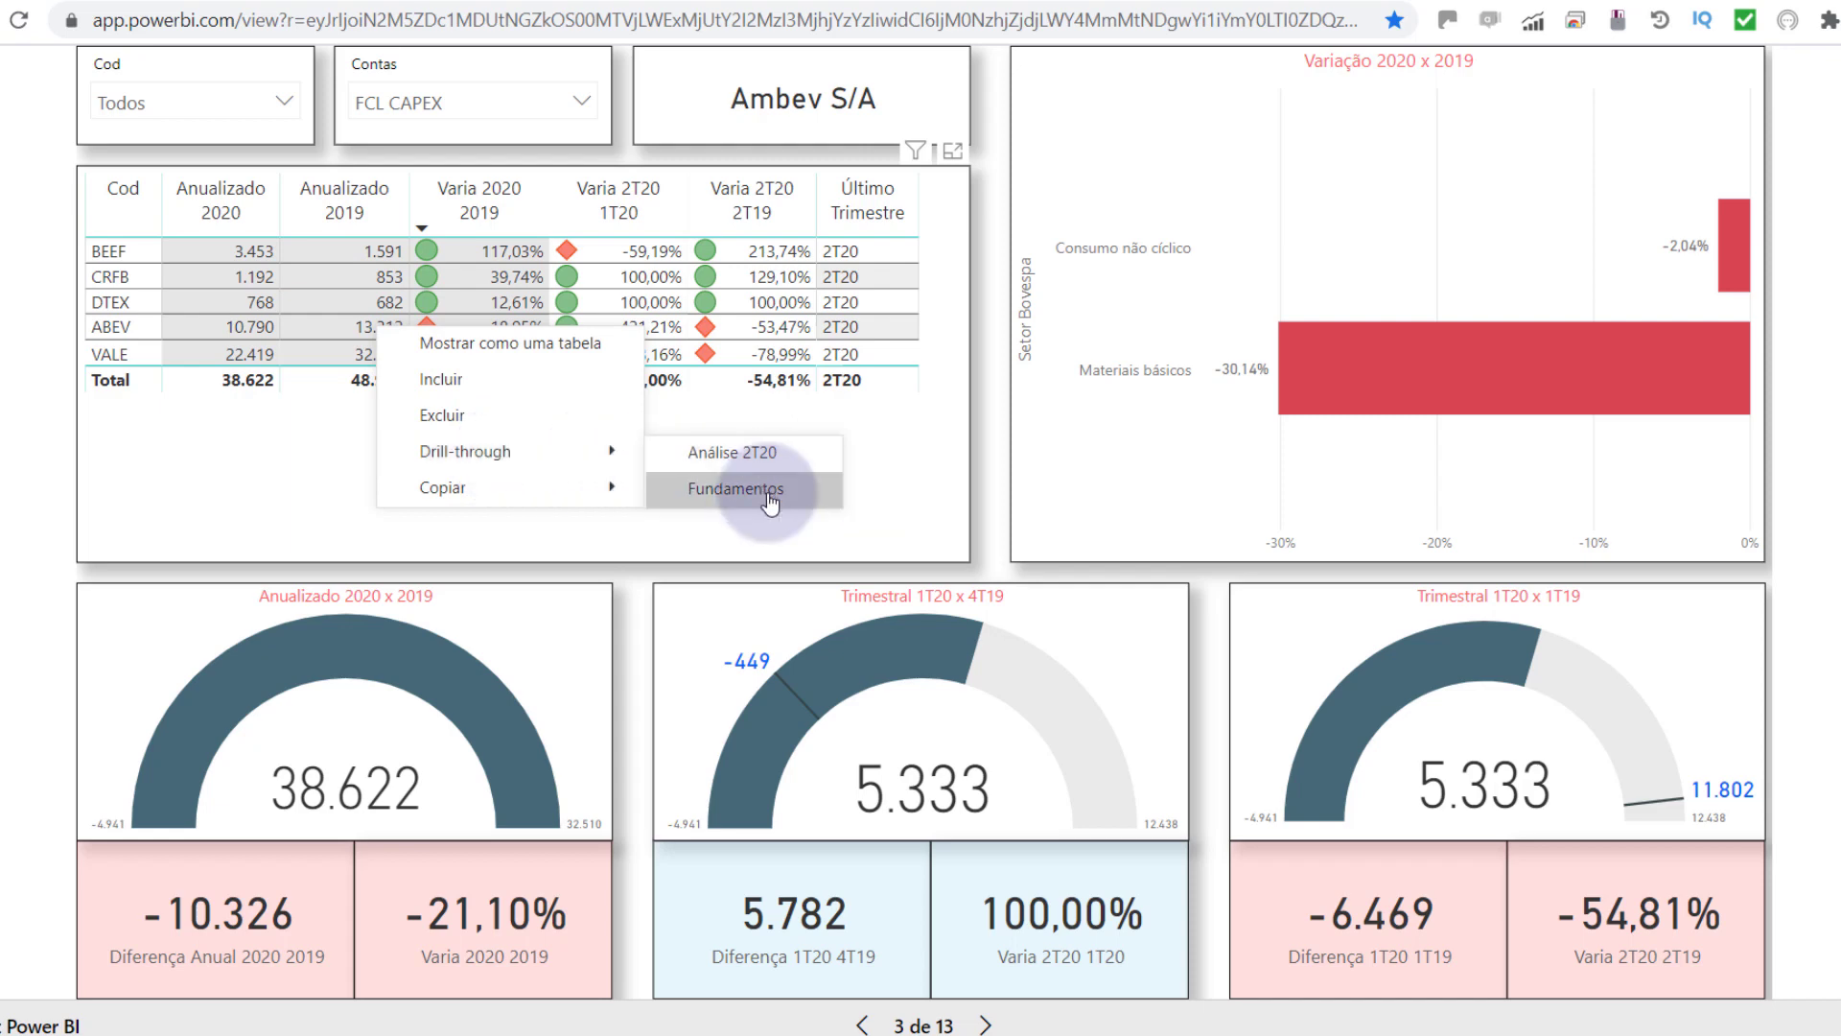
pyautogui.click(734, 489)
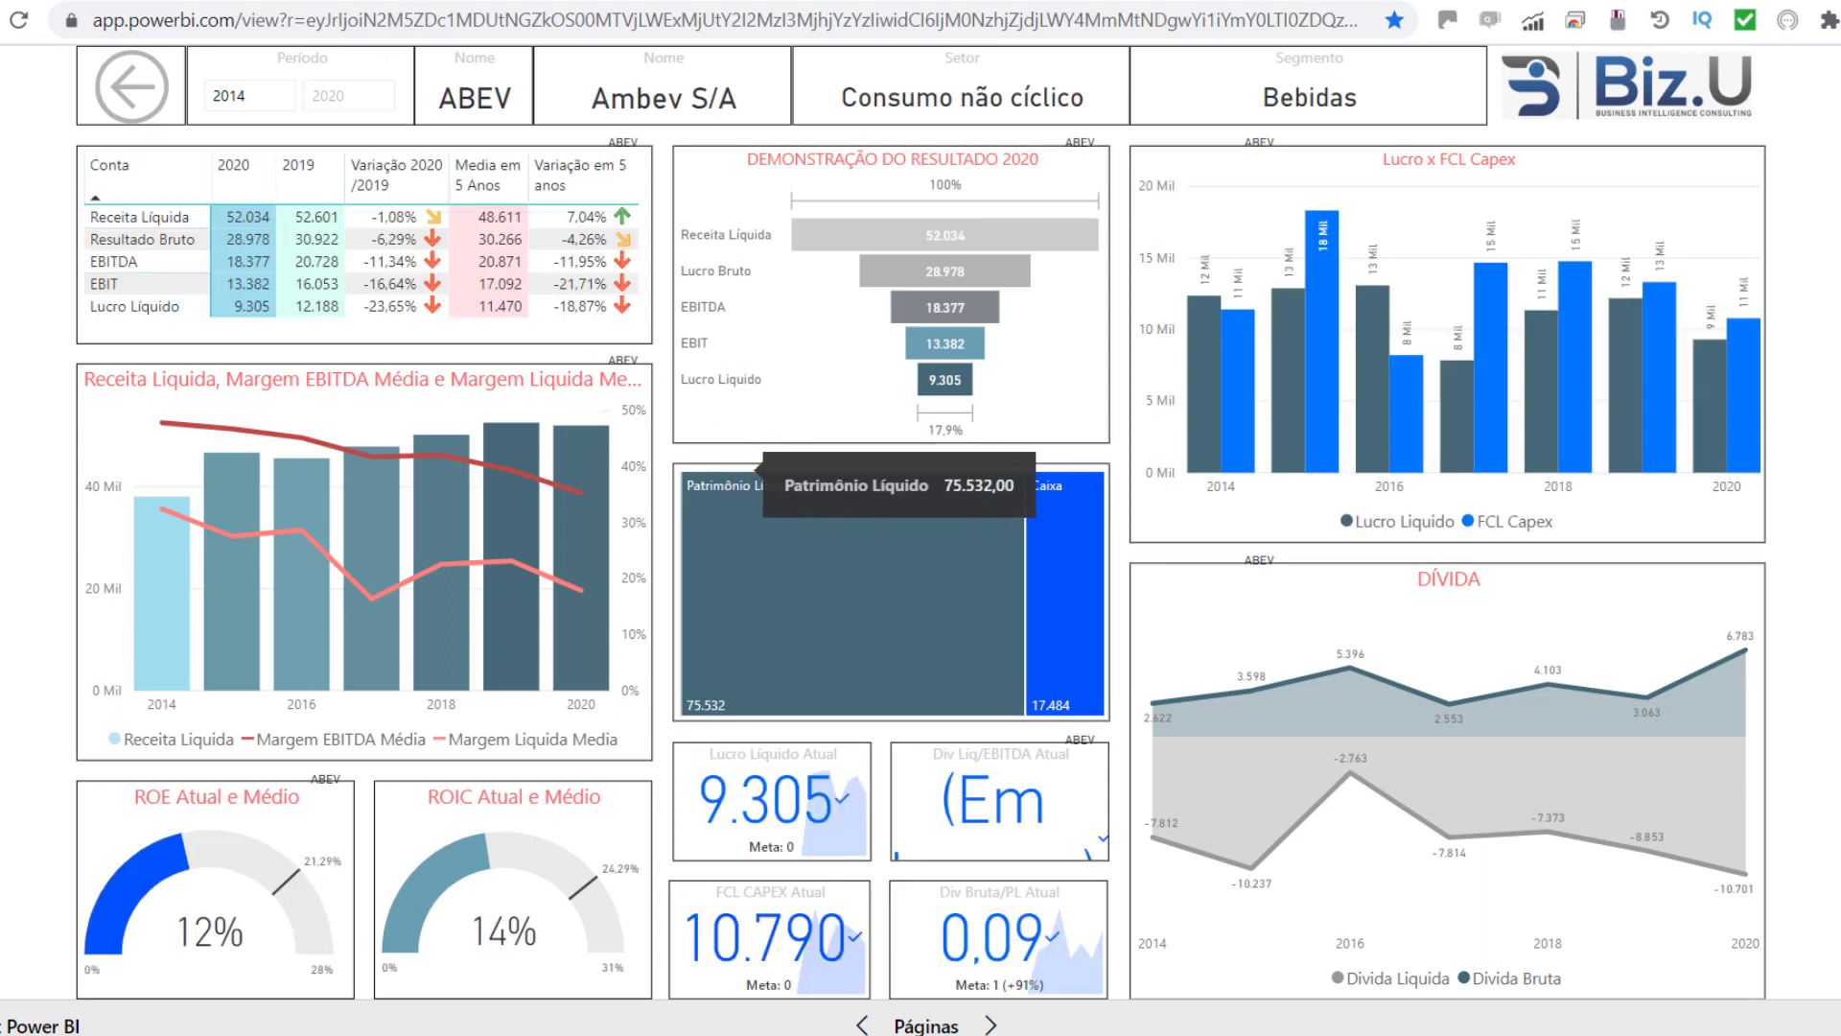
pyautogui.click(287, 99)
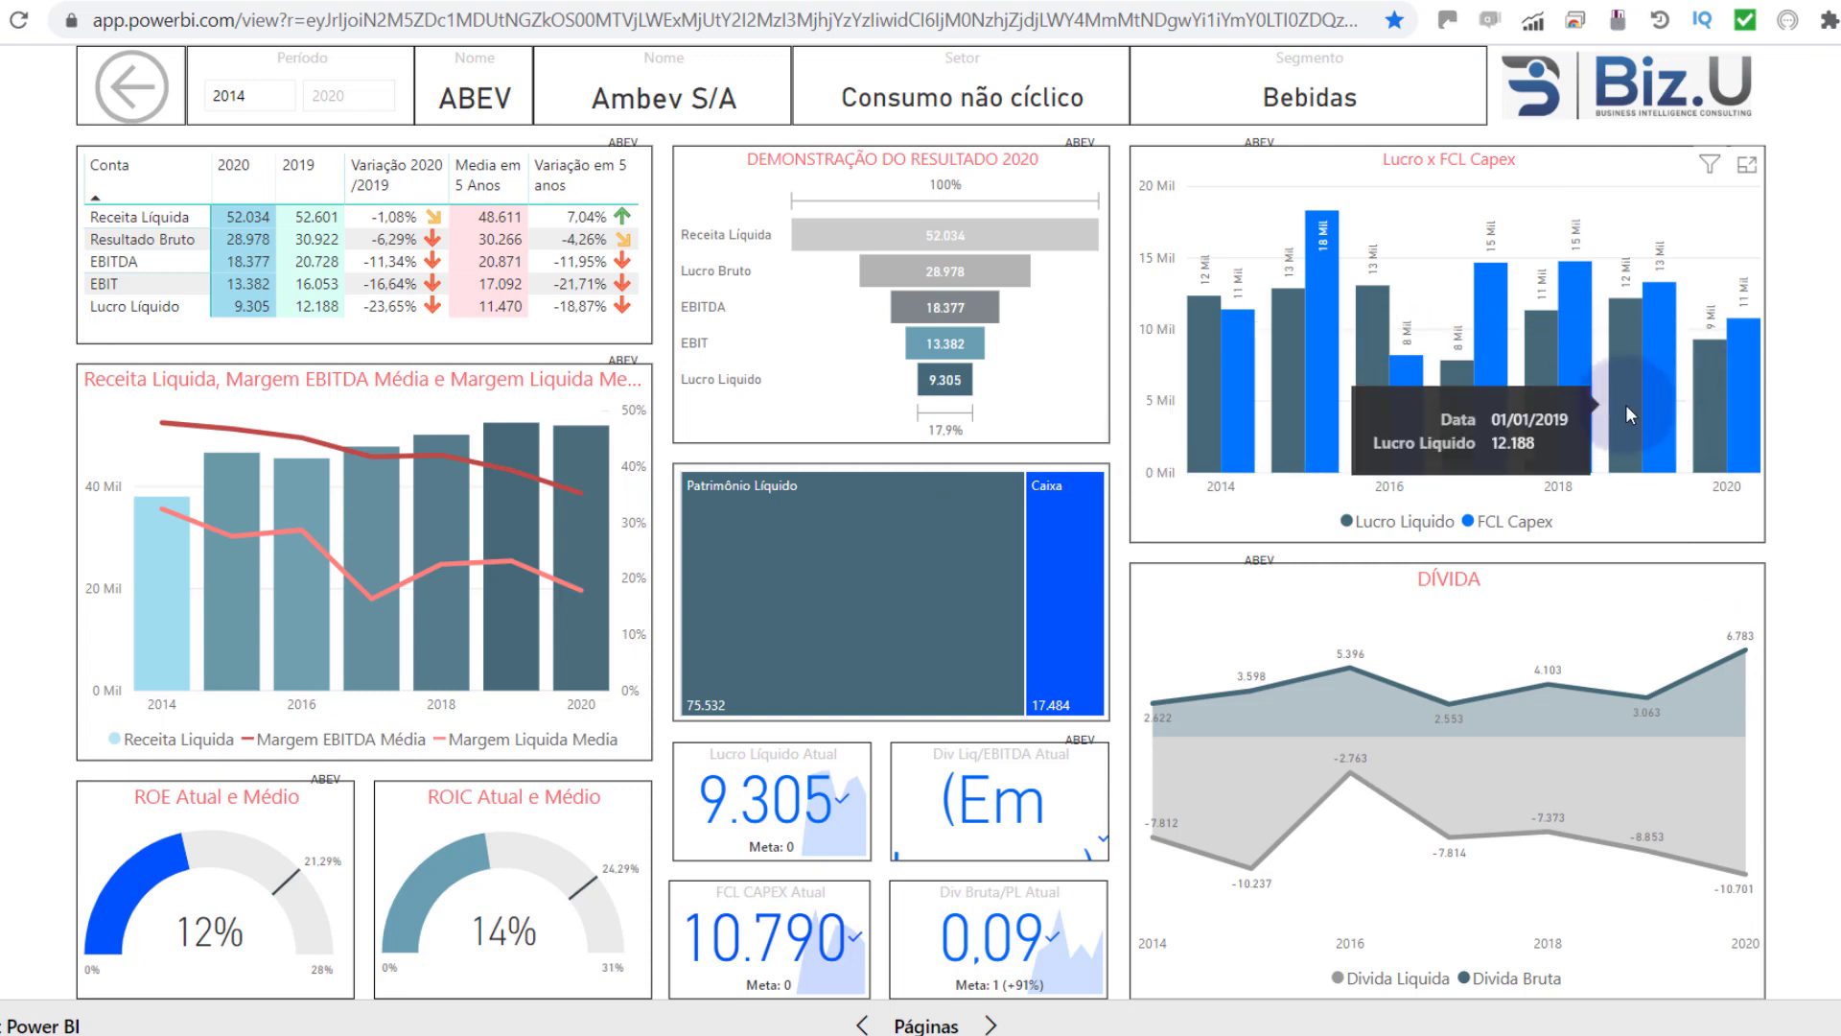
# Step: Return to the comparison table and drill through from the VALE row to the Análise 2T20 page
pyautogui.click(161, 107)
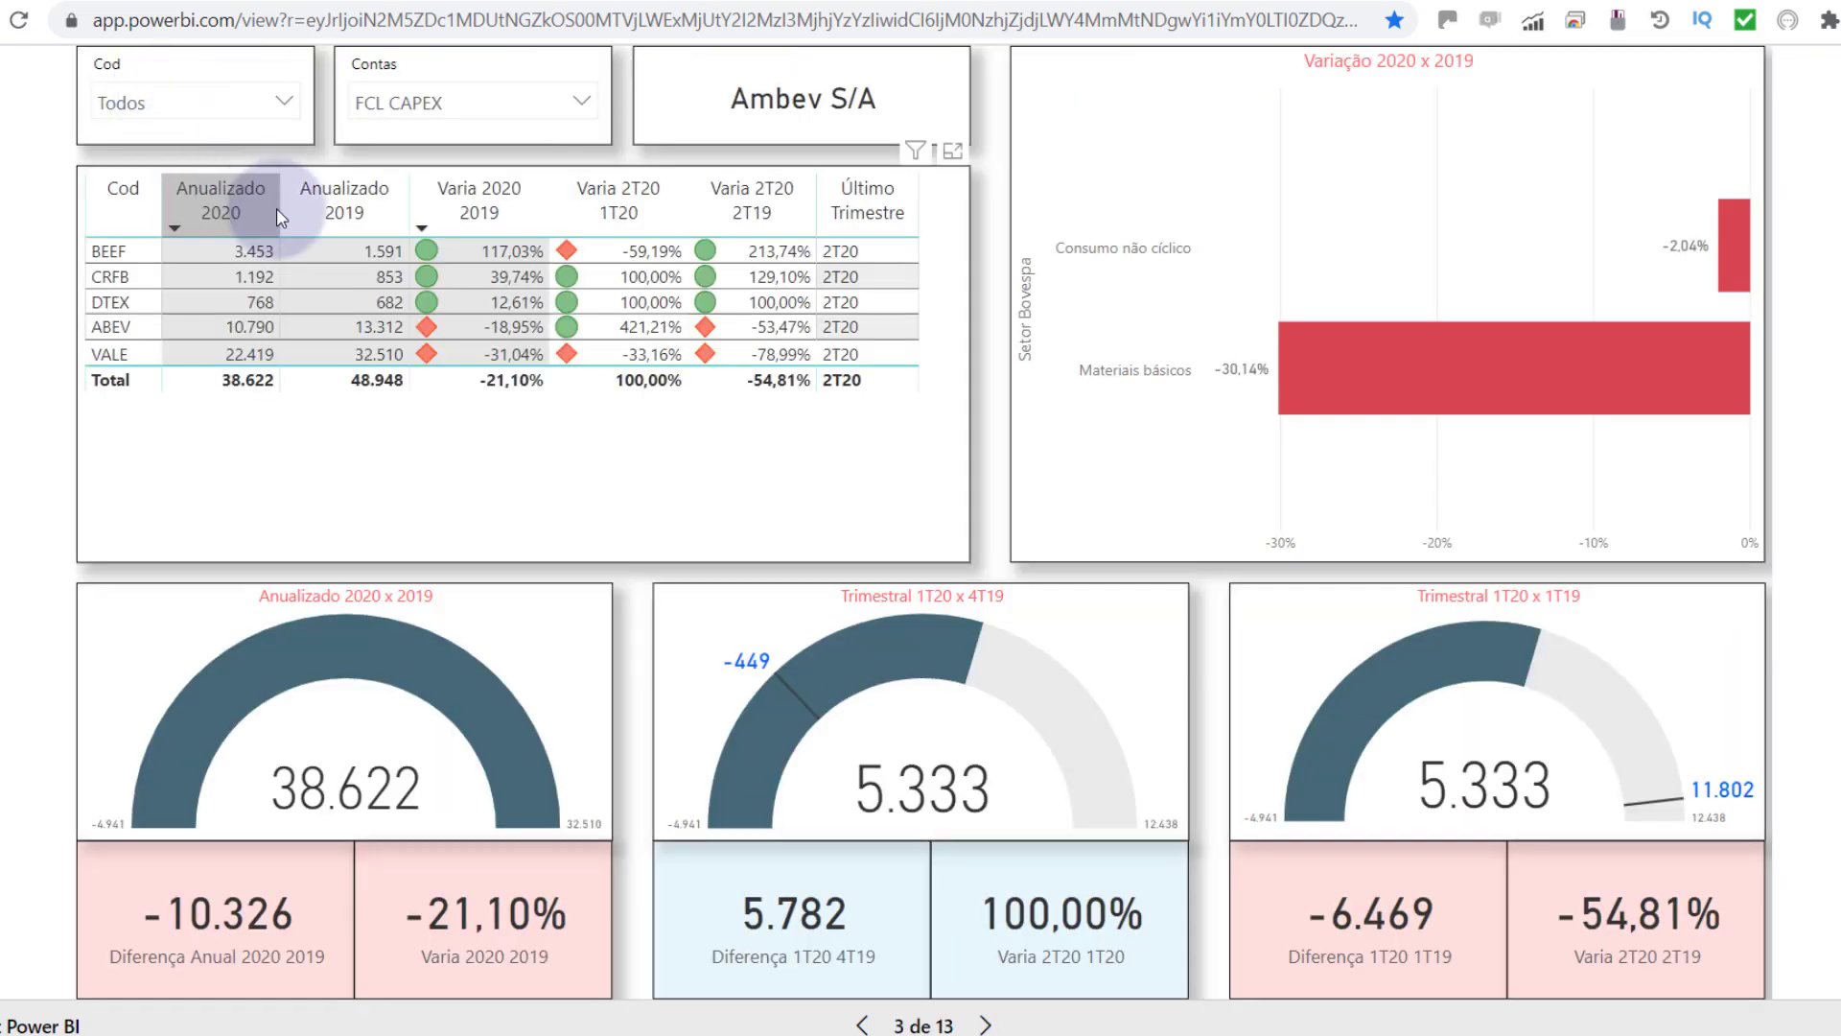
pyautogui.rightClick(347, 355)
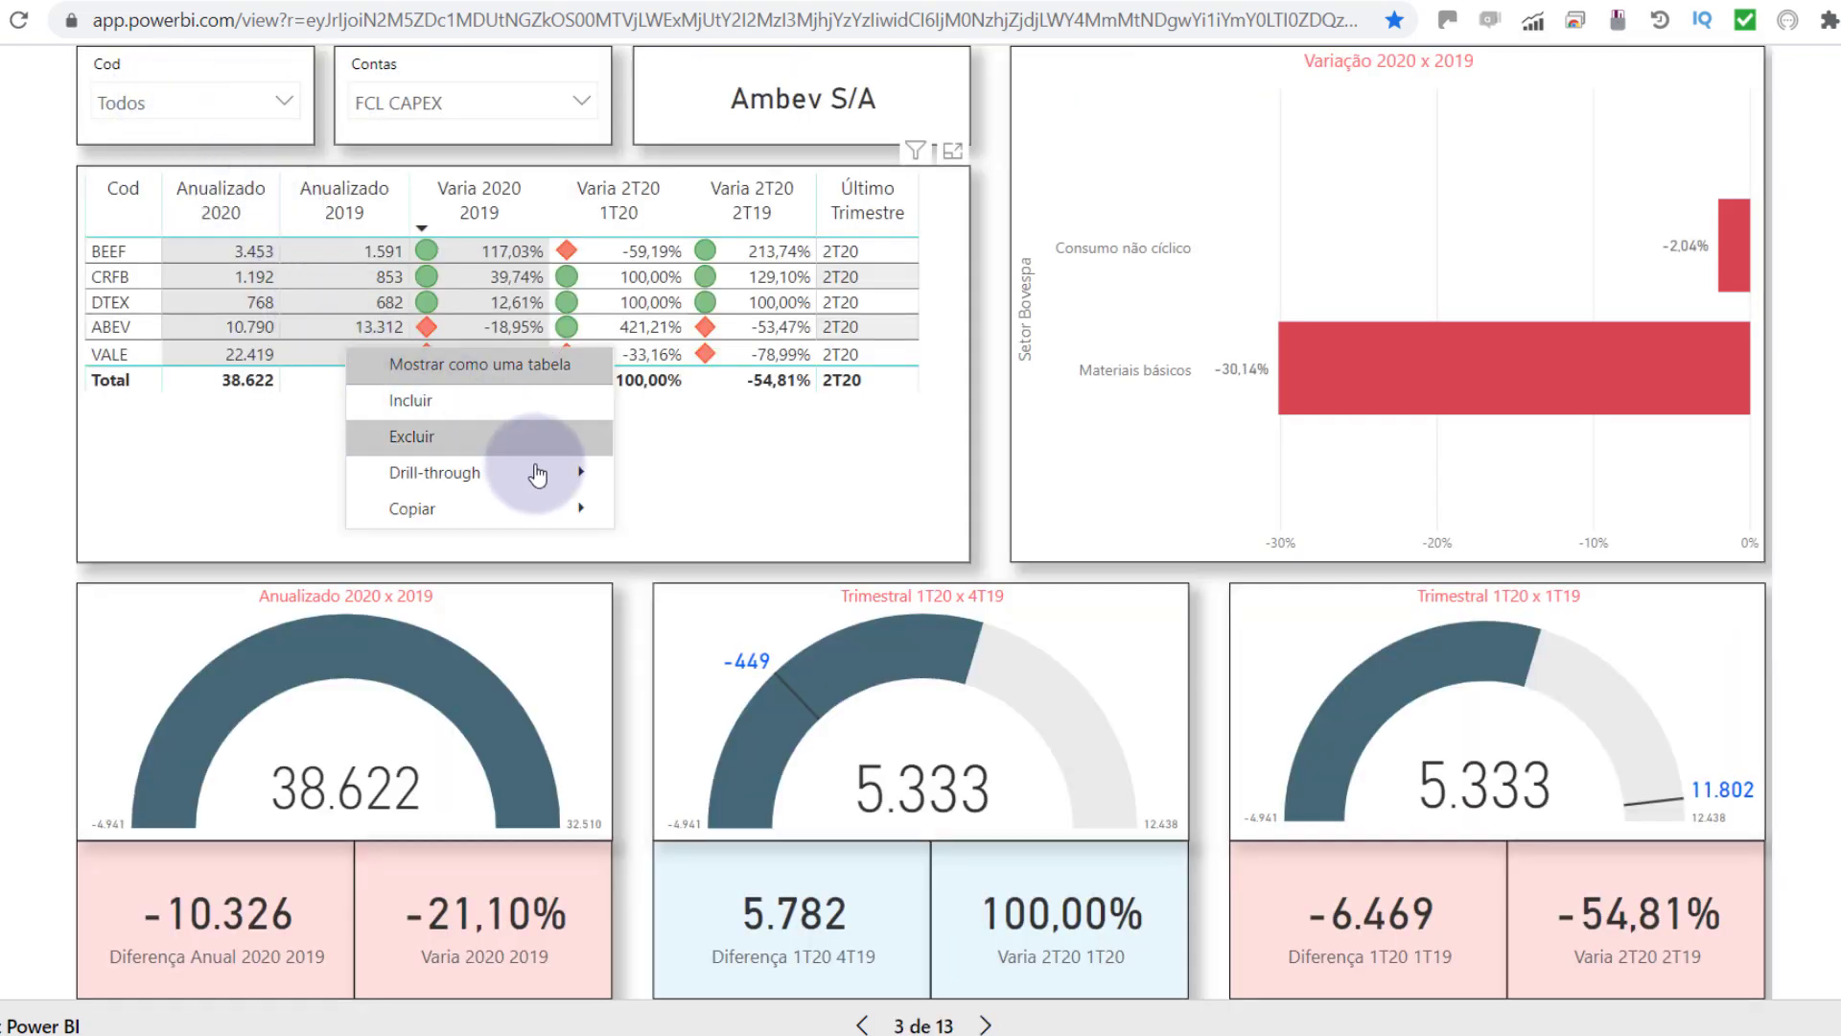
pyautogui.moveTo(537, 472)
pyautogui.click(677, 475)
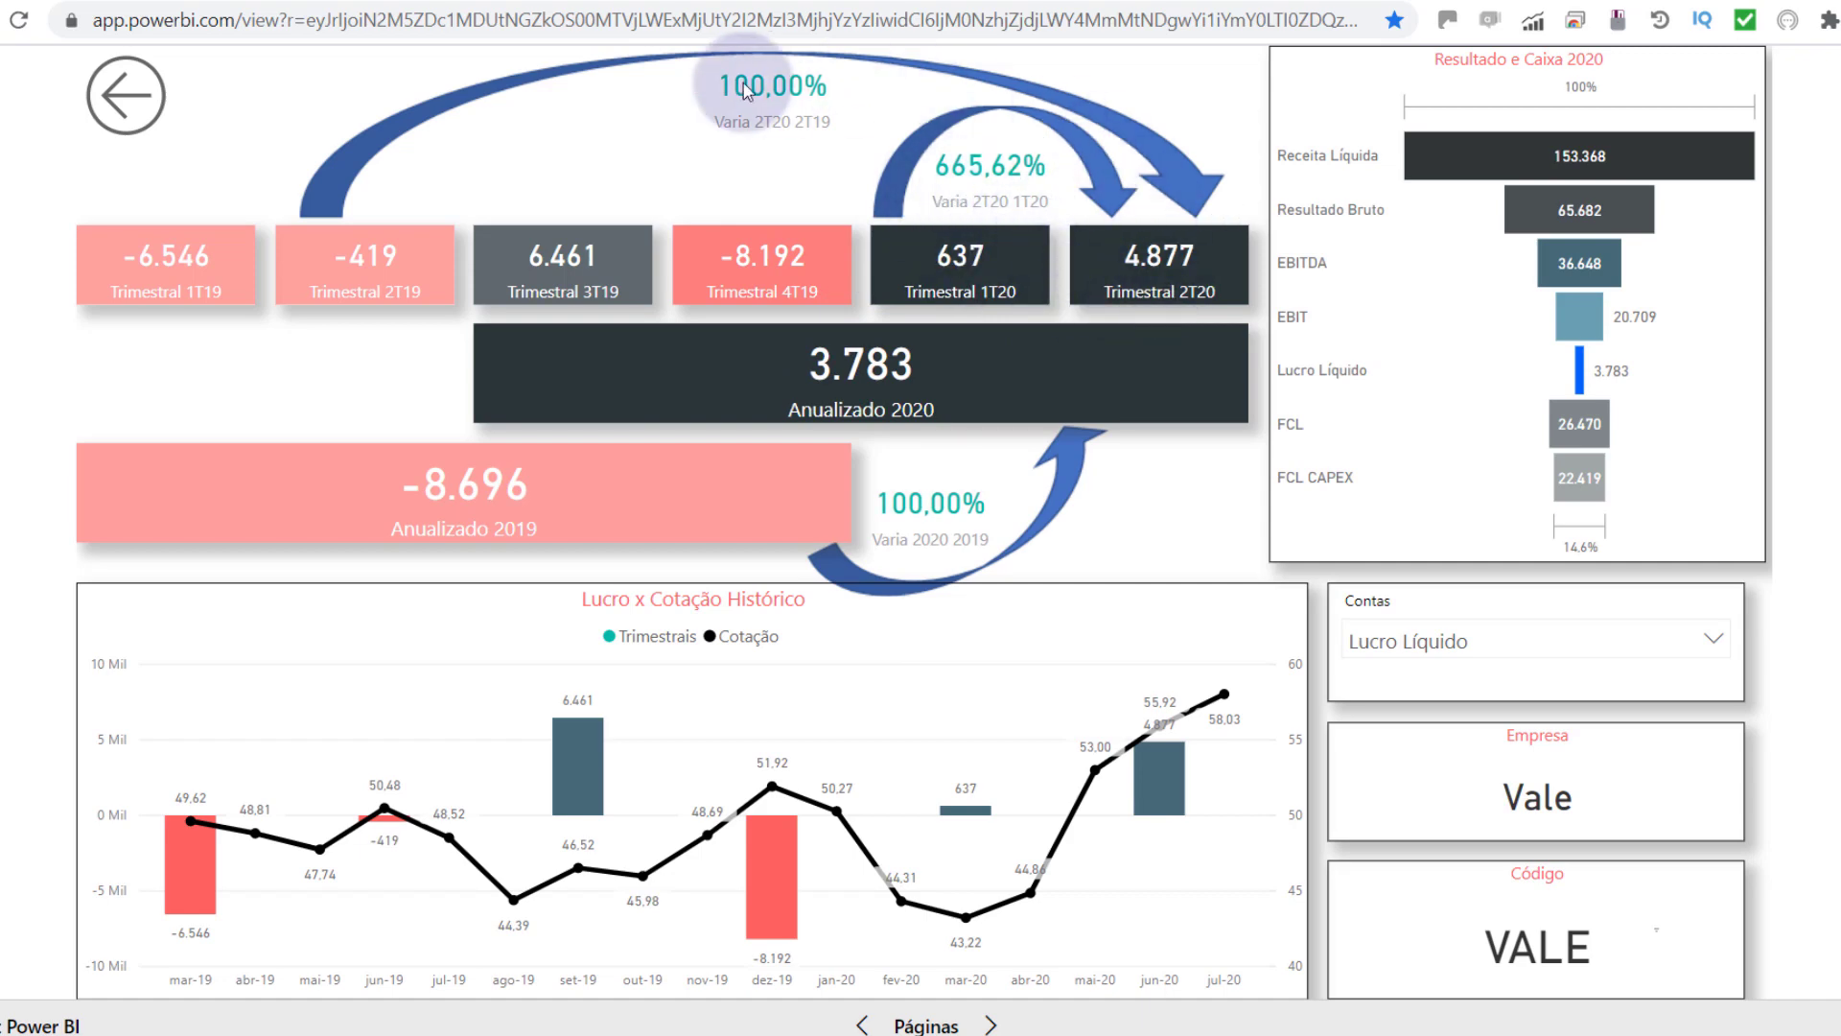
# Step: Examine Vale's quarterly Lucro Líquido variations, its bar in the Resultado e Caixa 2020 funnel, and the profit versus share price history
pyautogui.moveTo(354, 245)
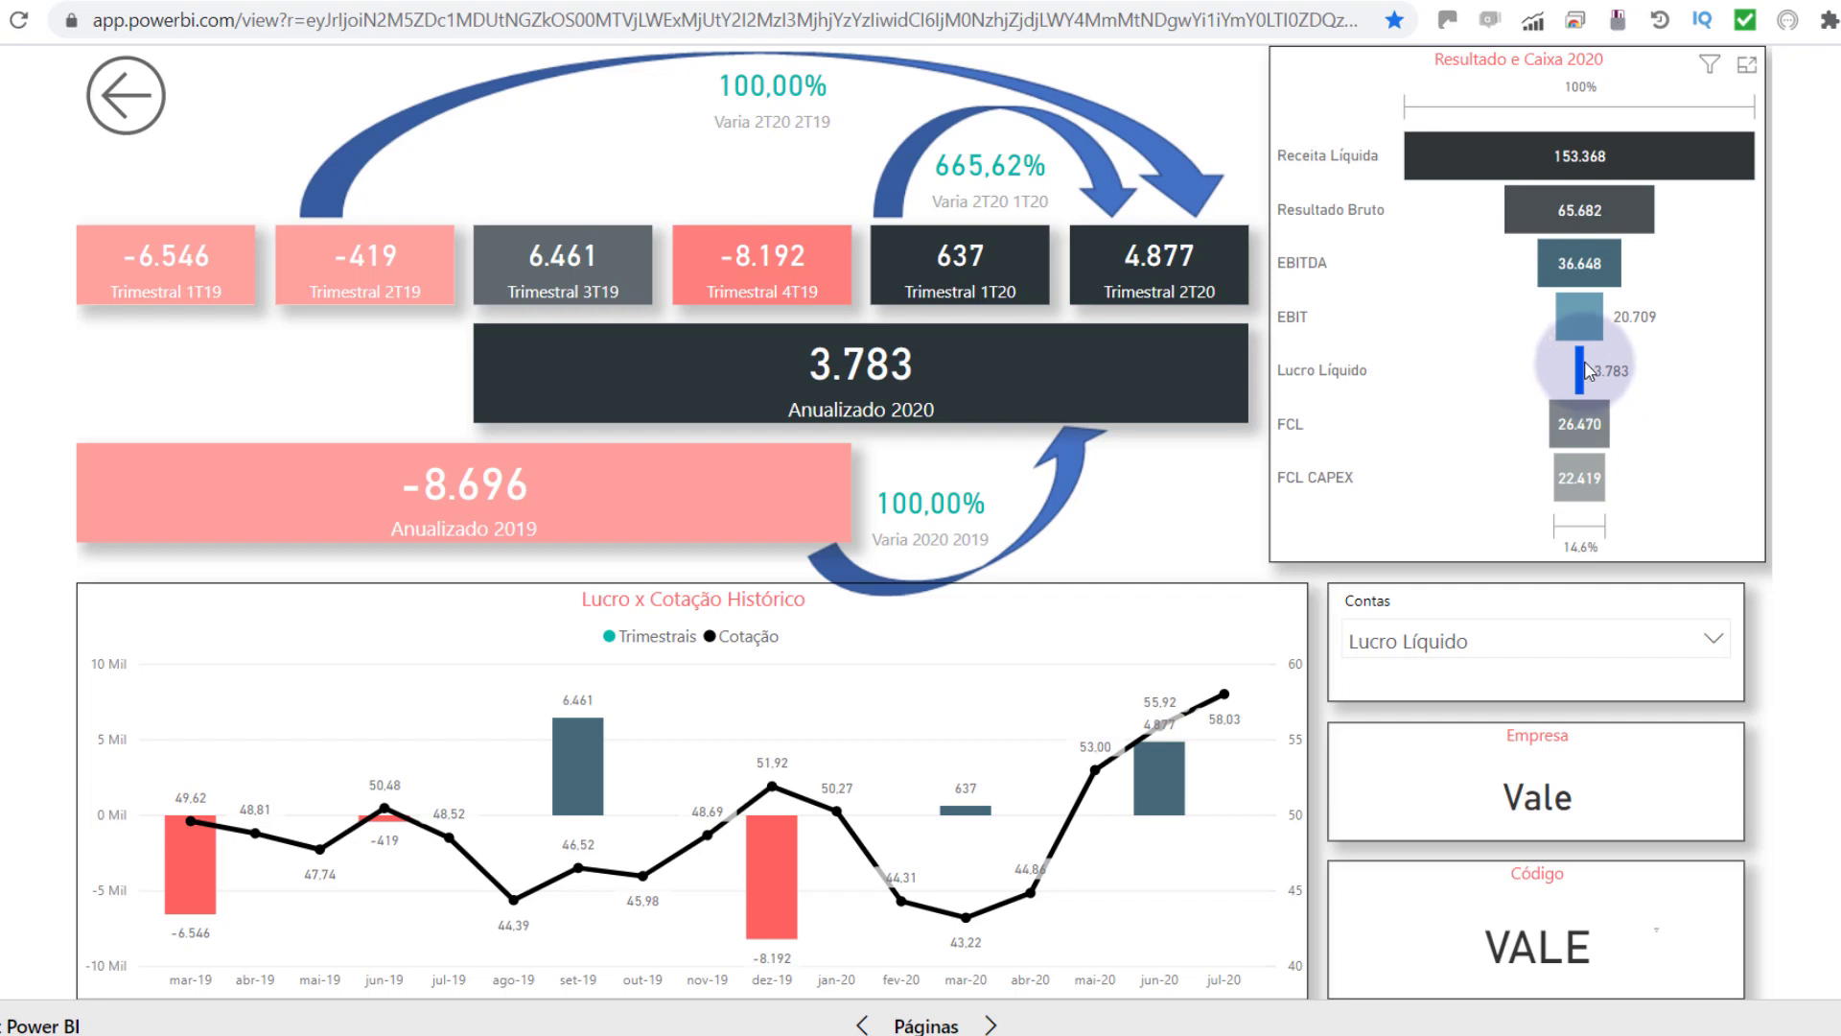
pyautogui.moveTo(1583, 367)
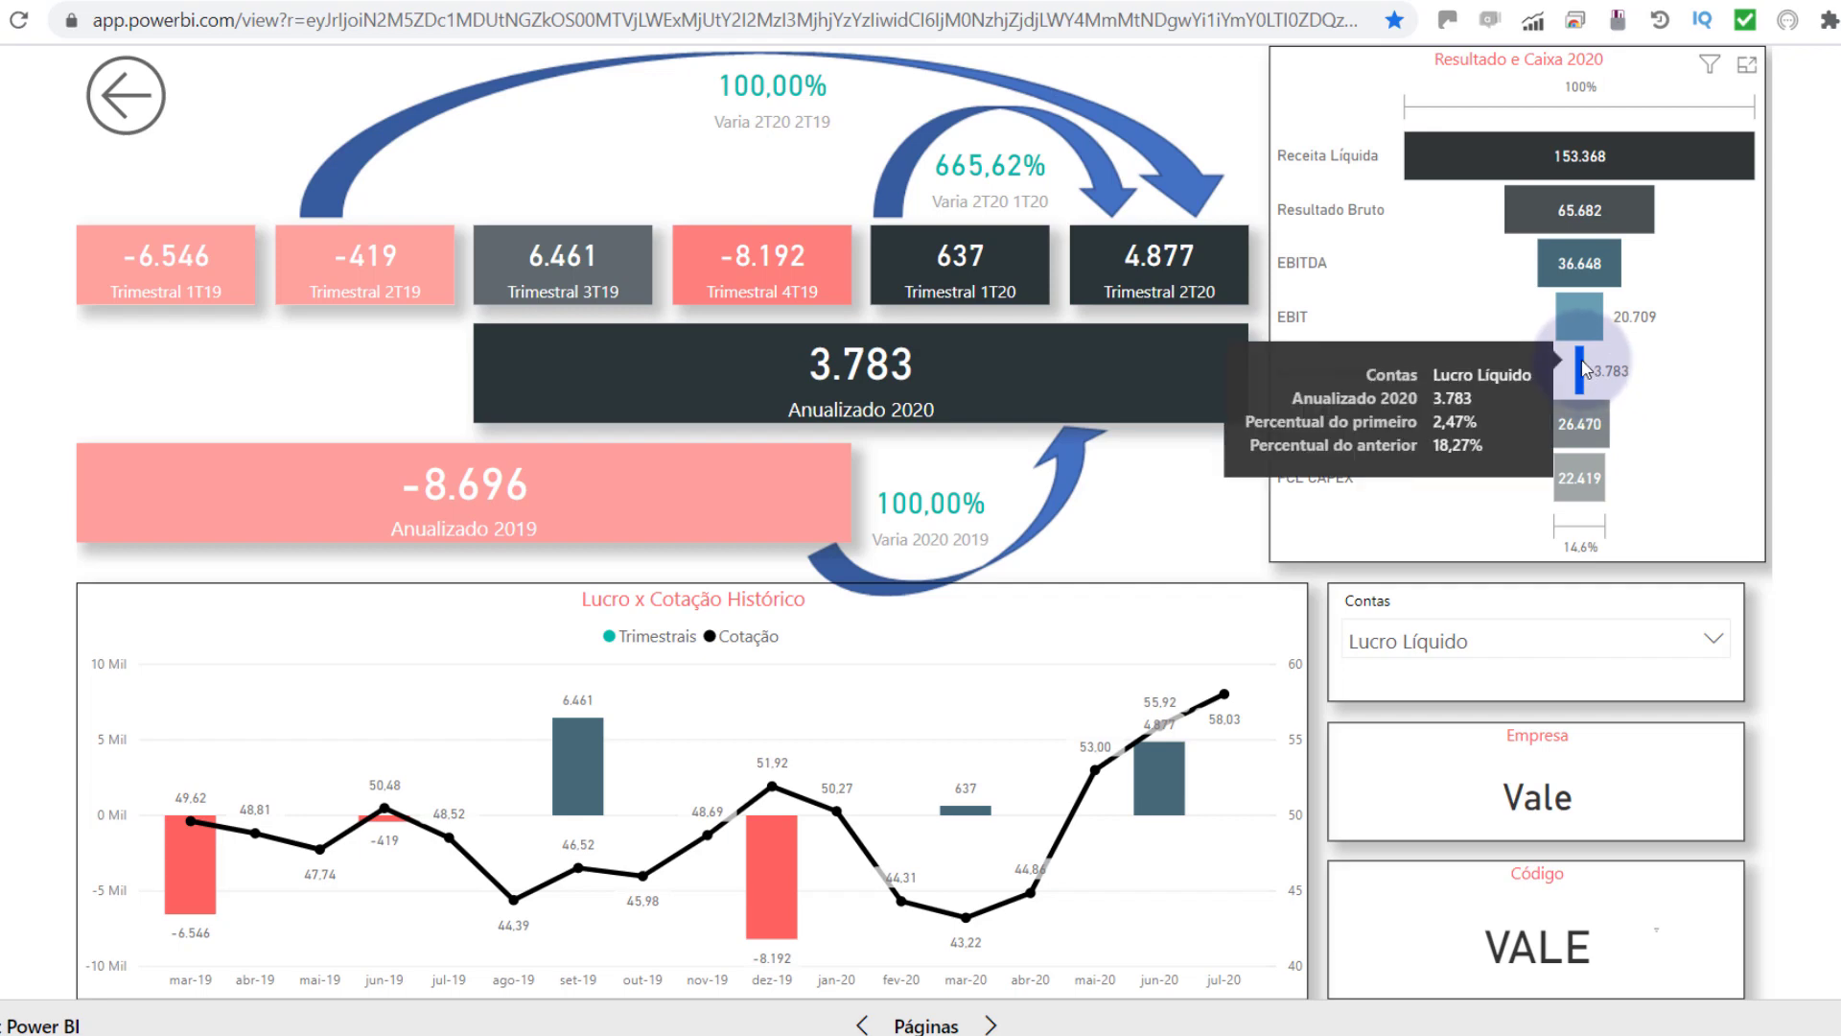
pyautogui.moveTo(205, 865)
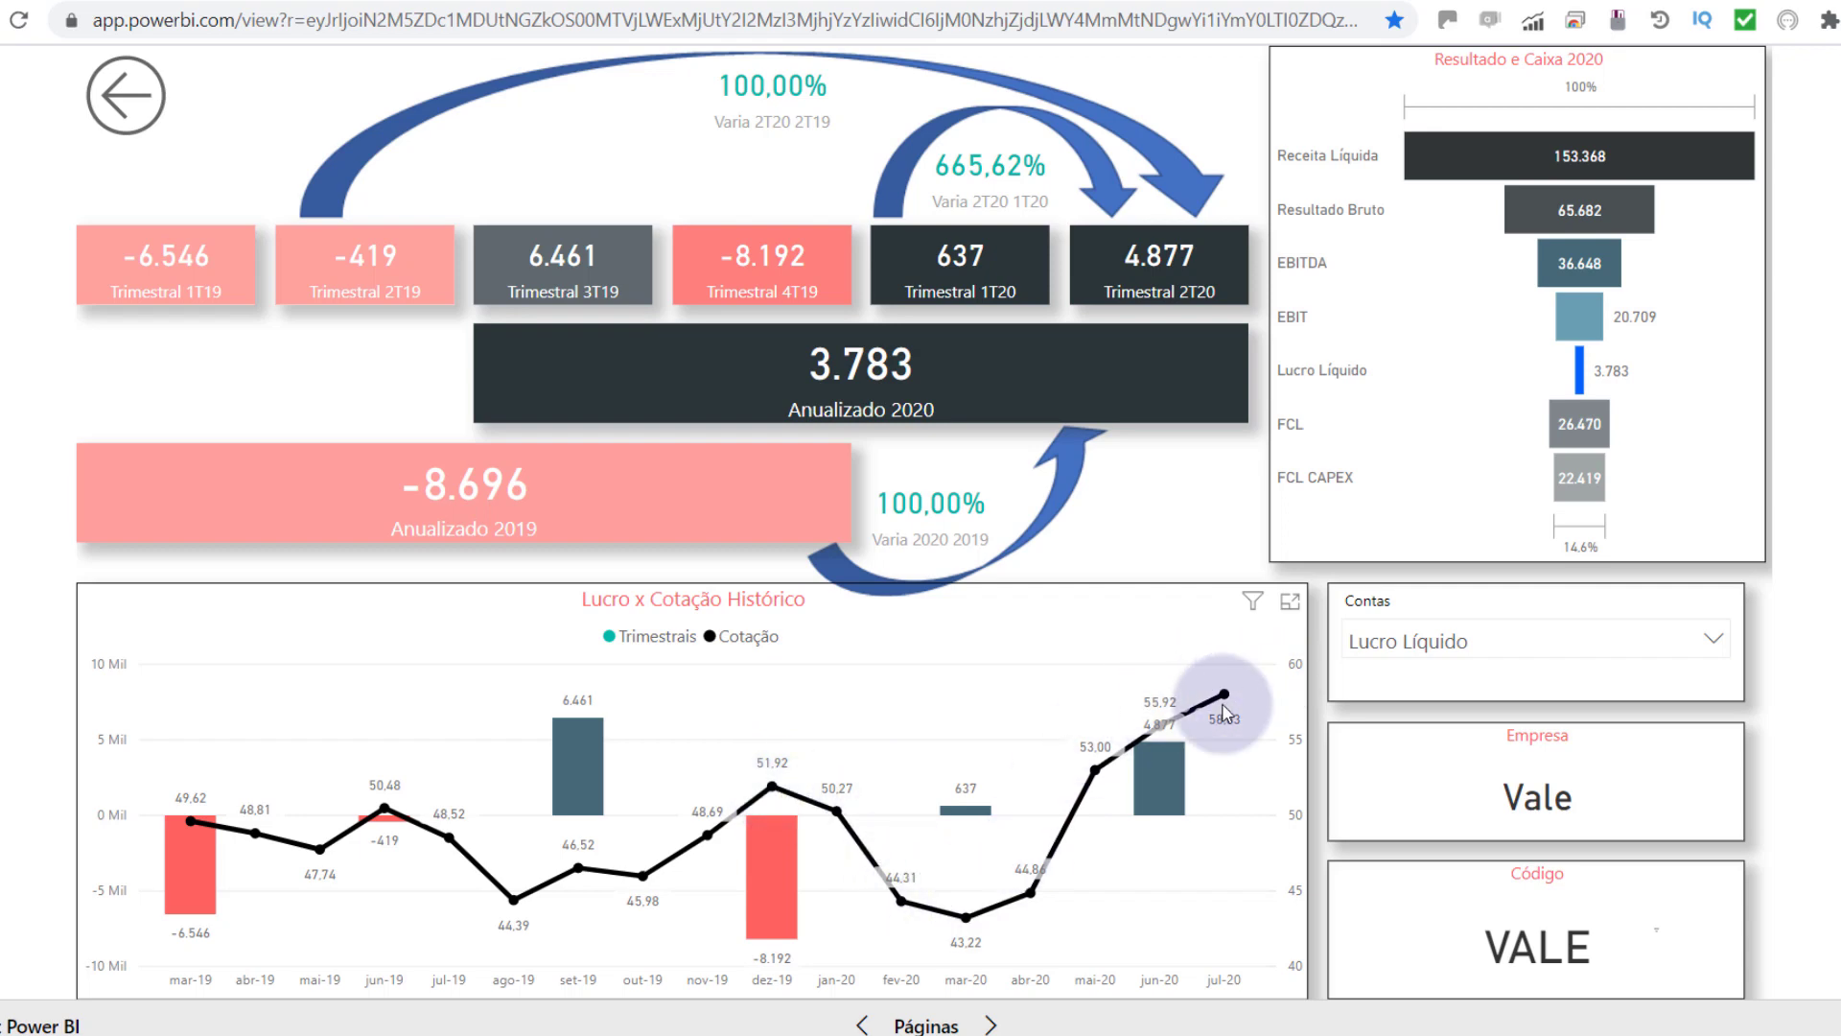
# Step: Return to the comparison table and drill through from the VALE row to the Fundamentos page
pyautogui.click(142, 117)
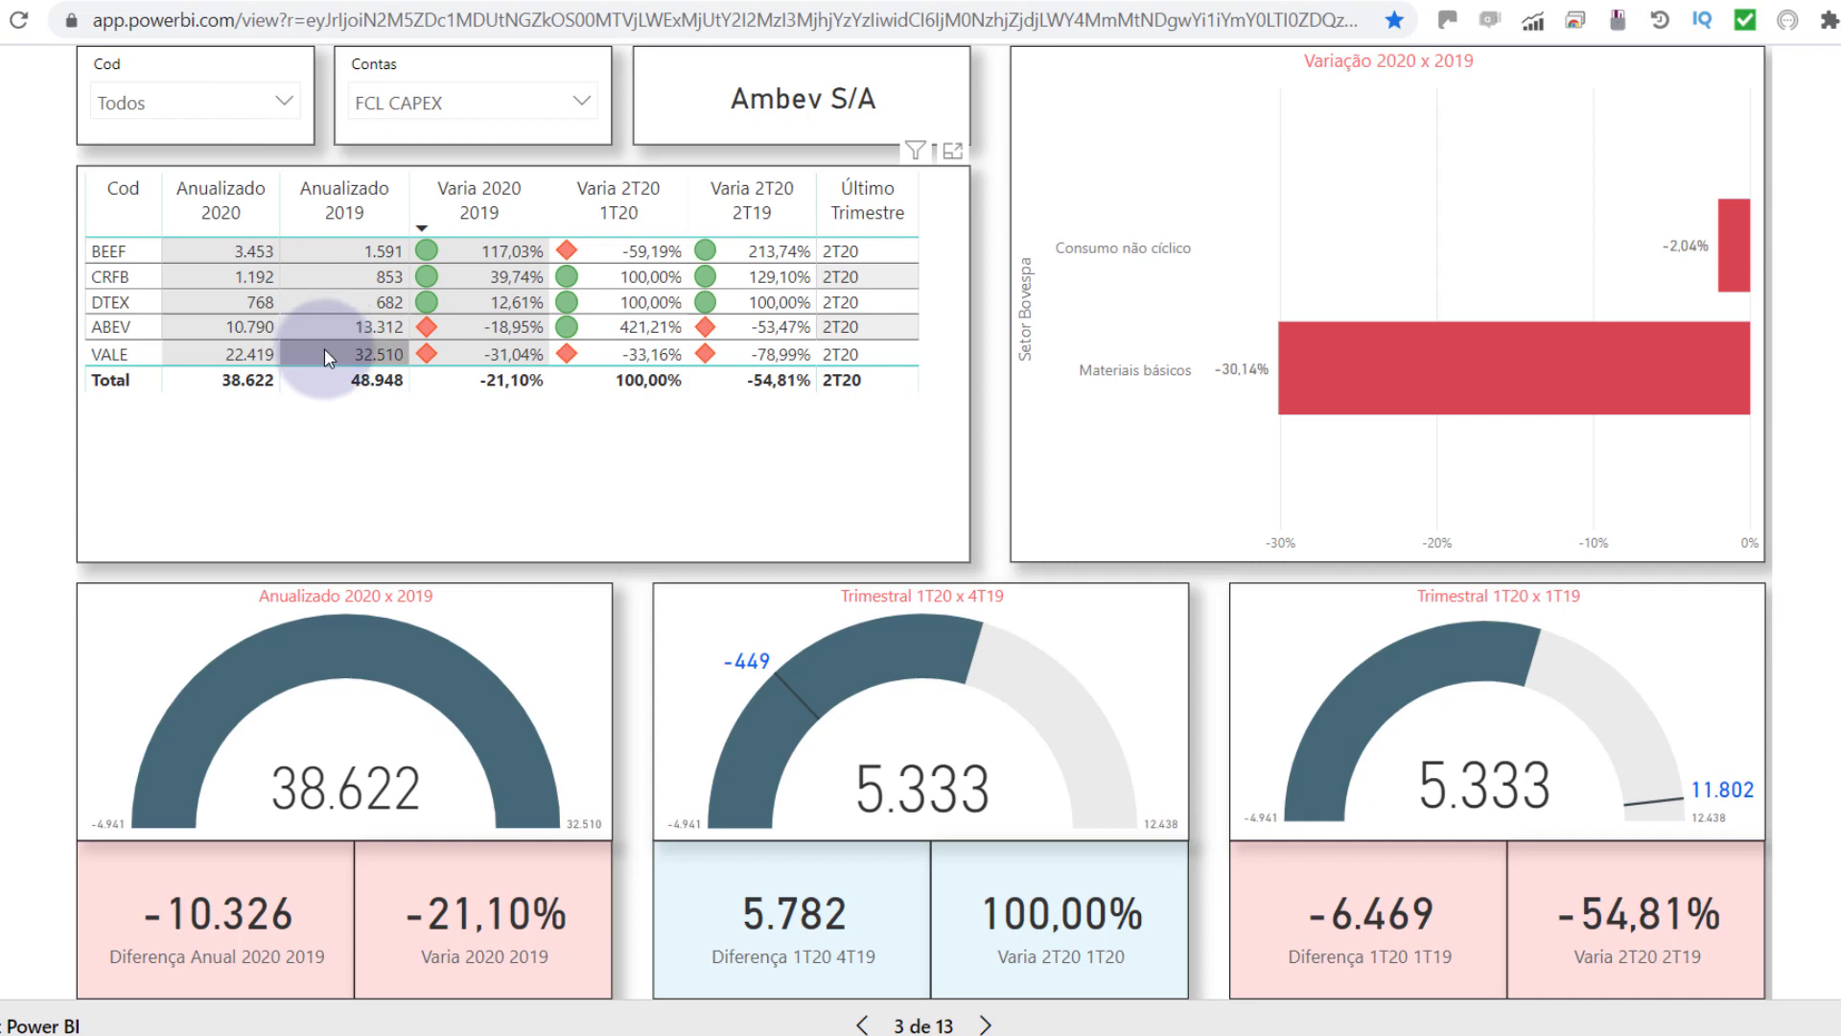
pyautogui.rightClick(325, 349)
pyautogui.moveTo(485, 475)
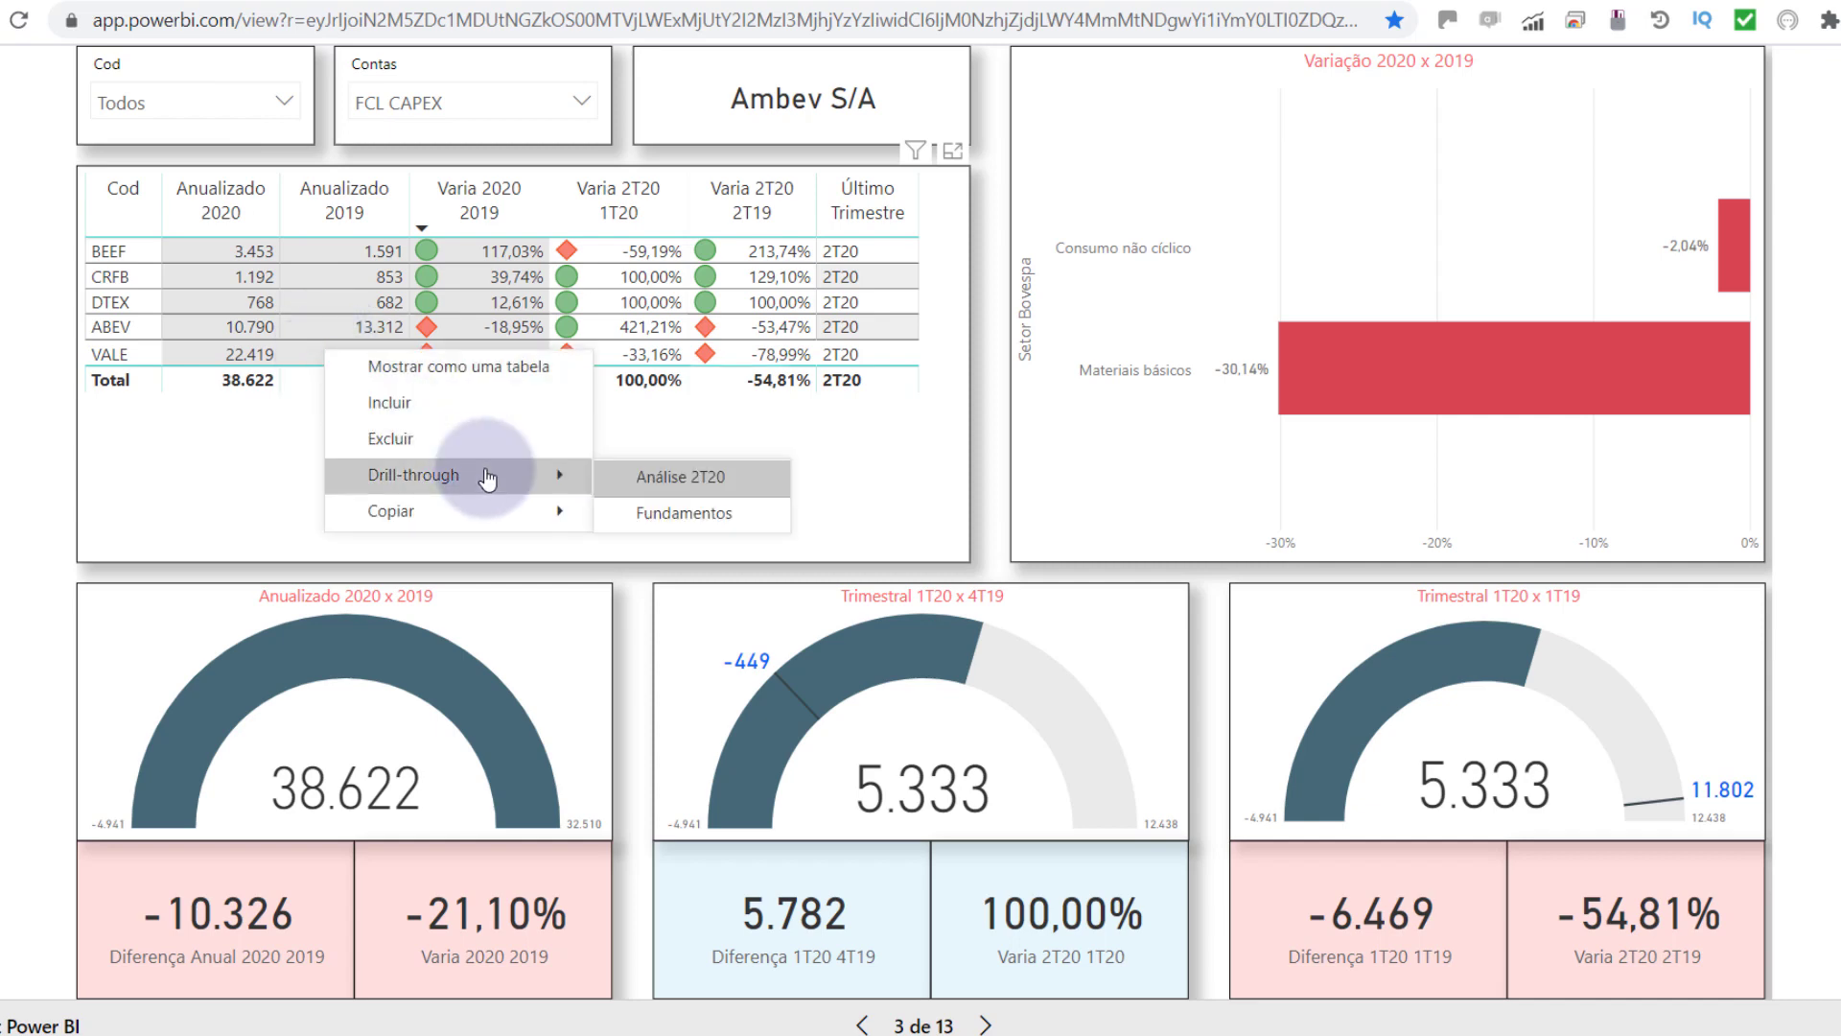
pyautogui.click(697, 516)
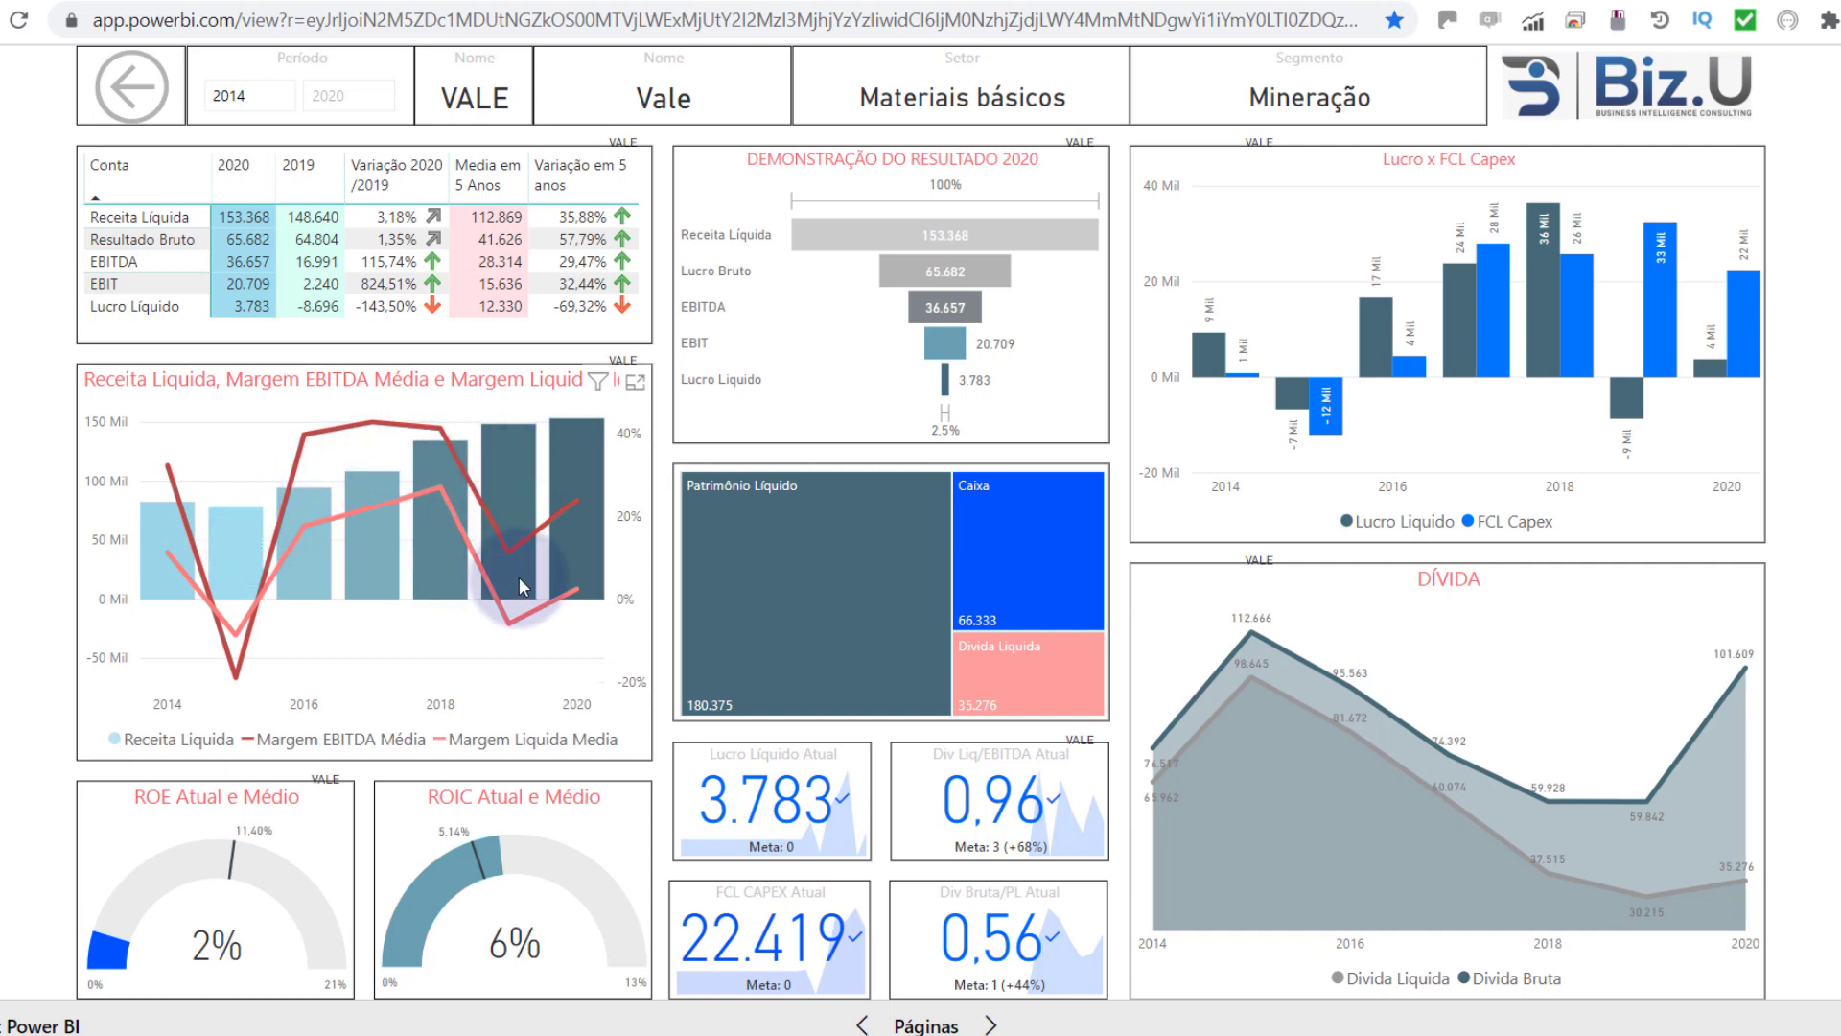
# Step: Examine Vale's revenue and margins, ROE gauge, Dívida chart, and yearly Lucro x FCL Capex bars
pyautogui.moveTo(520, 579)
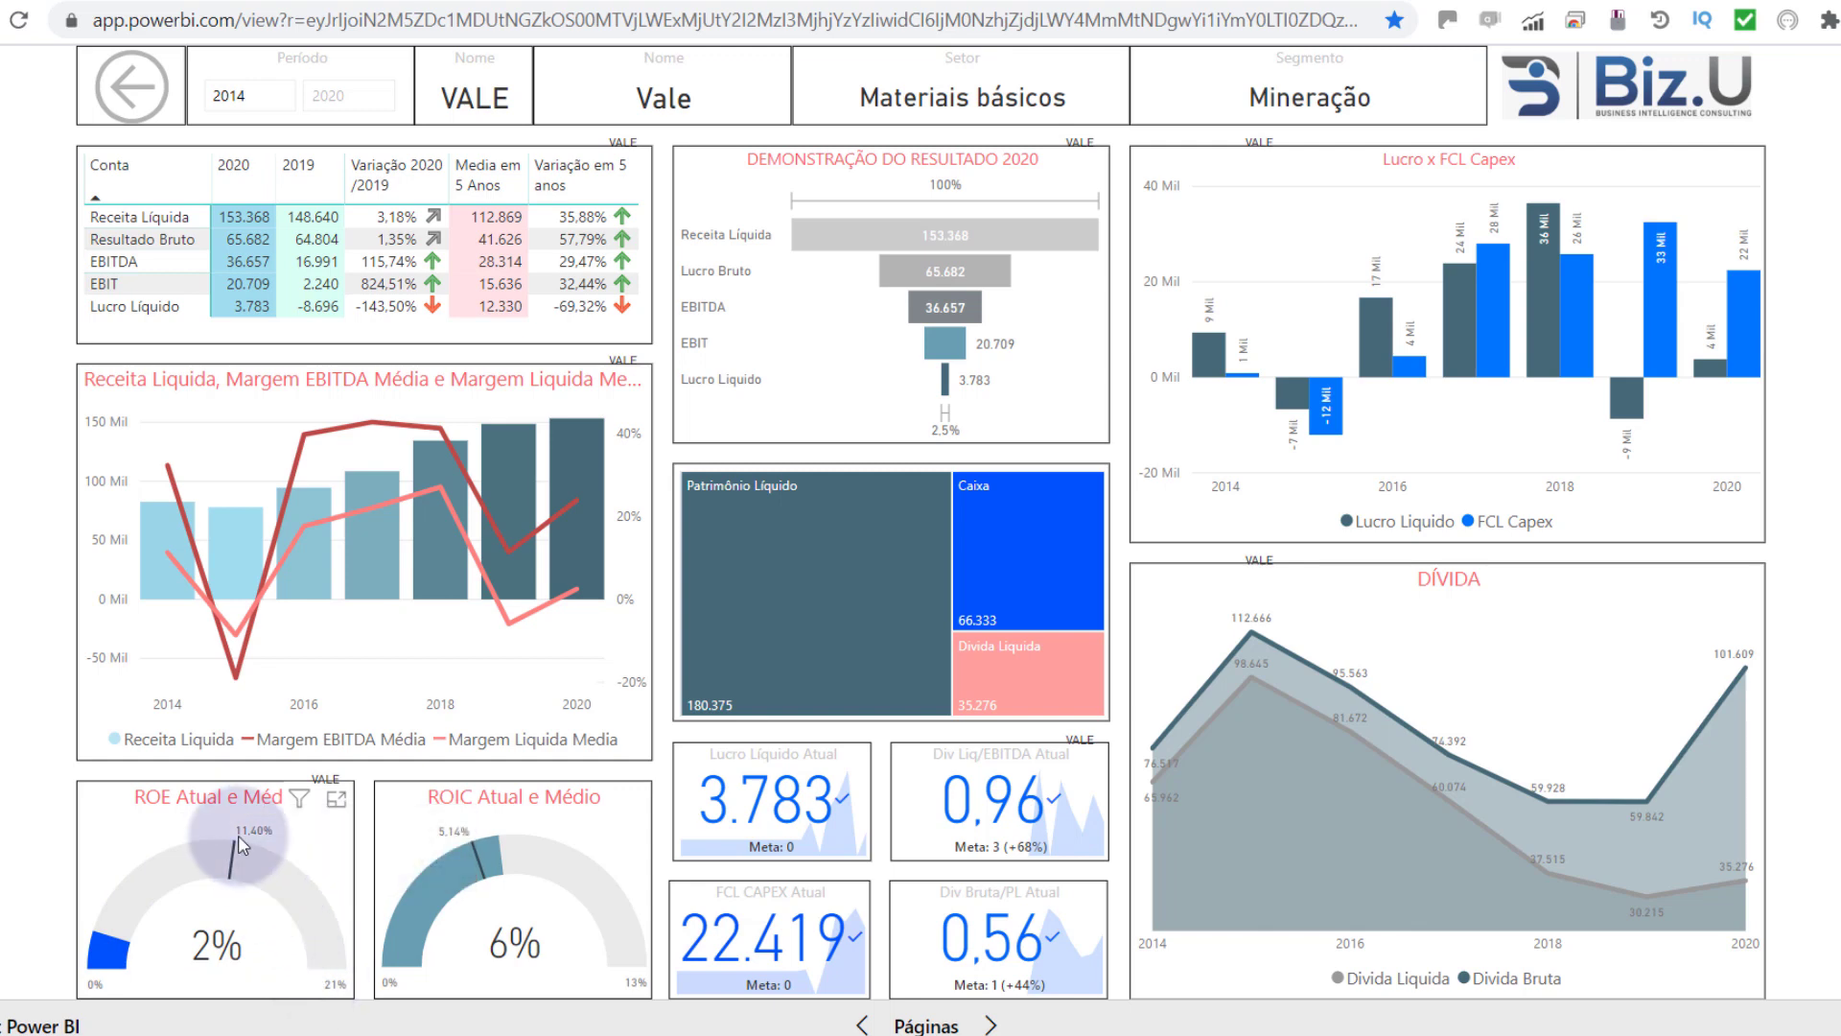
pyautogui.moveTo(119, 947)
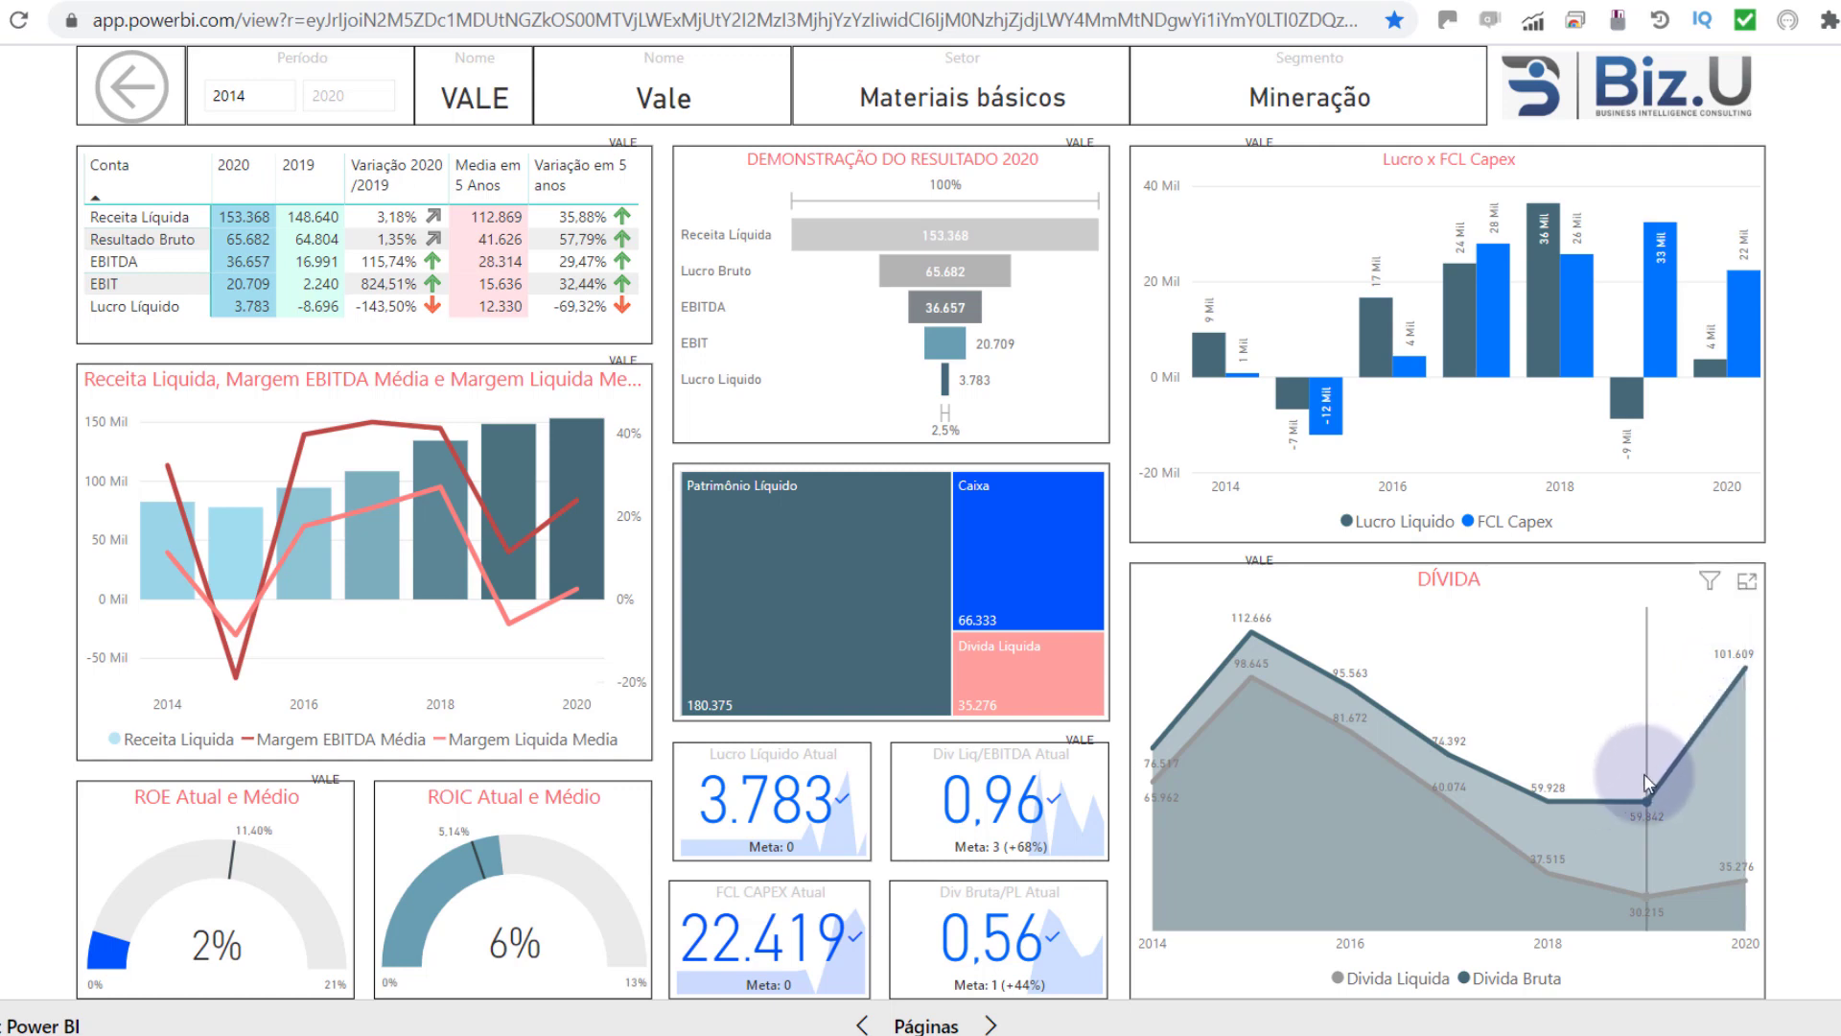
pyautogui.moveTo(1741, 707)
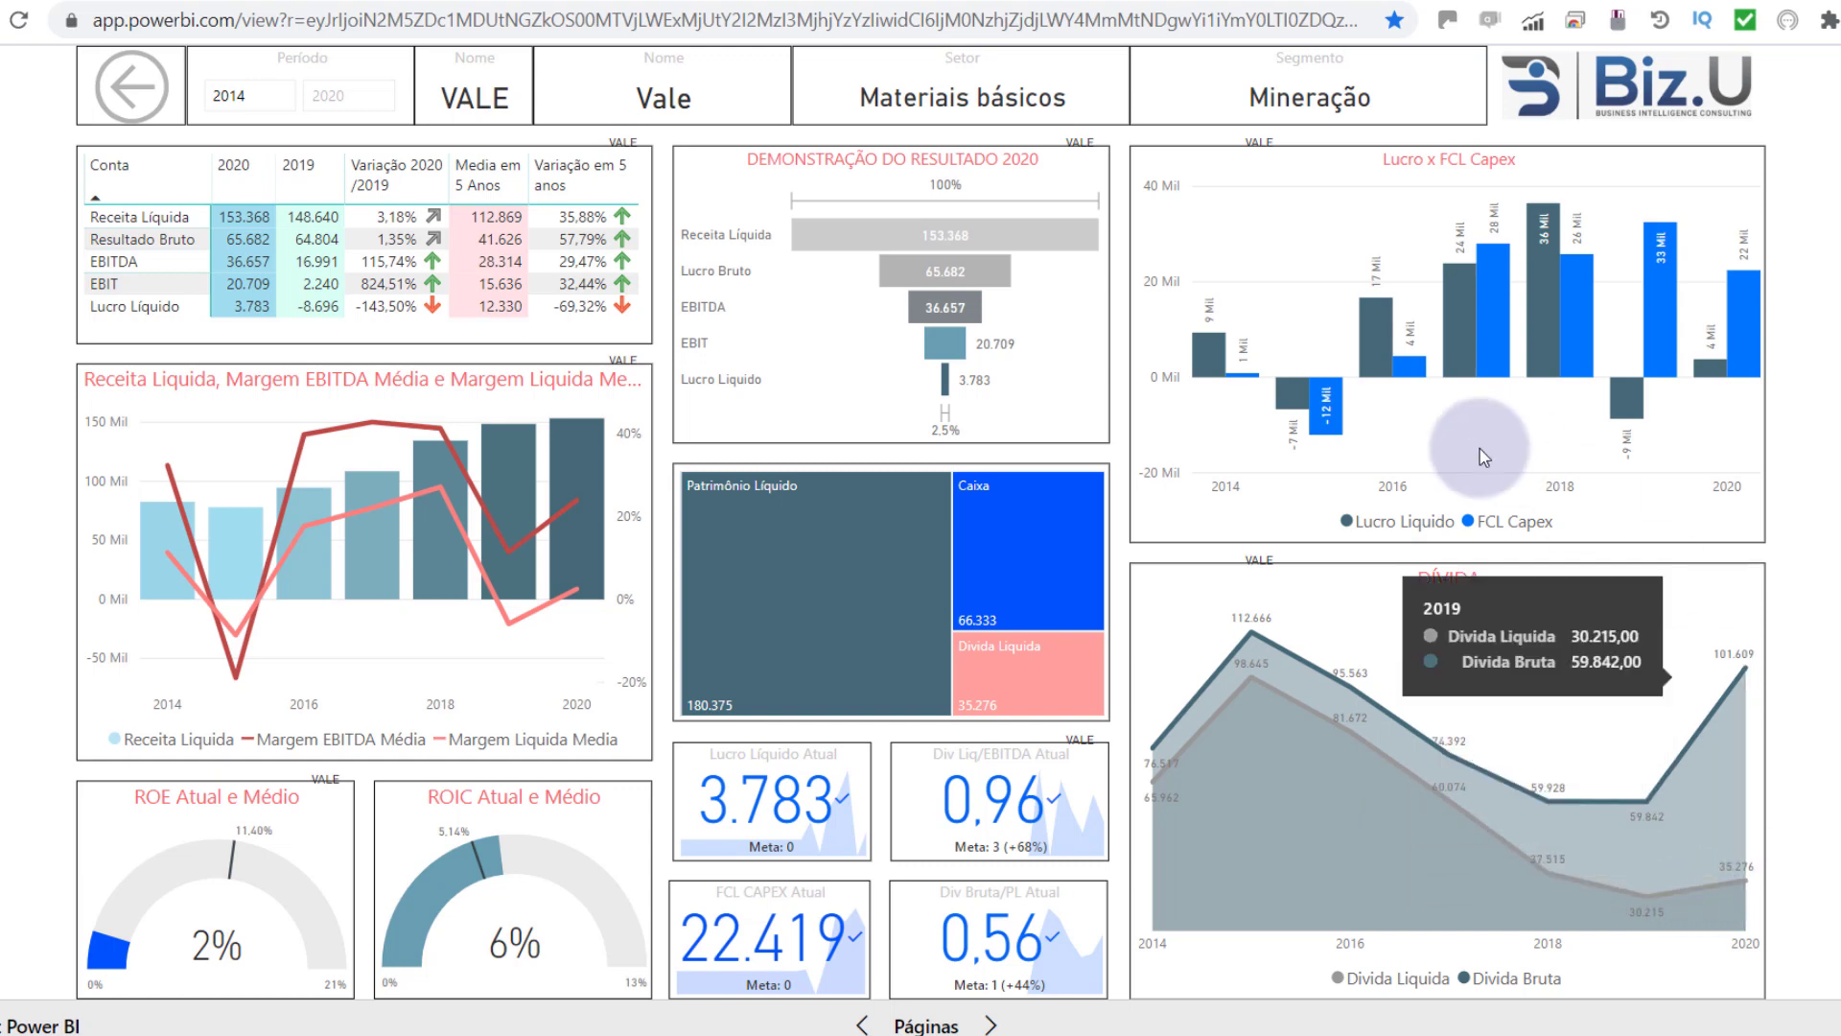
pyautogui.moveTo(1244, 386)
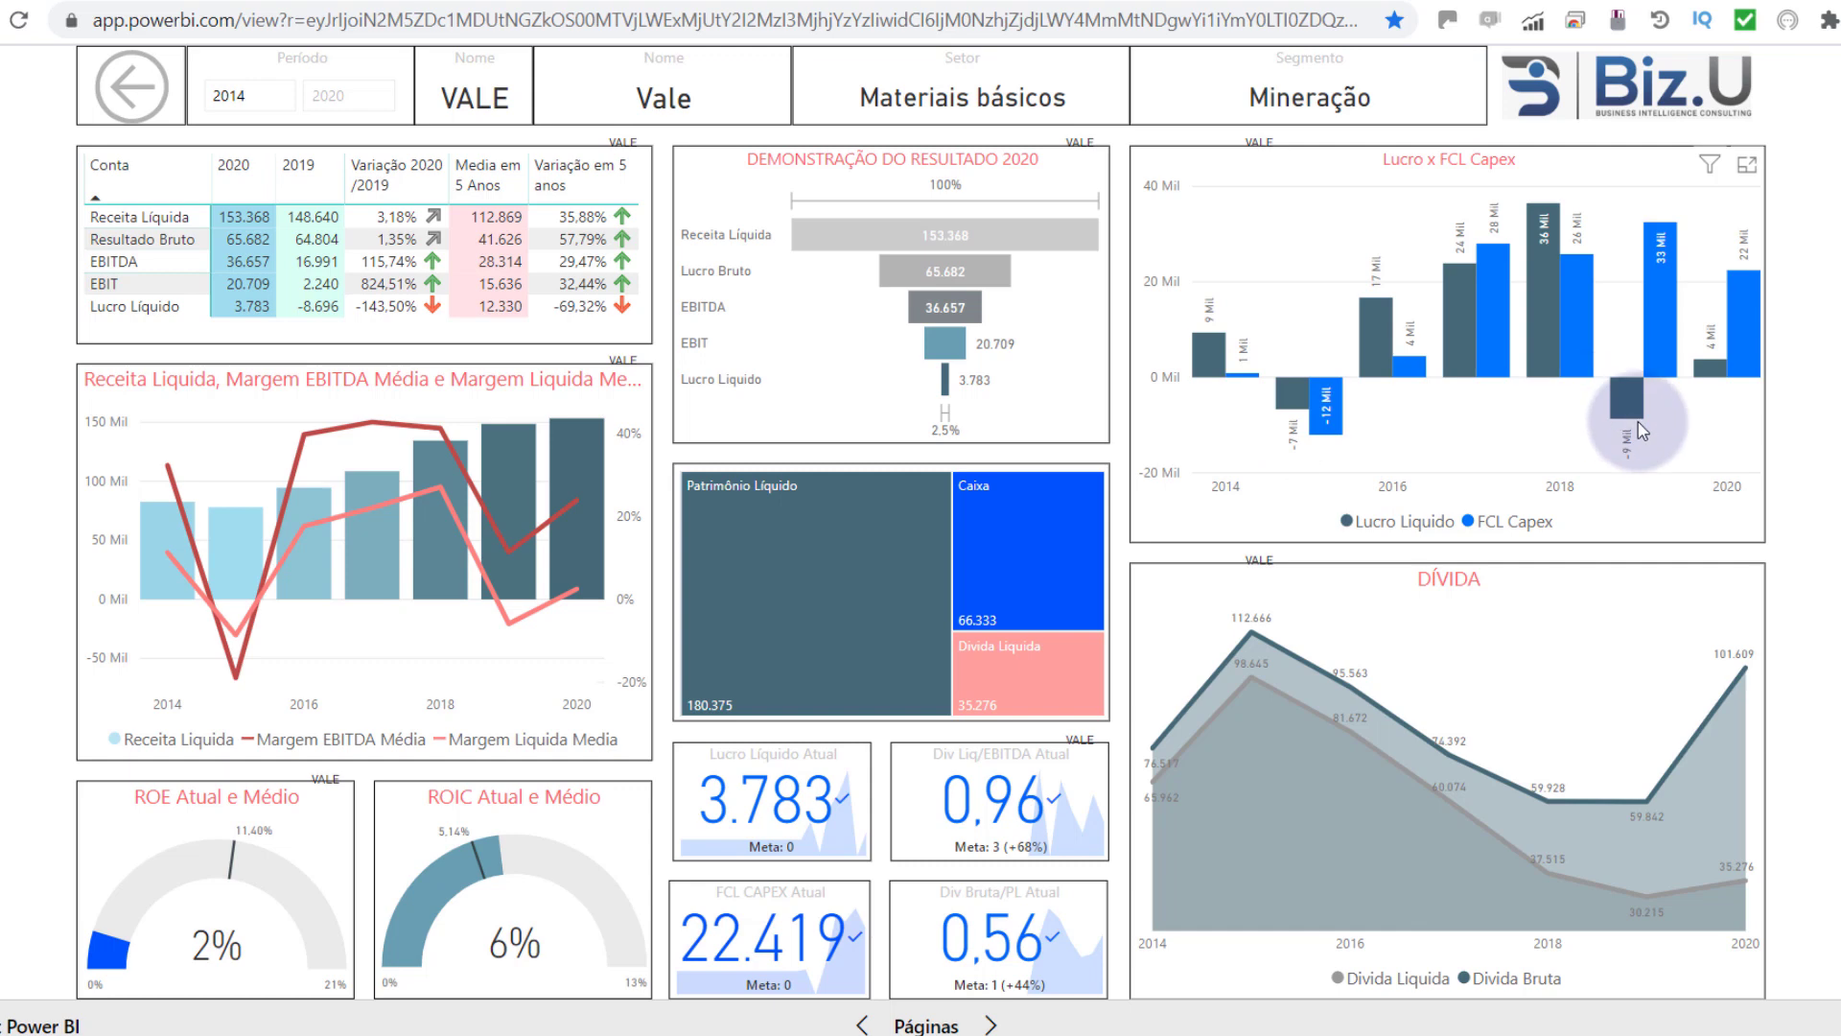
pyautogui.moveTo(1741, 374)
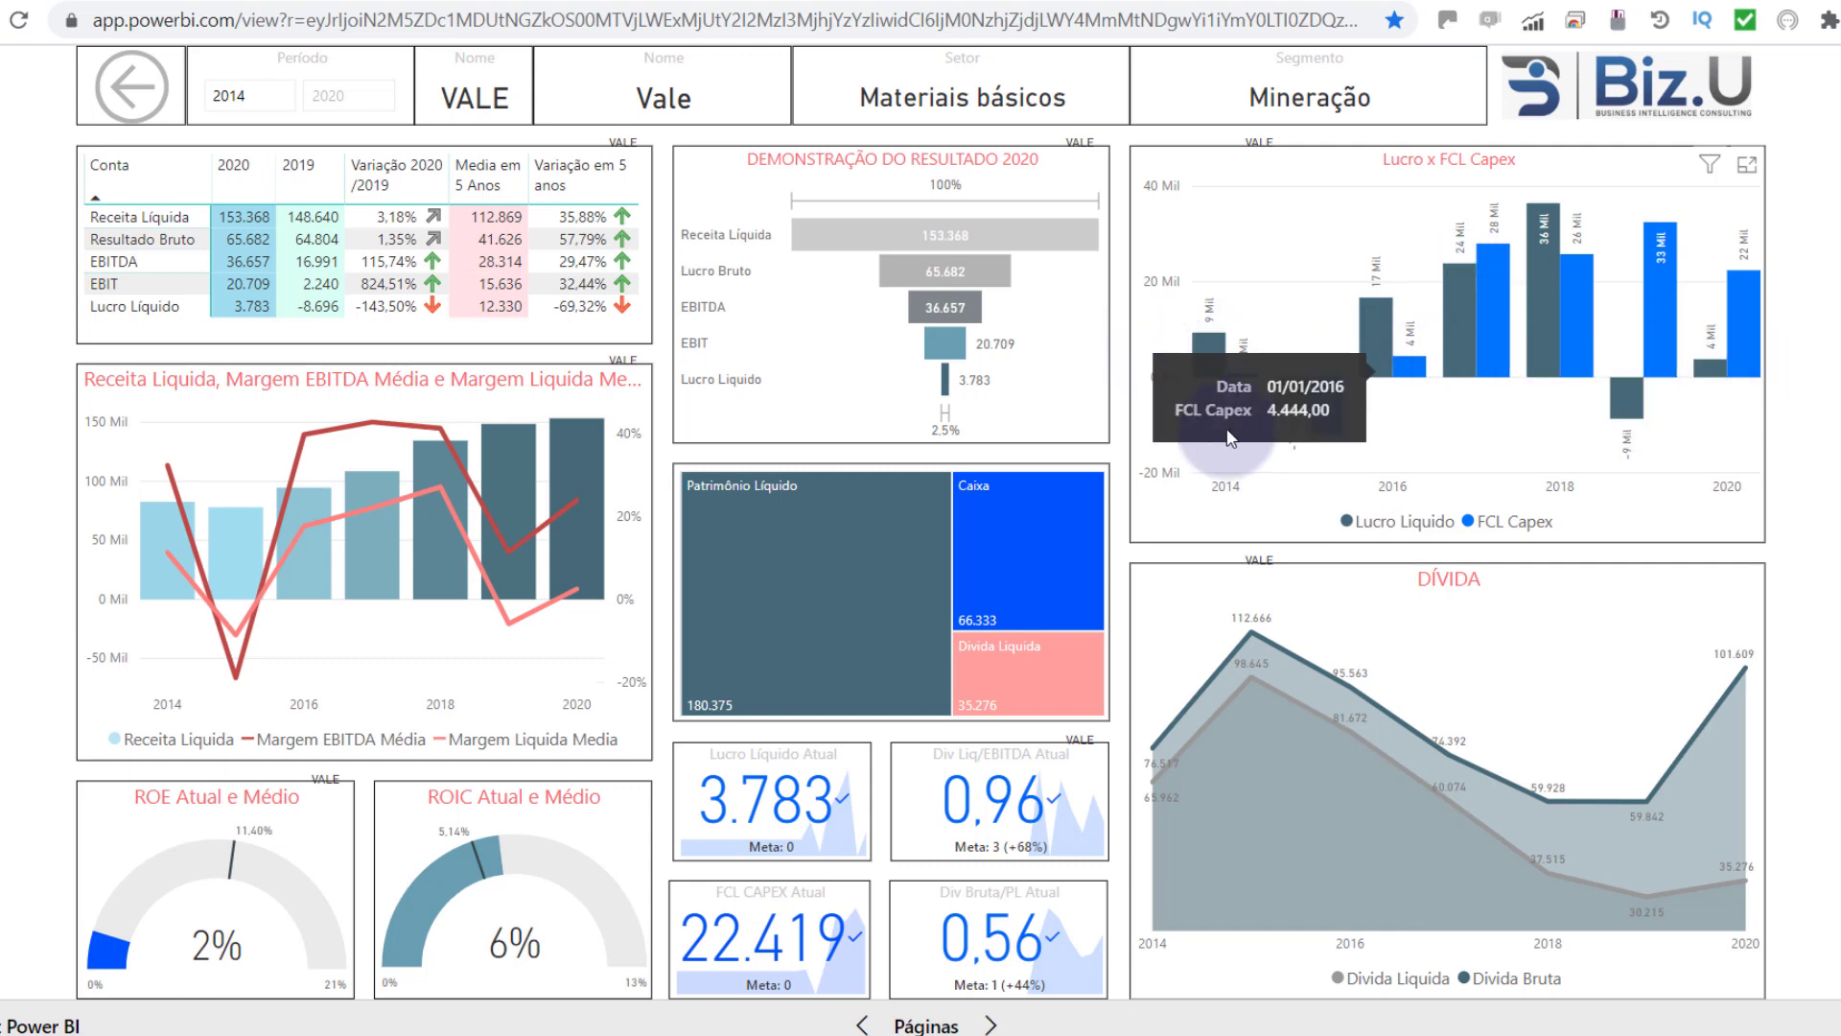
pyautogui.moveTo(1337, 433)
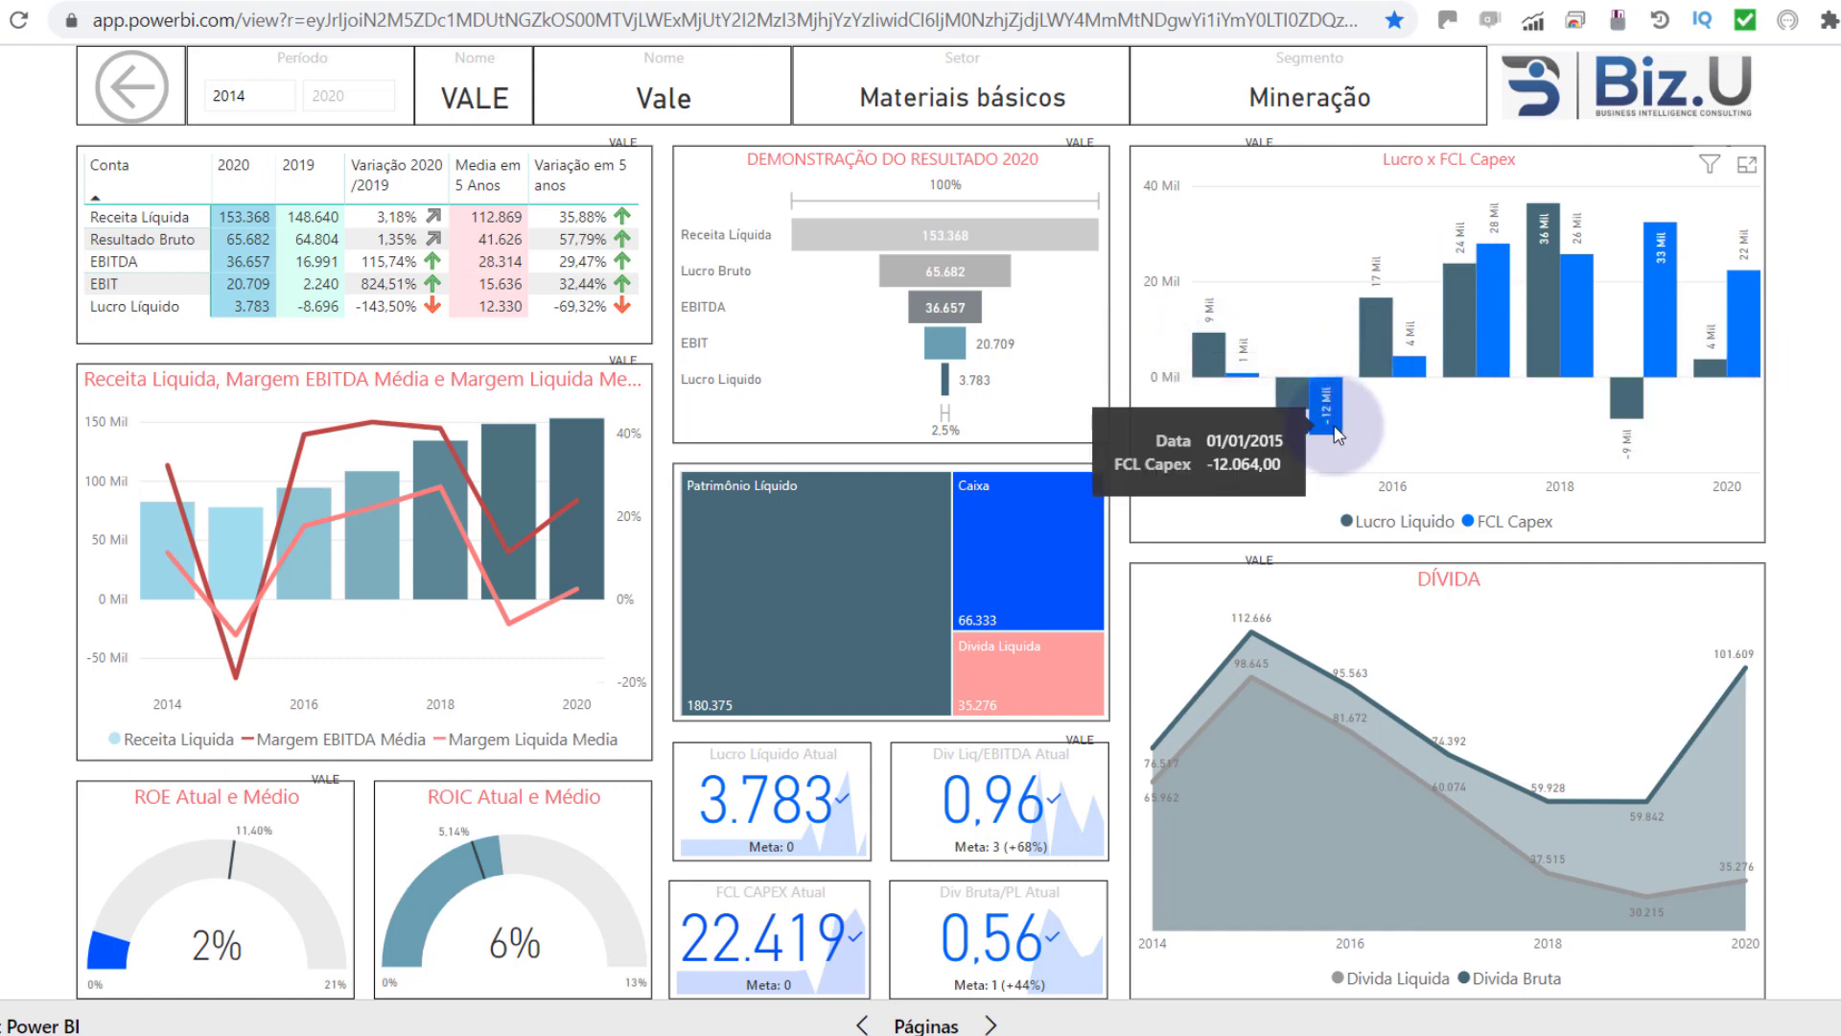
# Step: Leave Vale's fundamentals and open the Indicadores report page
pyautogui.click(162, 106)
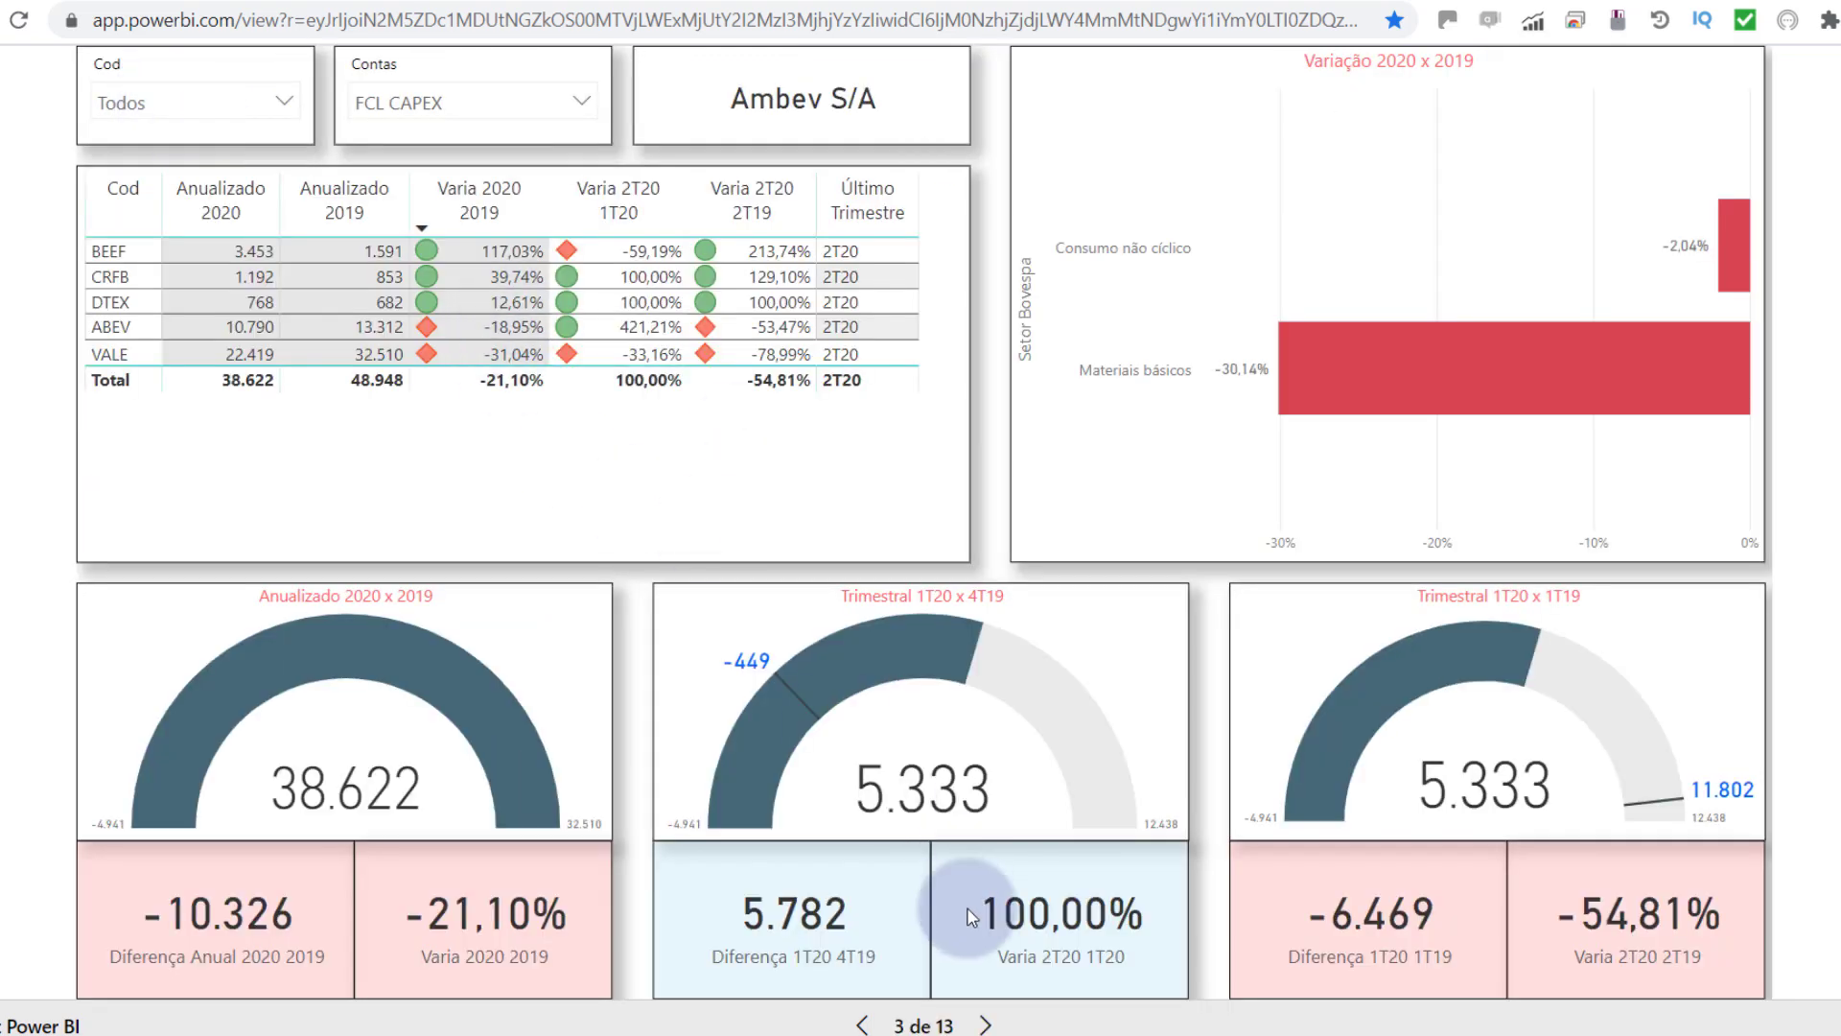
pyautogui.click(942, 1028)
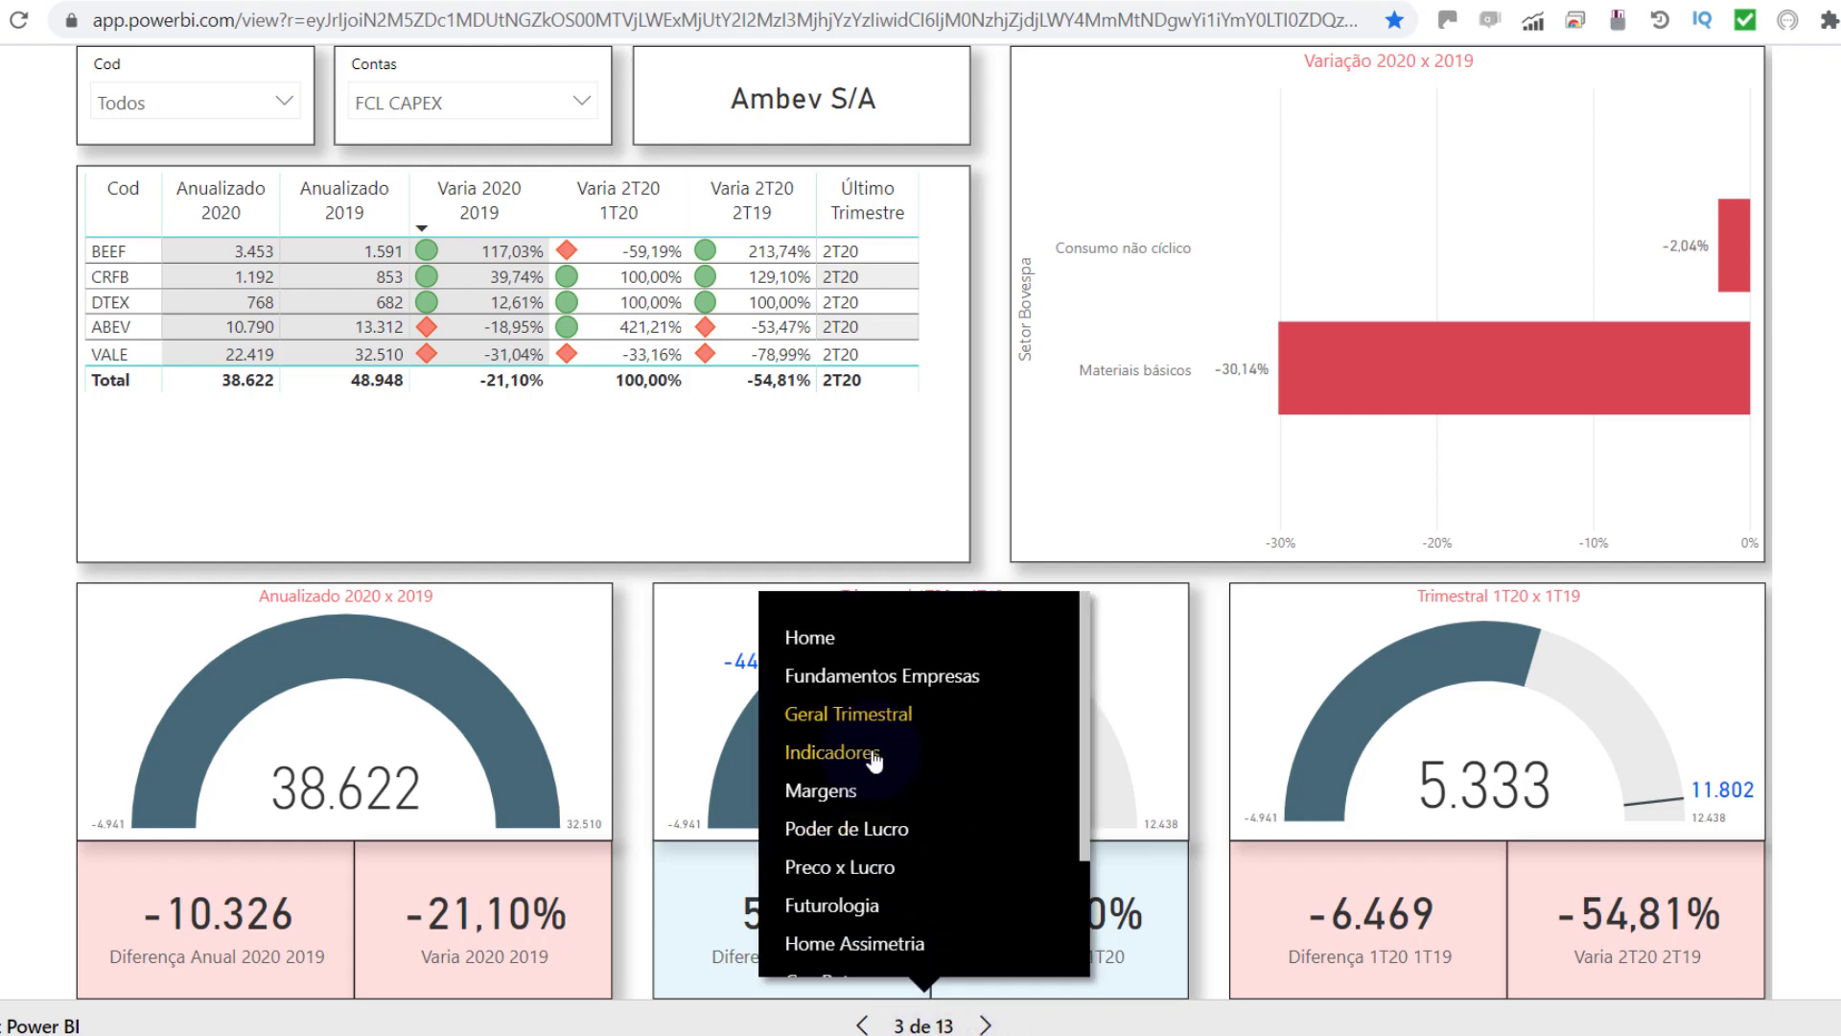
pyautogui.click(868, 752)
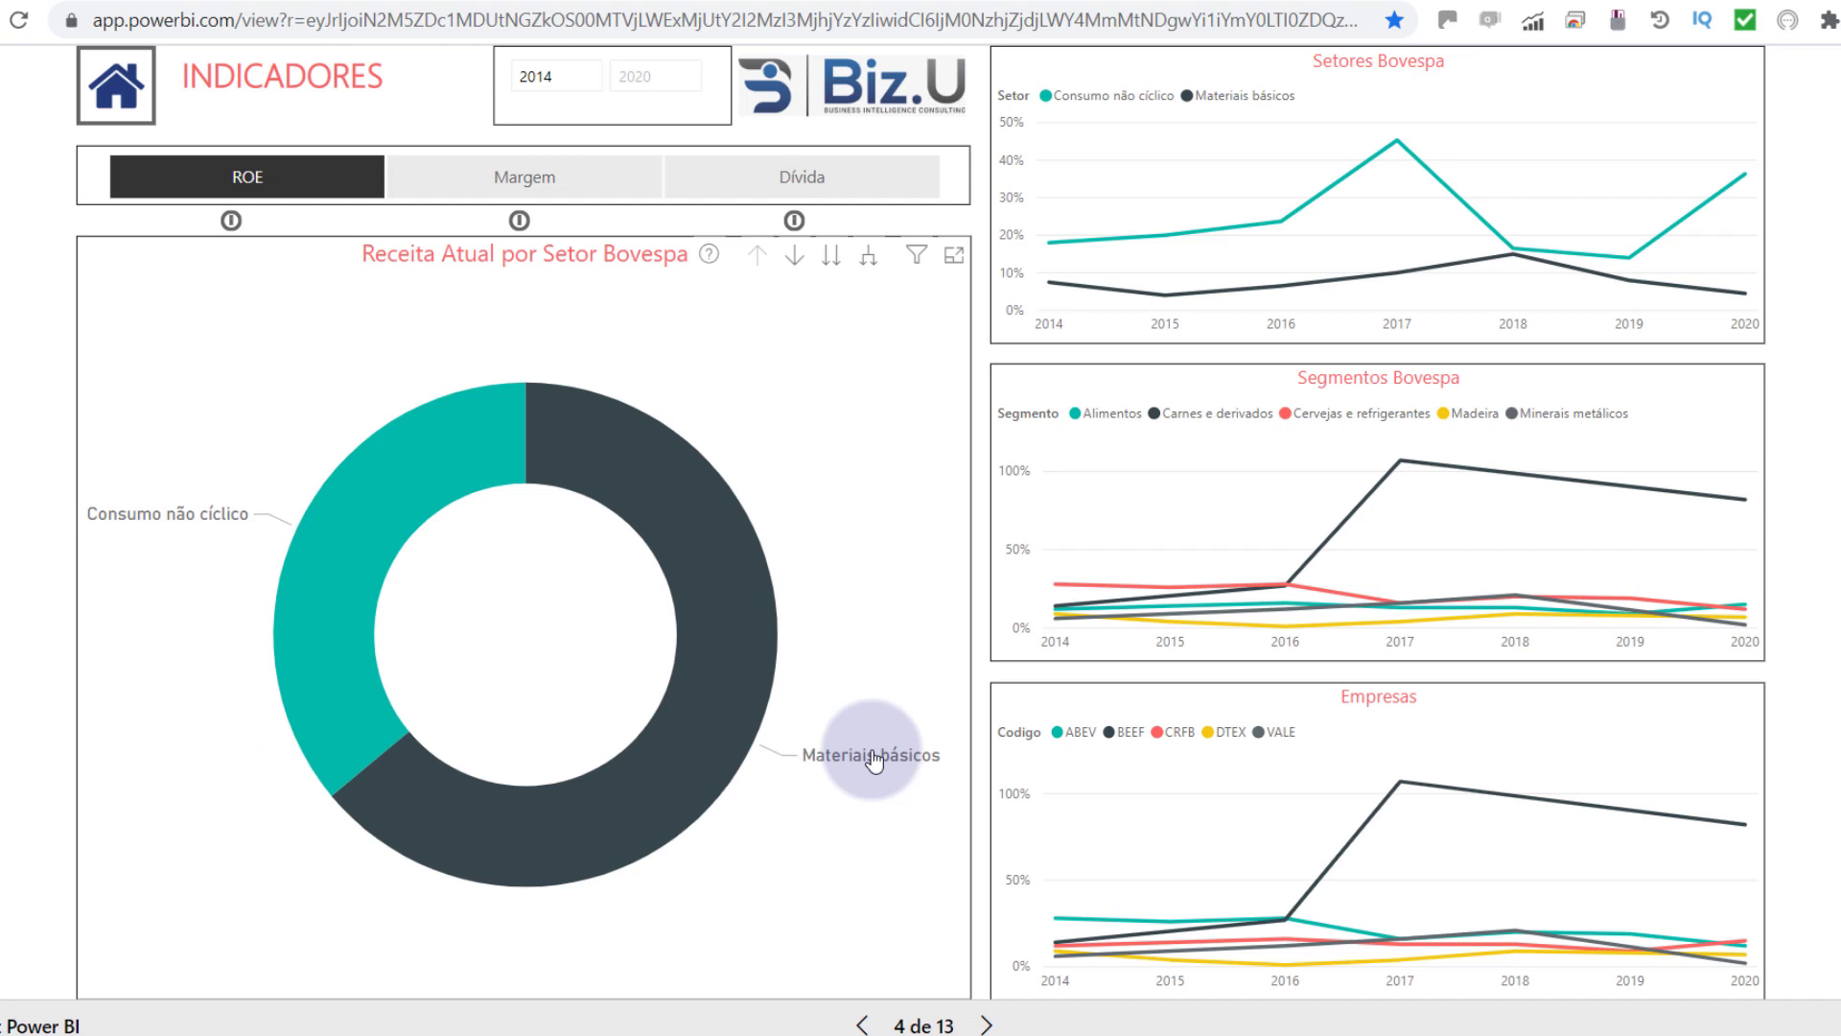
# Step: Filter the ROE charts by the Consumo não cíclico sector and then by Materiais básicos, inspecting the companies' 2020 ROE
pyautogui.click(340, 532)
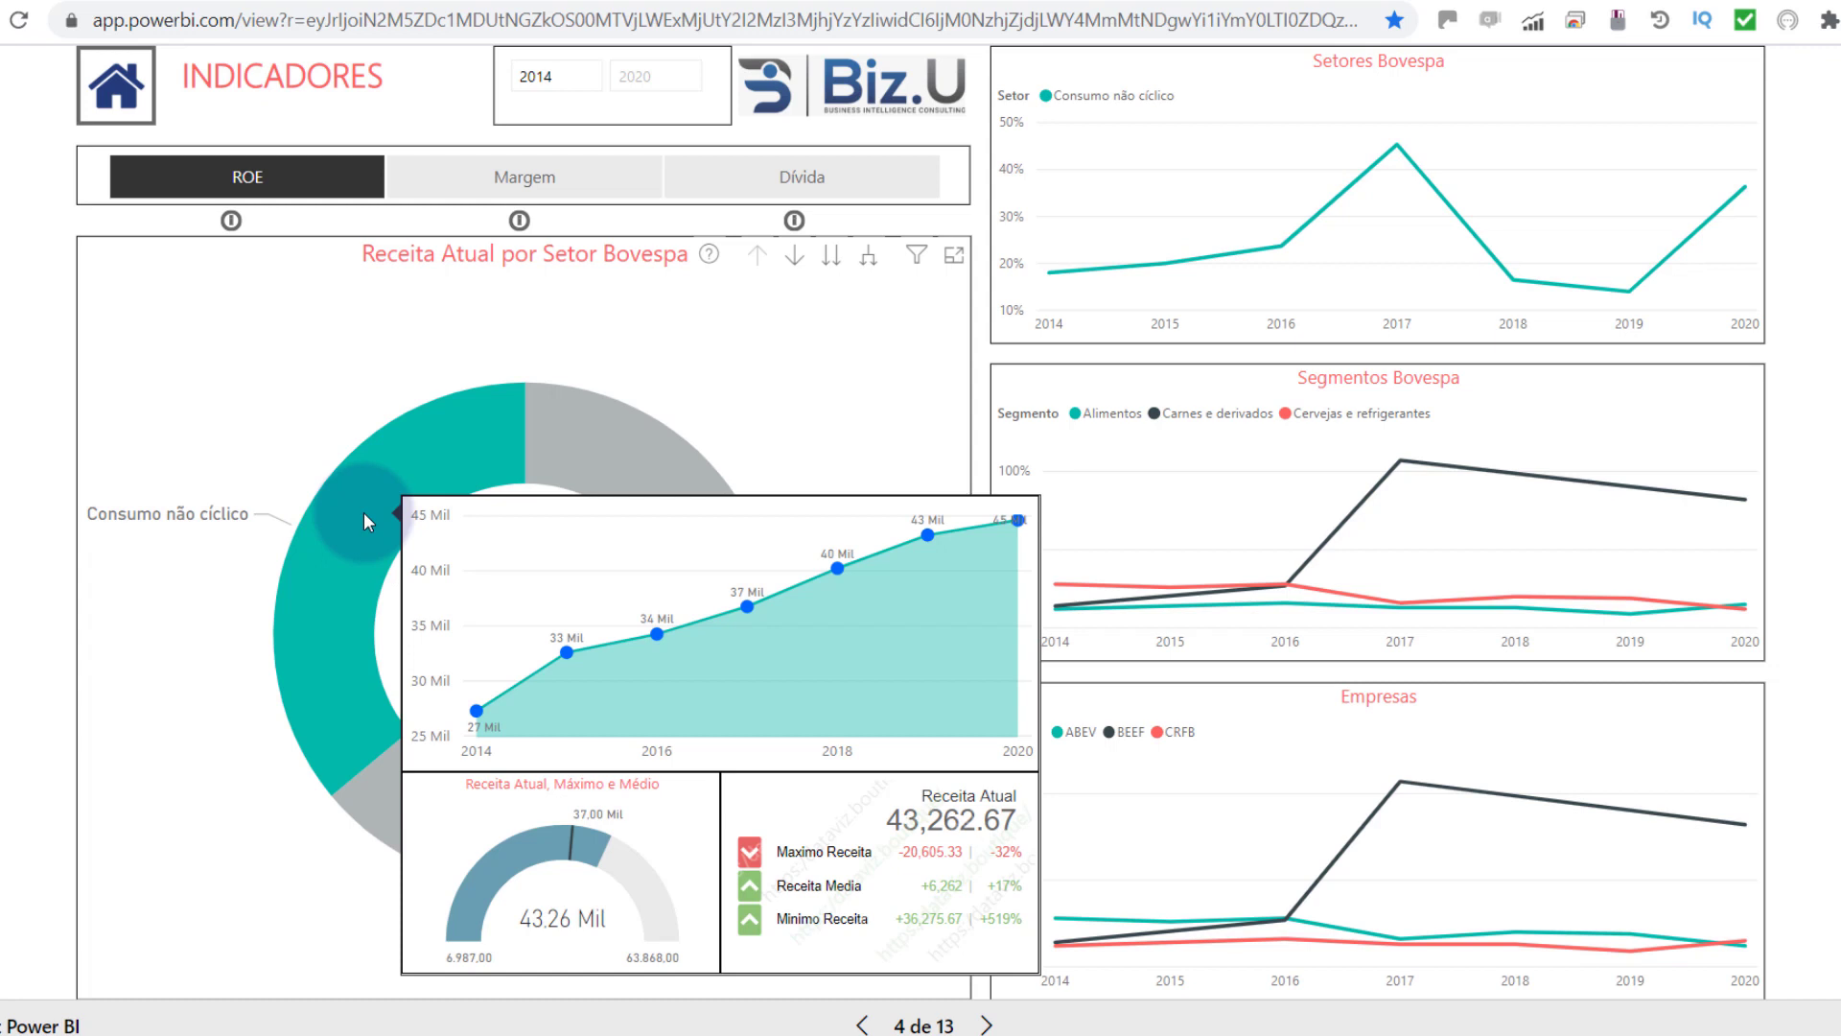
pyautogui.click(619, 460)
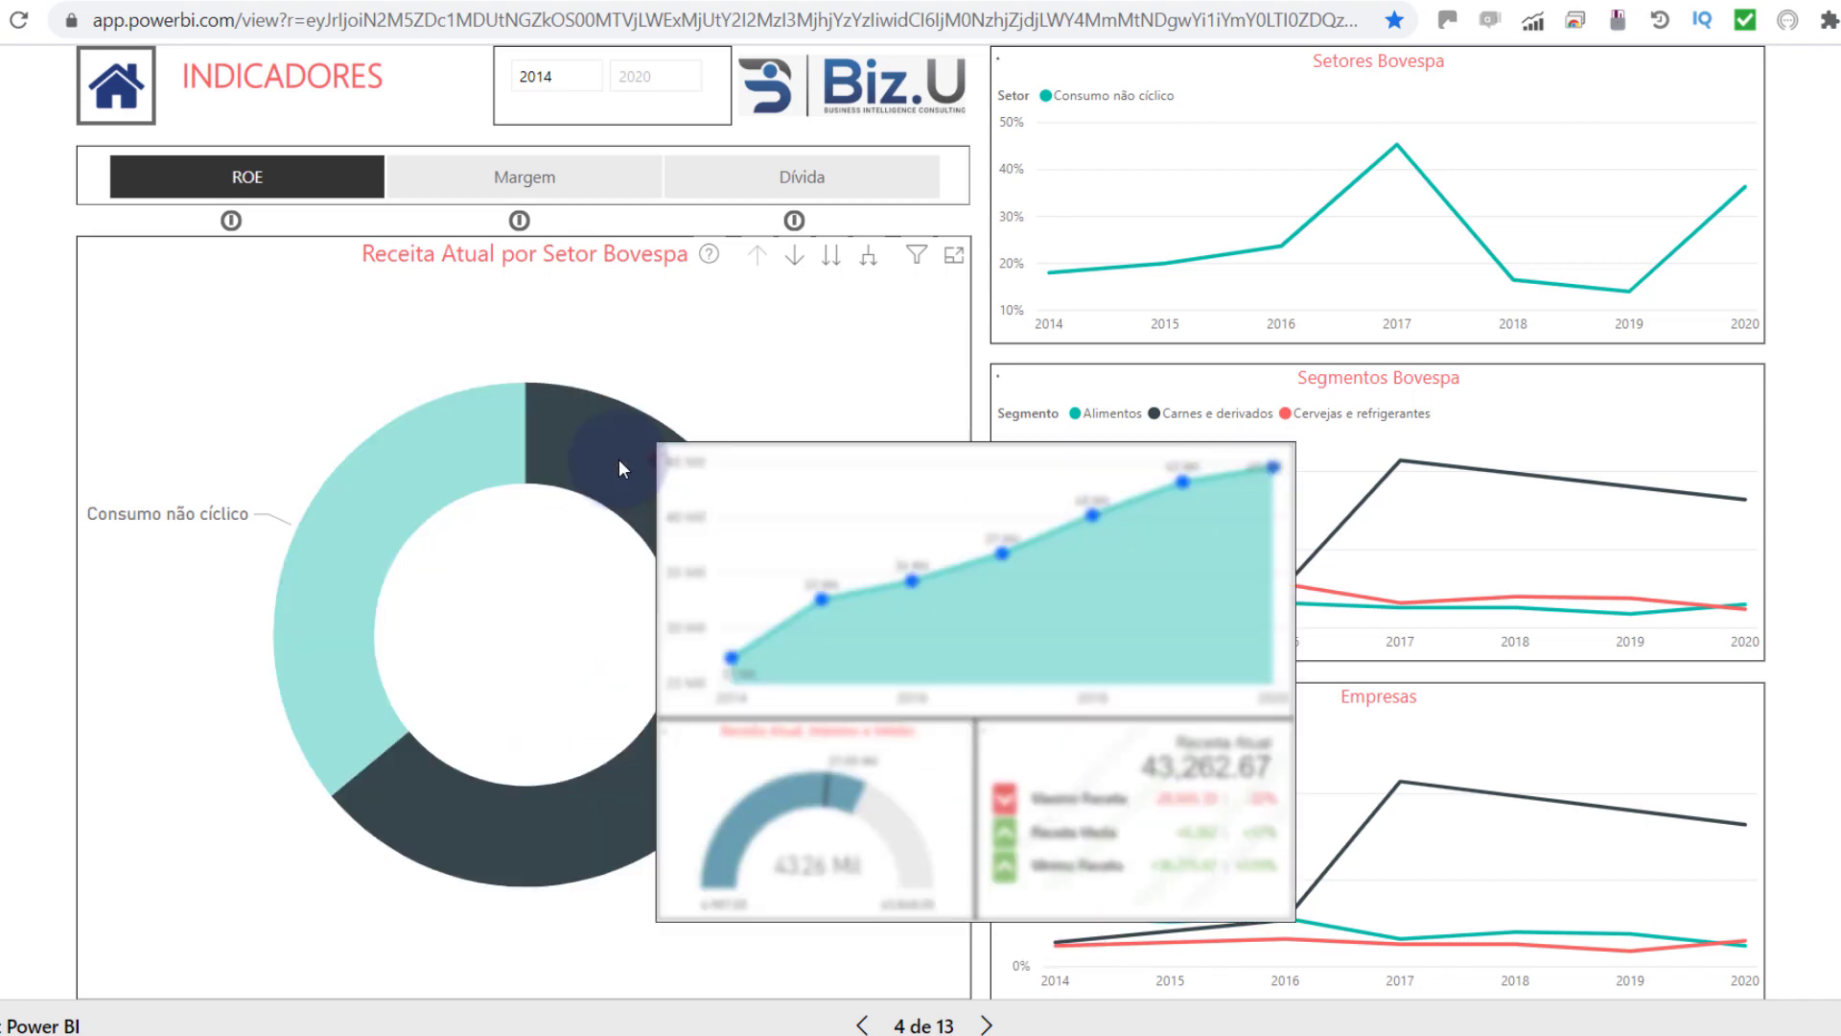
pyautogui.moveTo(624, 476)
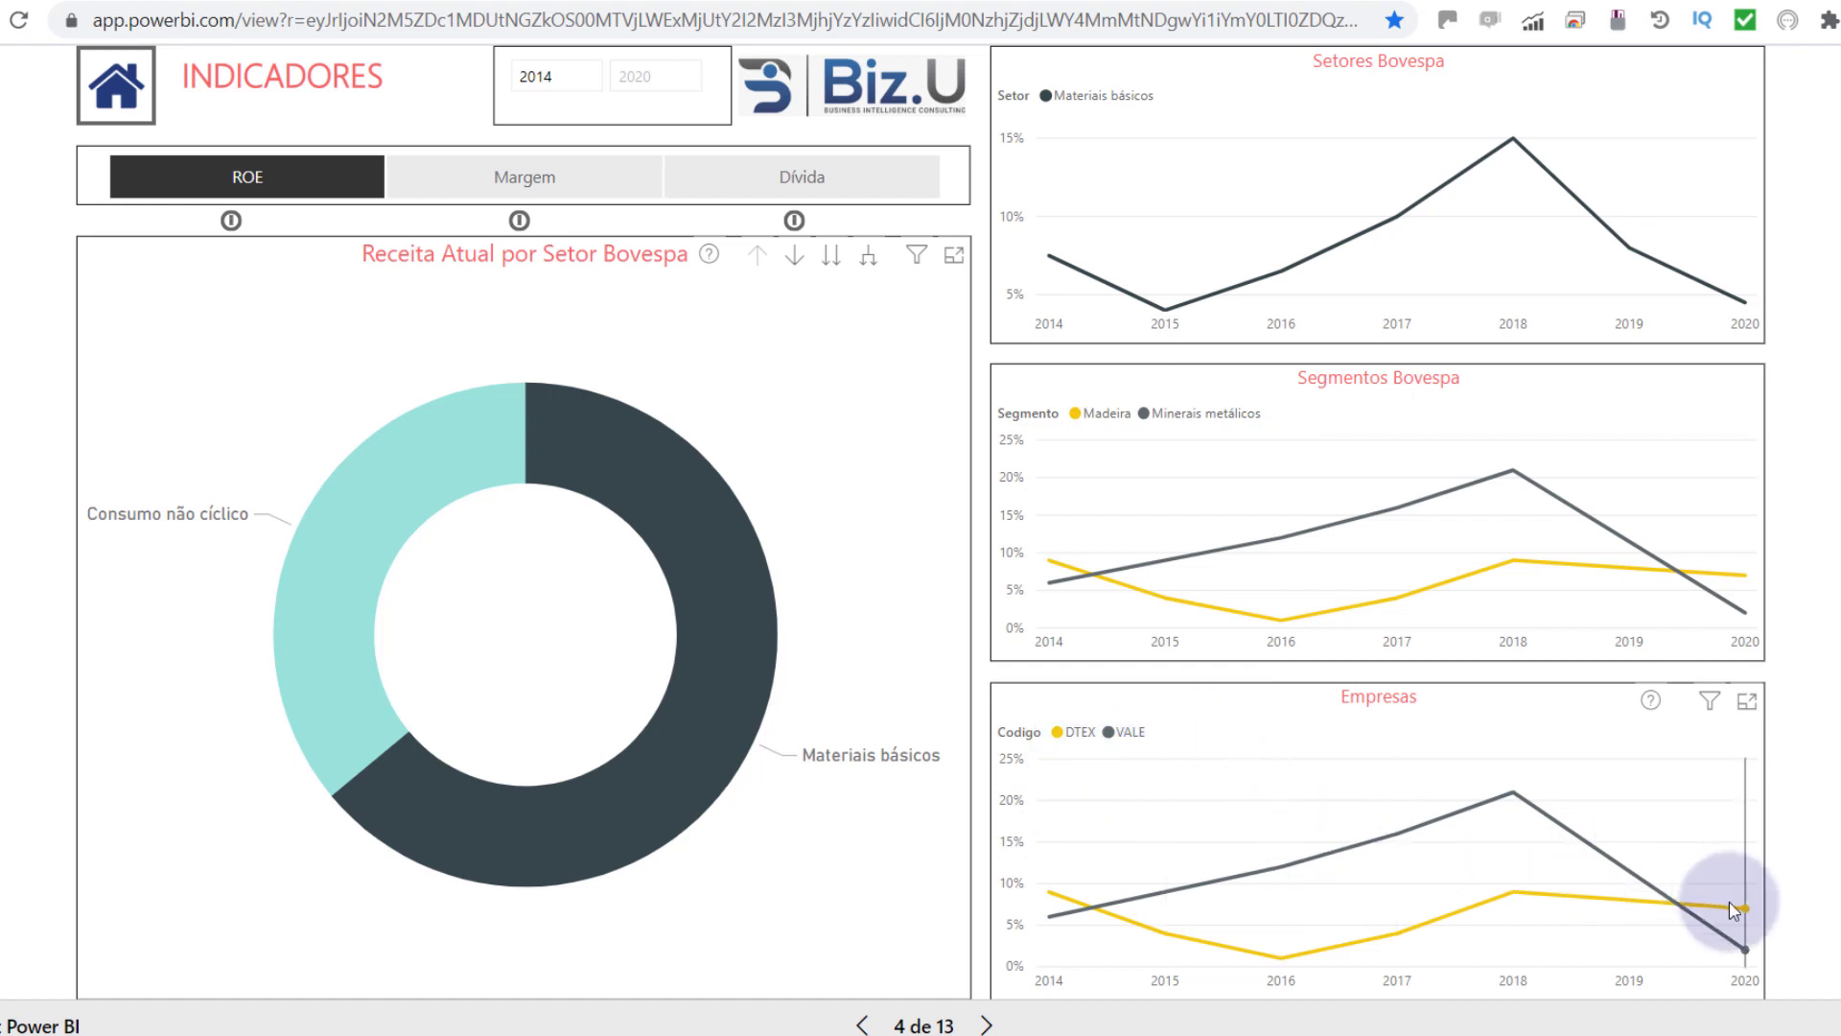
pyautogui.moveTo(1736, 911)
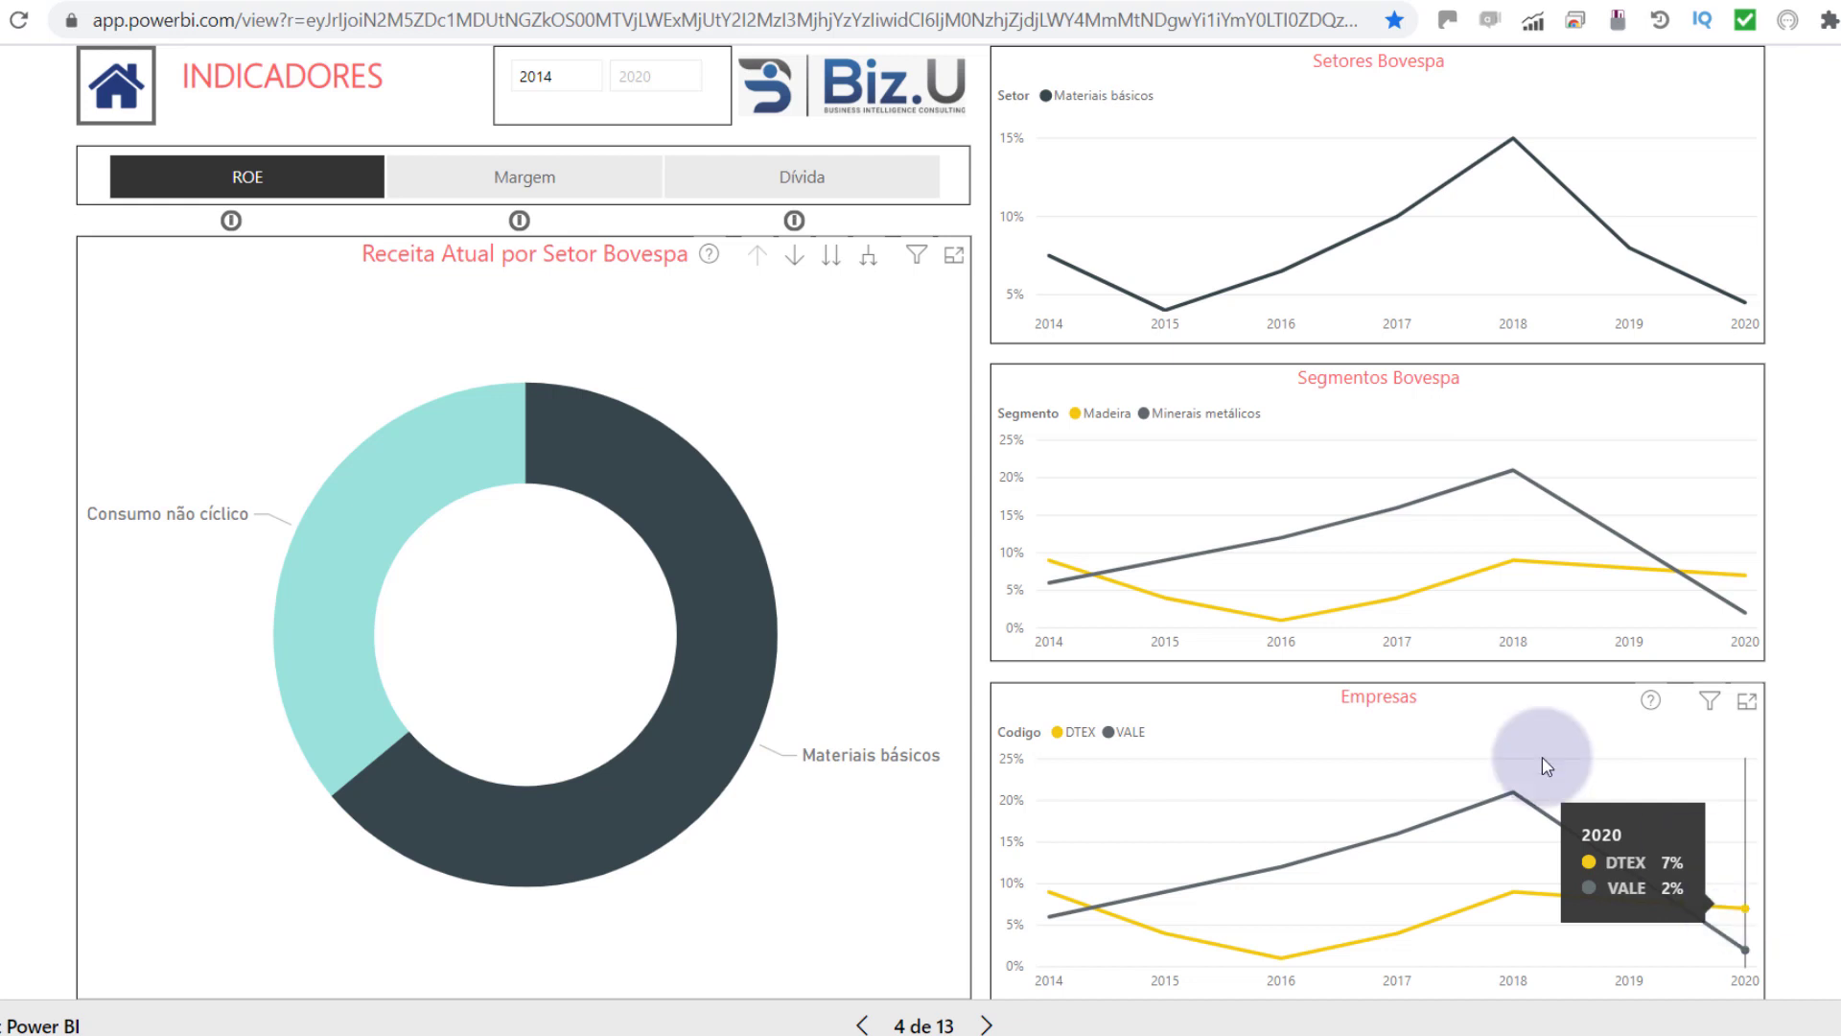
# Step: Switch the indicator to Margem and then to Dívida, inspecting the 2020 values of DTEX and VALE
pyautogui.click(499, 184)
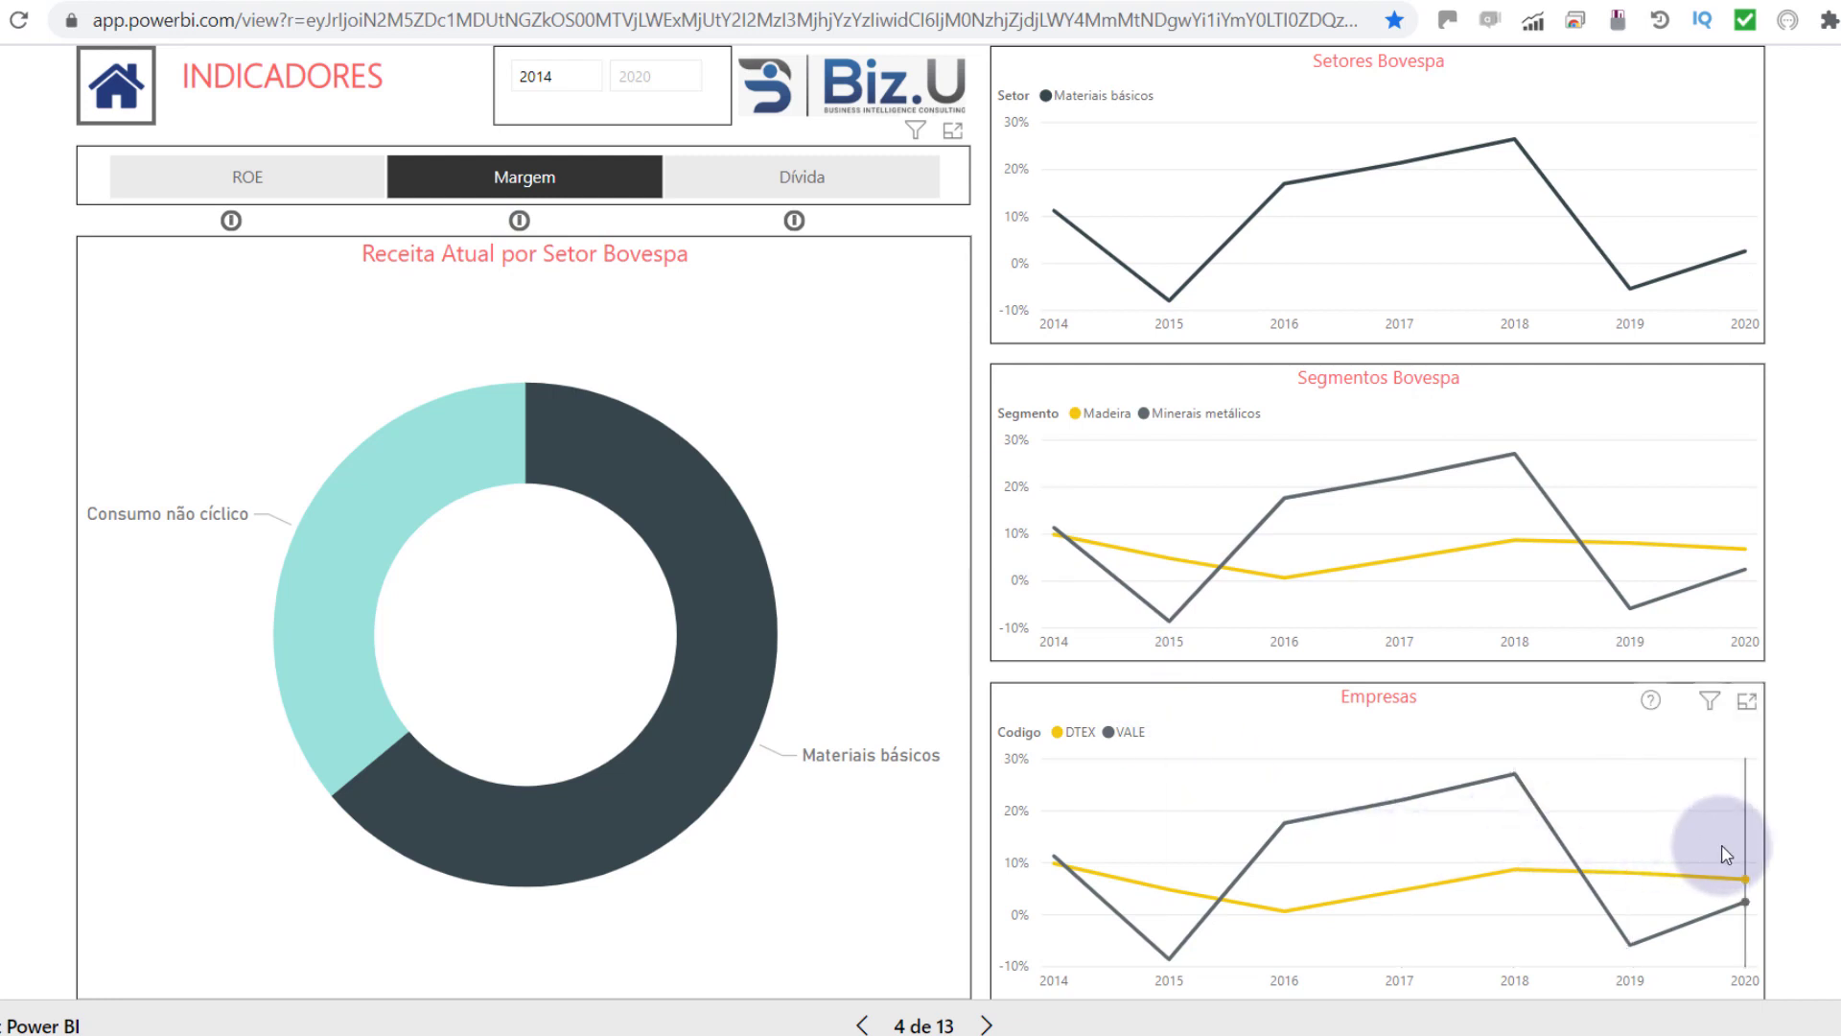
pyautogui.moveTo(1726, 854)
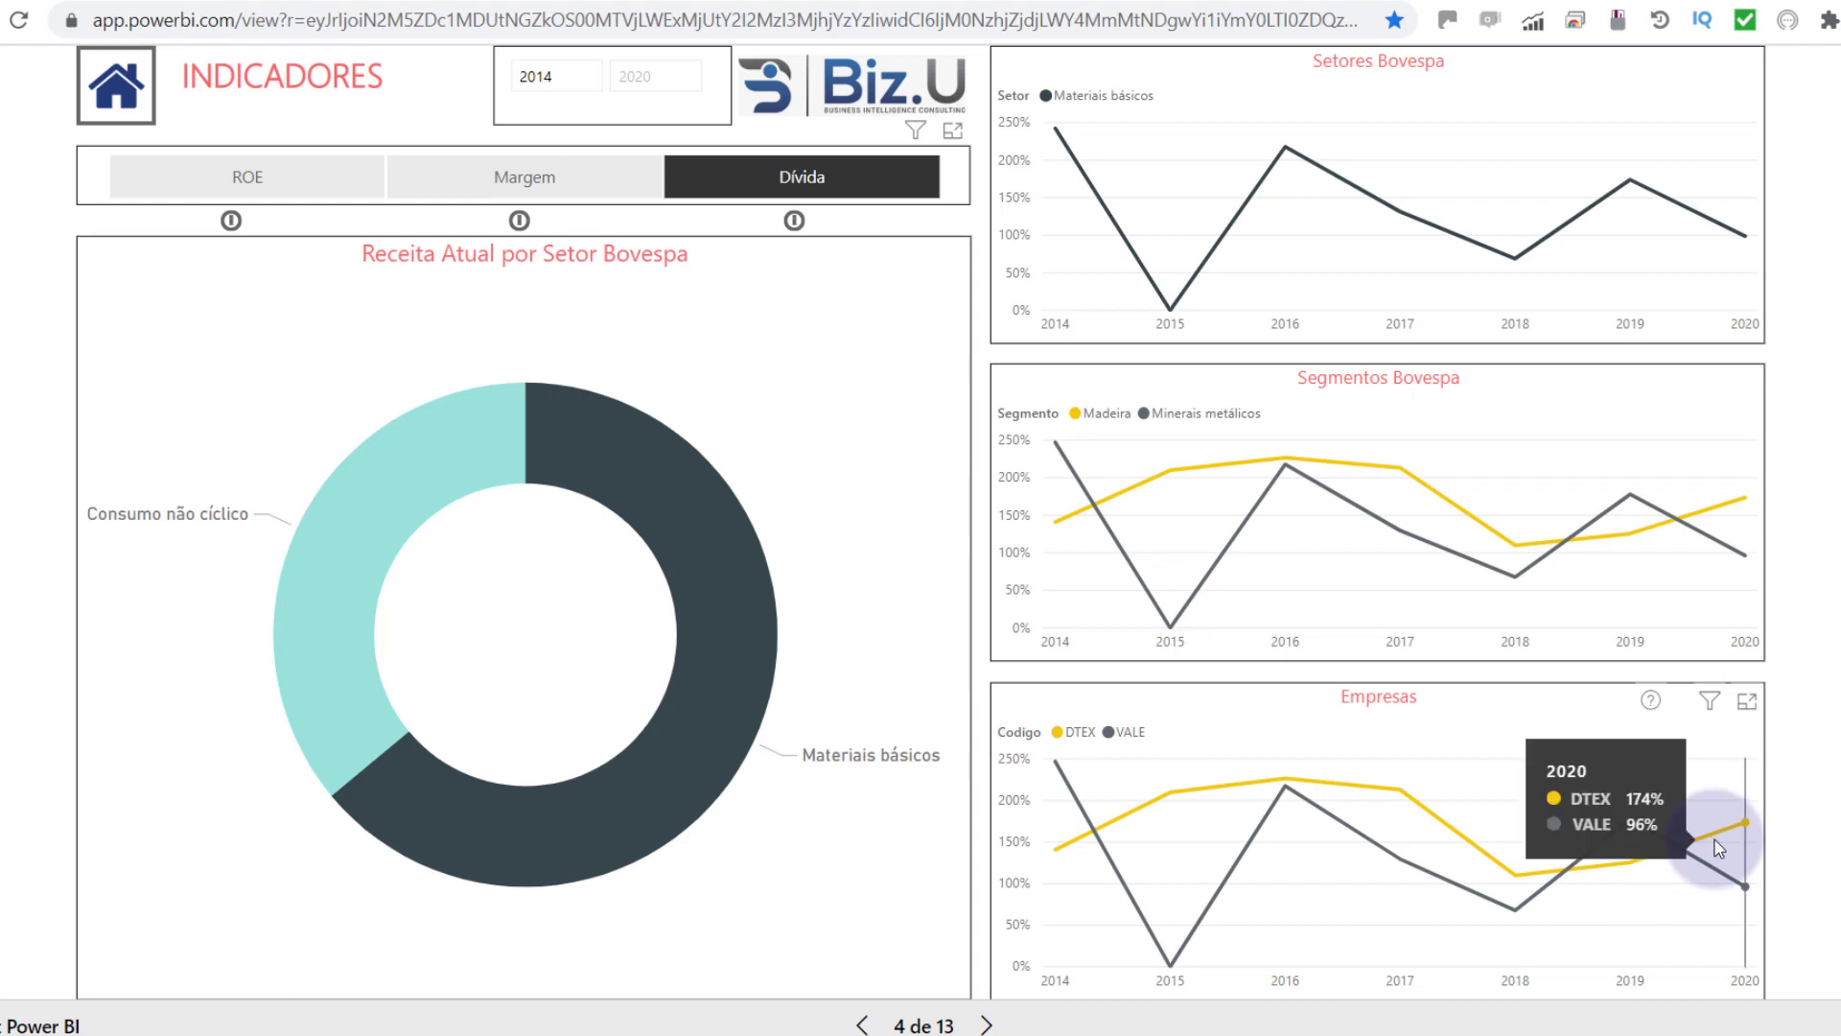
# Step: Filter the charts by Consumo não cíclico and compare its companies' 2020 Dívida and Margem, ending on the ROE indicator
pyautogui.click(430, 482)
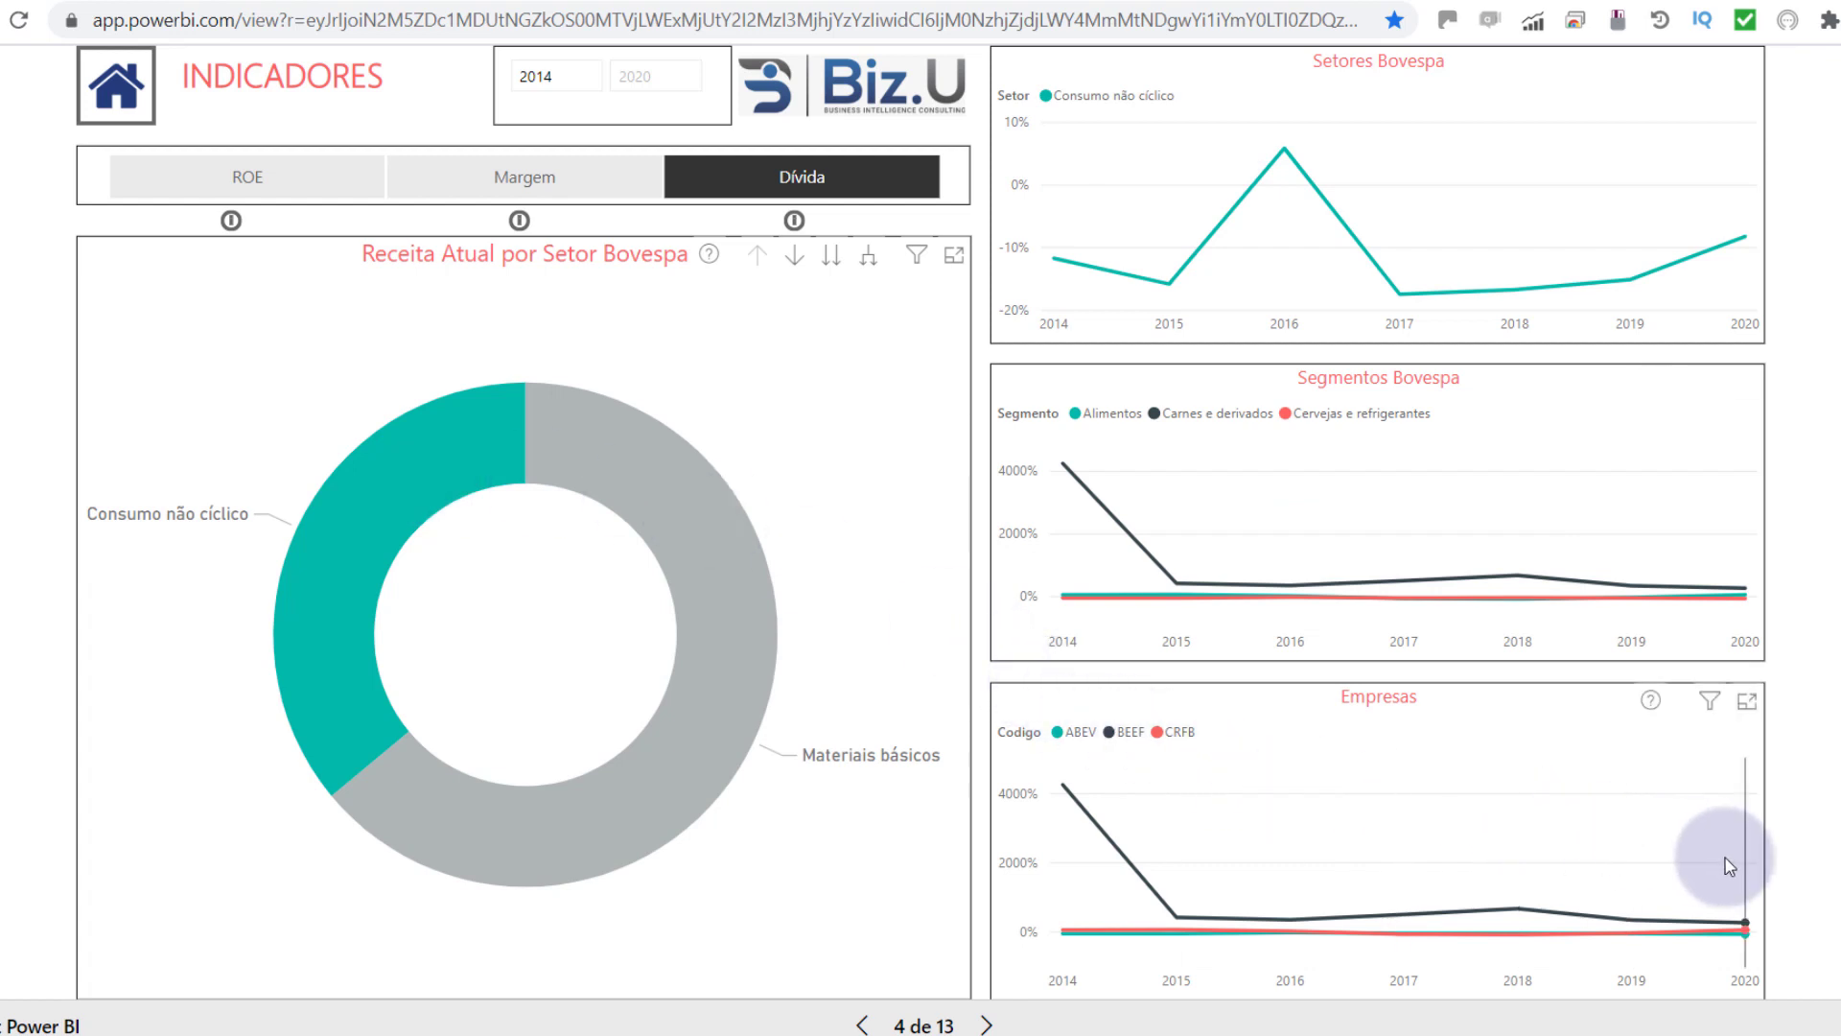
pyautogui.moveTo(1724, 857)
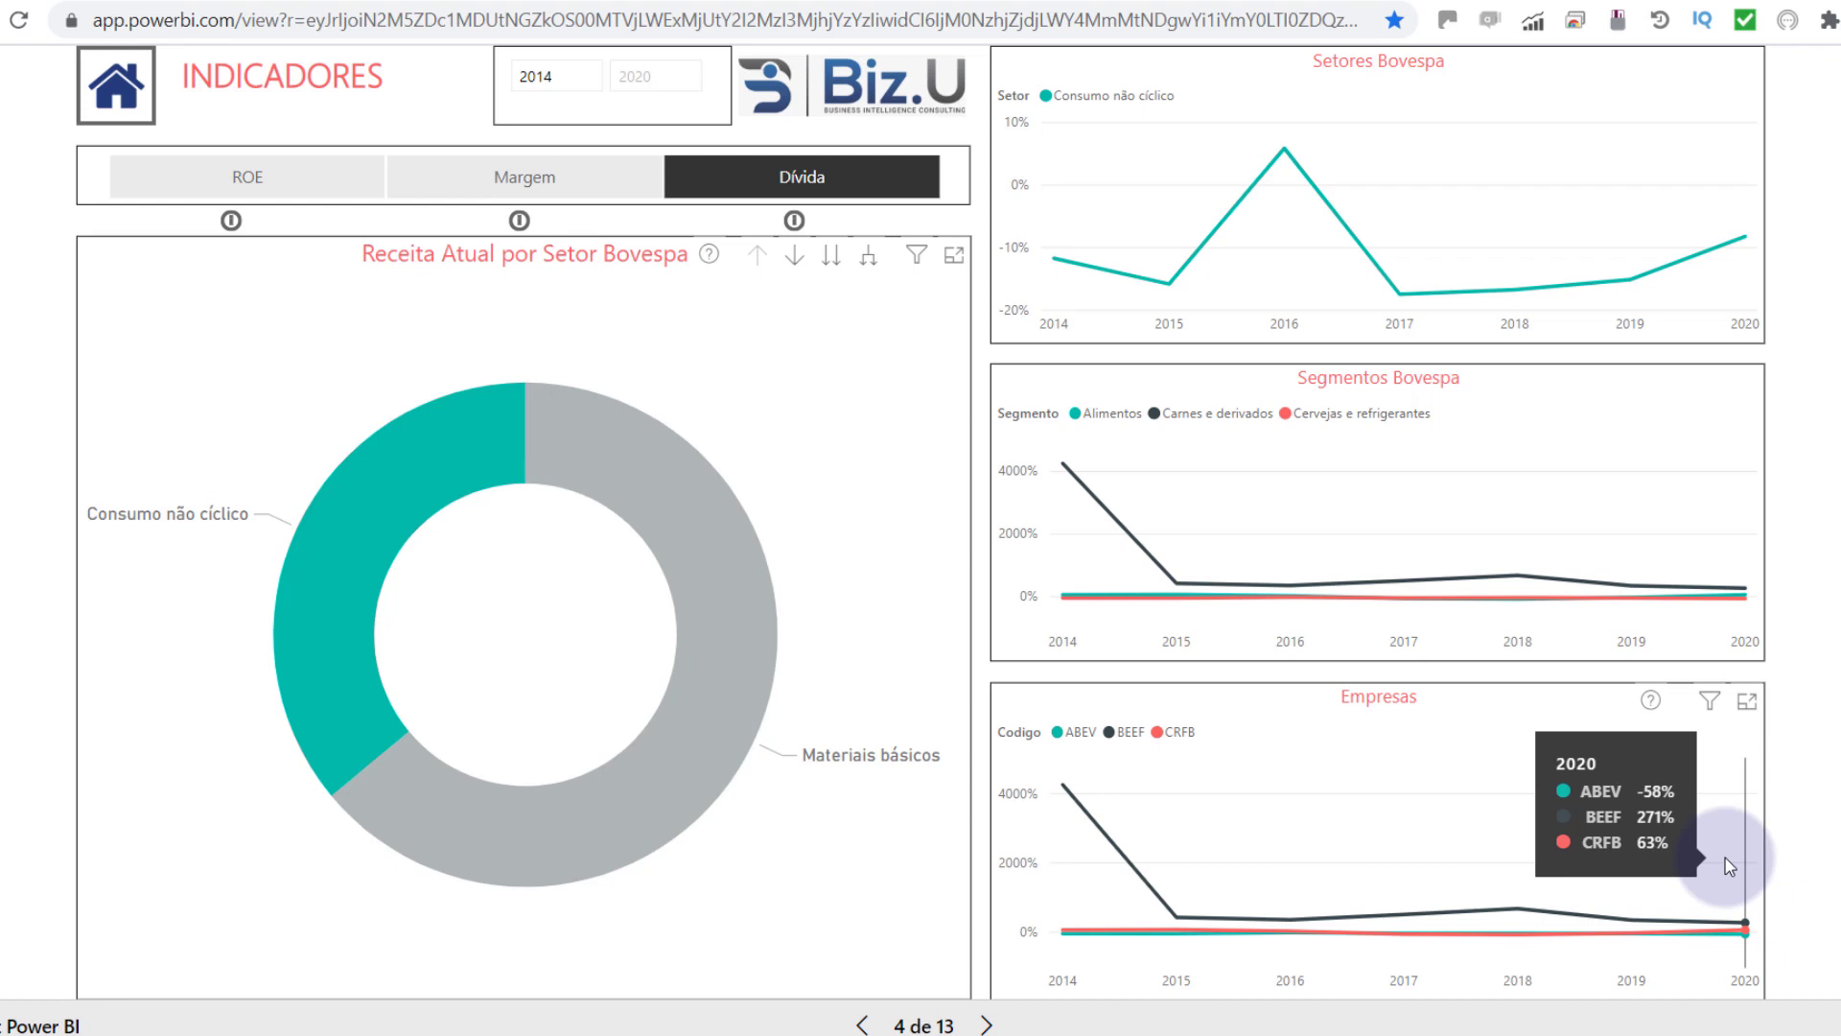
pyautogui.click(543, 177)
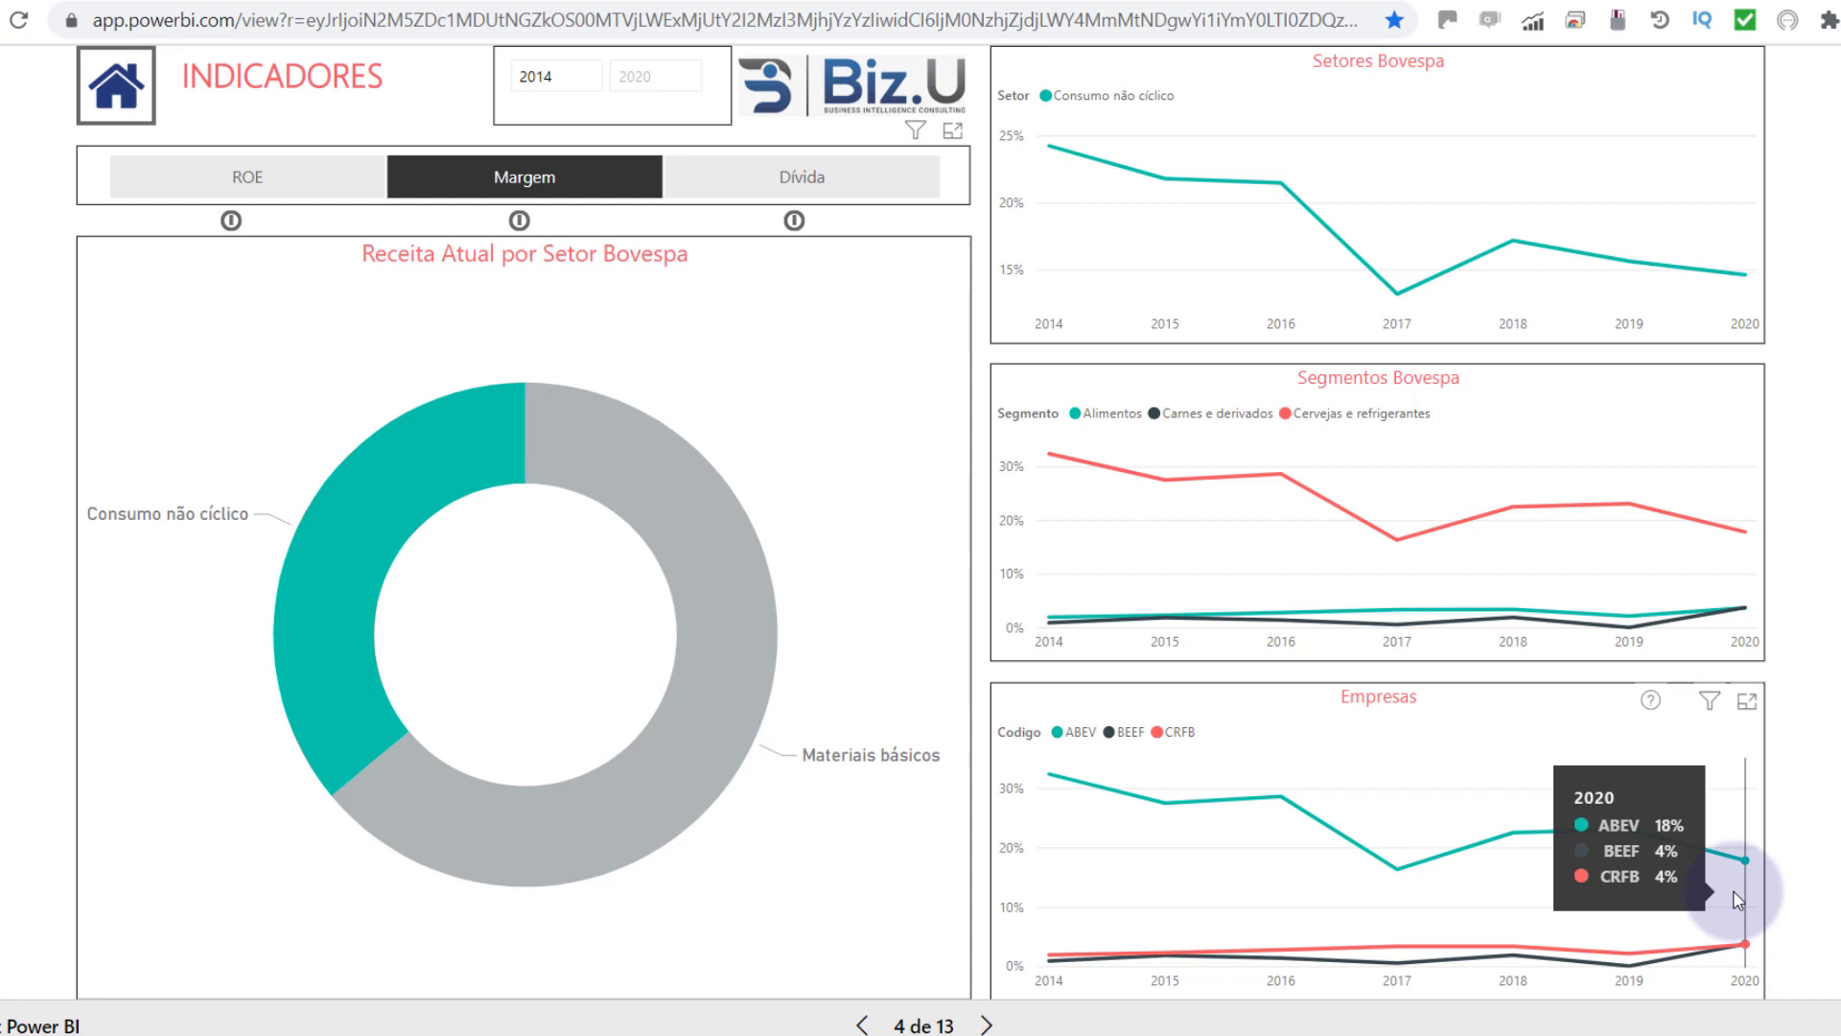
pyautogui.click(343, 188)
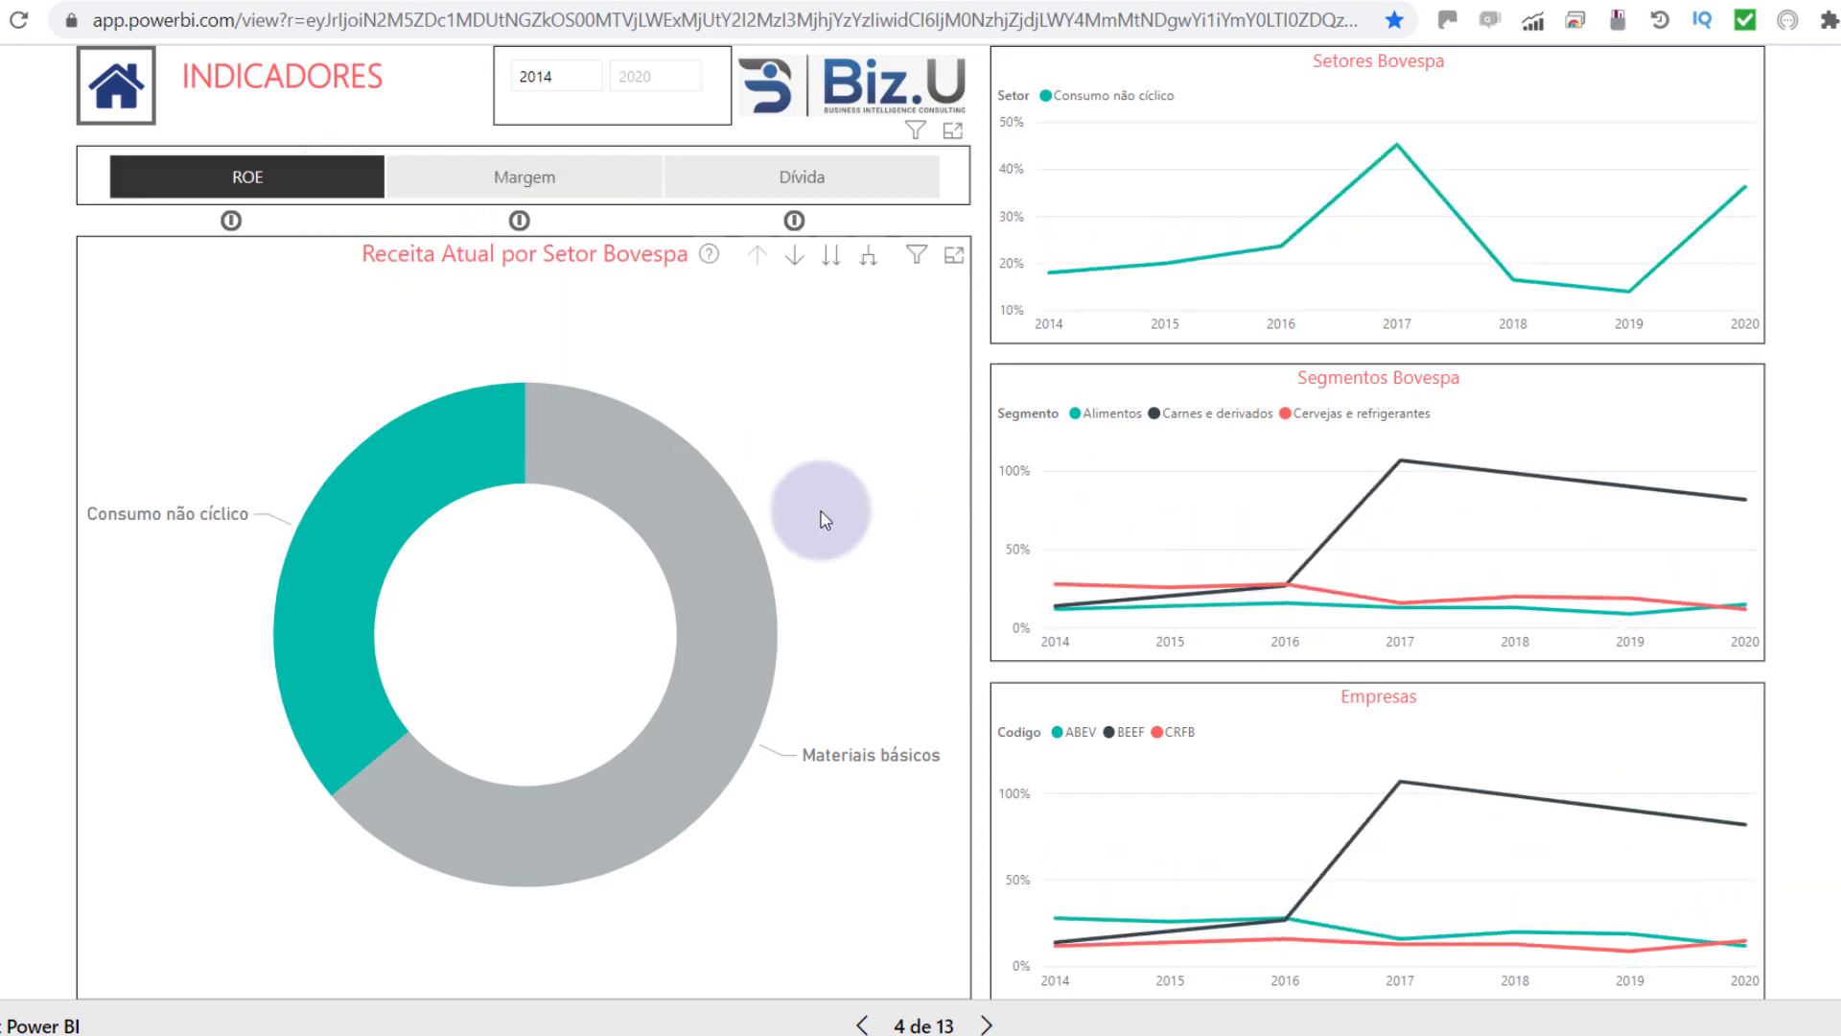
# Step: Inspect the companies' 2020 ROE and clear the Consumo não cíclico sector filter
pyautogui.moveTo(1747, 825)
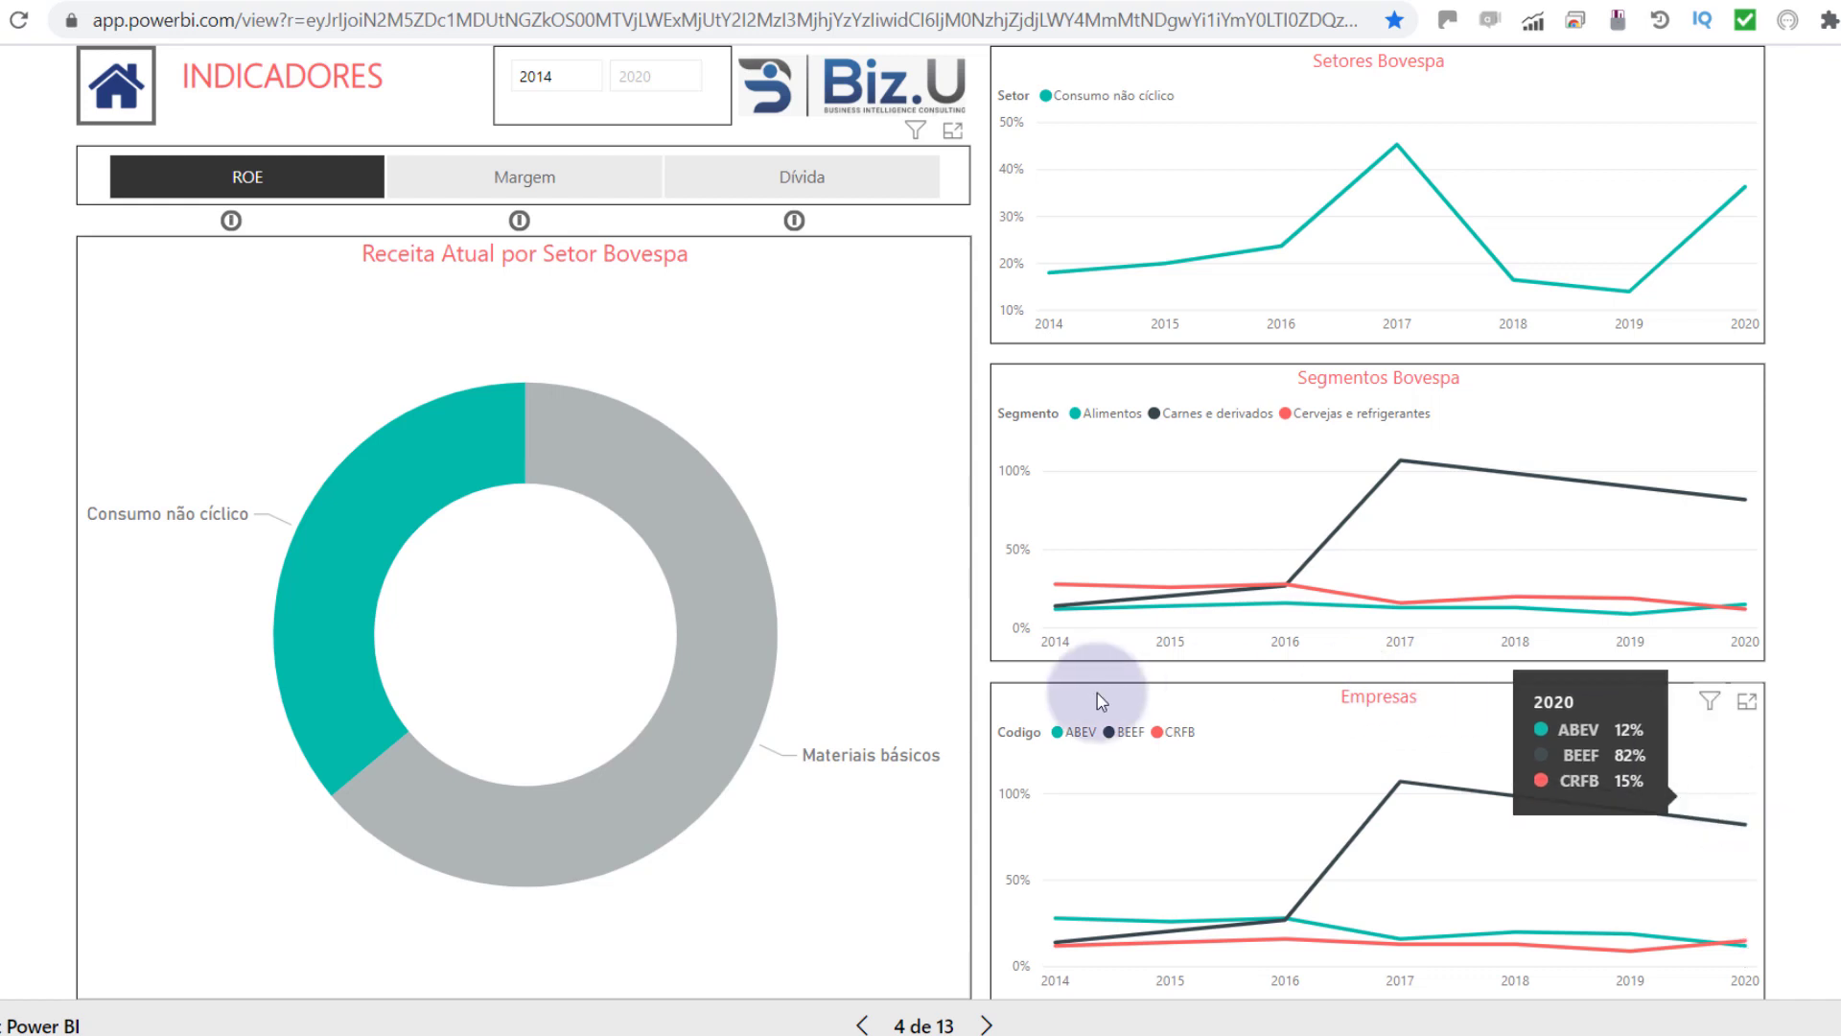
pyautogui.click(479, 491)
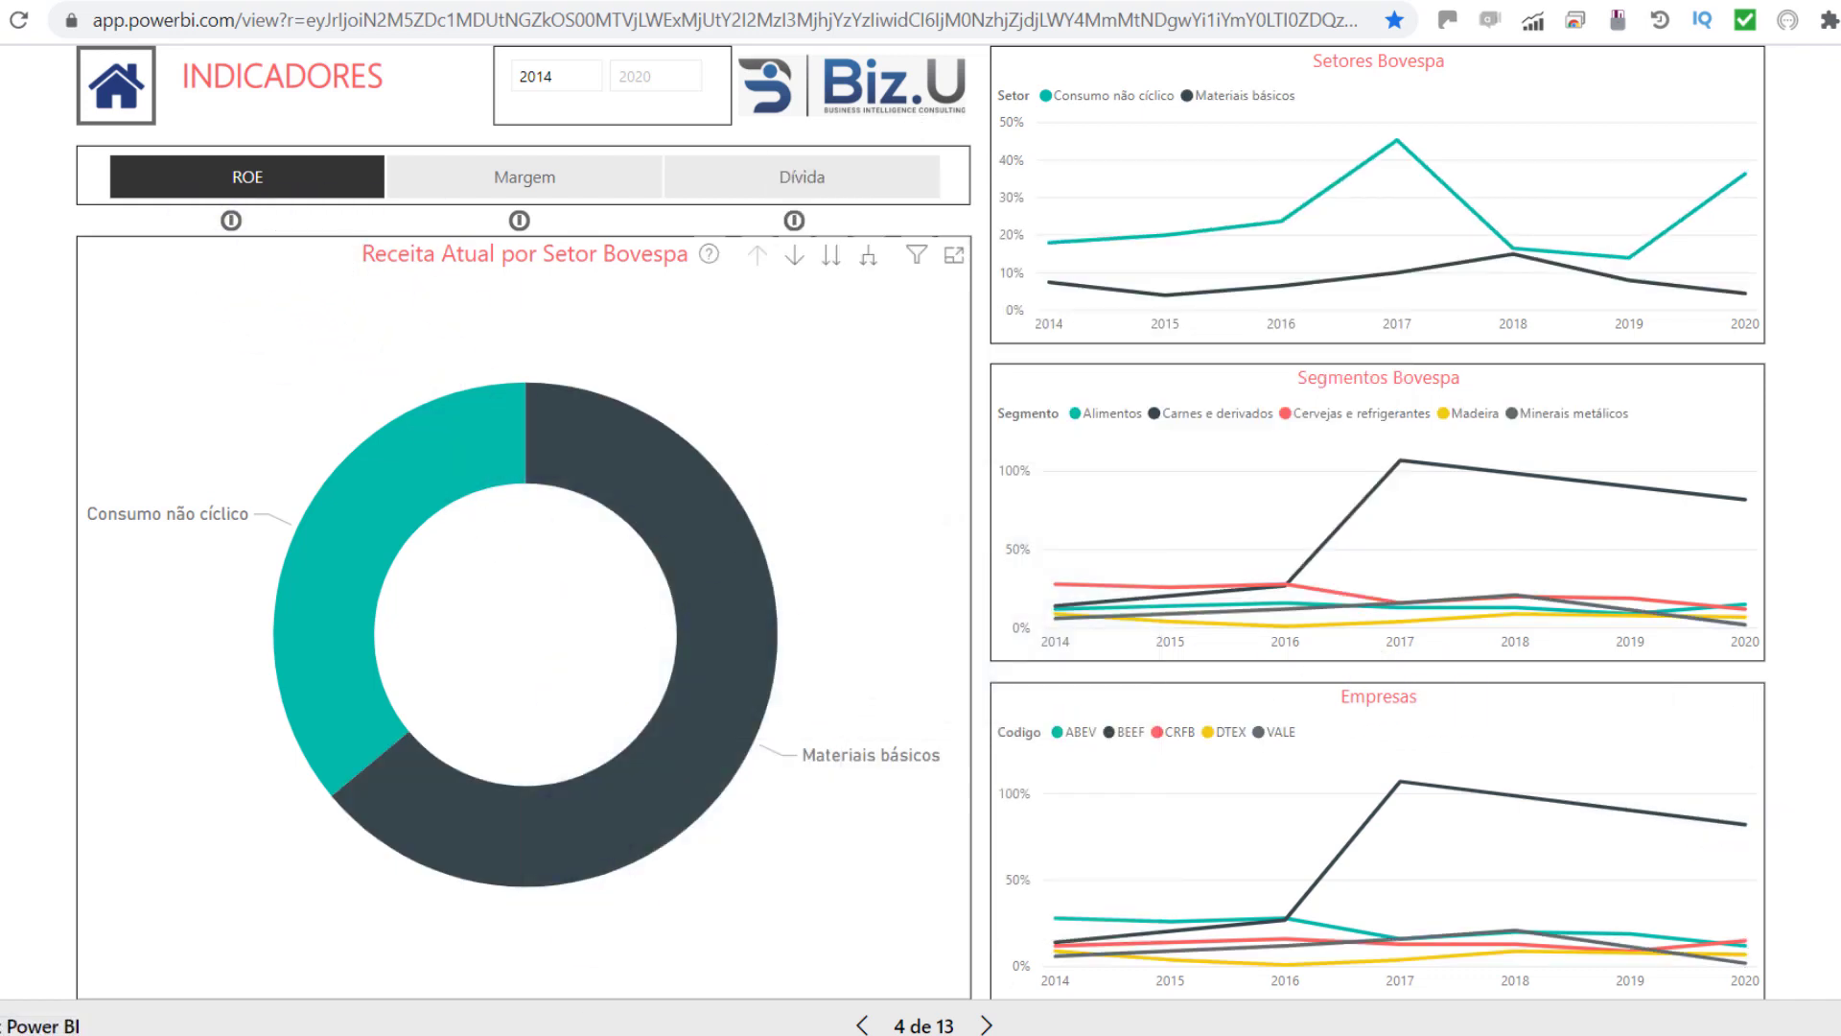
# Step: Open the Margens report page and inspect the margin details of the Materiais básicos sector
pyautogui.click(920, 1024)
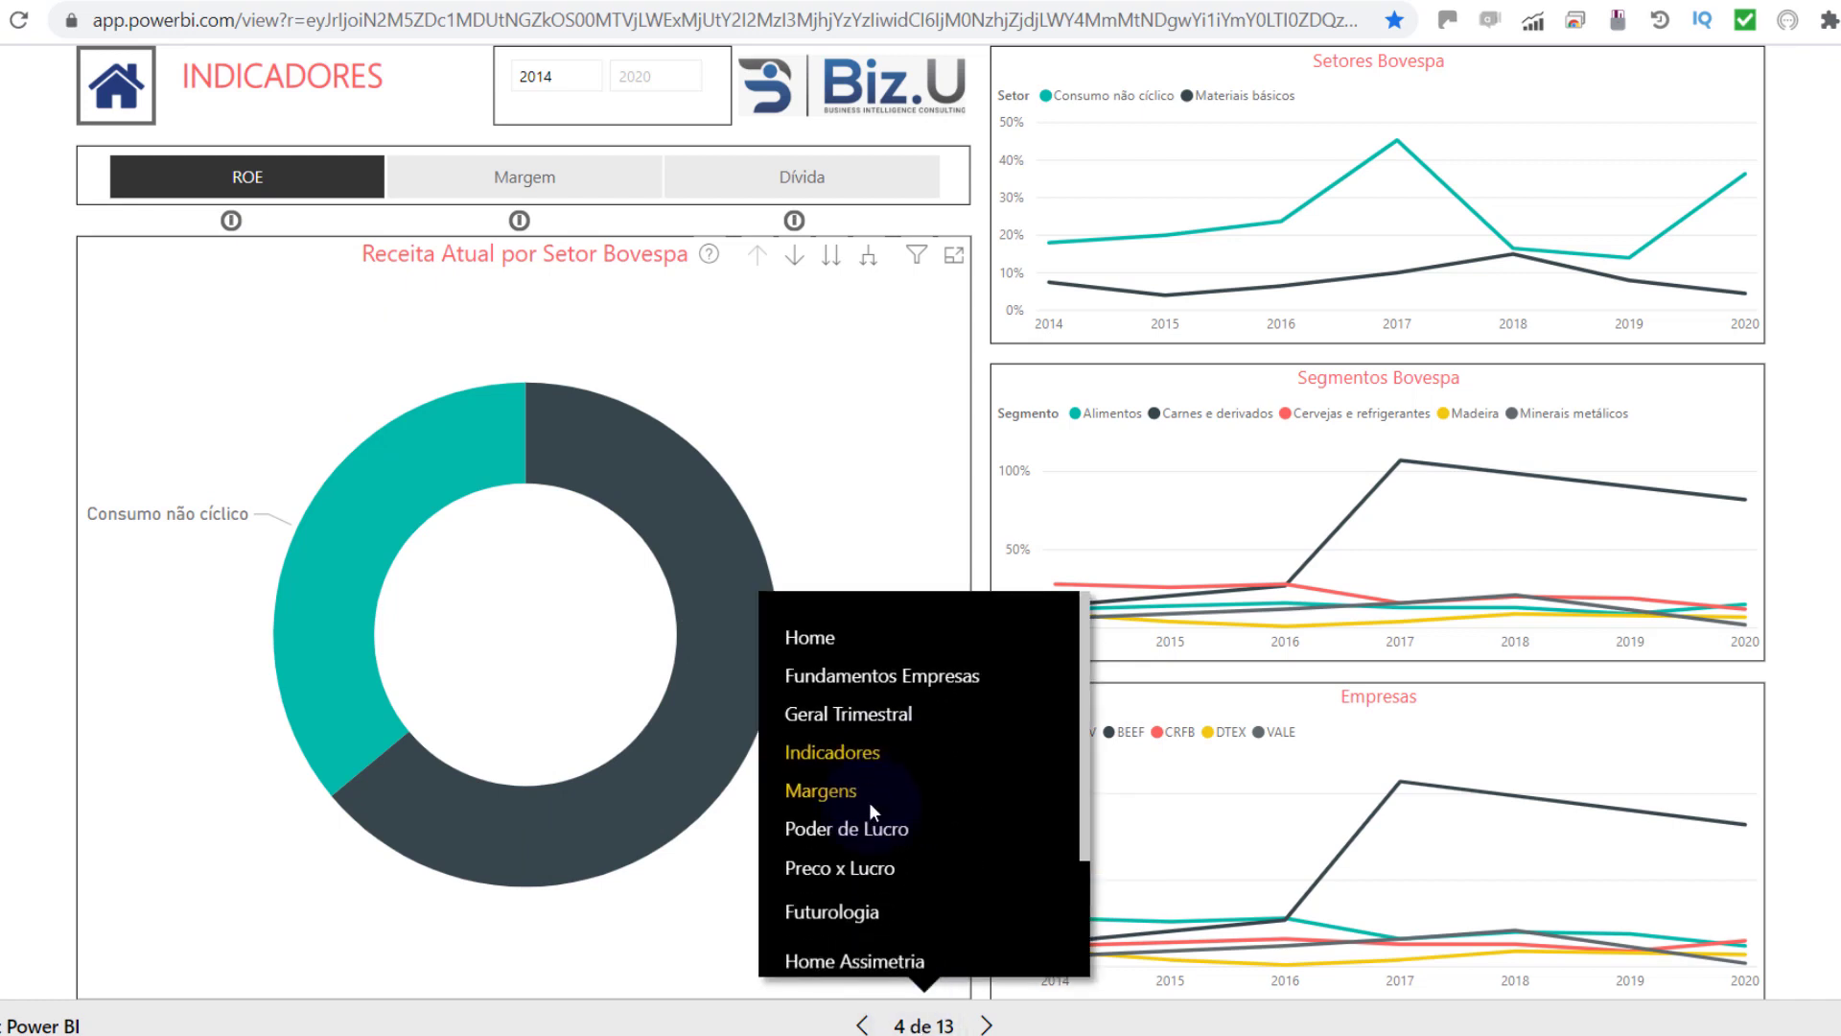
pyautogui.click(853, 800)
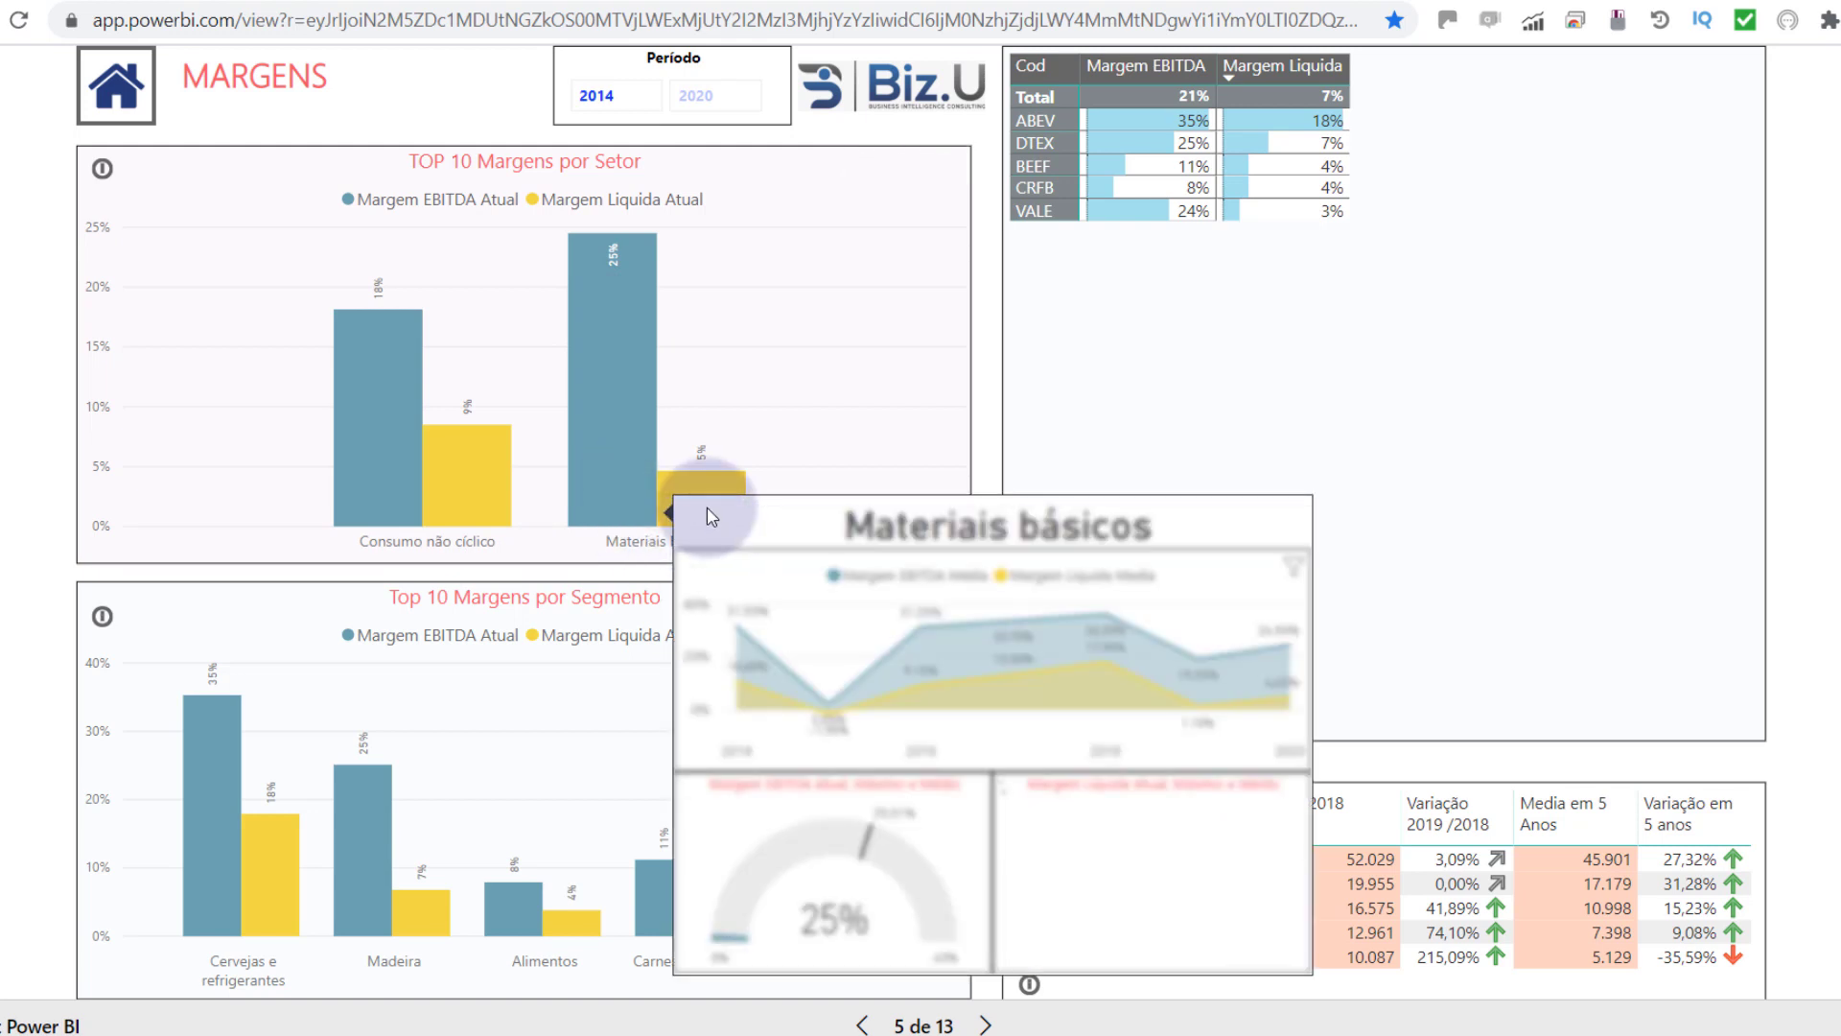
pyautogui.moveTo(710, 516)
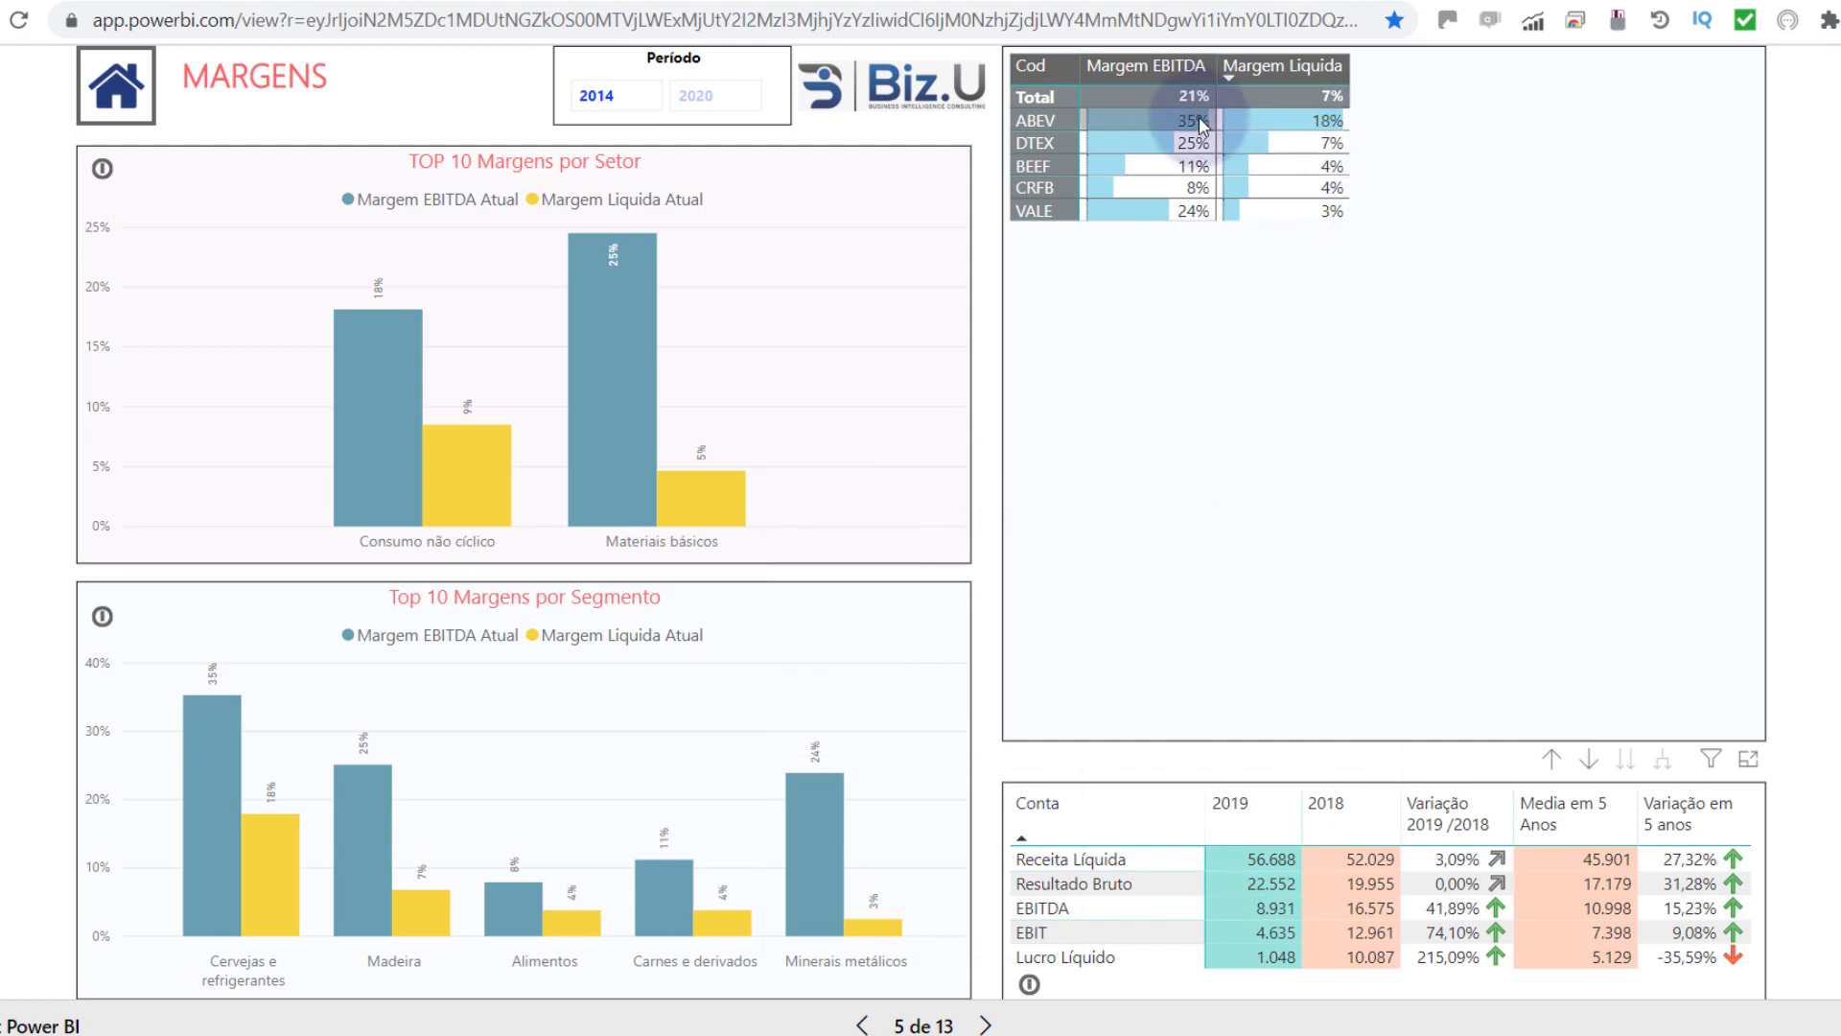
# Step: Sort the company margins table by Margem EBITDA and inspect the margin details of ABEV
pyautogui.click(1164, 67)
pyautogui.moveTo(1168, 129)
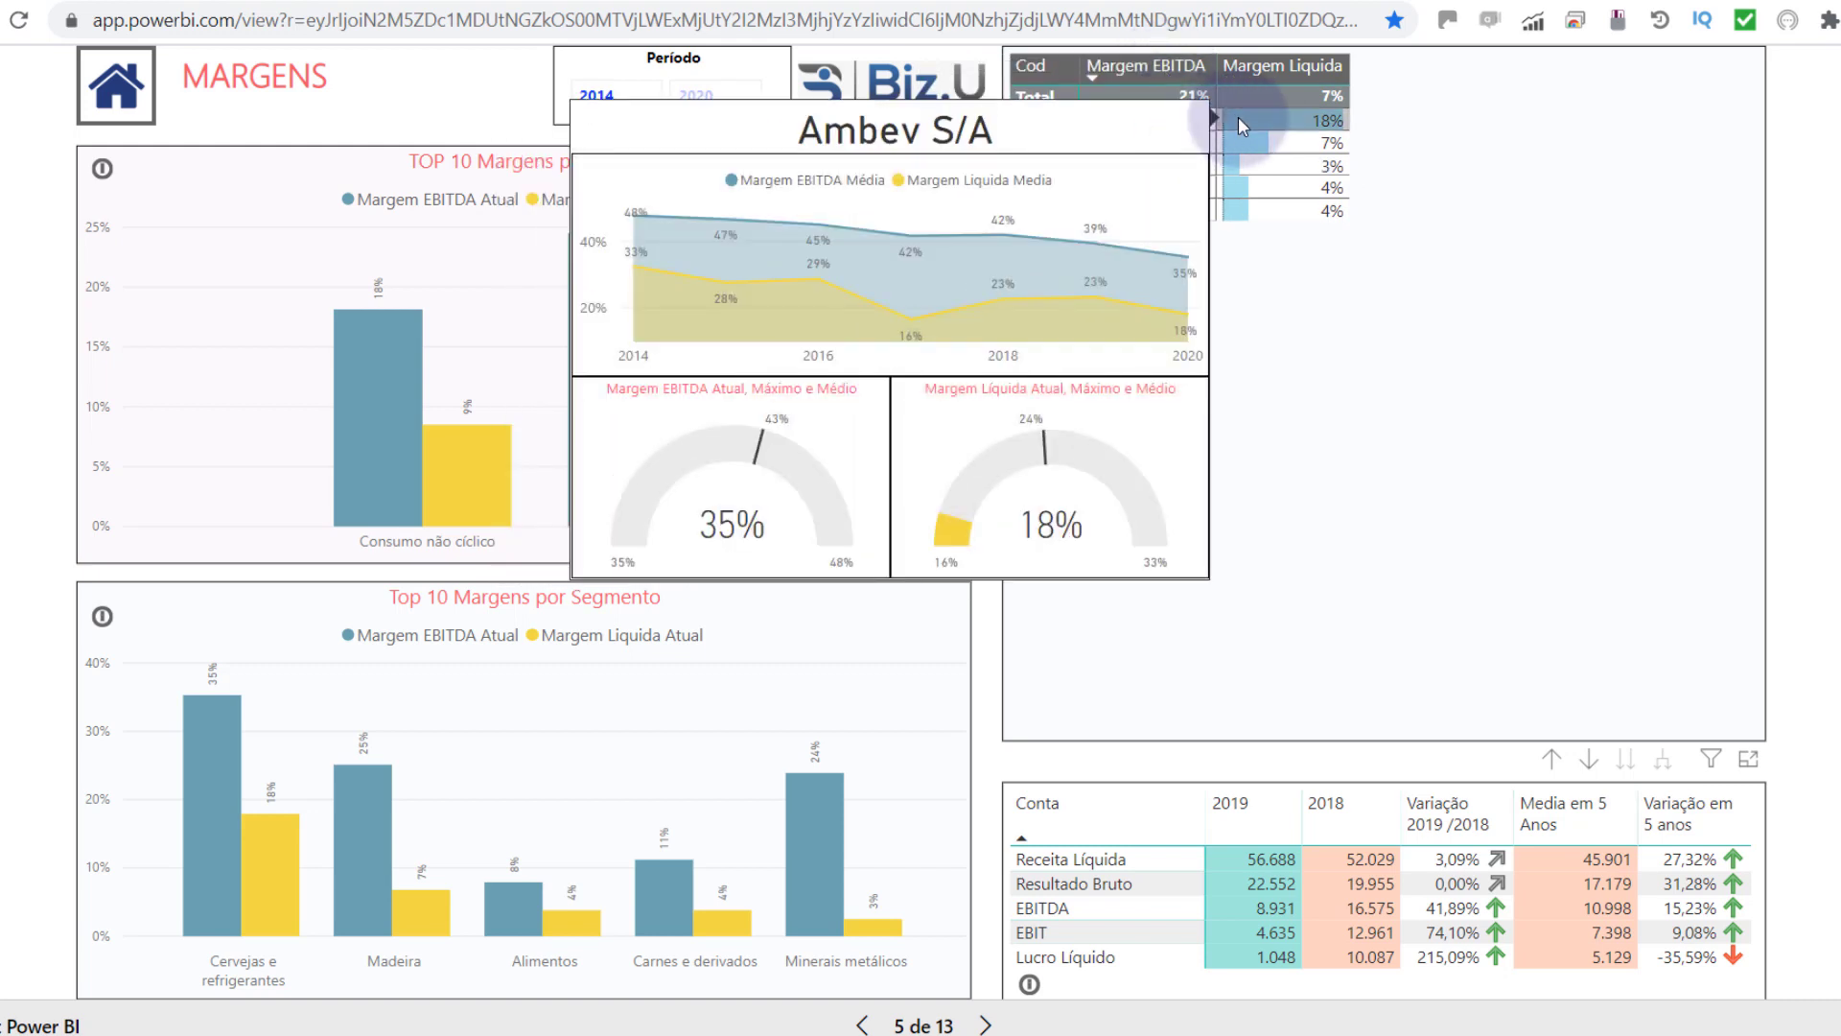
pyautogui.moveTo(1256, 153)
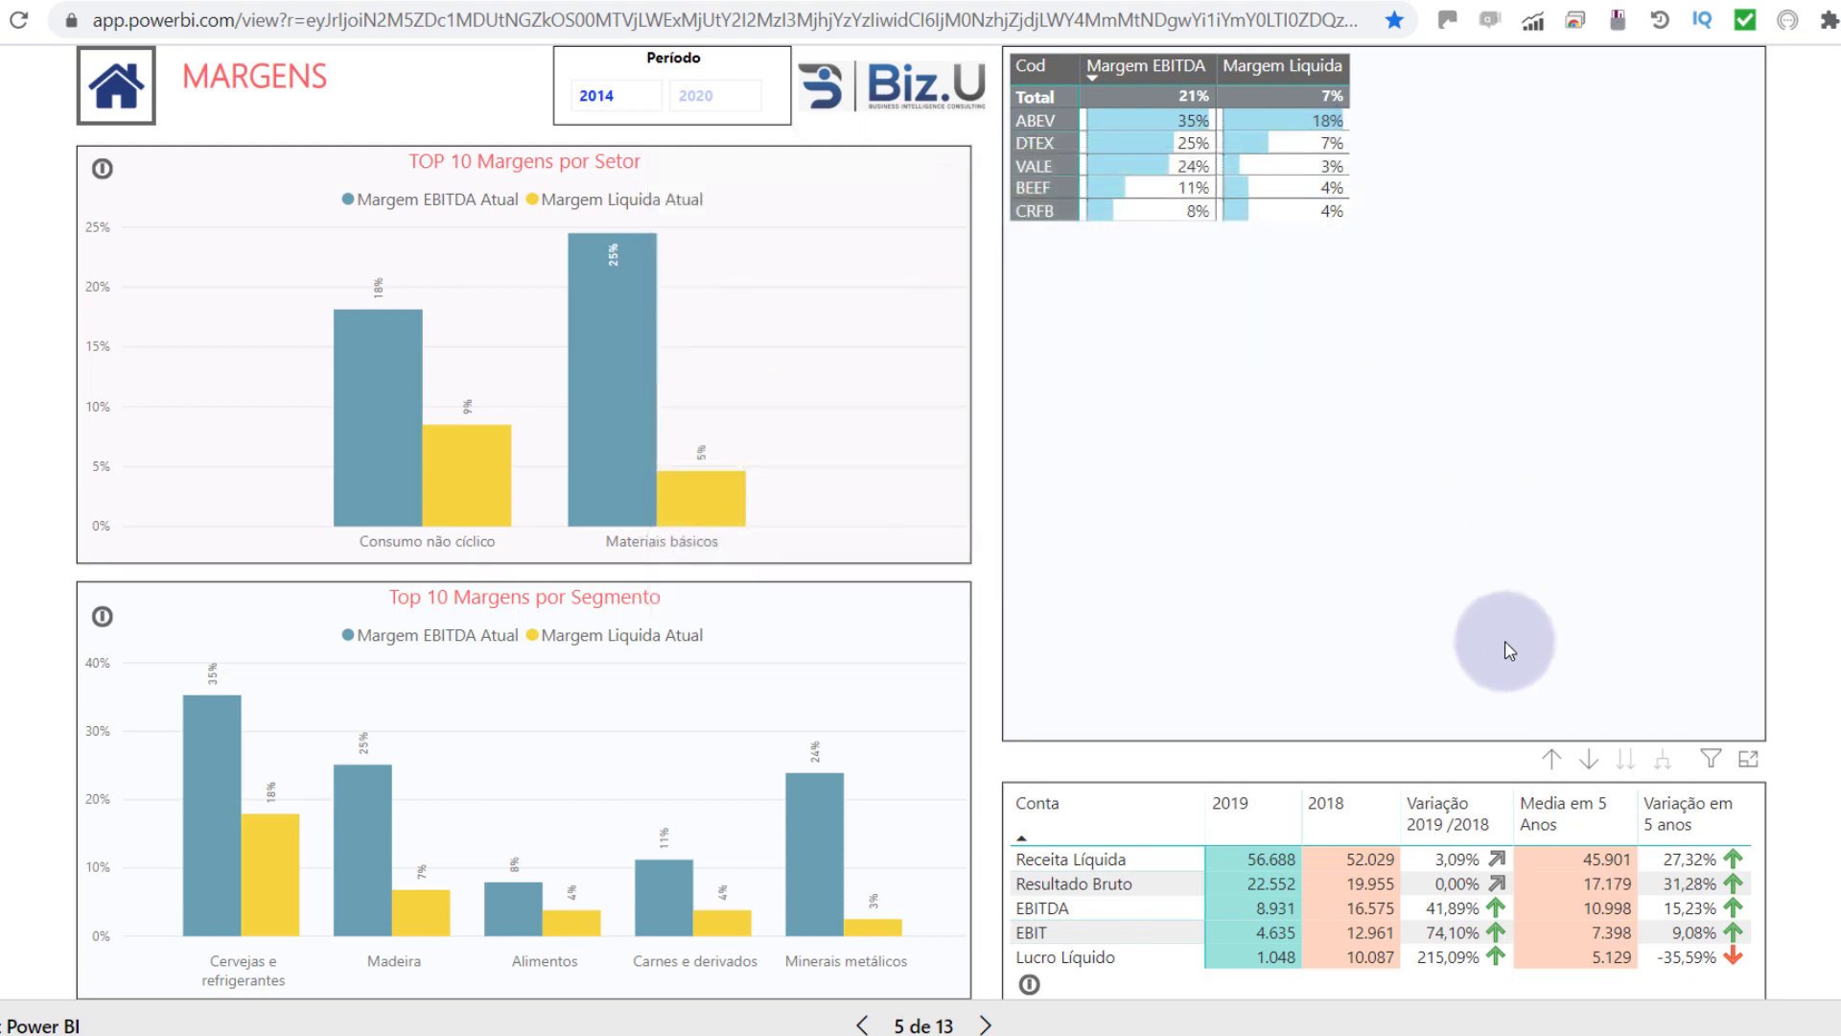
# Step: Open the Poder de Lucro e Ágio report page and filter it by VALE, inspecting its 2020 P/L
pyautogui.click(985, 1021)
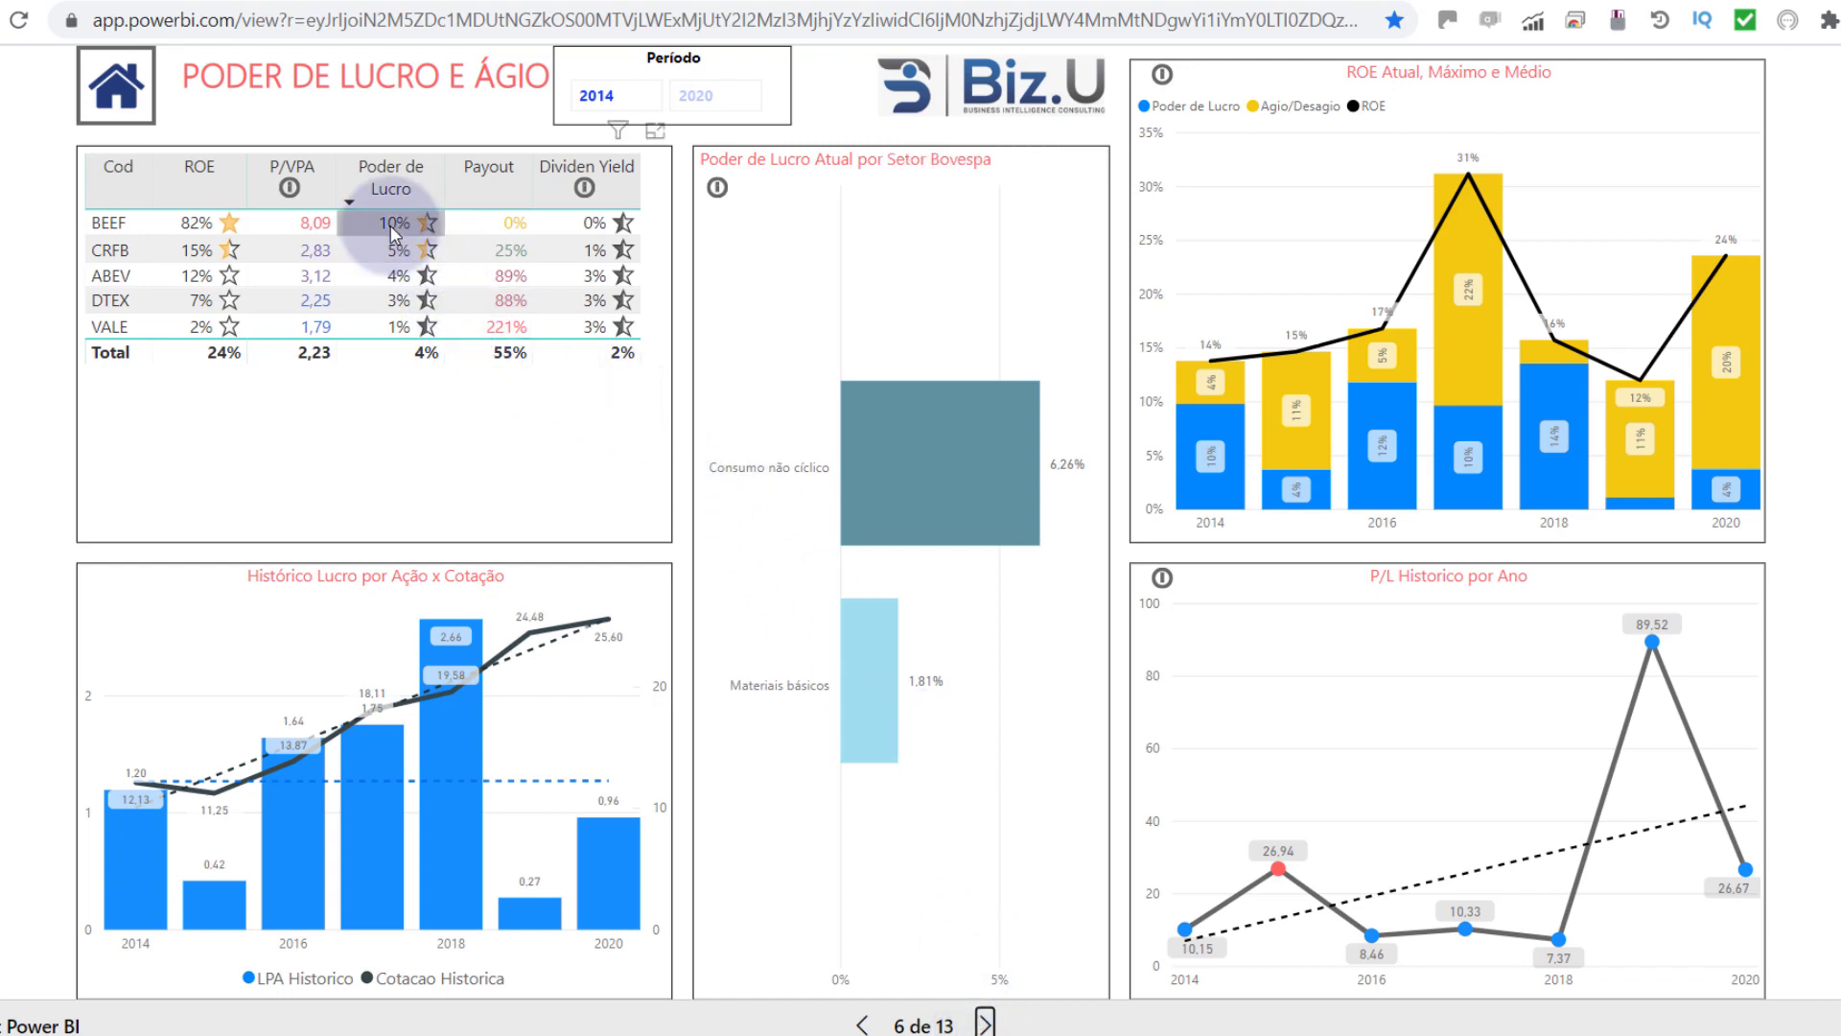
pyautogui.moveTo(391, 233)
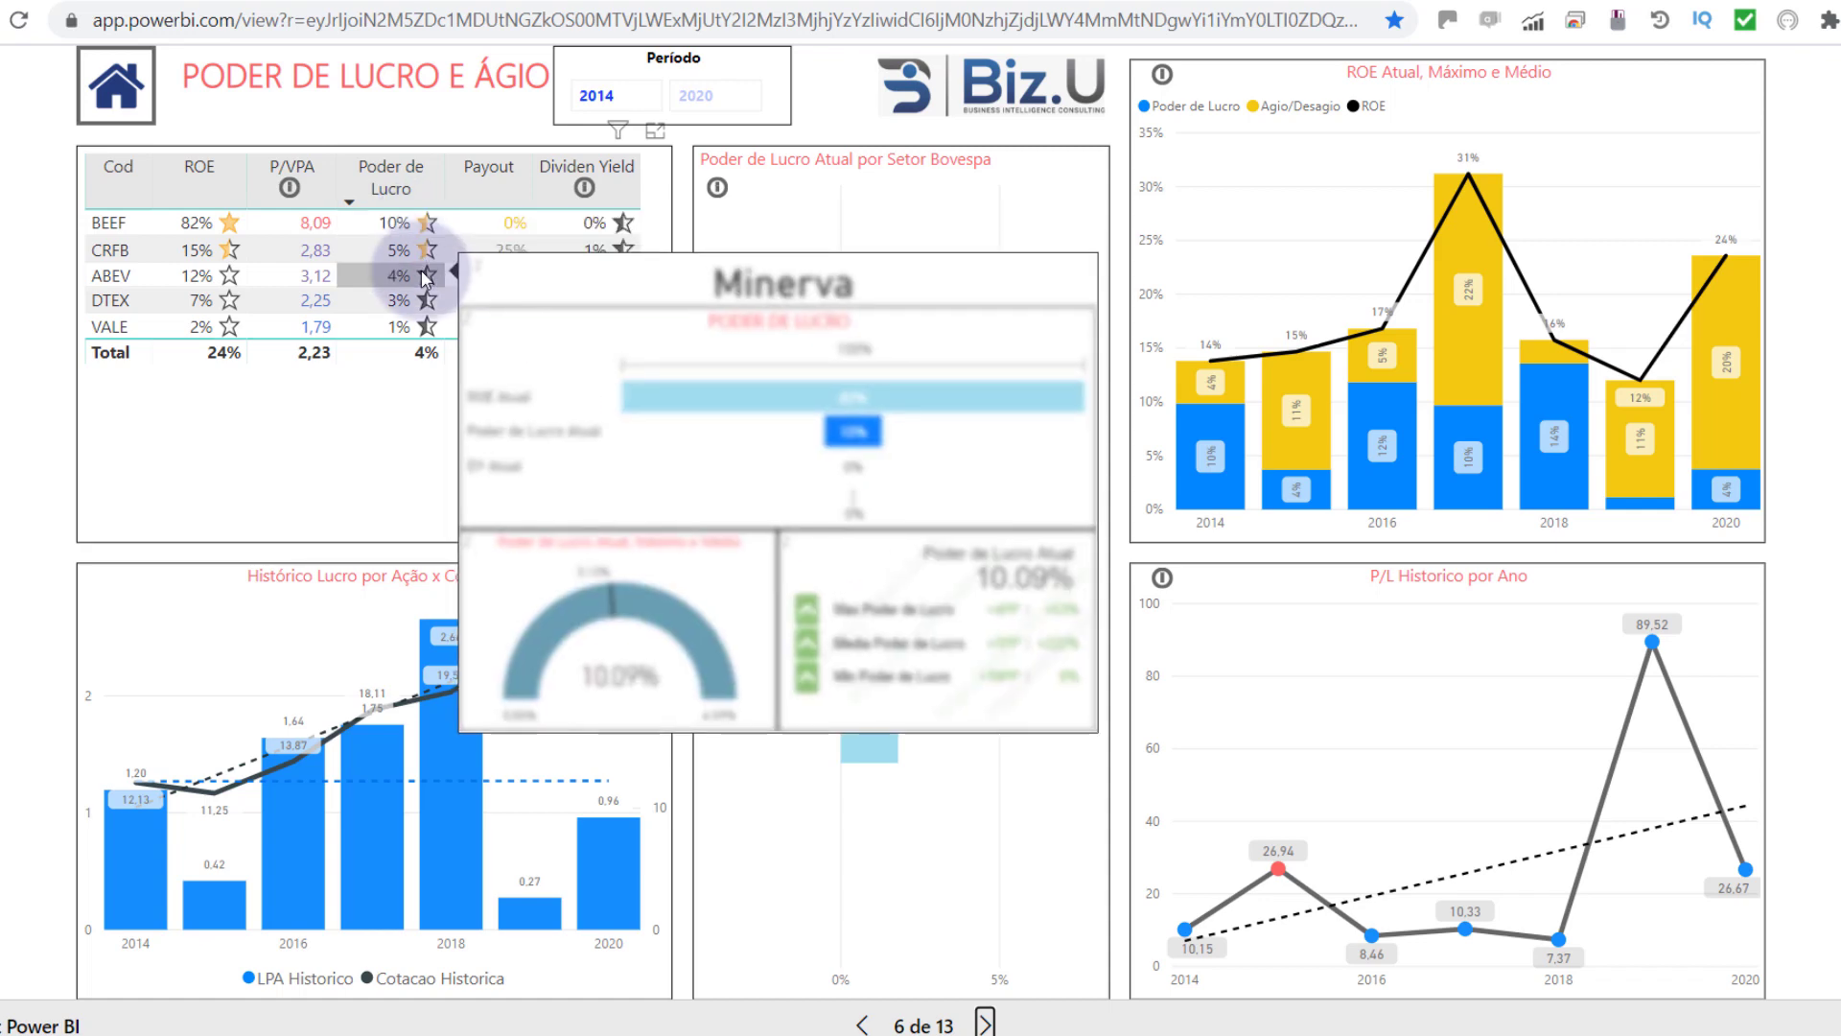
pyautogui.click(411, 331)
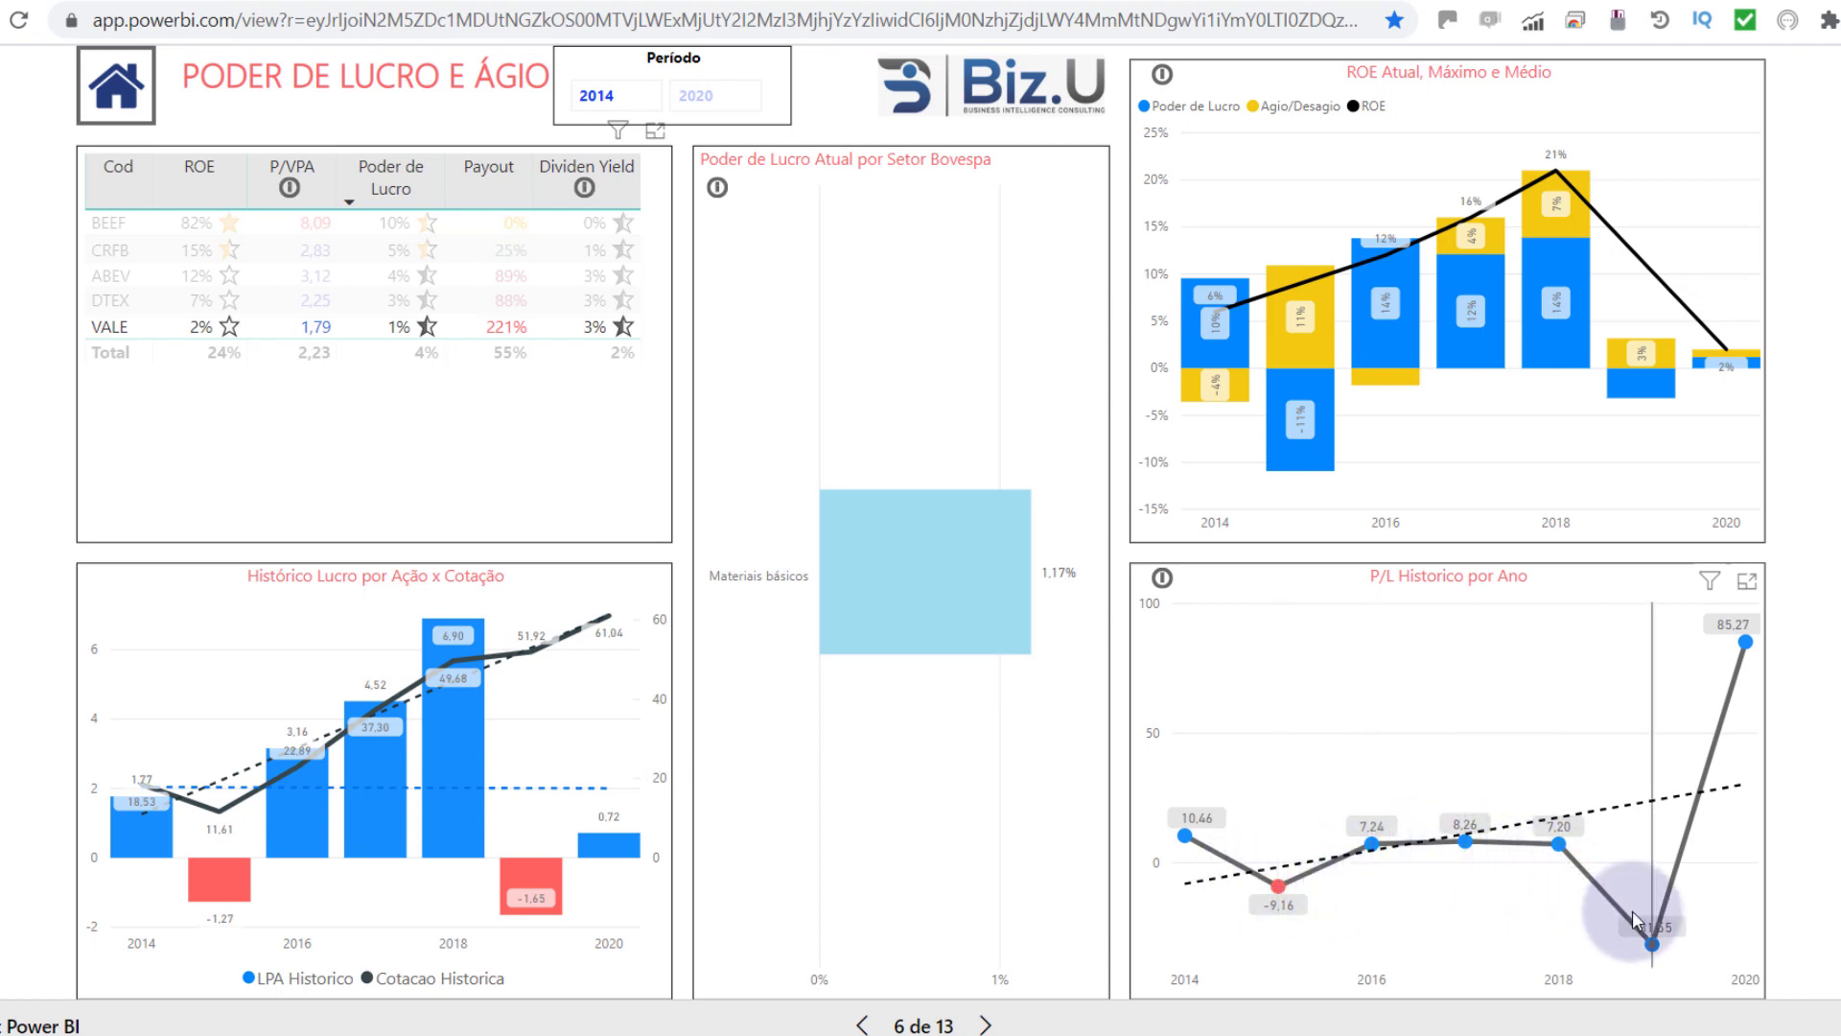
pyautogui.moveTo(1733, 635)
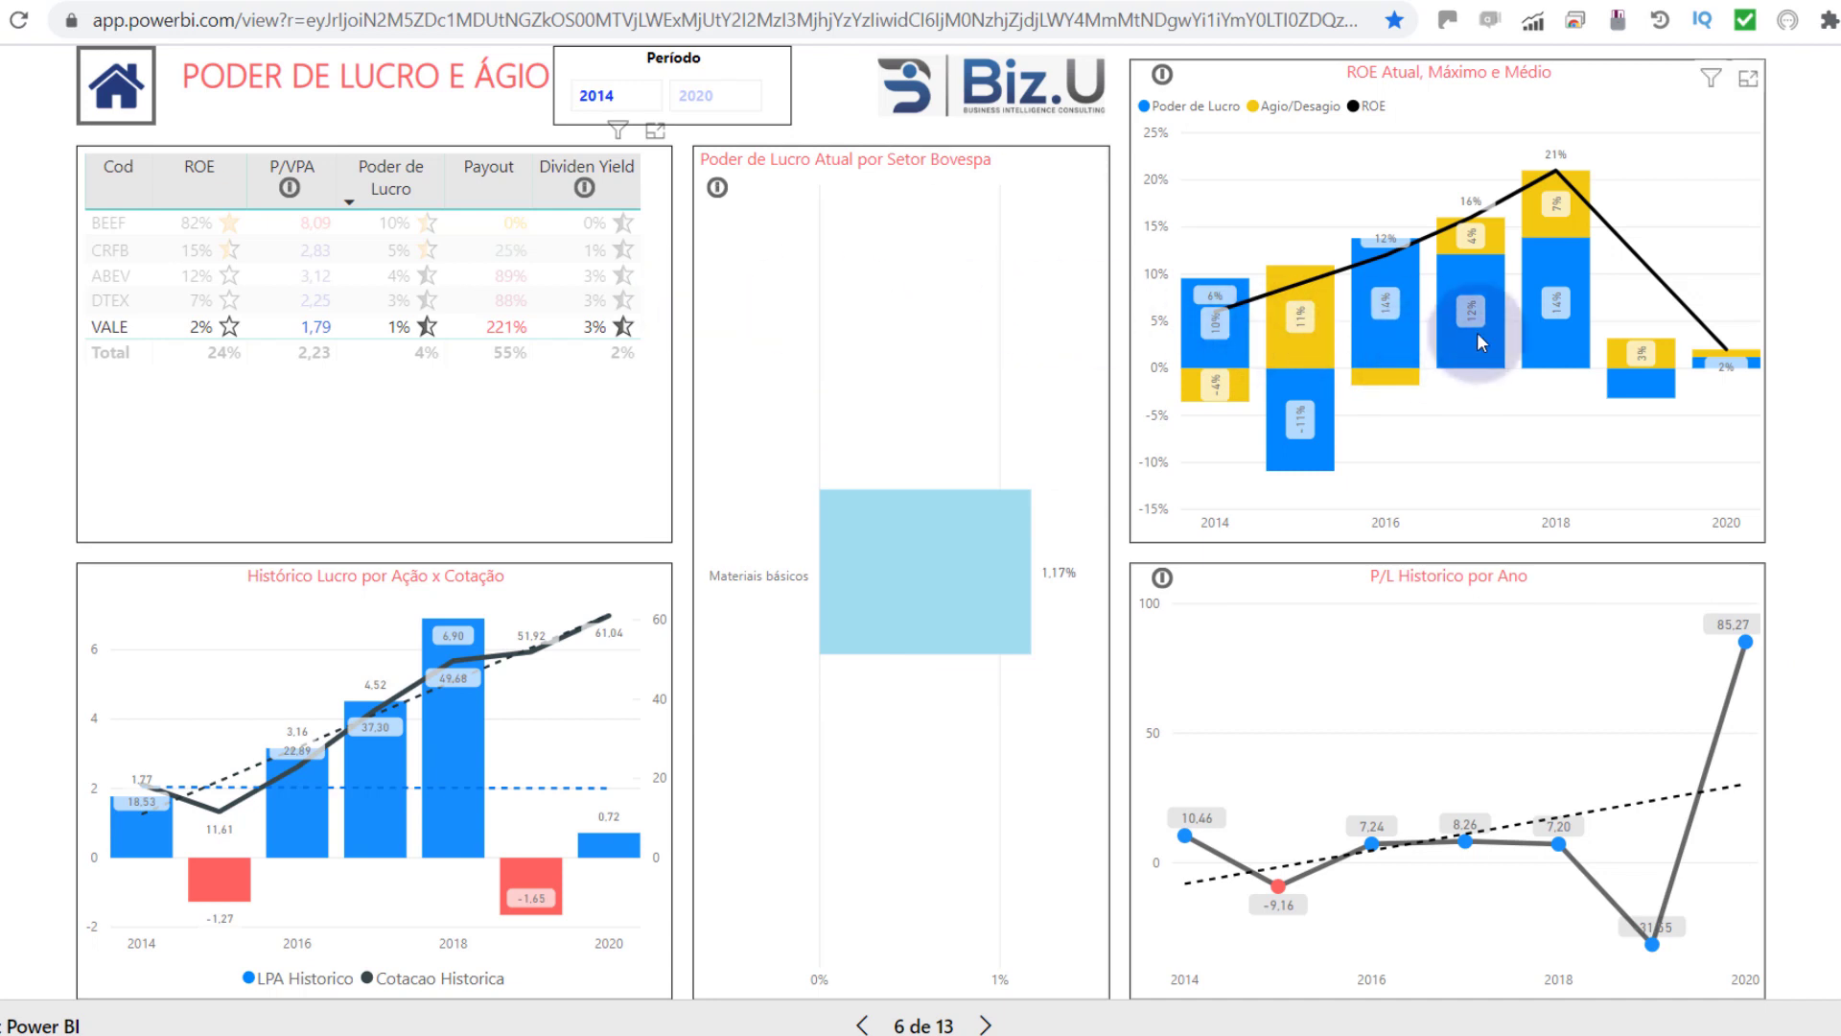
# Step: Inspect VALE's Agio/Desagio and Poder de Lucro from 2018 to 2020 and its ROE details, and clear the company filter
pyautogui.moveTo(1556, 216)
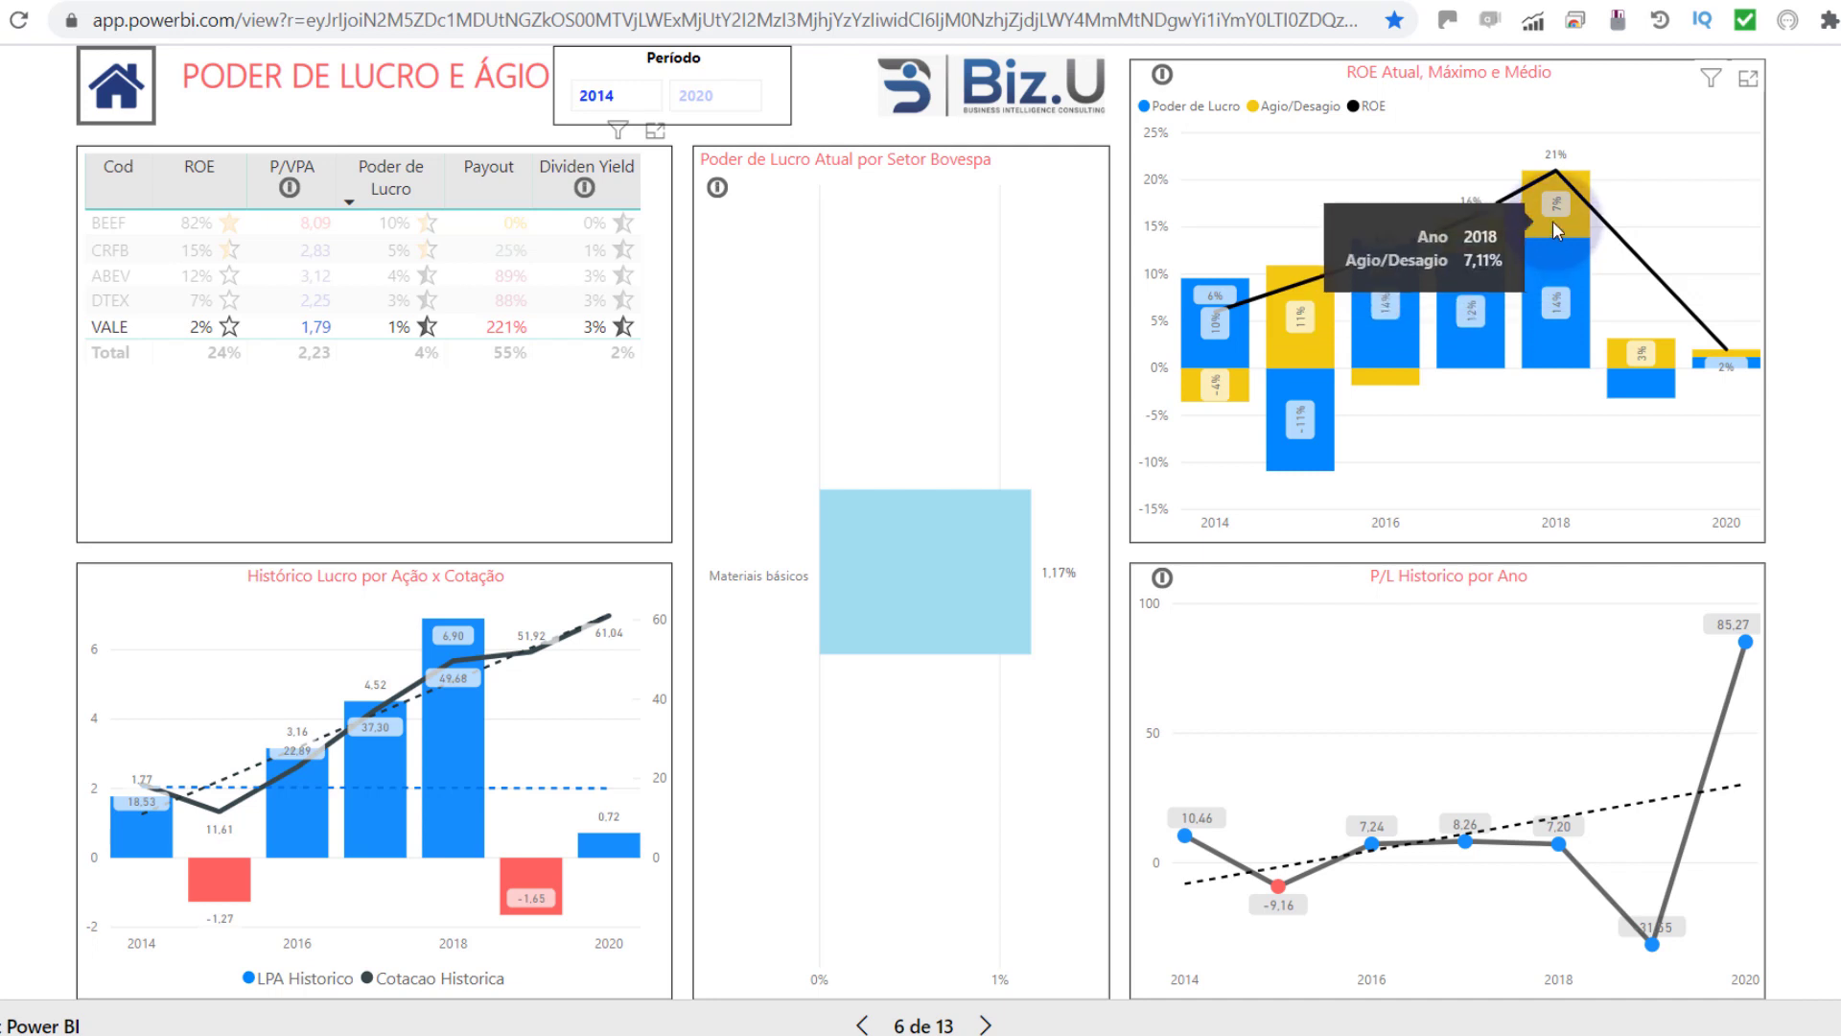
pyautogui.moveTo(1556, 305)
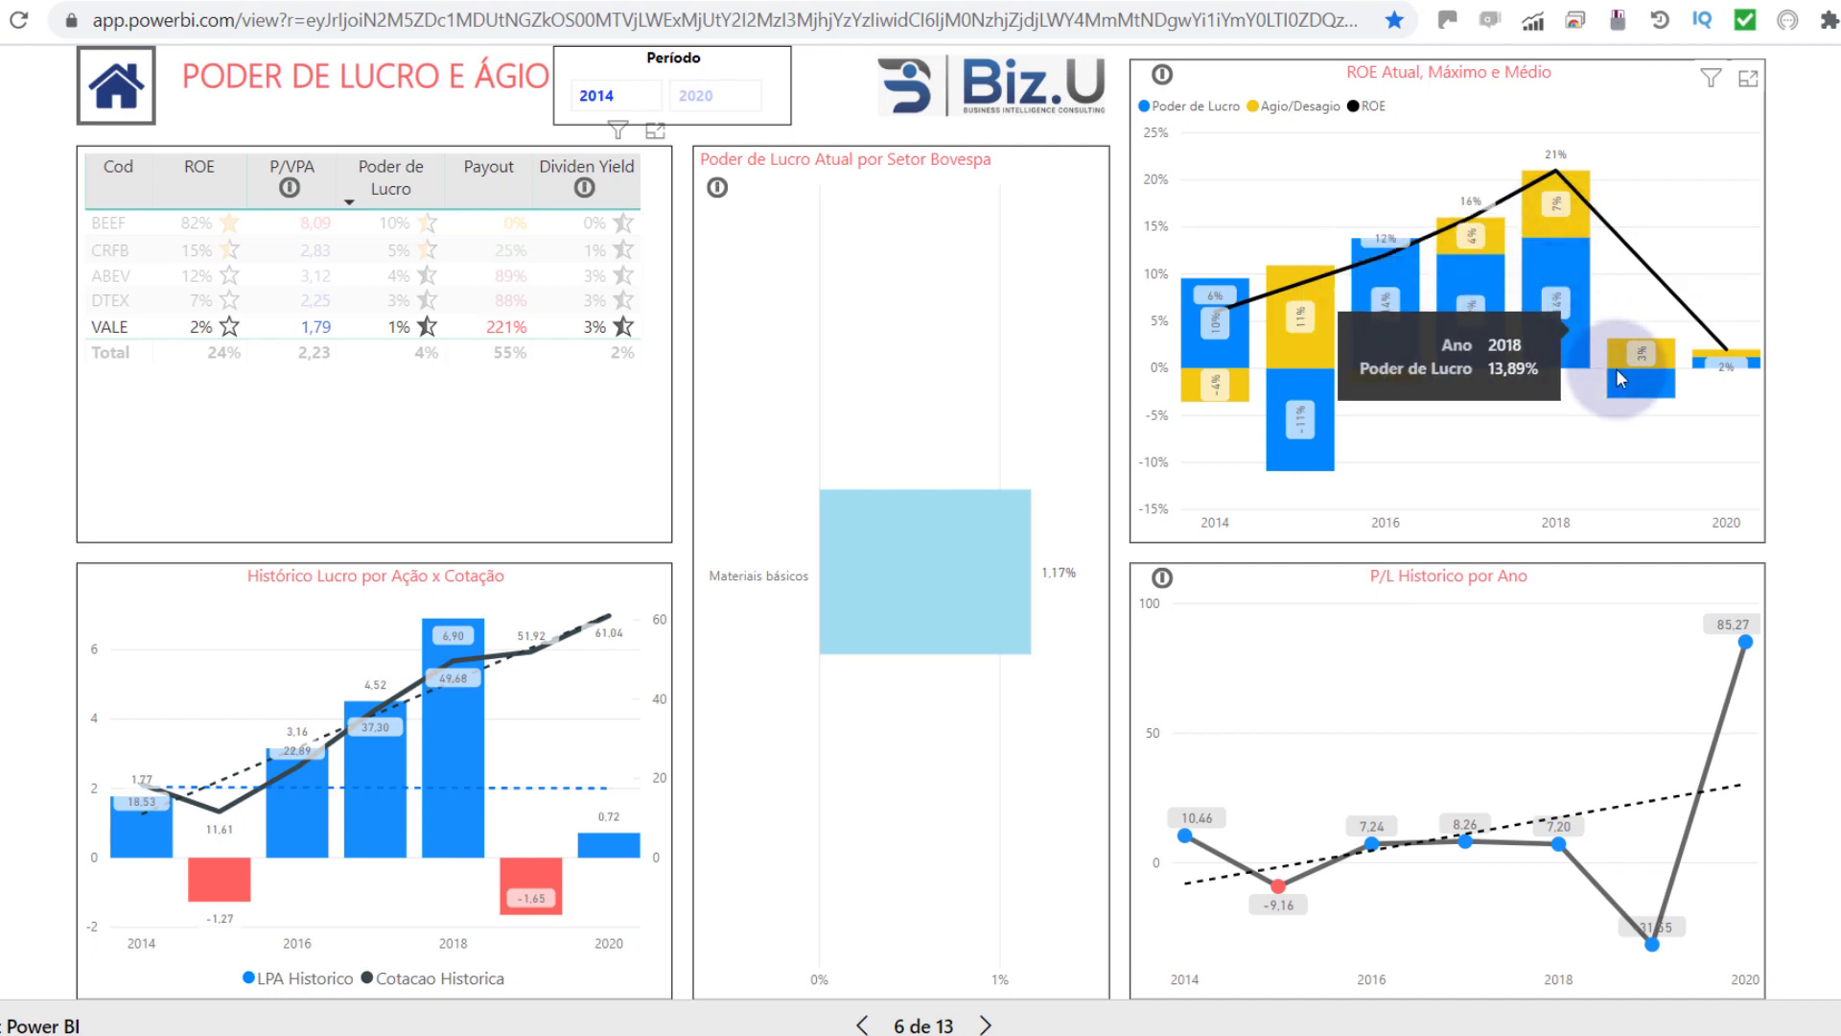
pyautogui.moveTo(1637, 368)
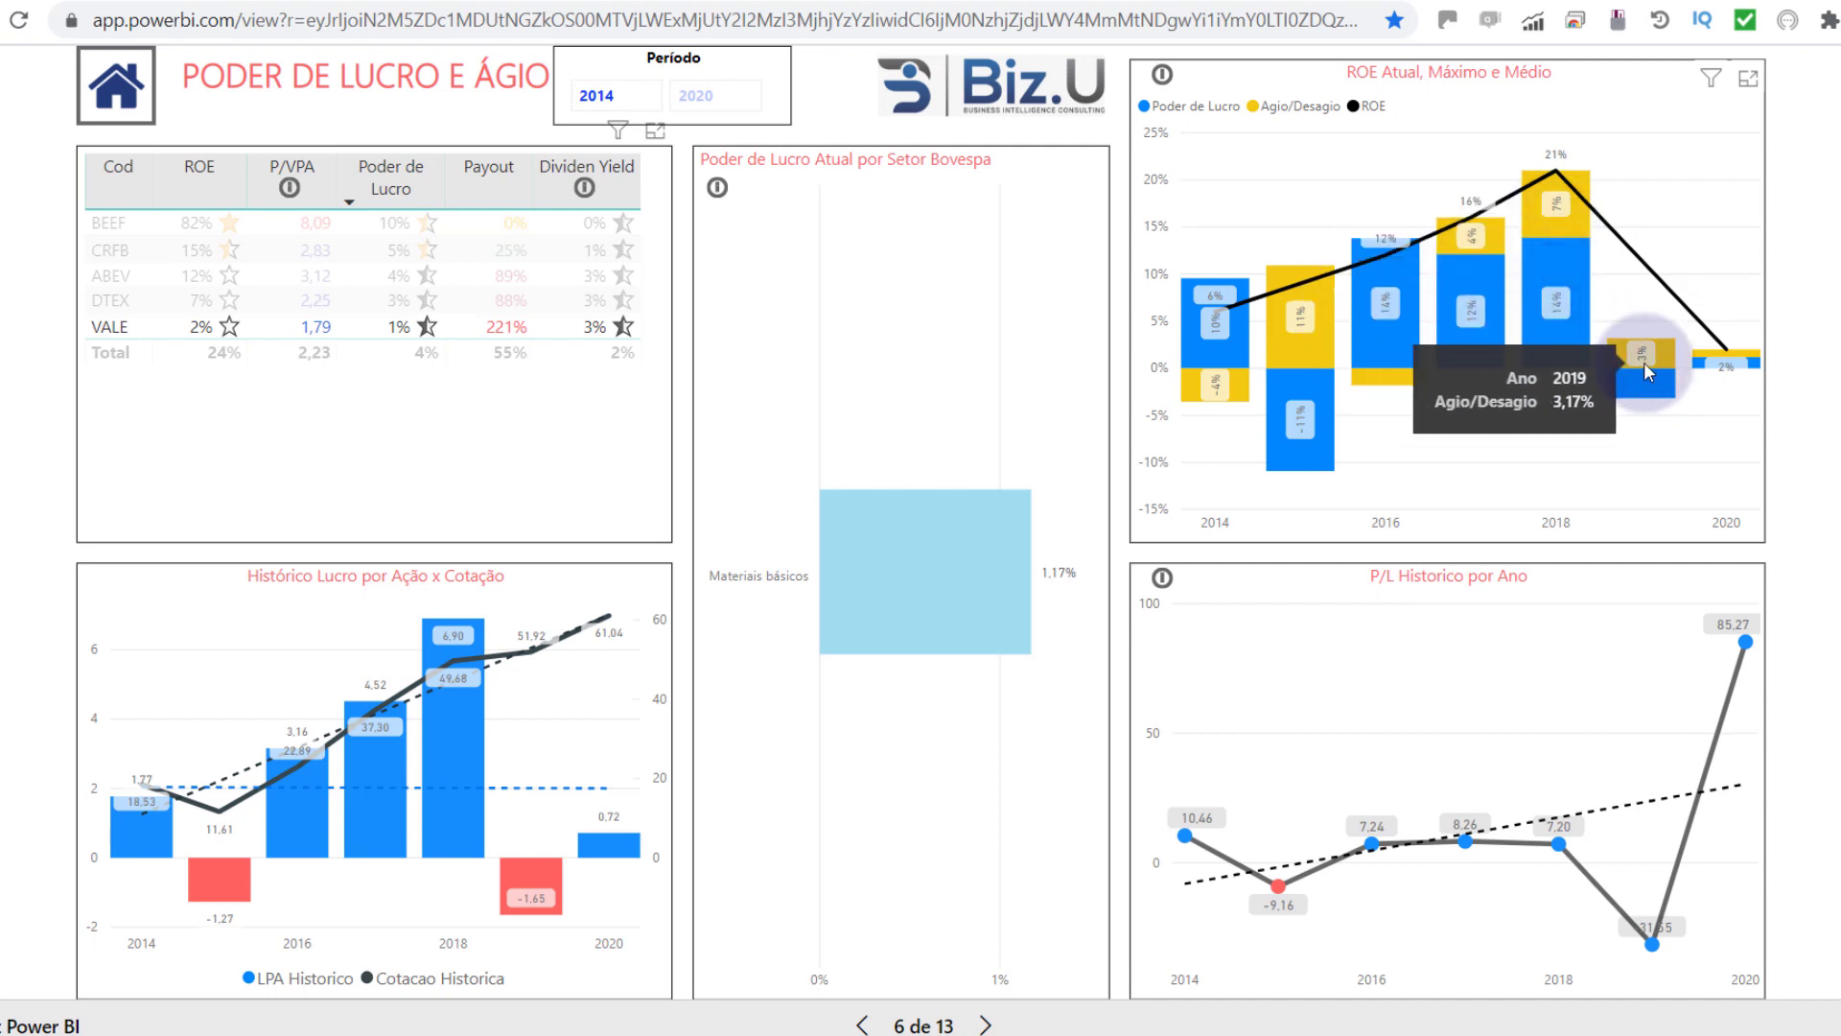
pyautogui.moveTo(1726, 372)
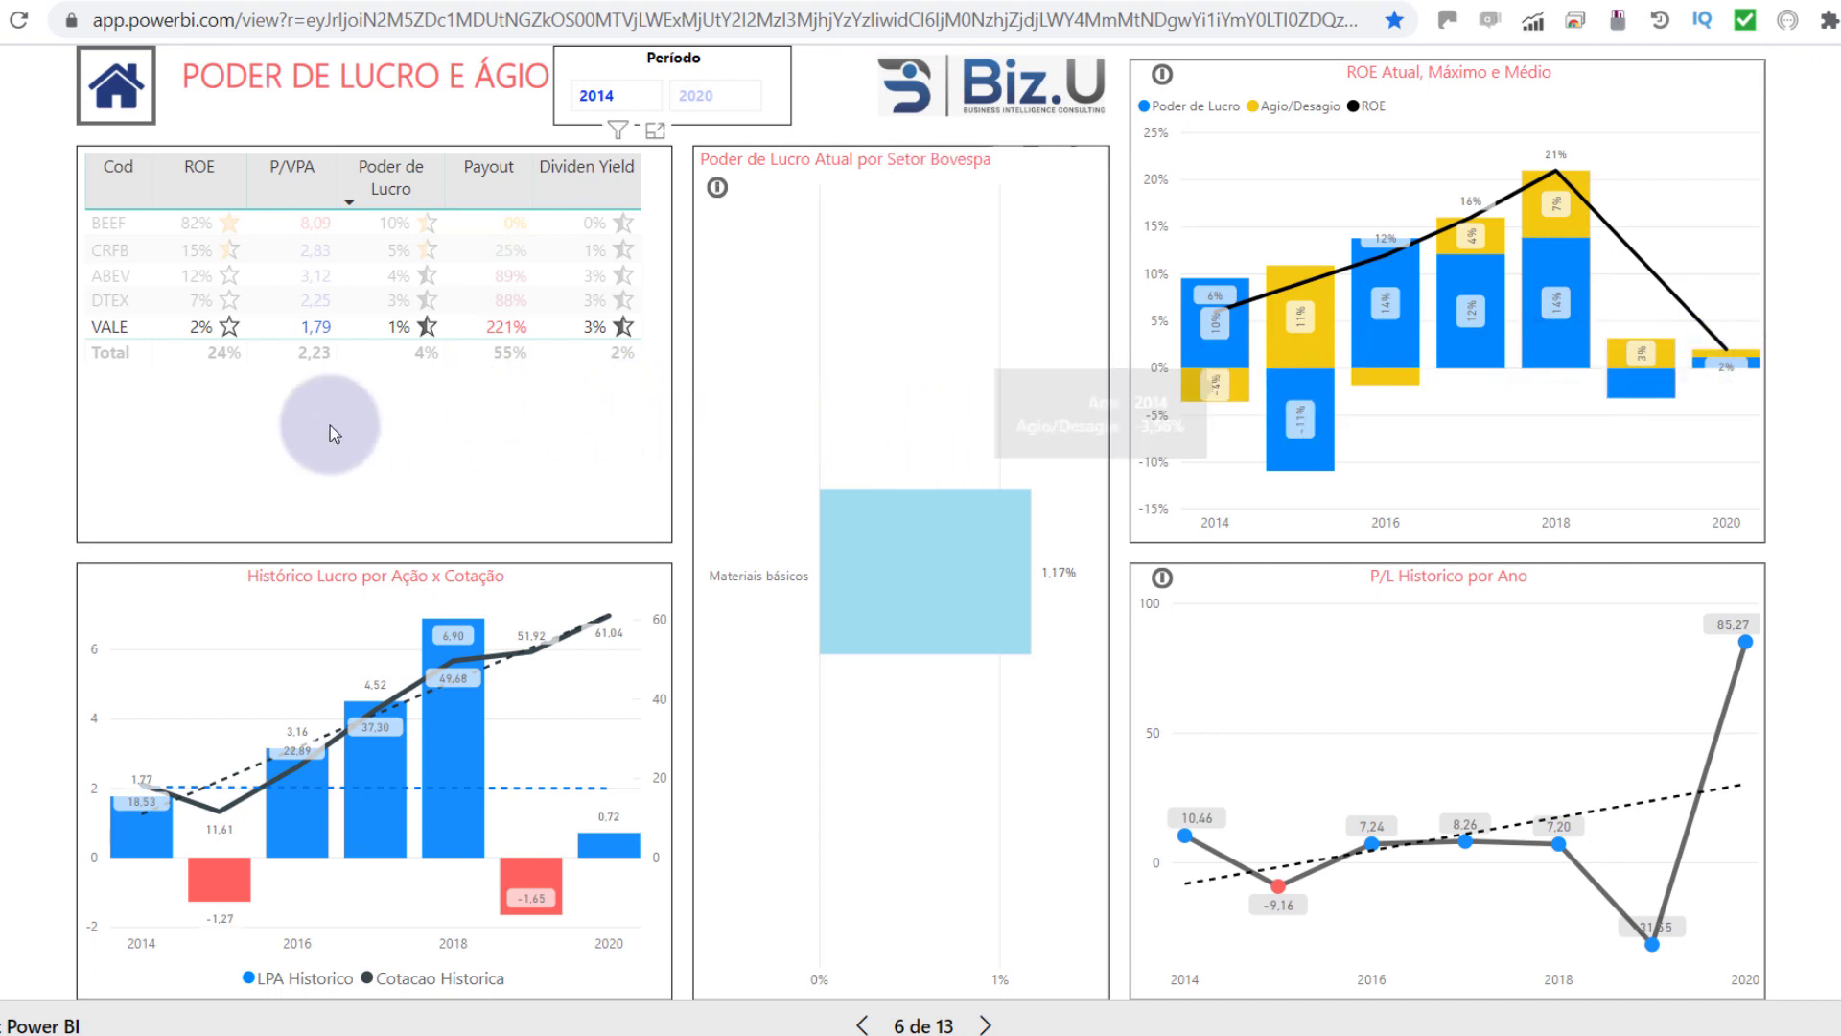
pyautogui.moveTo(204, 333)
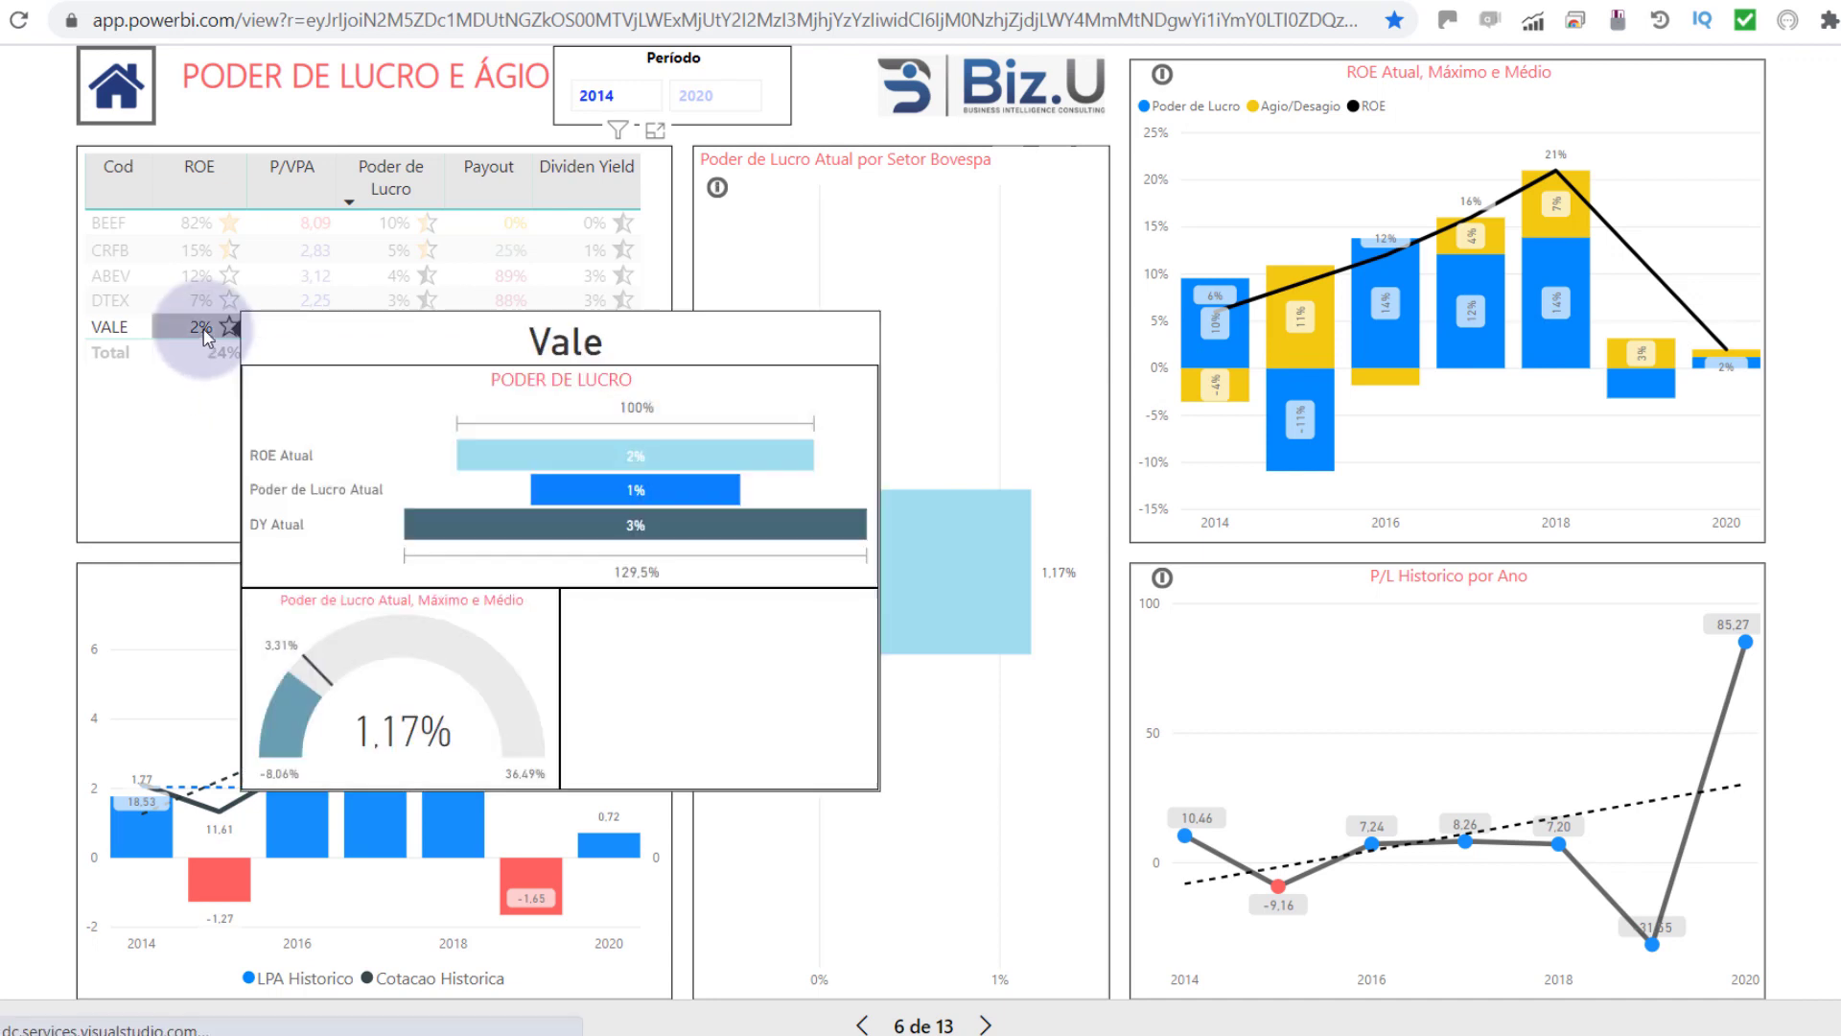
pyautogui.click(198, 403)
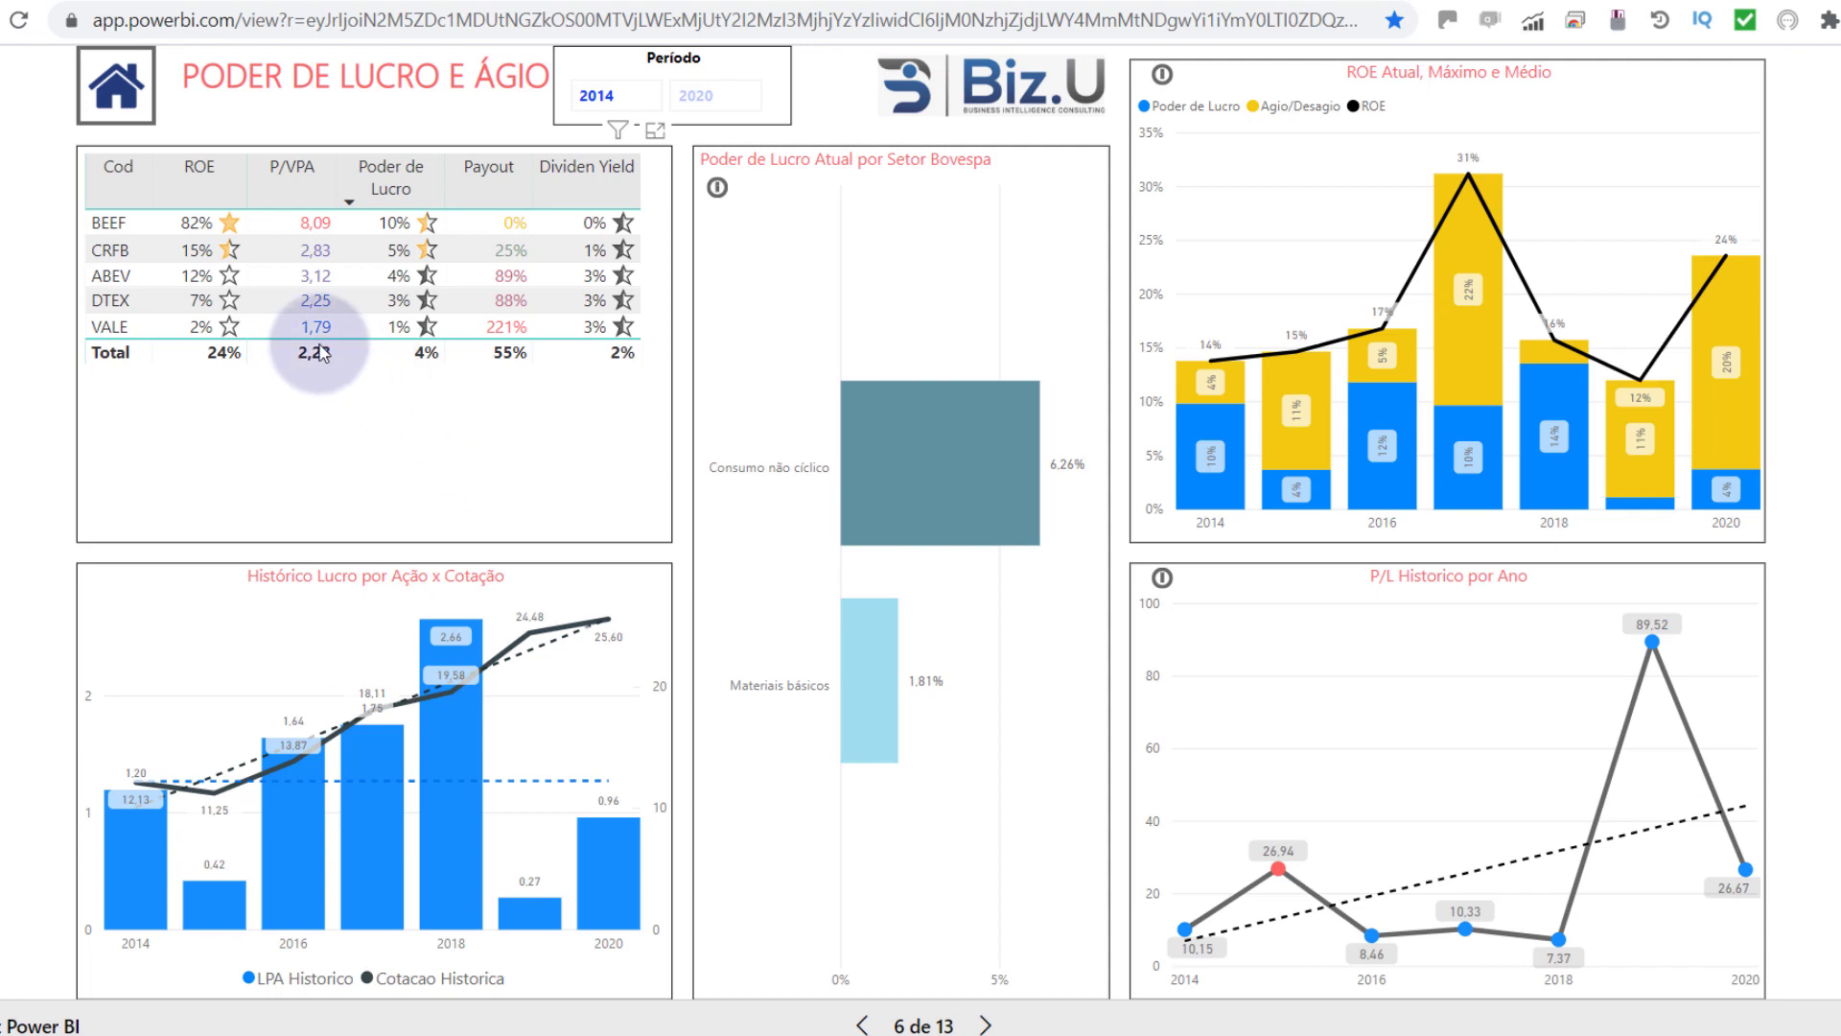
# Step: Filter the Poder de Lucro e Ágio charts by ABEV and inspect its 2016 ROE
pyautogui.click(303, 278)
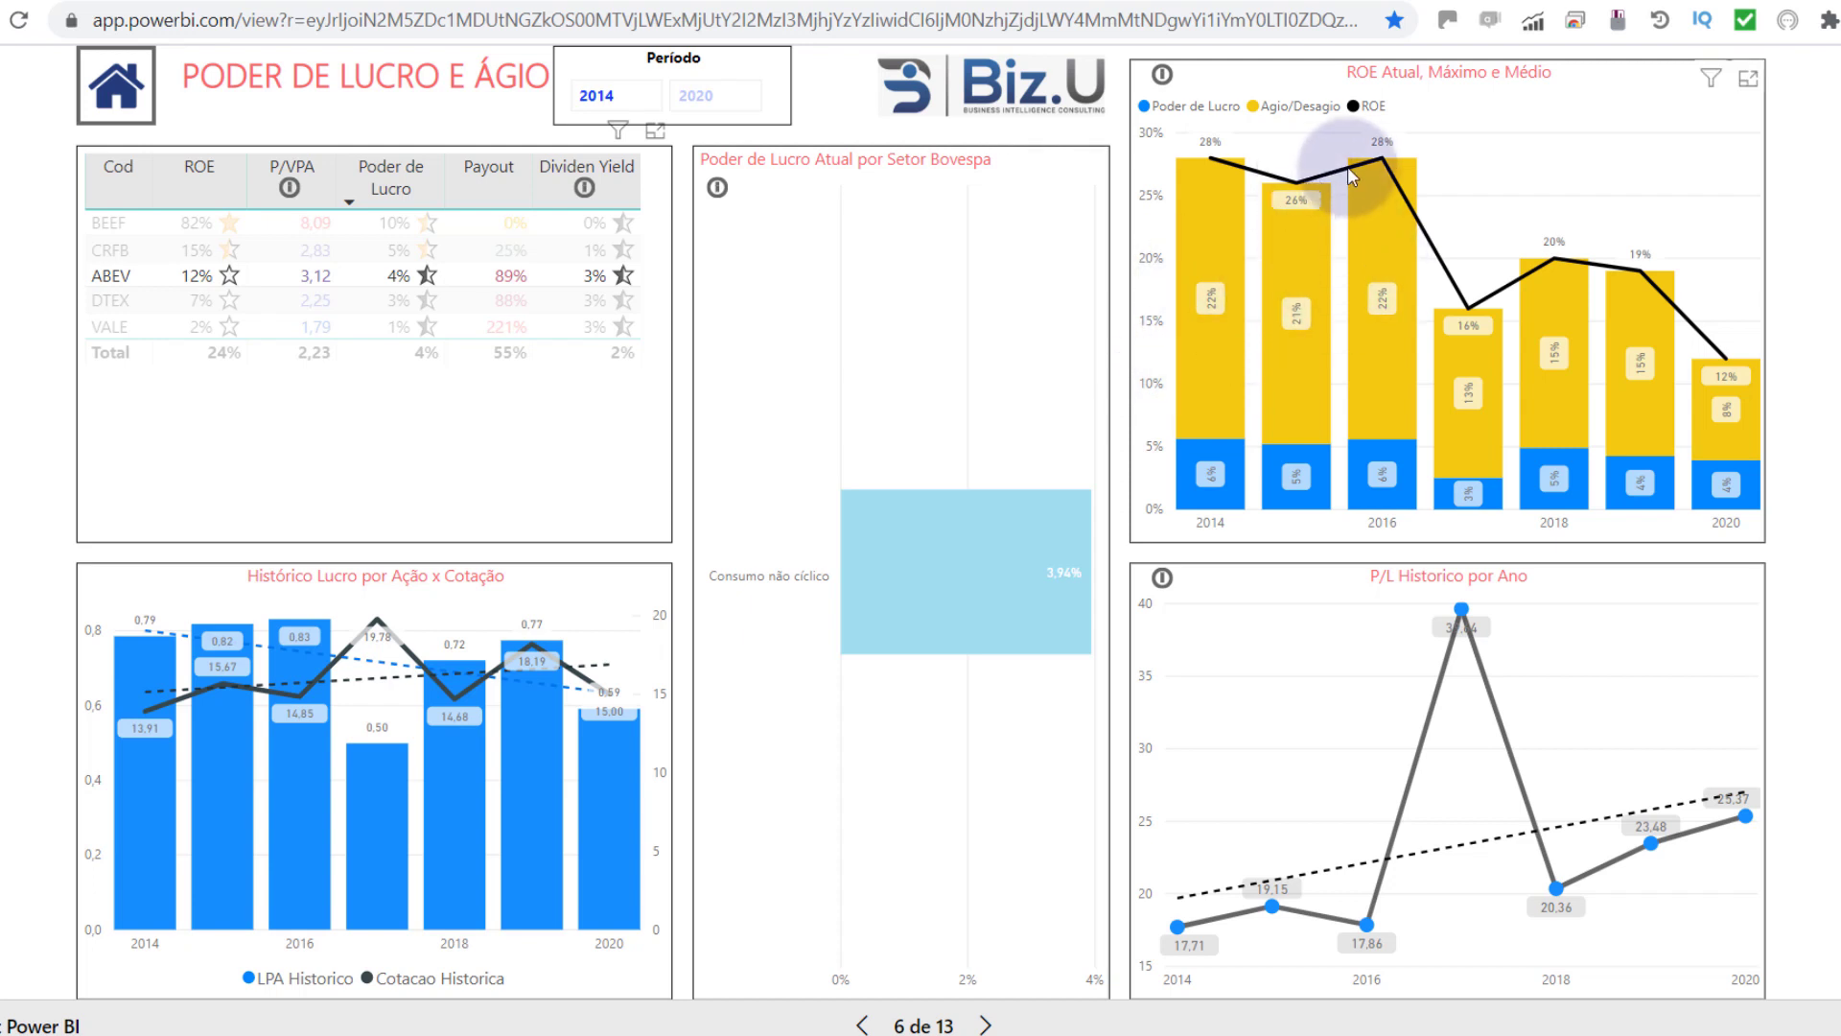
pyautogui.moveTo(1387, 160)
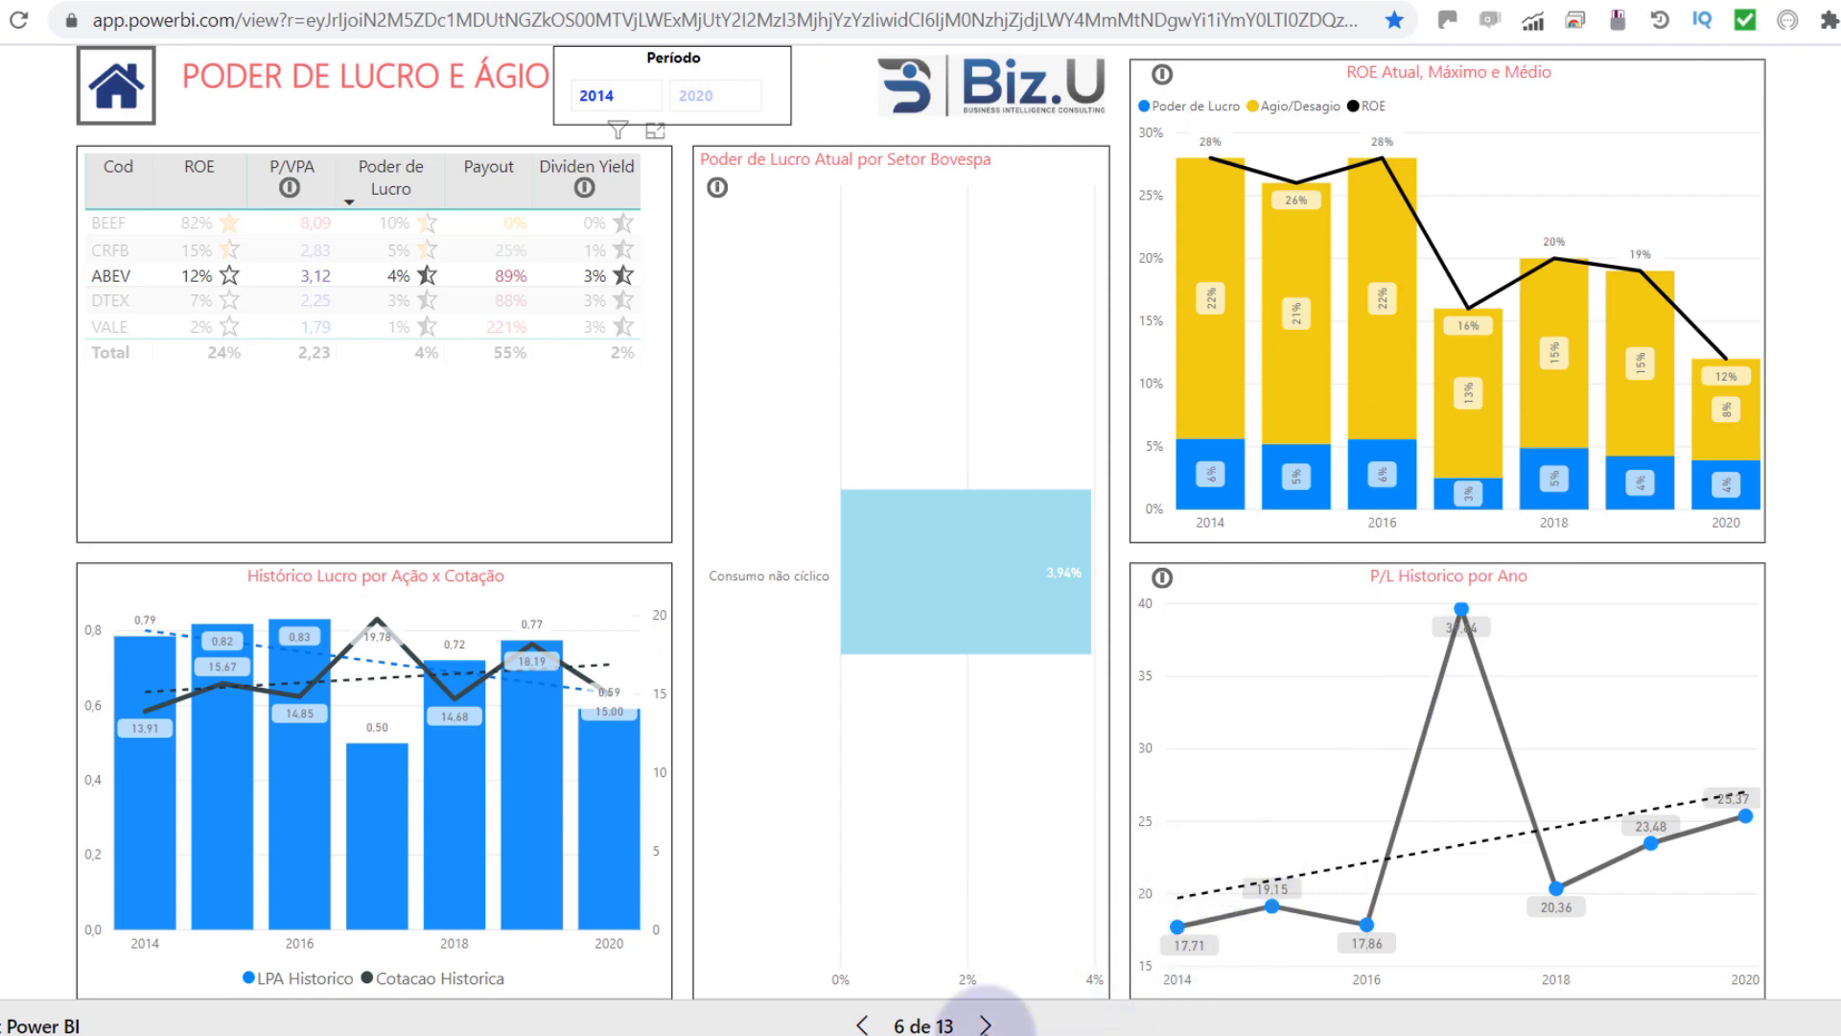
# Step: Open the Preço x Lucro report page and filter its indicators and charts by ABEV
pyautogui.click(985, 1021)
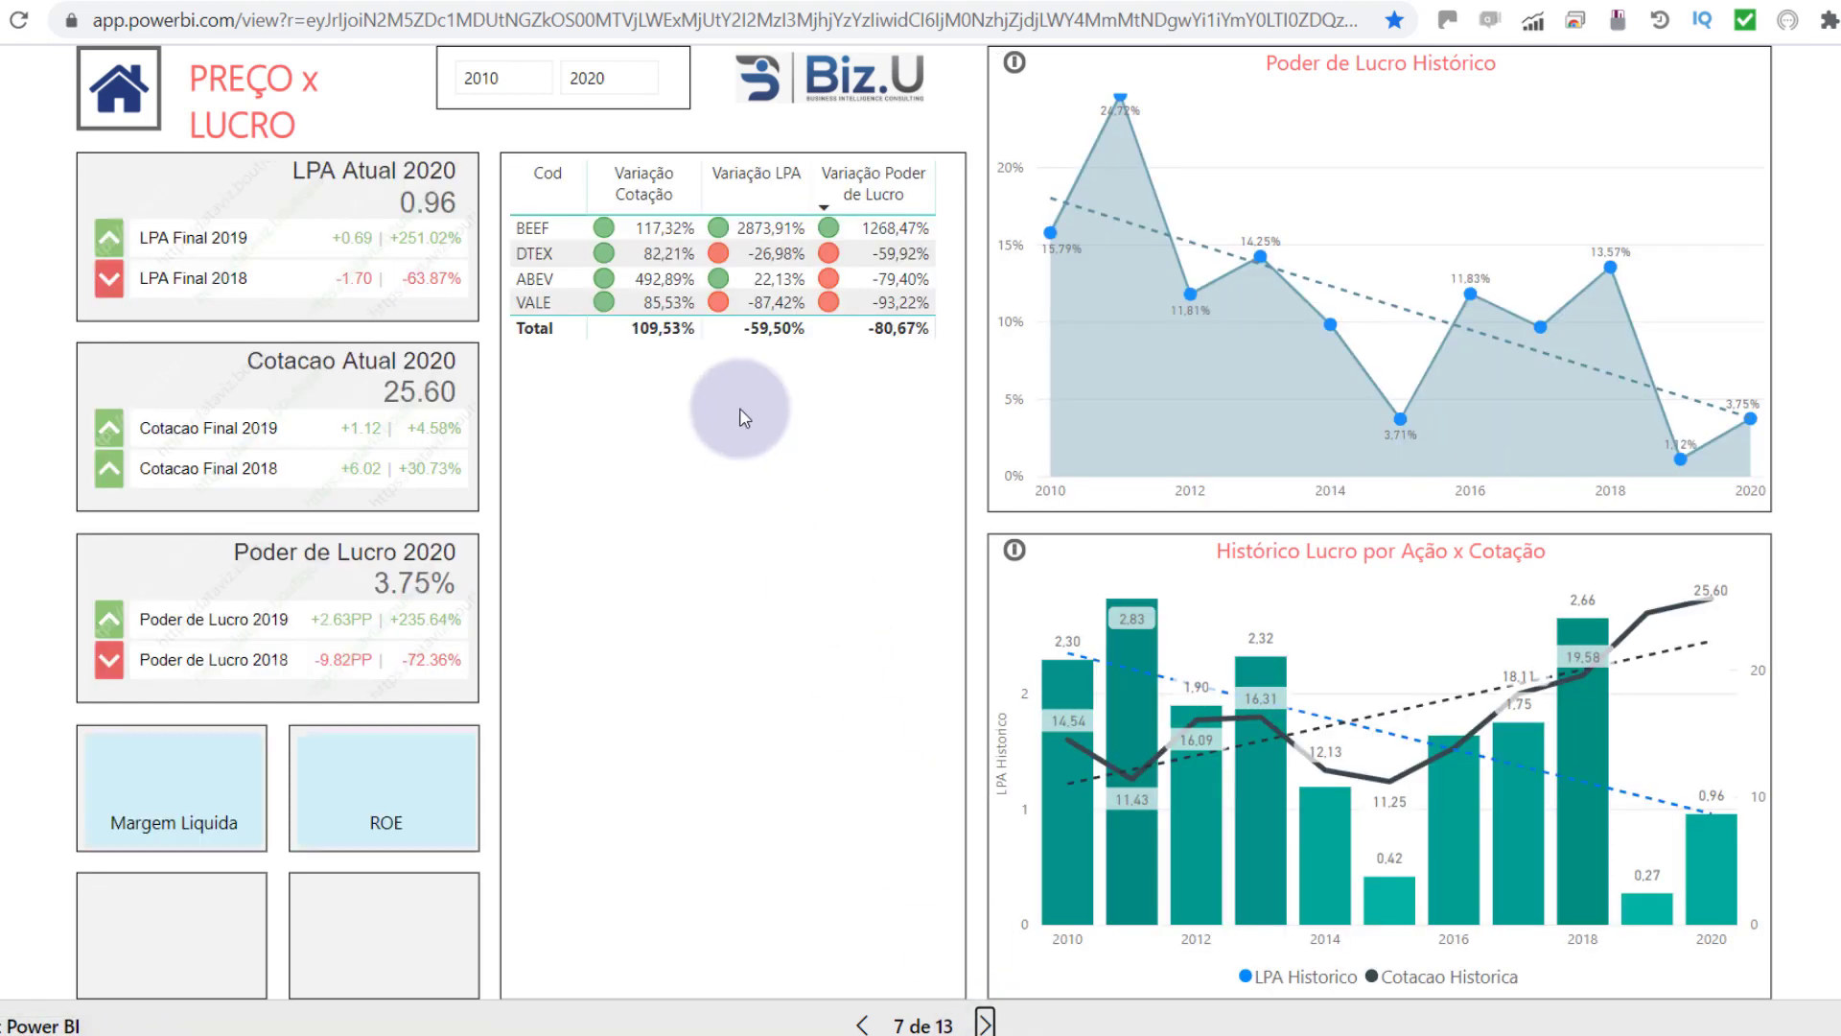
pyautogui.click(893, 276)
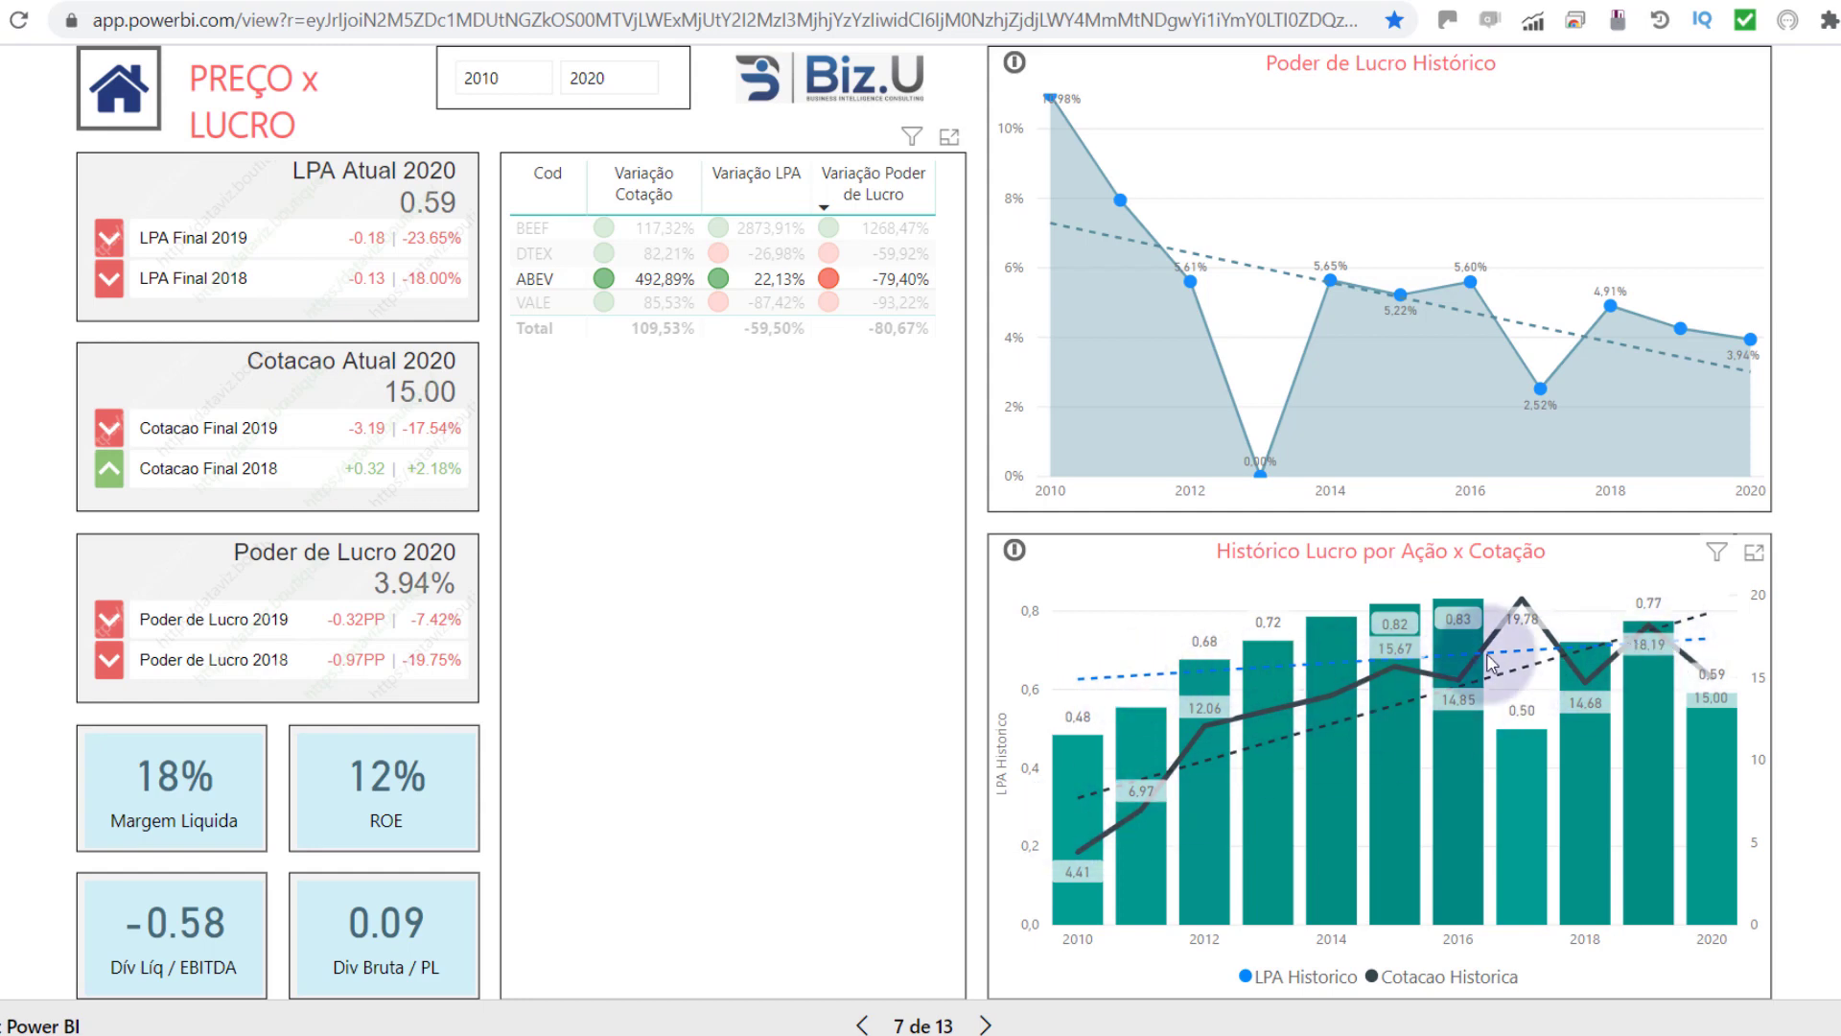
# Step: View the Valuation report page and move on to the Poder Futuro page
pyautogui.click(985, 1021)
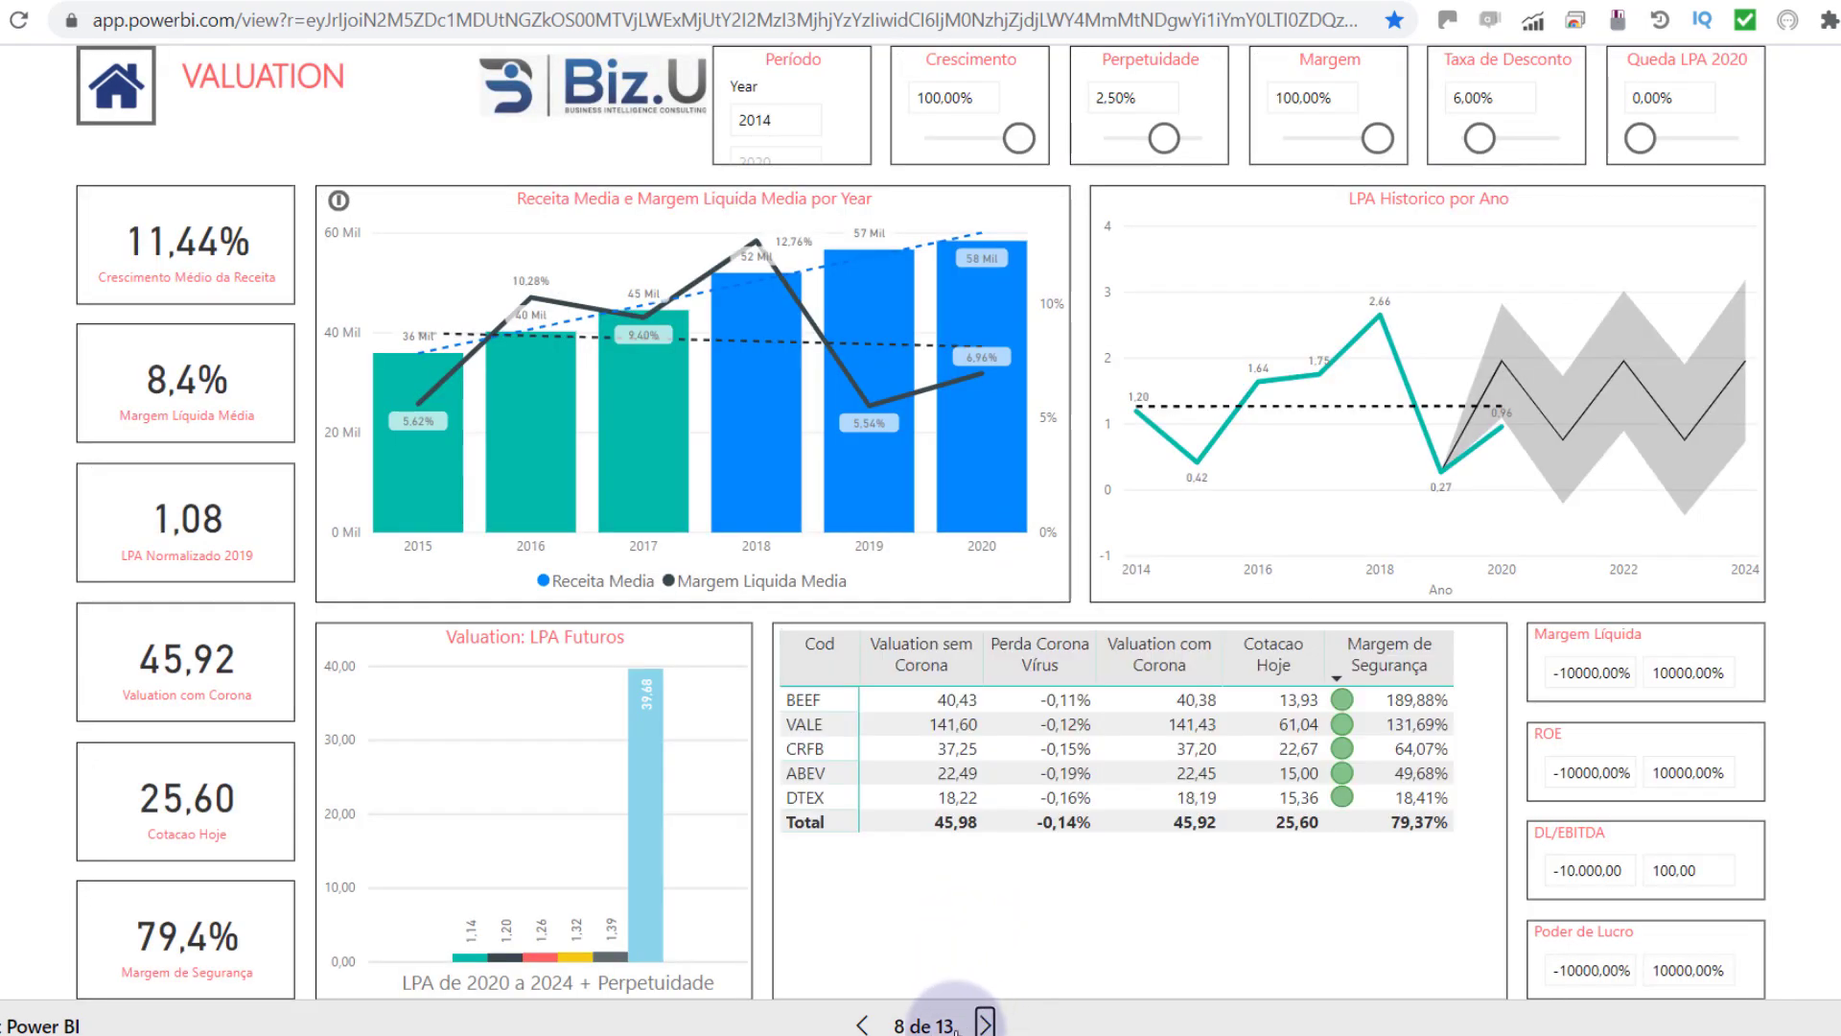
pyautogui.click(959, 1028)
pyautogui.scroll(-3, 898, 866)
pyautogui.click(855, 890)
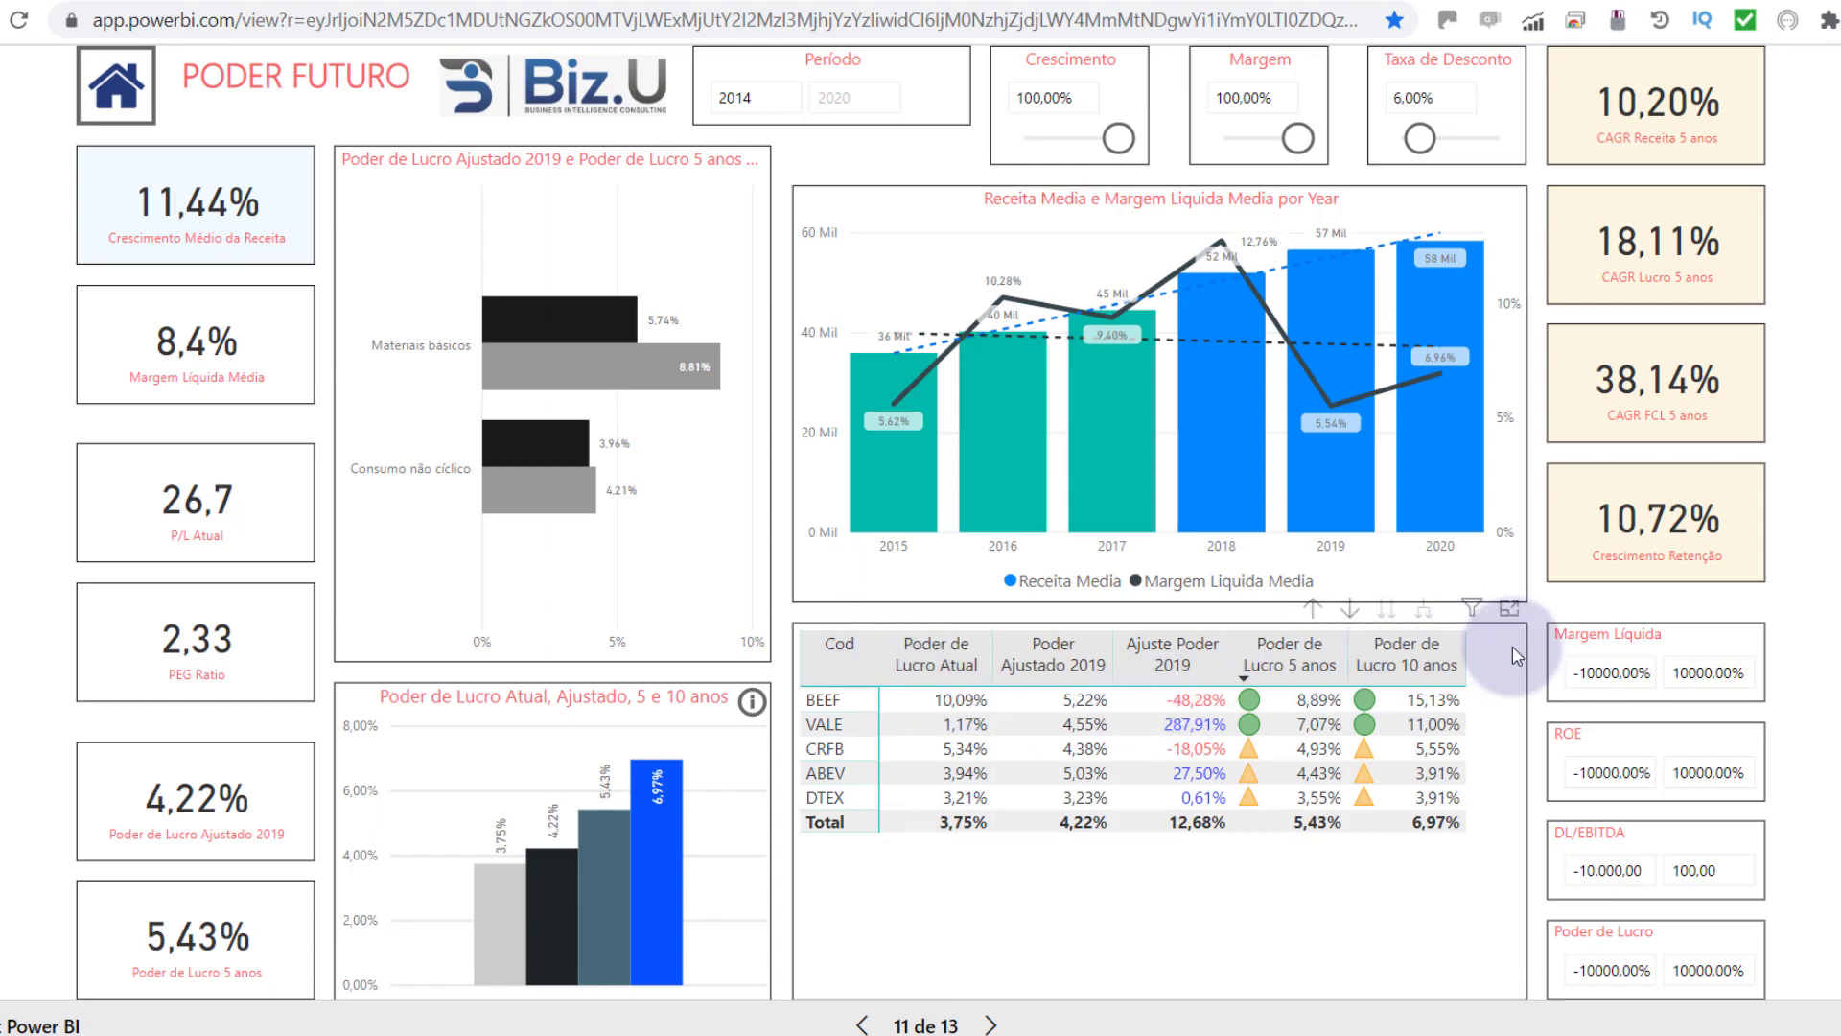
# Step: Inspect the overall Receita Media for 2019, 2018 and 2015 in the revenue and net margin chart
pyautogui.moveTo(1300, 516)
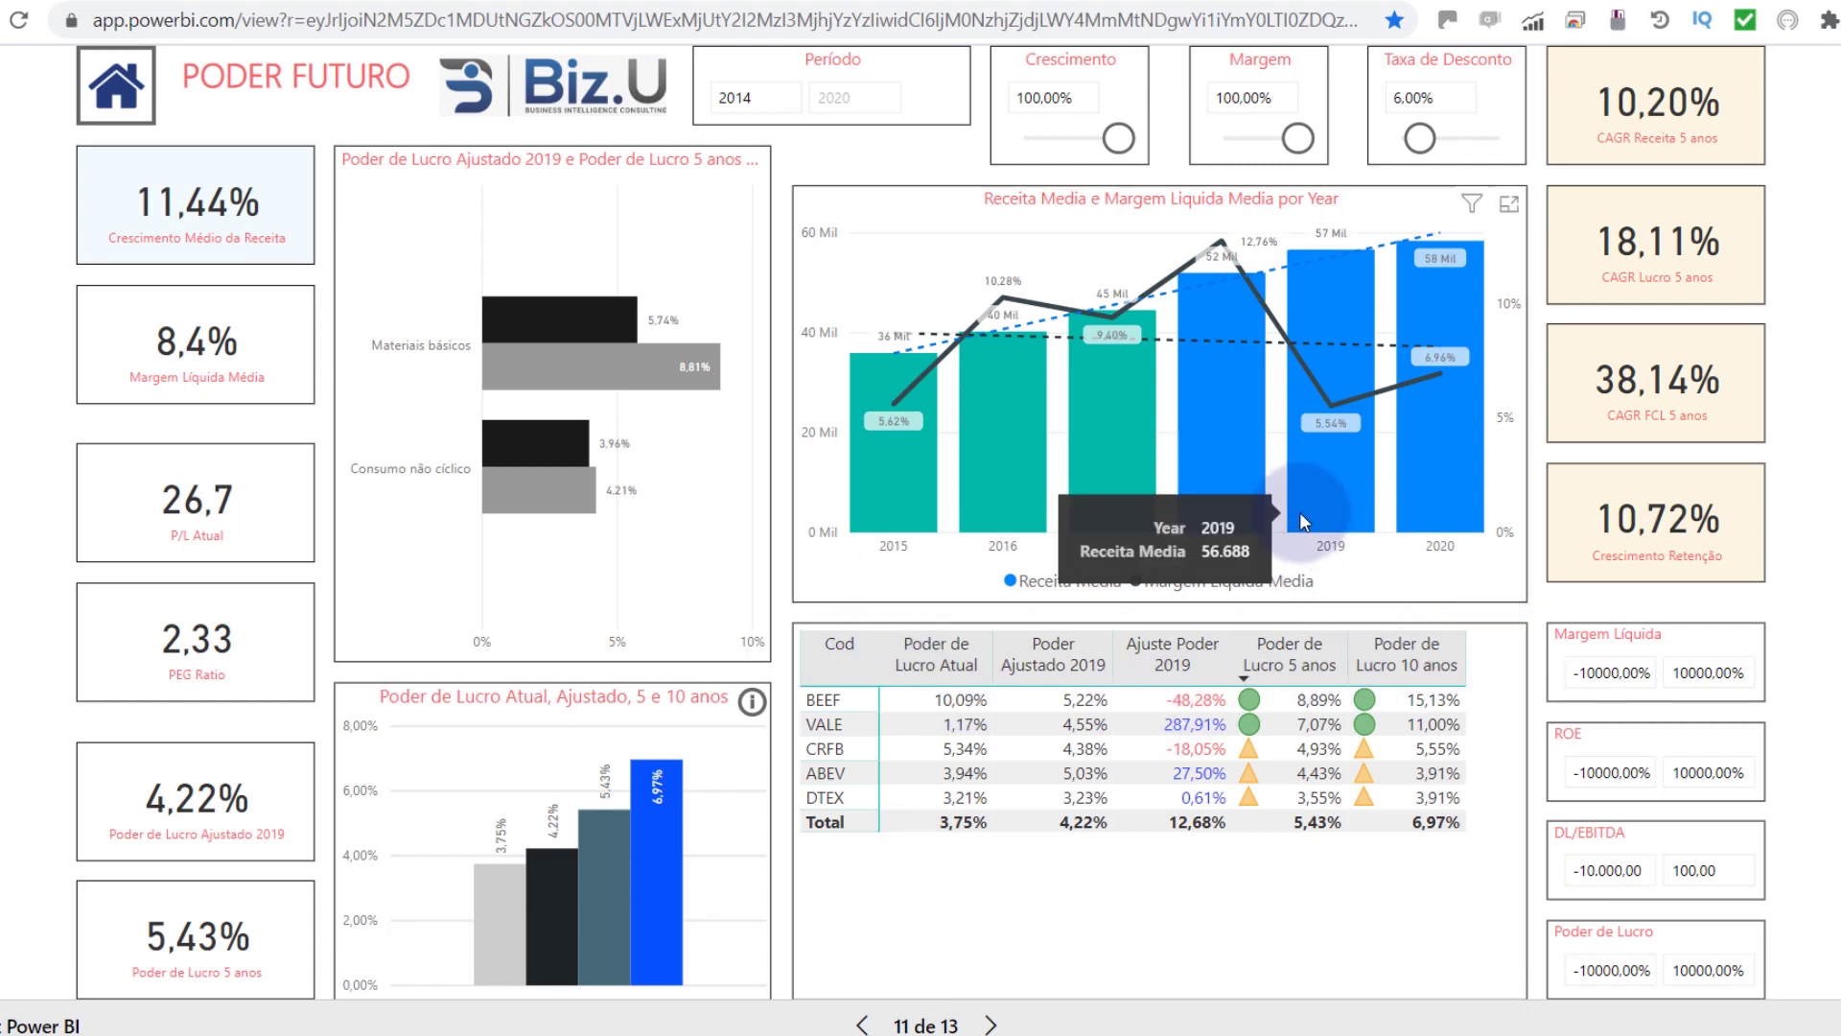
pyautogui.moveTo(1262, 468)
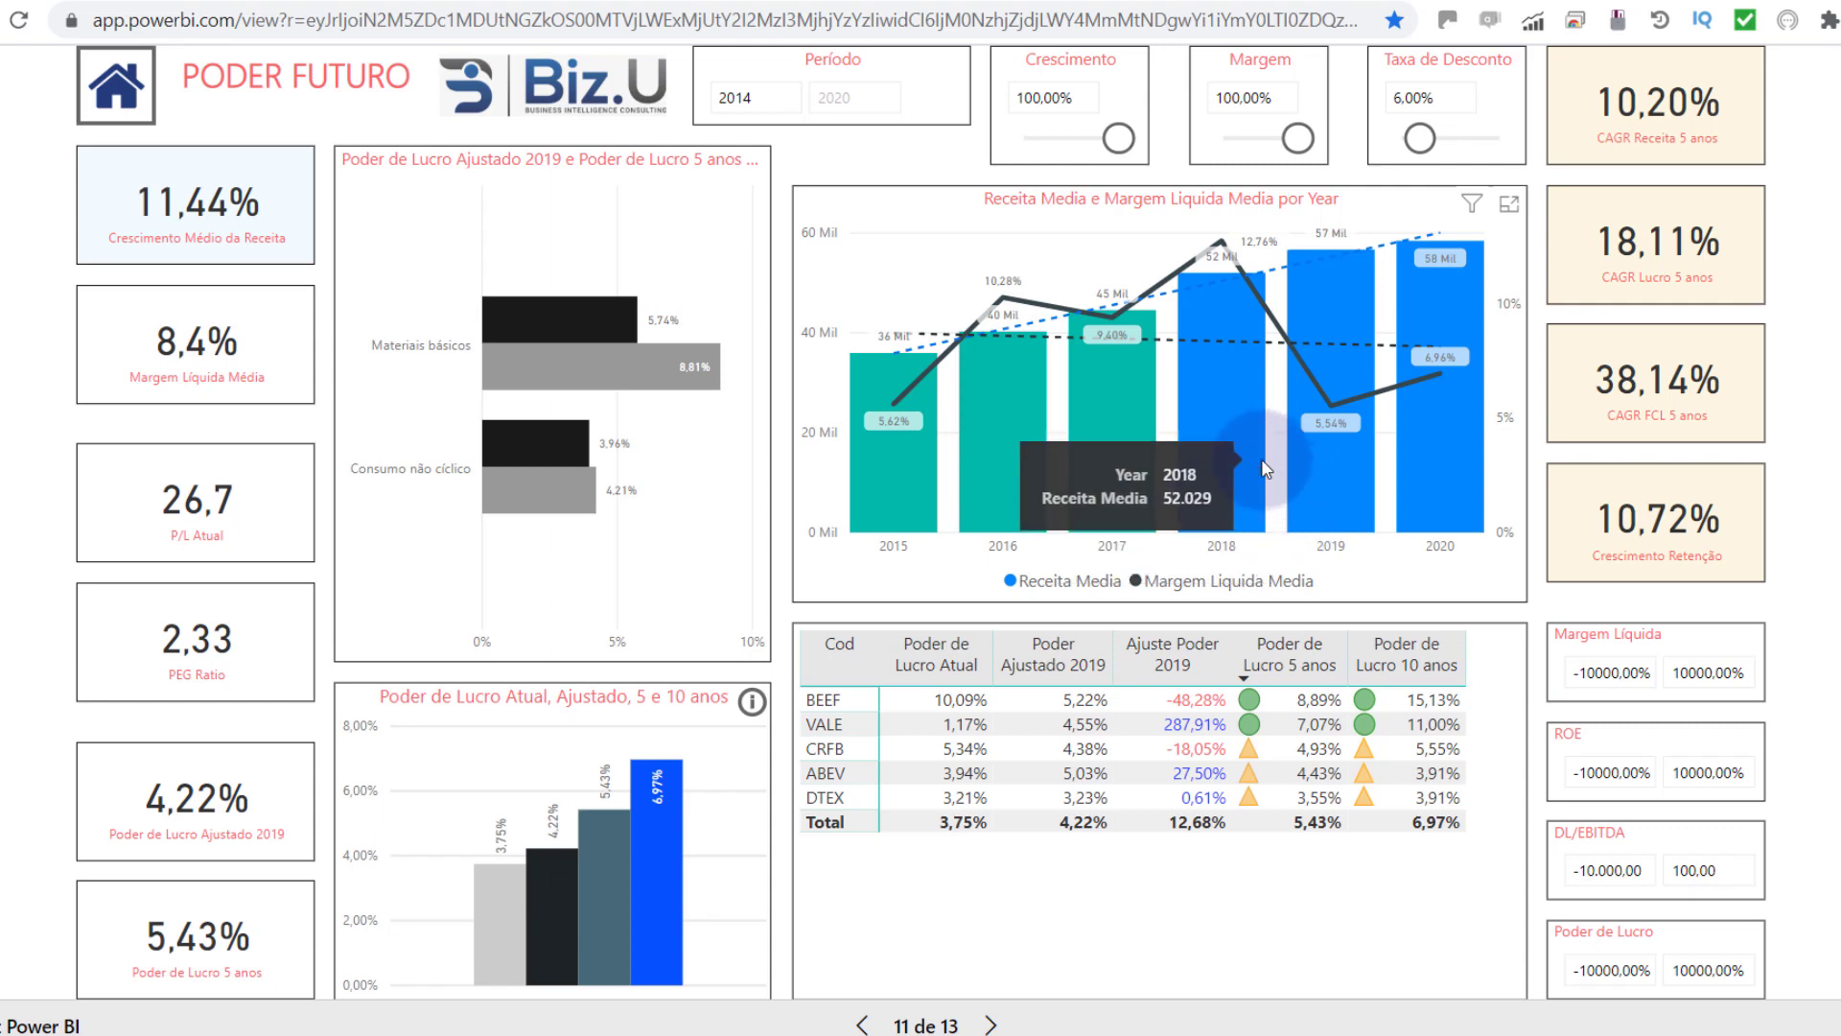
pyautogui.moveTo(917, 399)
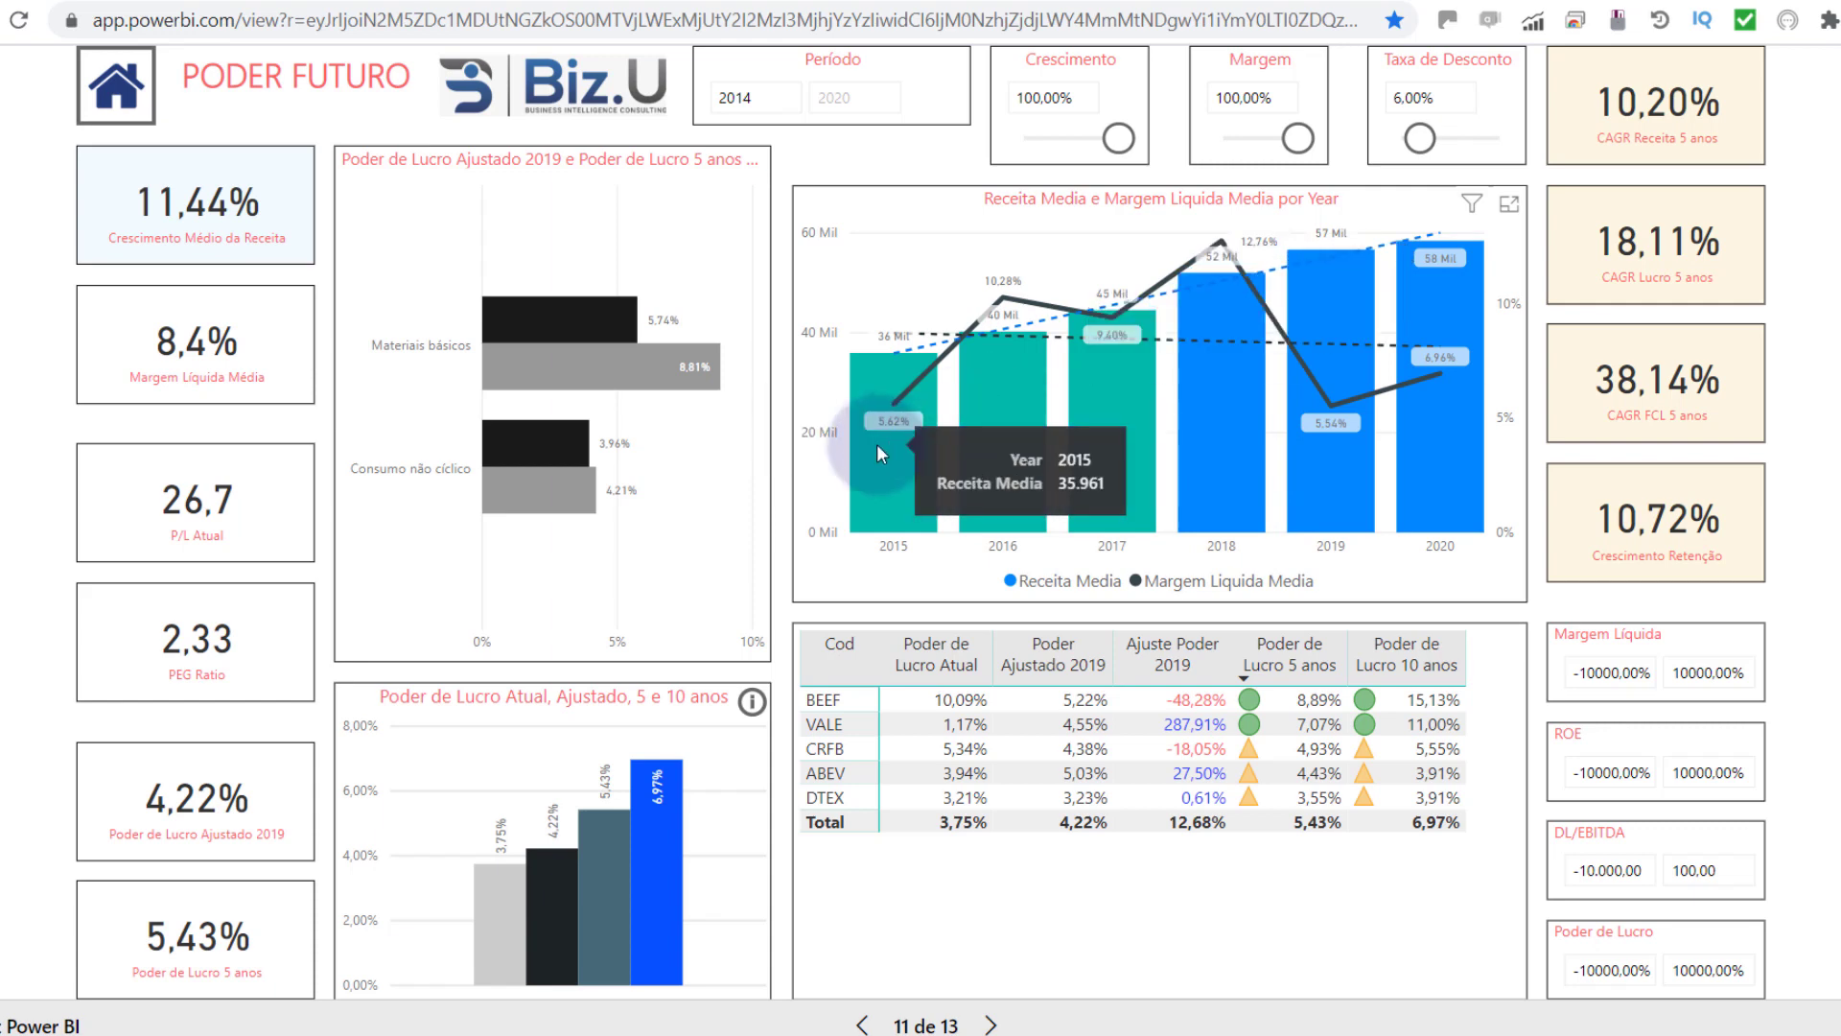
# Step: Filter the Poder Futuro page by VALE and inspect its revenue history and Poder de Lucro 10 anos
pyautogui.click(917, 724)
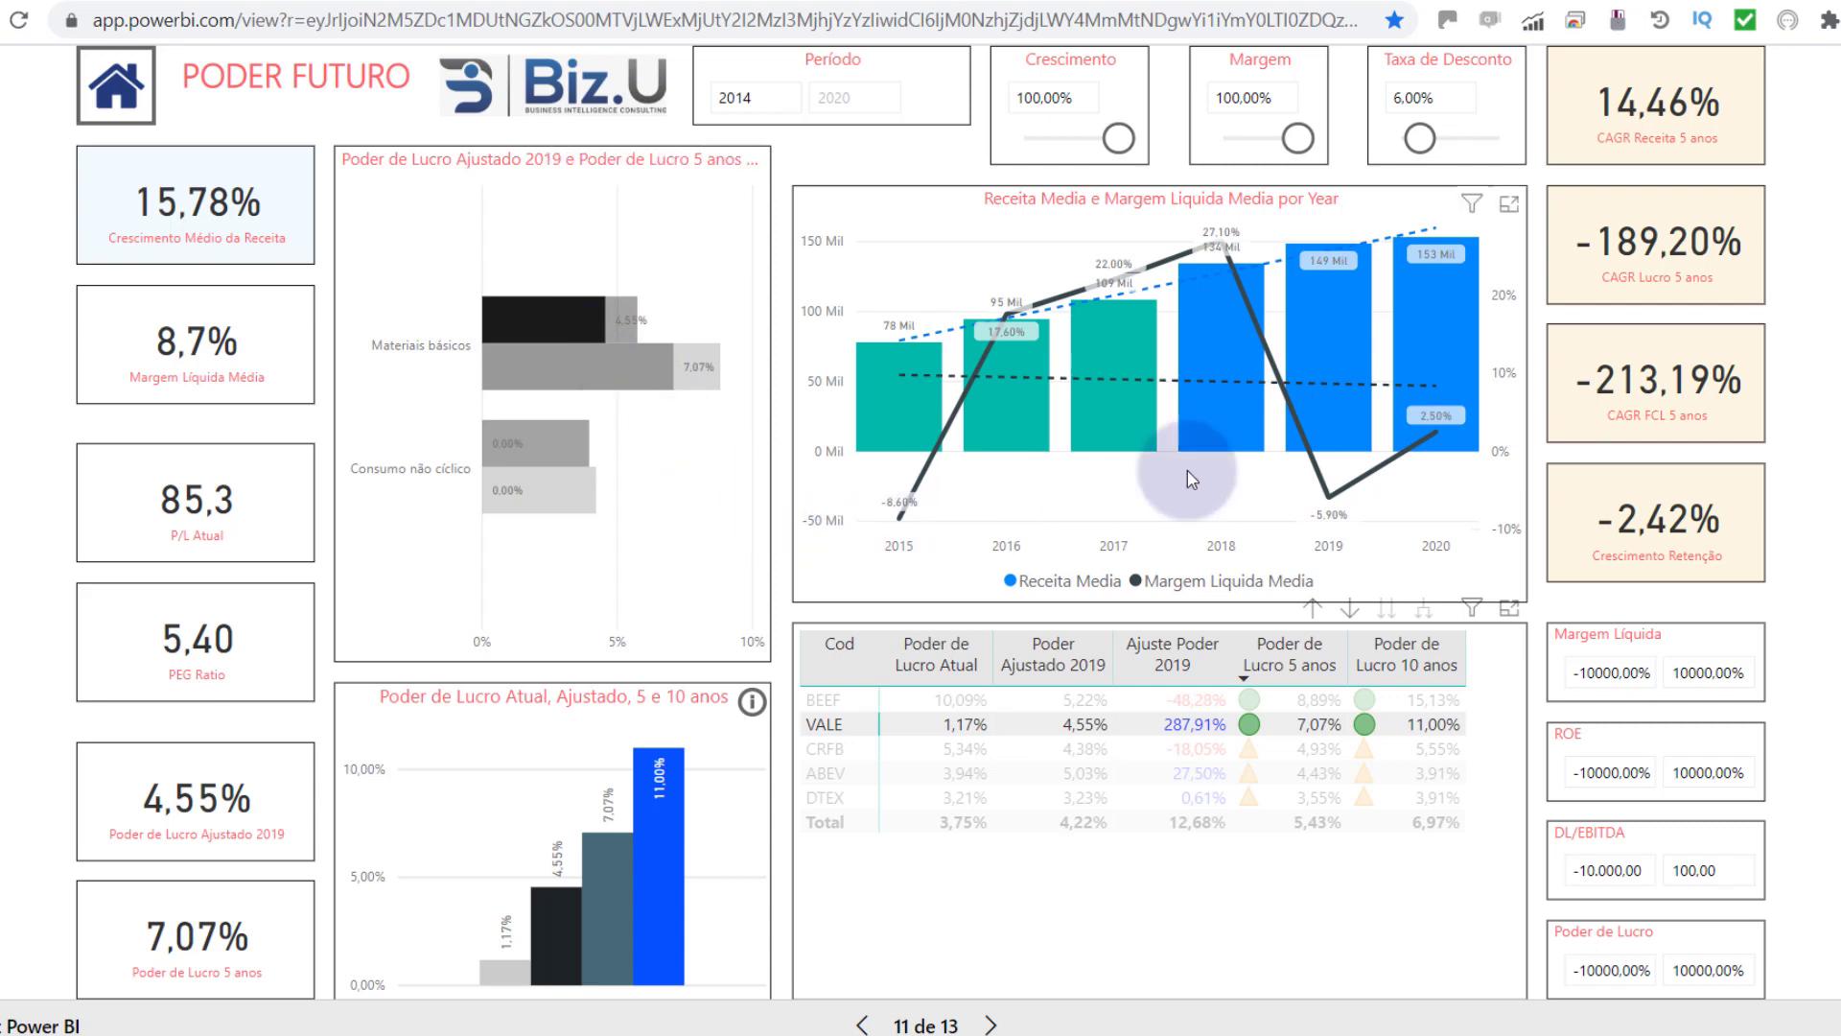
pyautogui.moveTo(1240, 487)
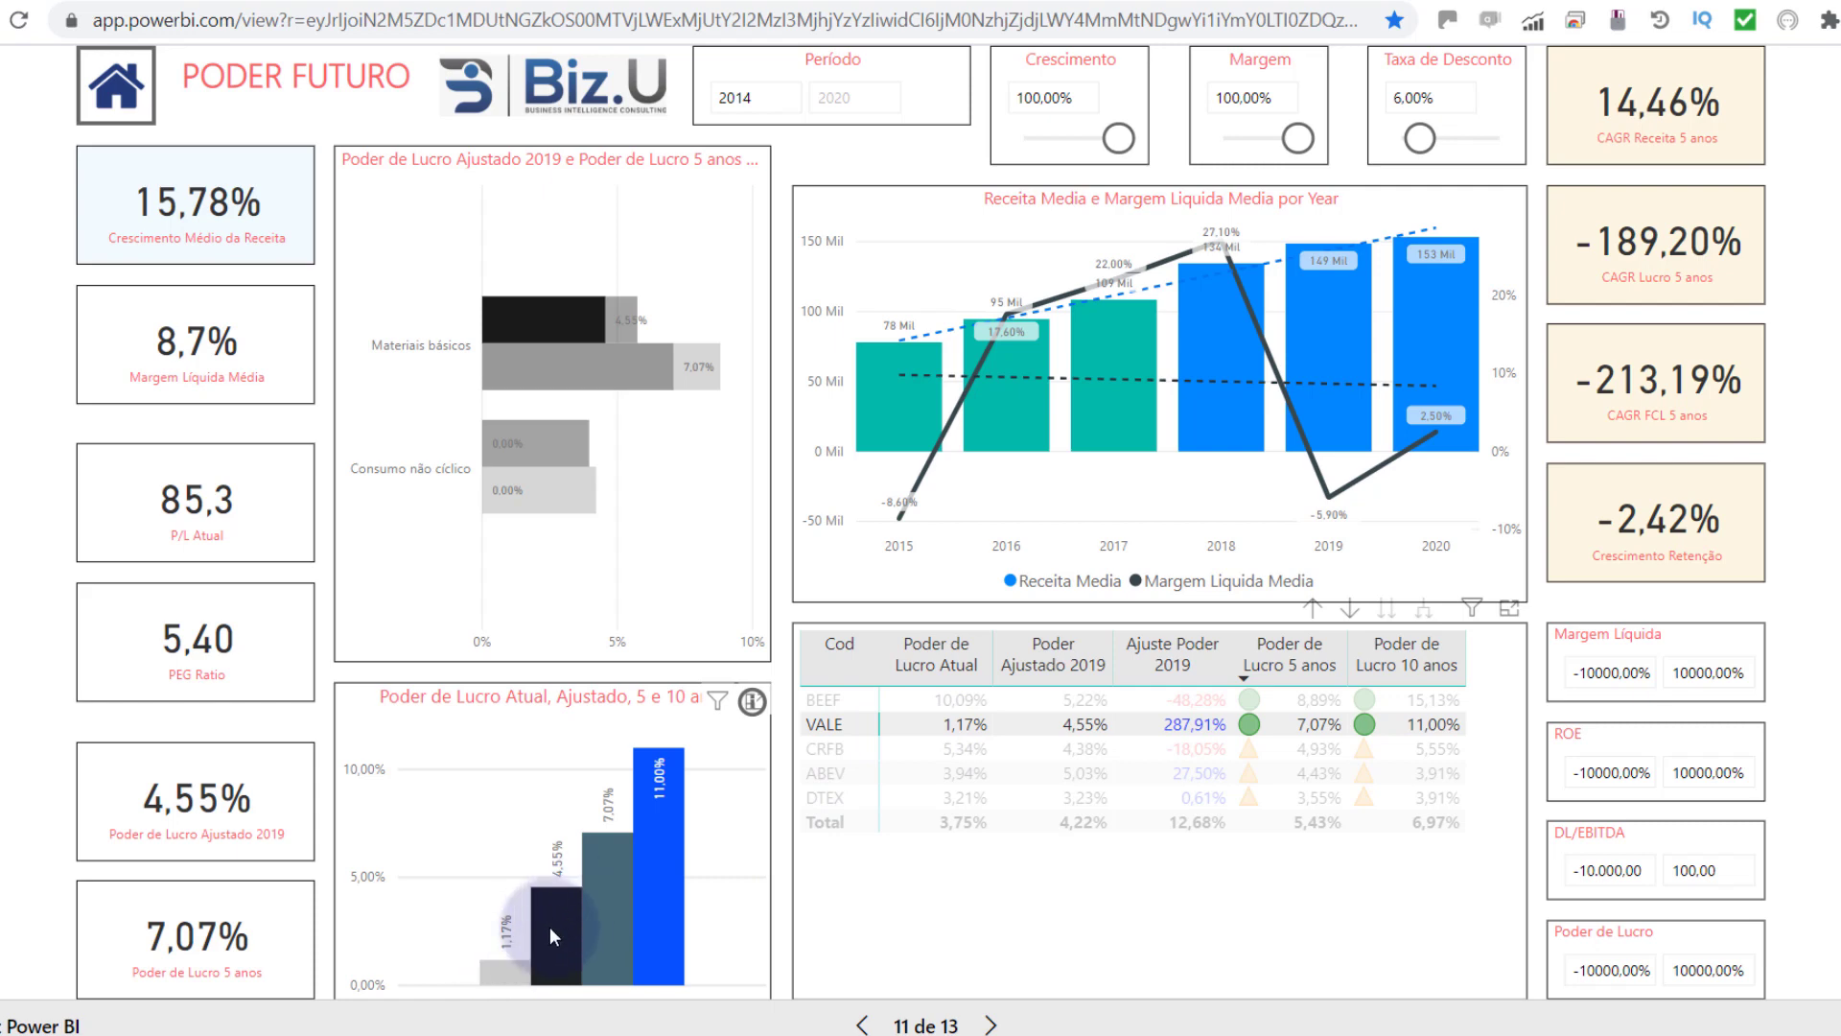
pyautogui.click(1388, 729)
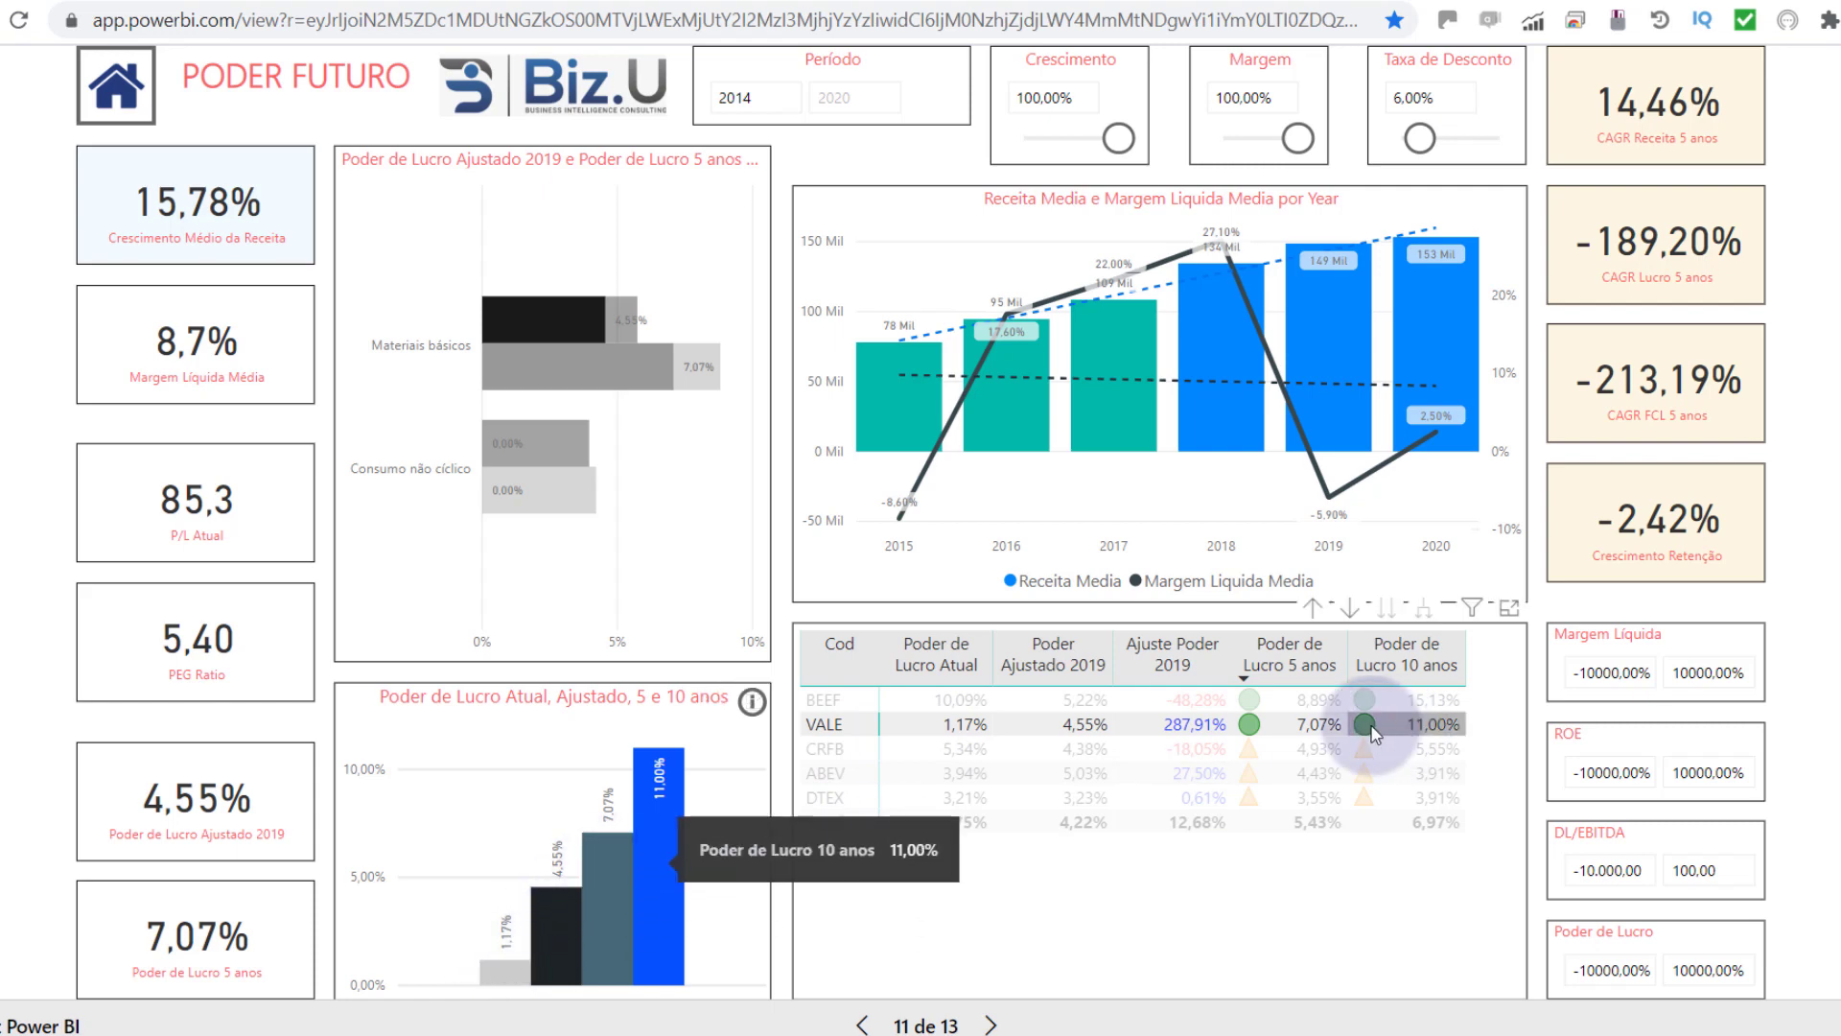
pyautogui.moveTo(670, 867)
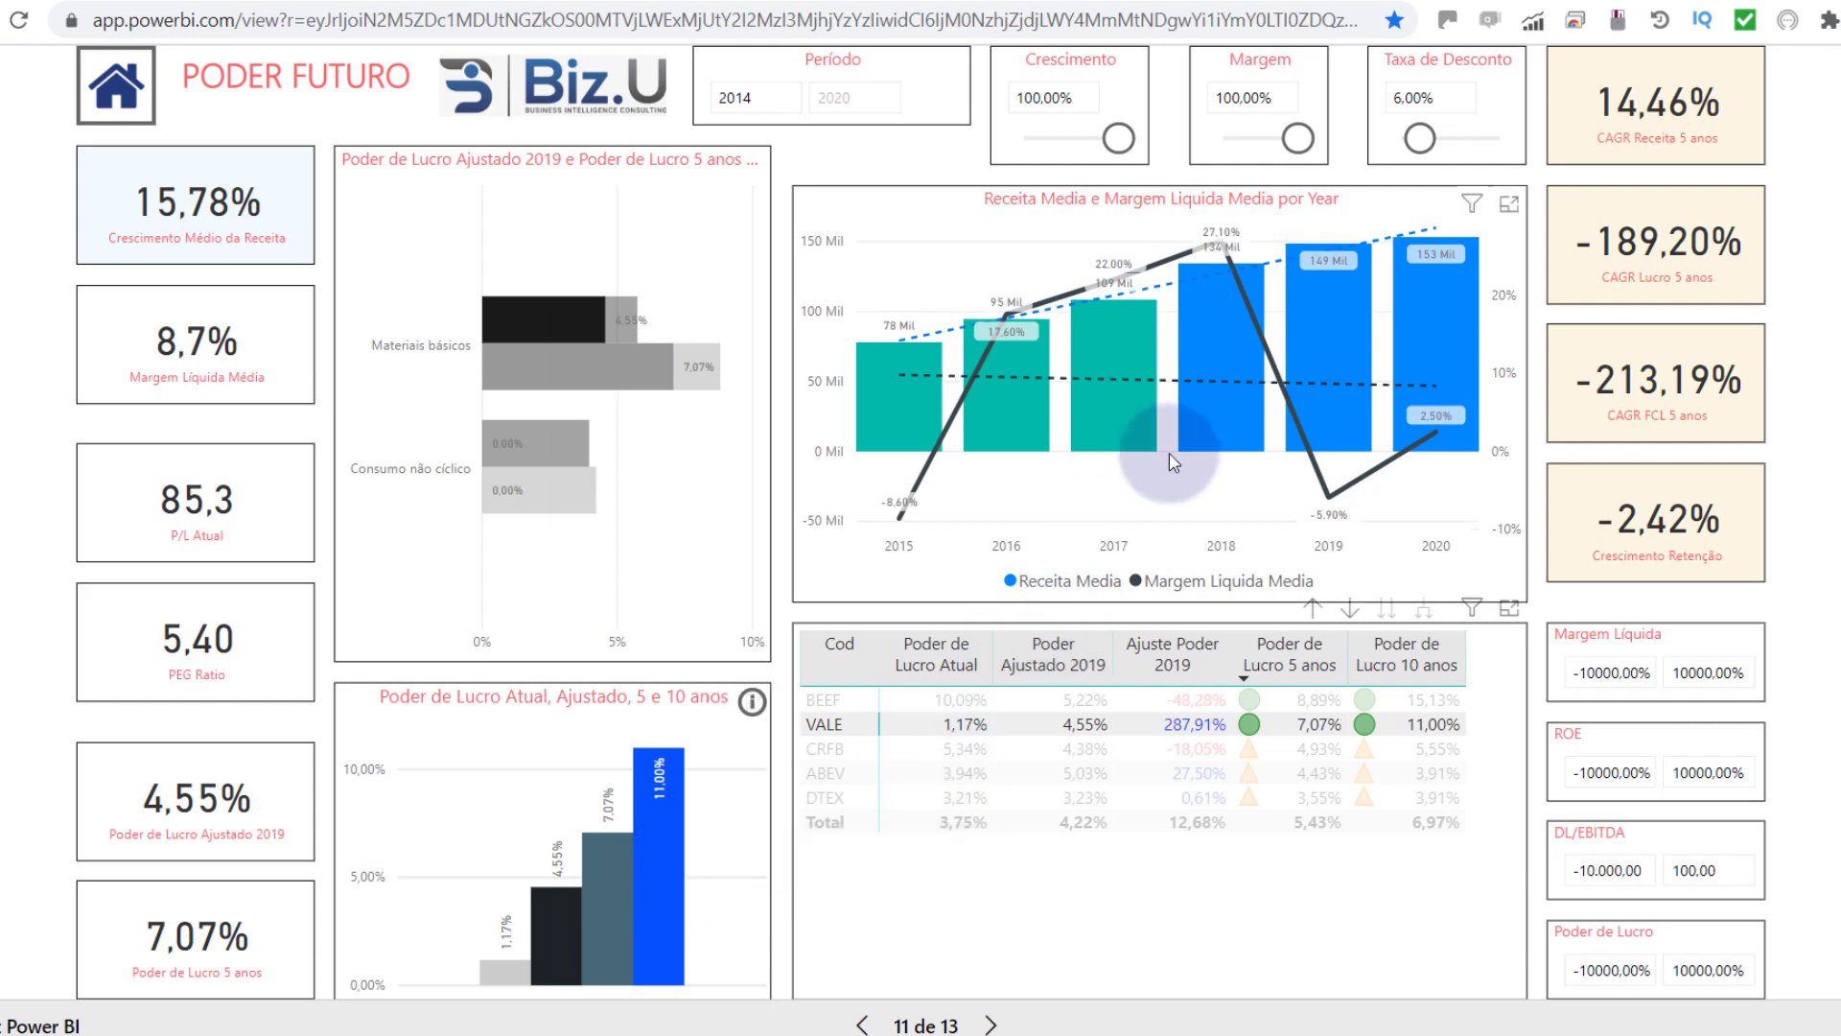
# Step: Filter the Poder Futuro page by ABEV and inspect its average revenue growth, 2020 net margin and current and future Poder de Lucro
pyautogui.click(865, 781)
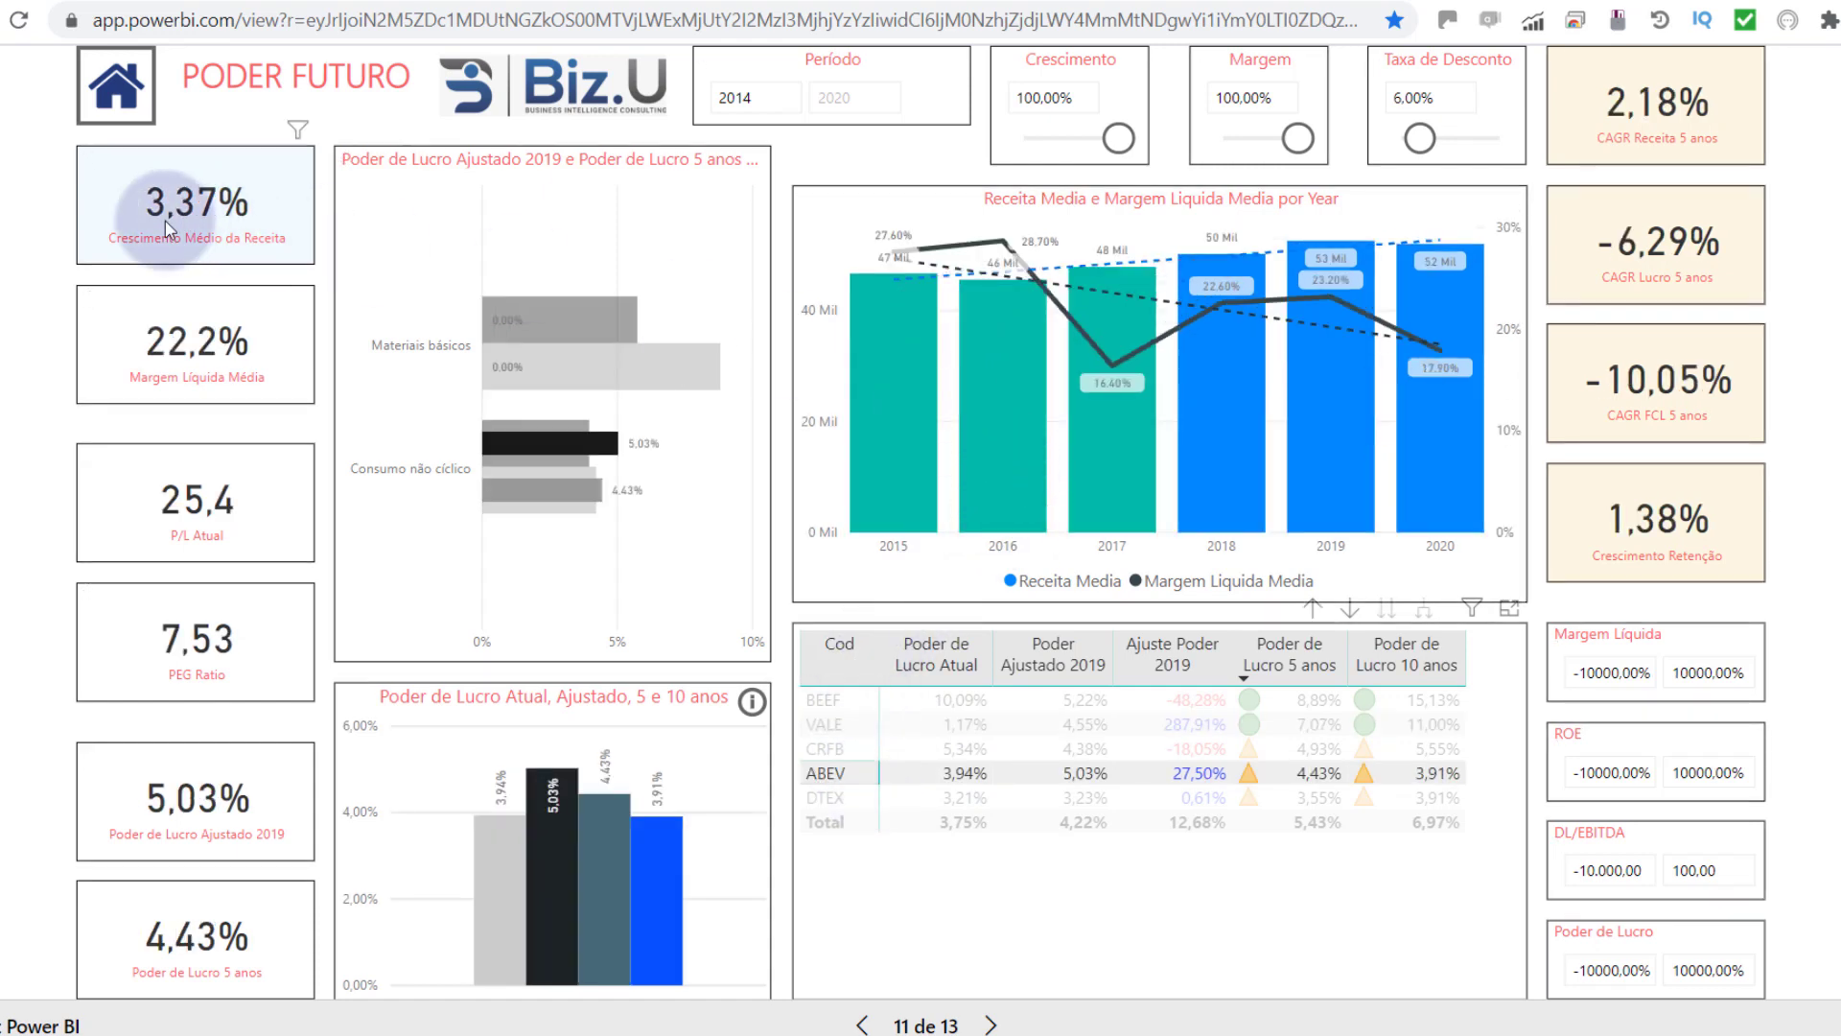
pyautogui.moveTo(165, 220)
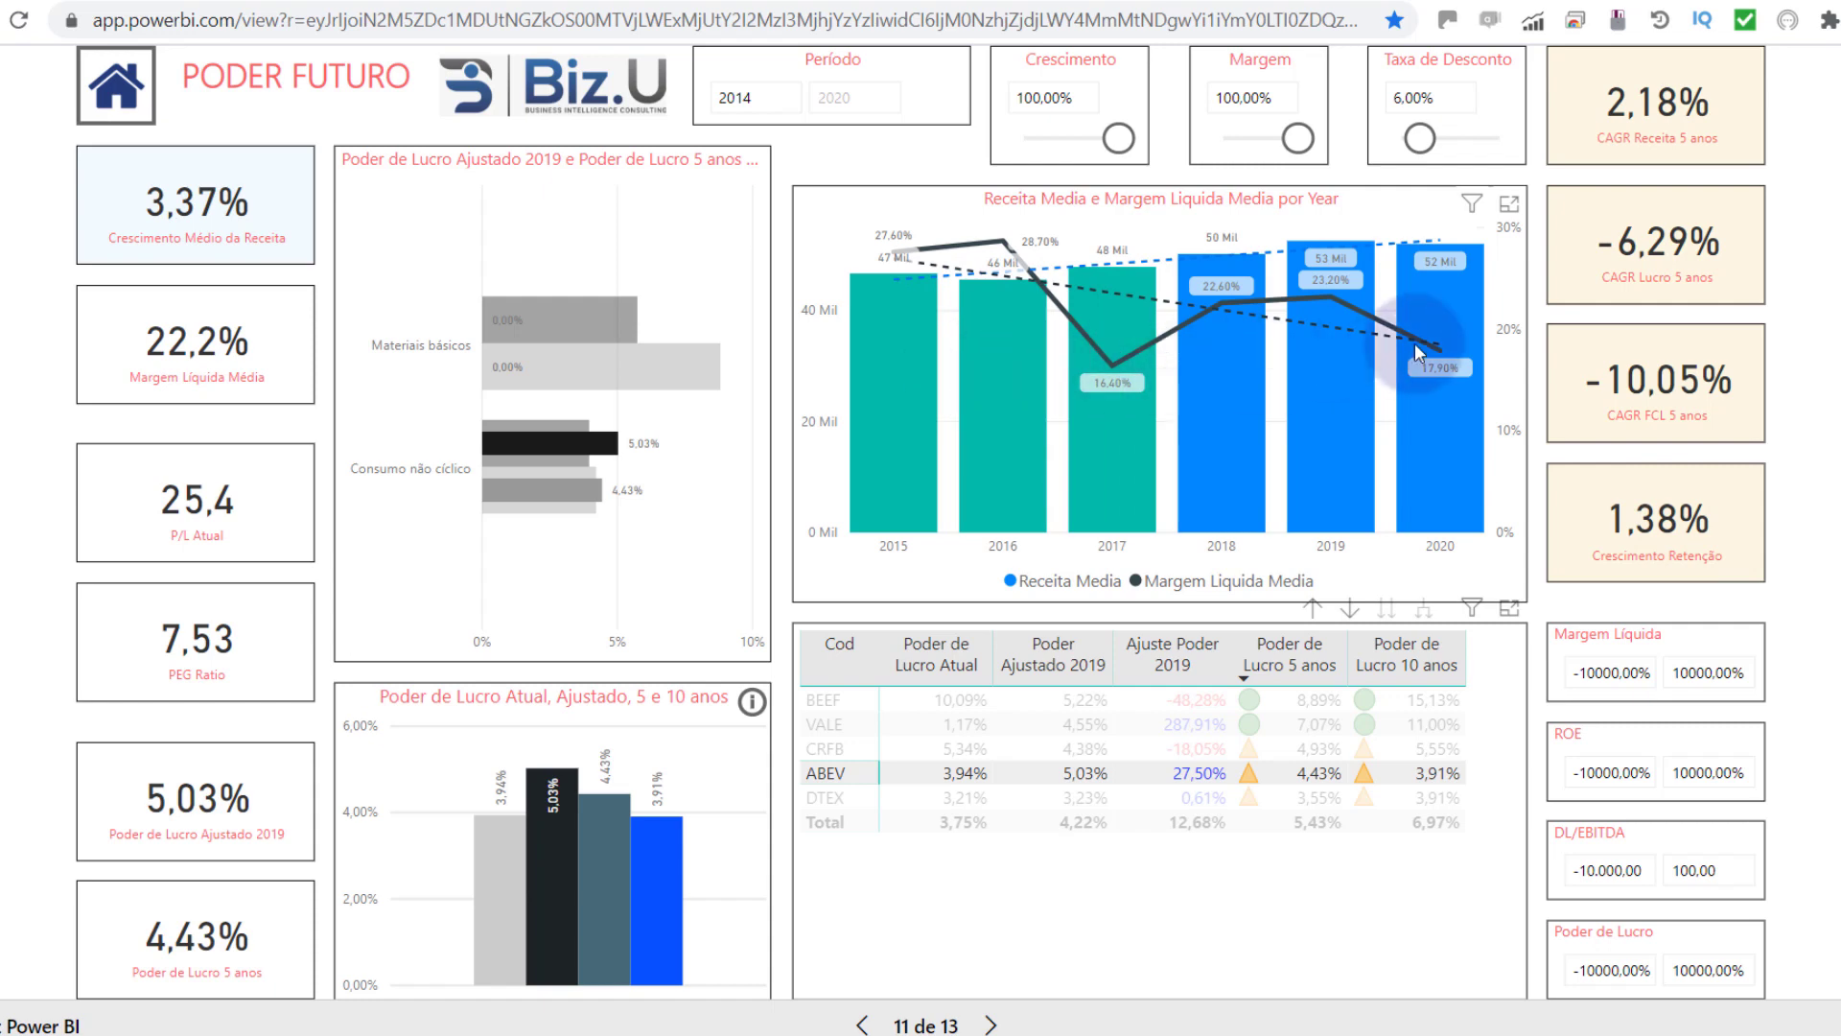
pyautogui.moveTo(1425, 383)
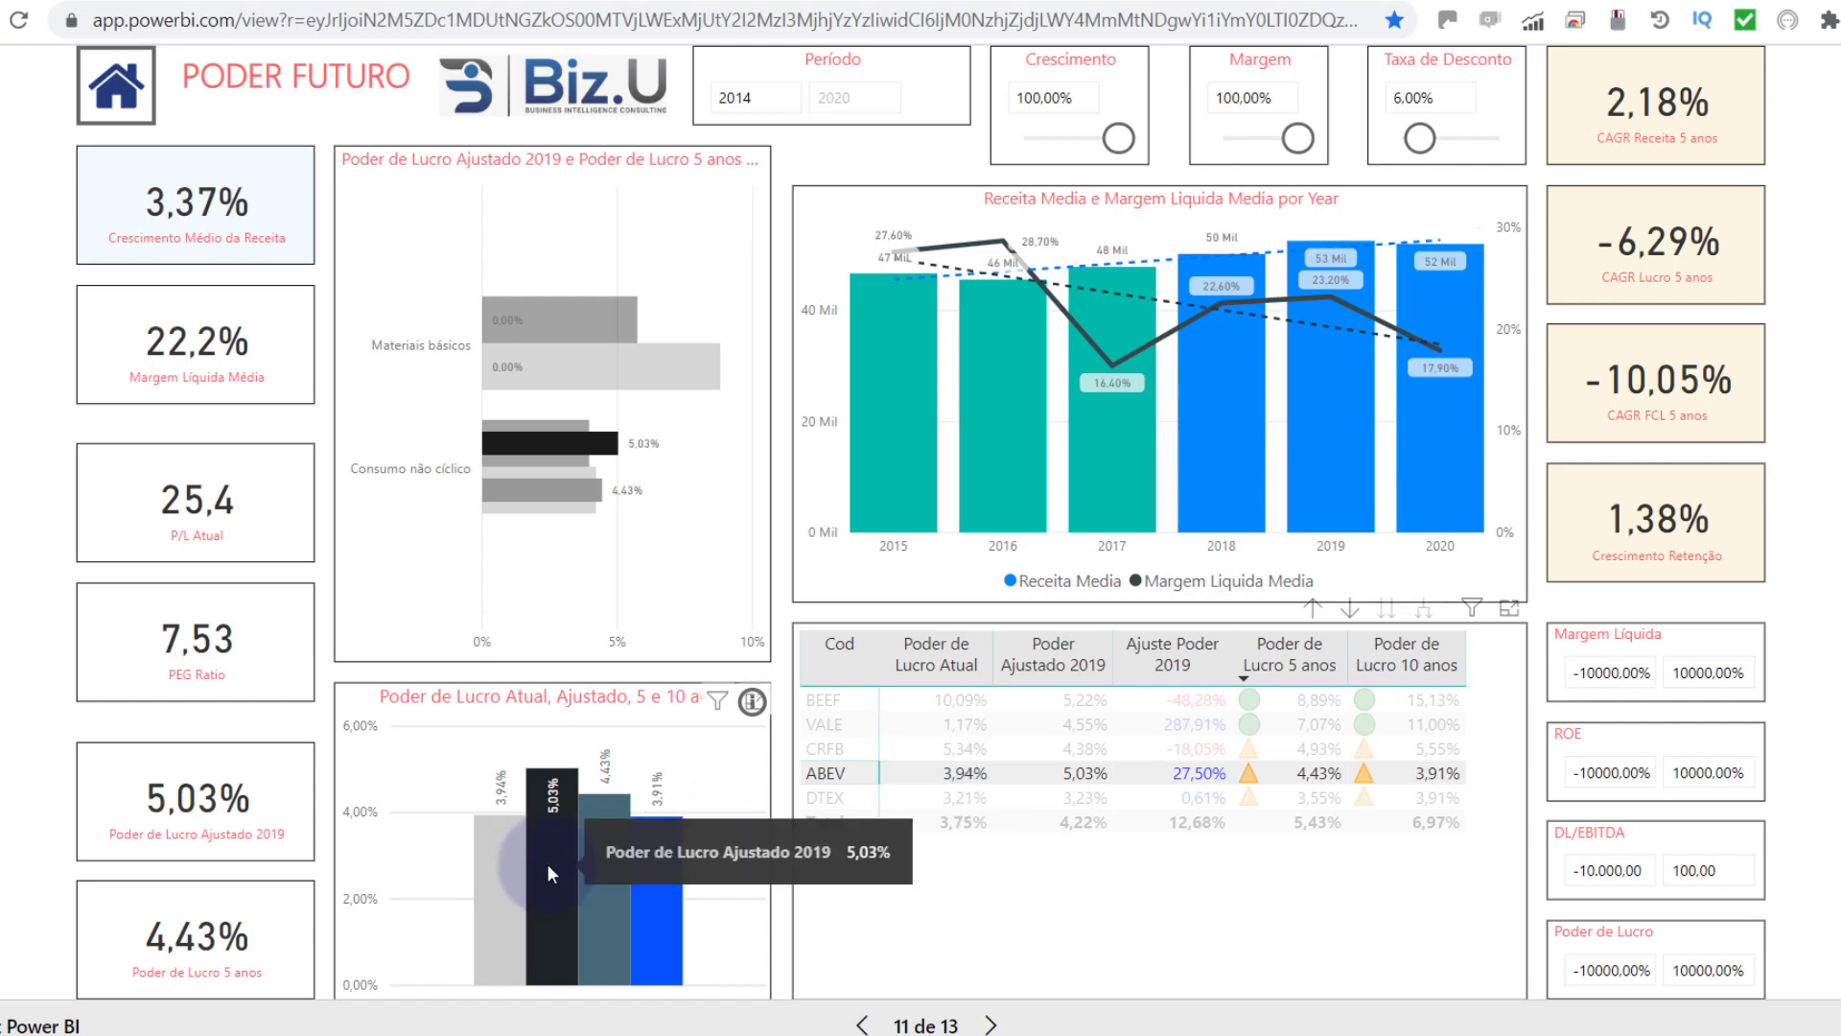
pyautogui.moveTo(655, 920)
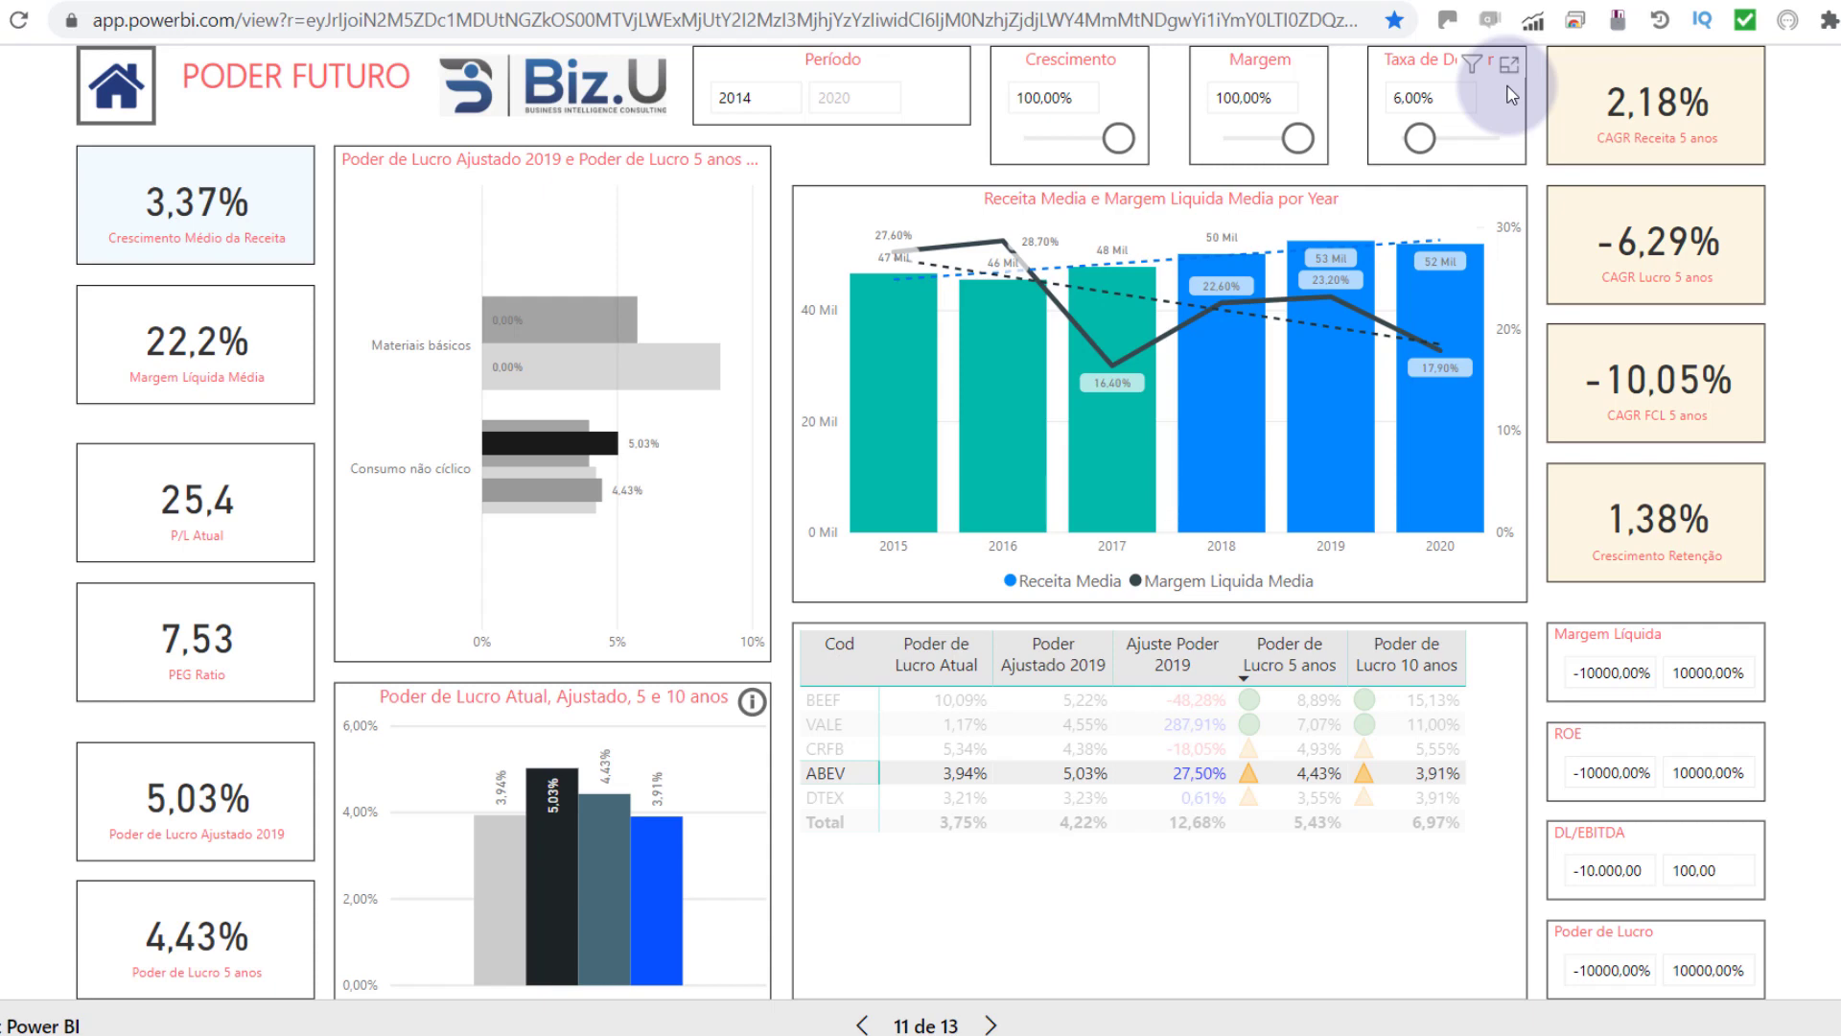
# Step: Open the Dividendos Futuros report page to view the companies' dividend ranking
pyautogui.click(992, 1023)
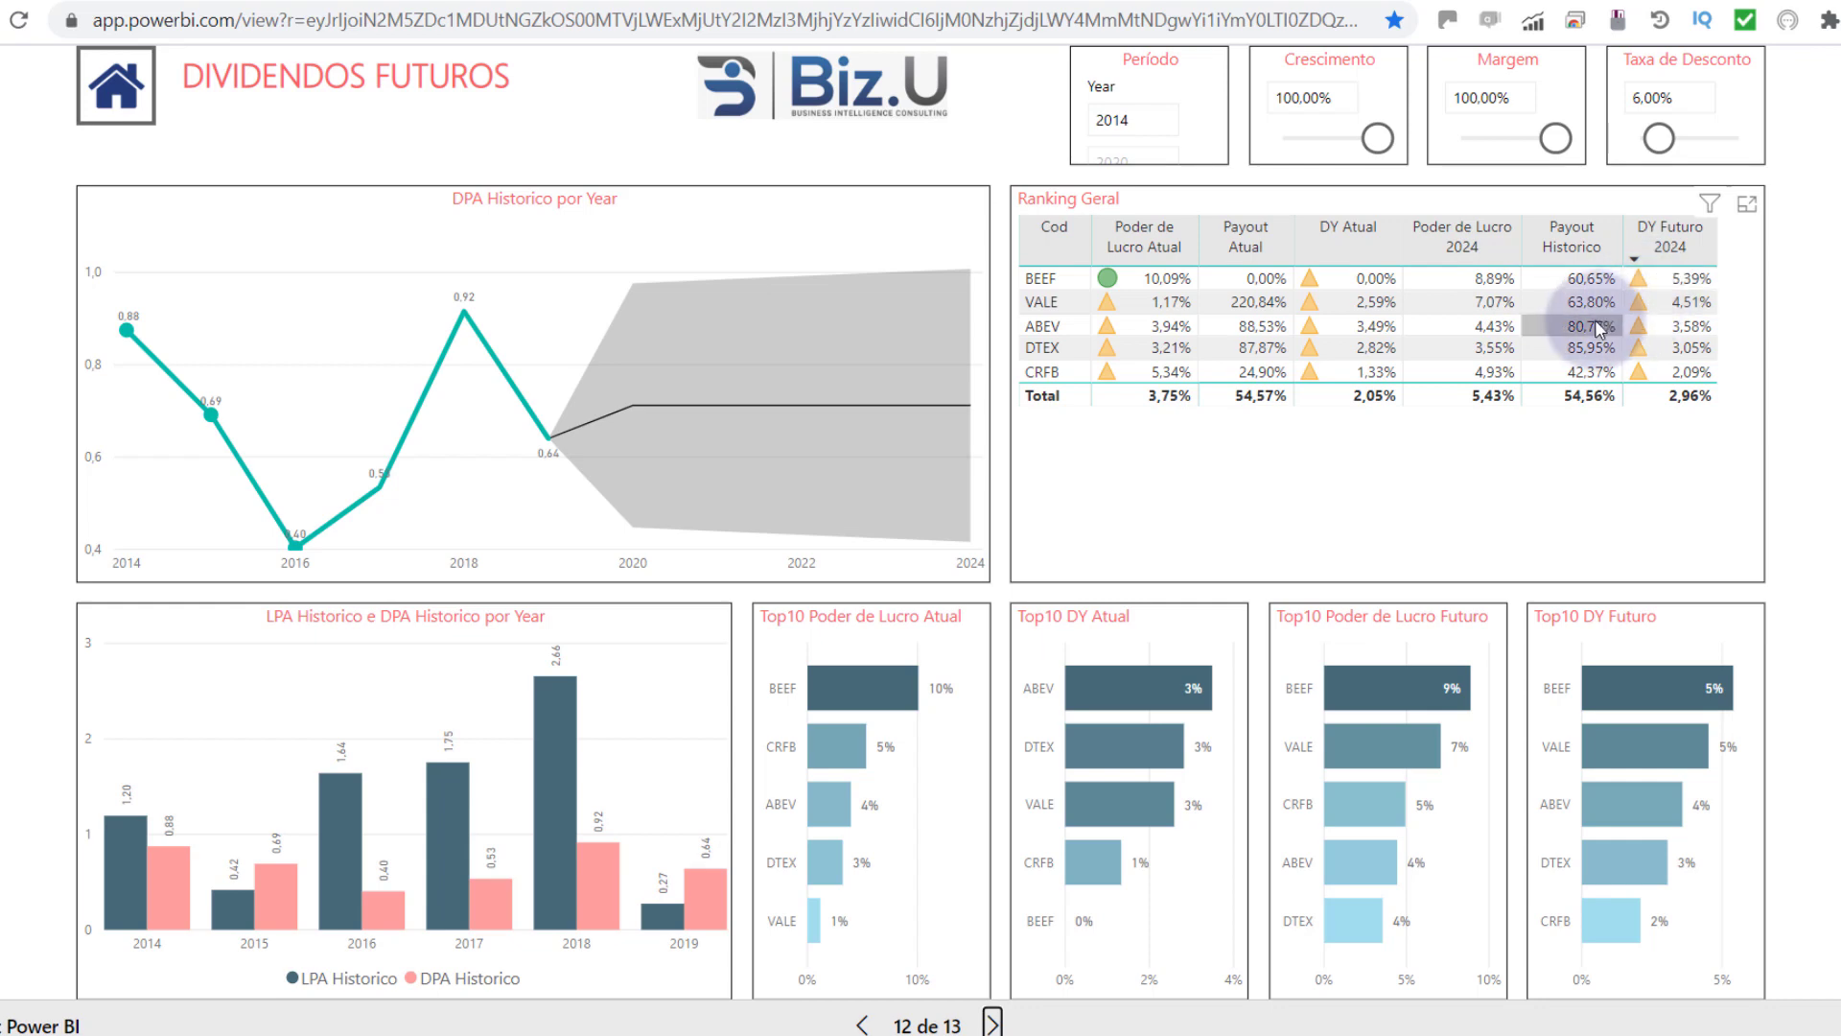
# Step: Filter the Dividendos Futuros page by VALE and ABEV alternately to compare their DPA history, DPA forecast and LPA against DPA
pyautogui.click(1534, 305)
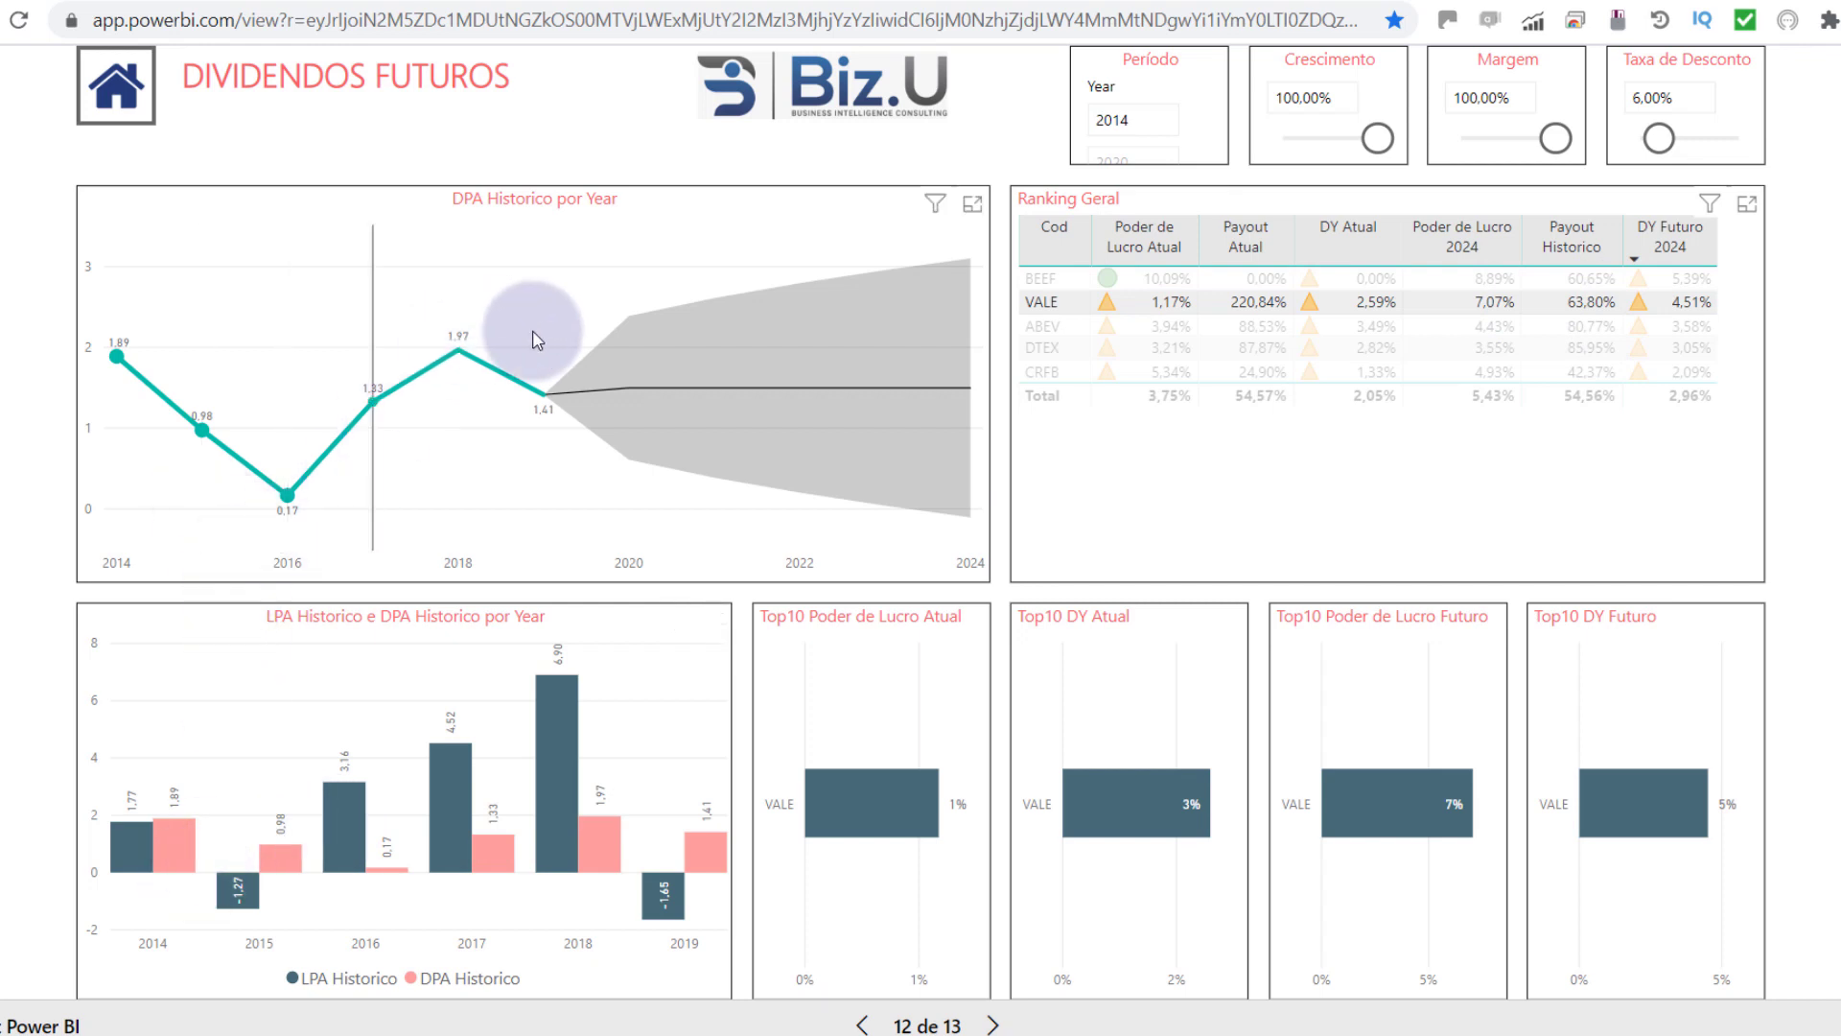
pyautogui.moveTo(700, 388)
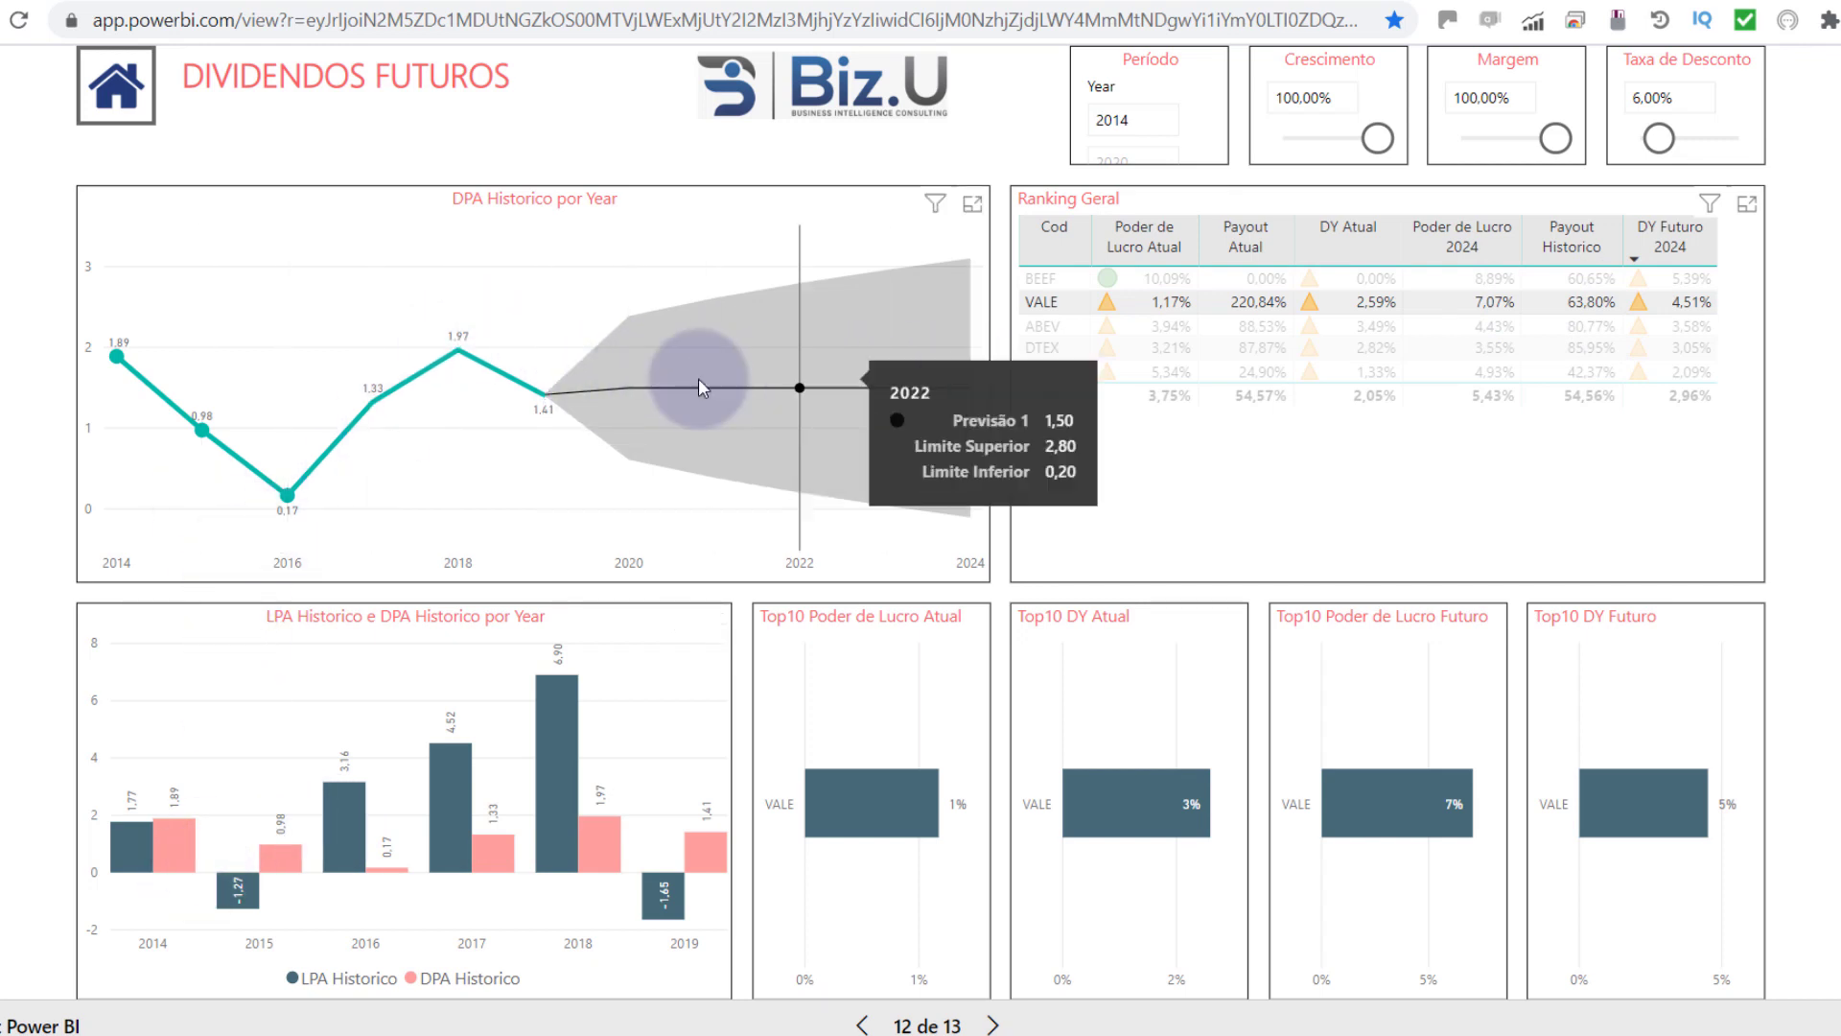
pyautogui.click(1113, 330)
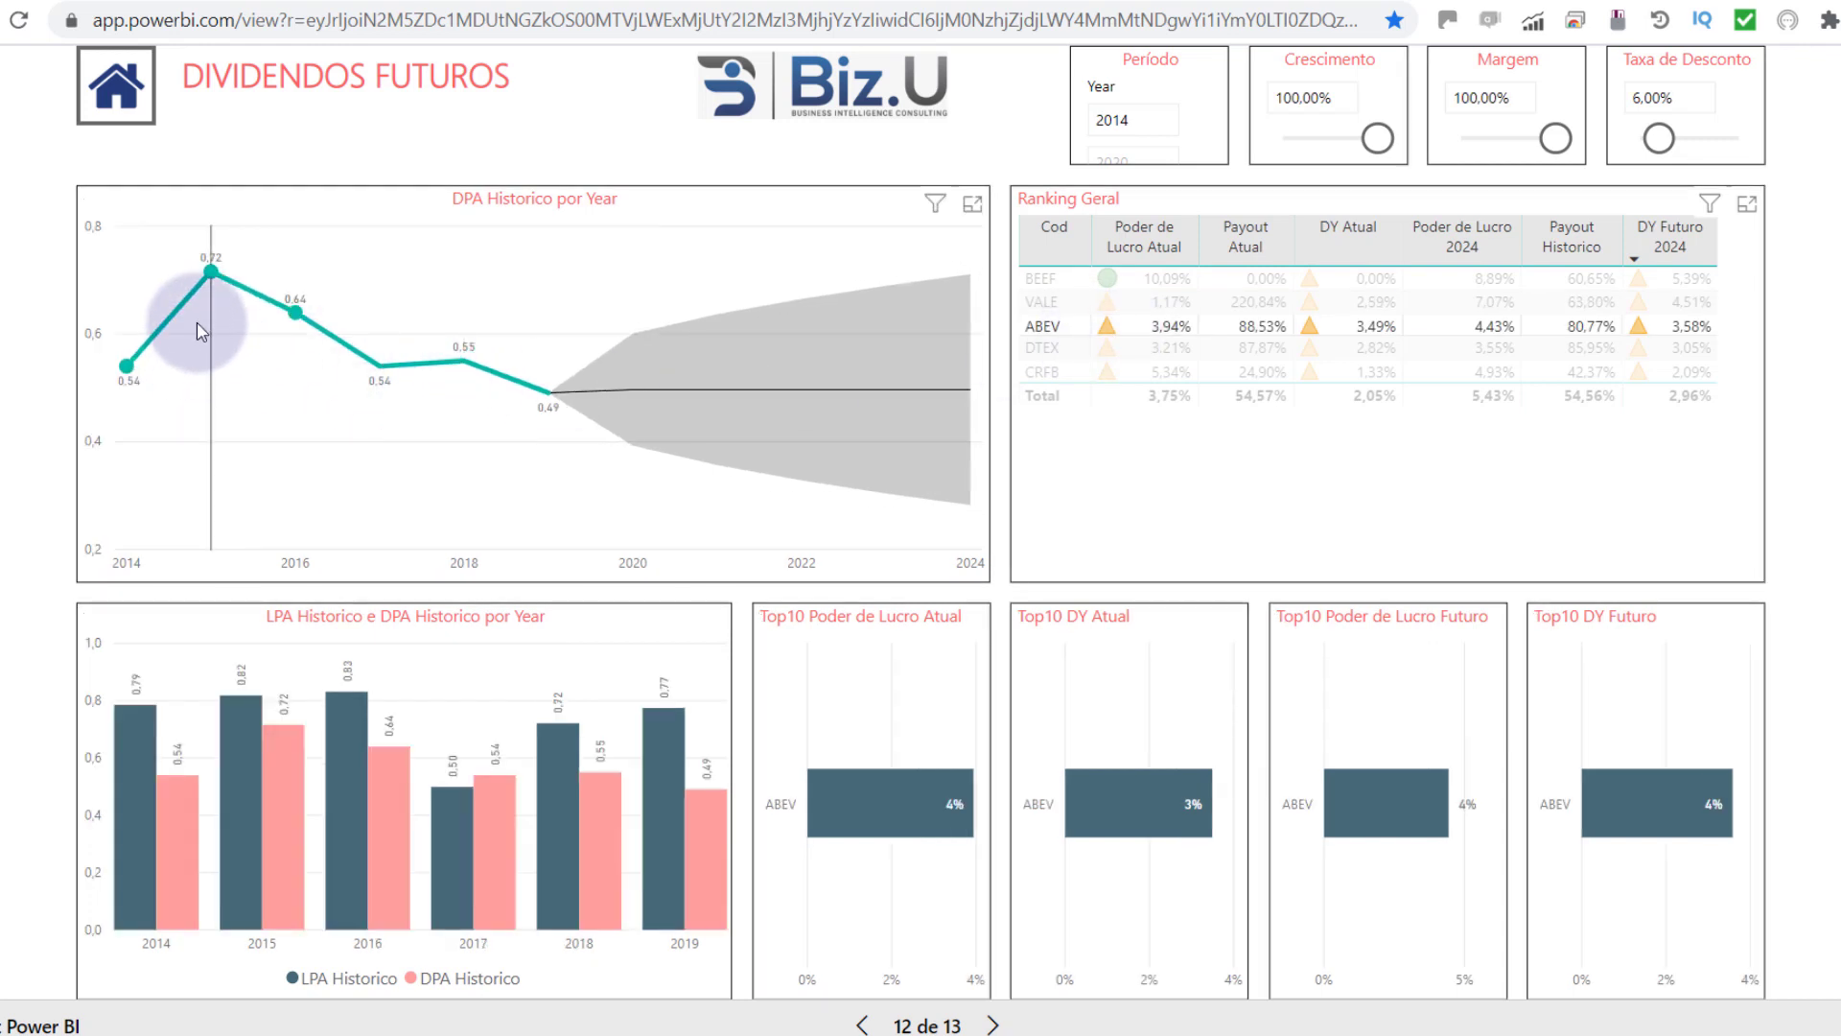
pyautogui.moveTo(637, 377)
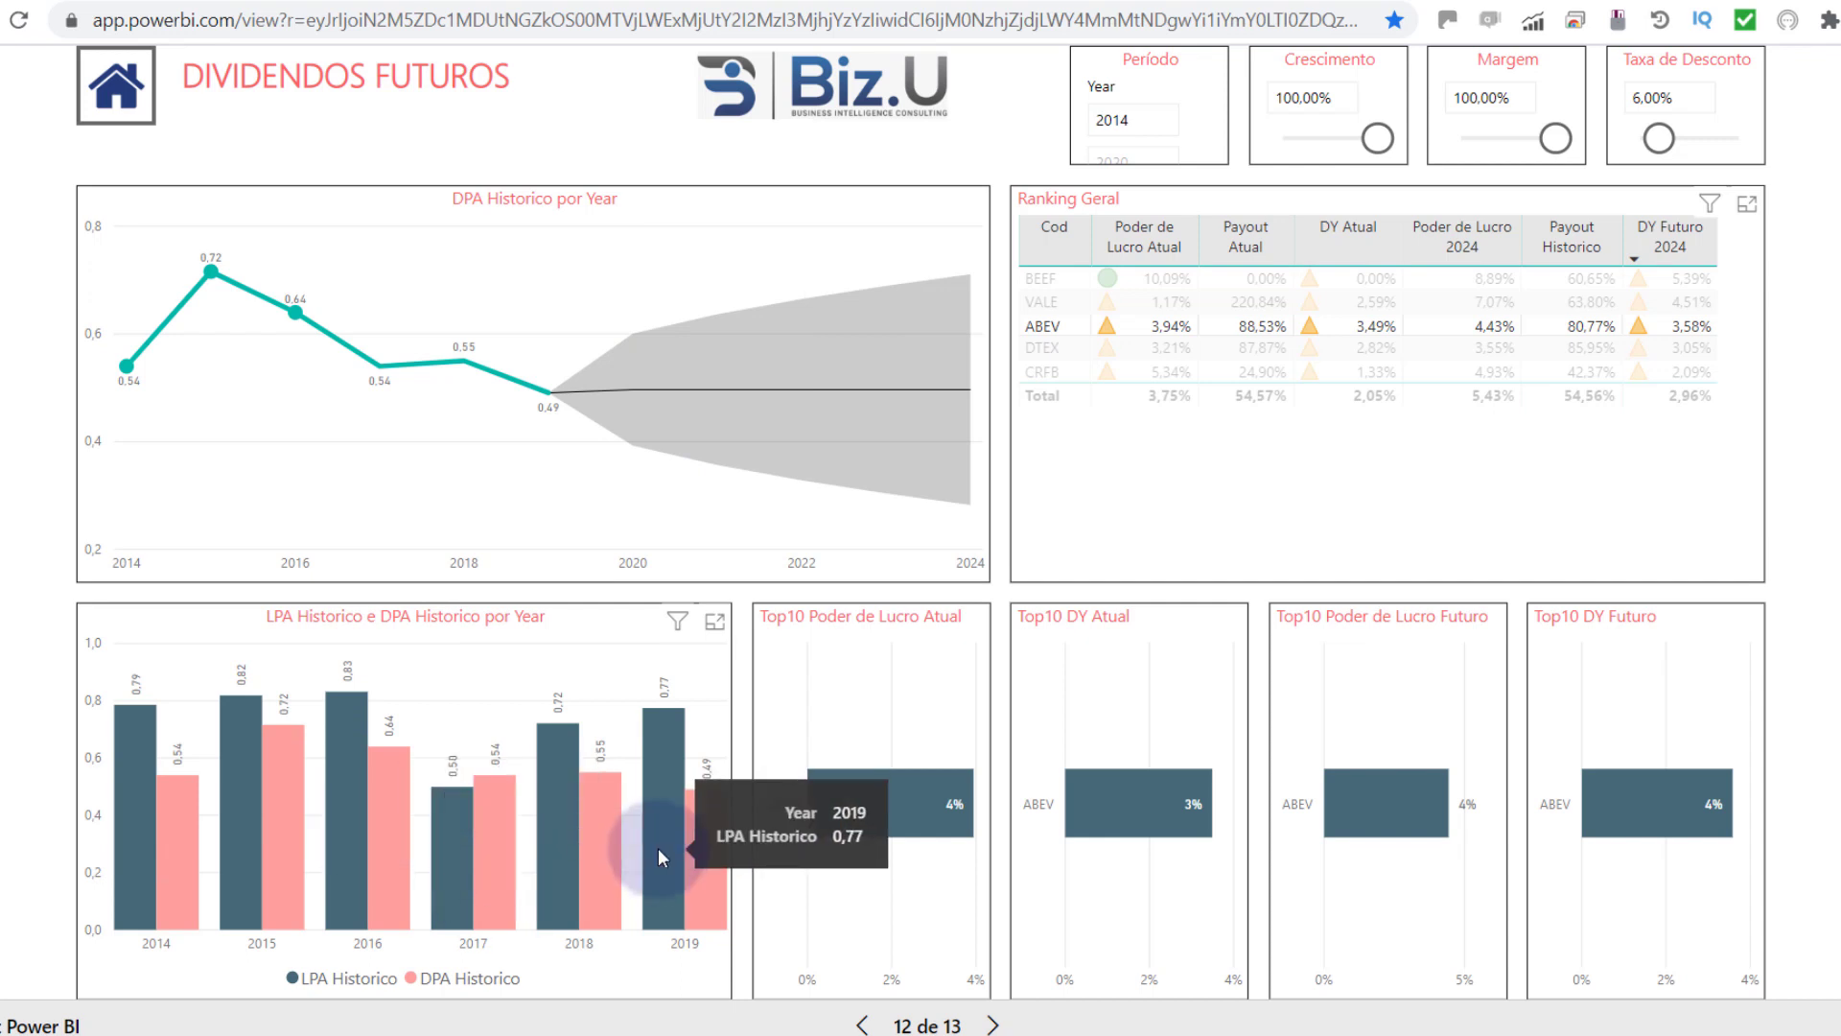
pyautogui.click(1056, 303)
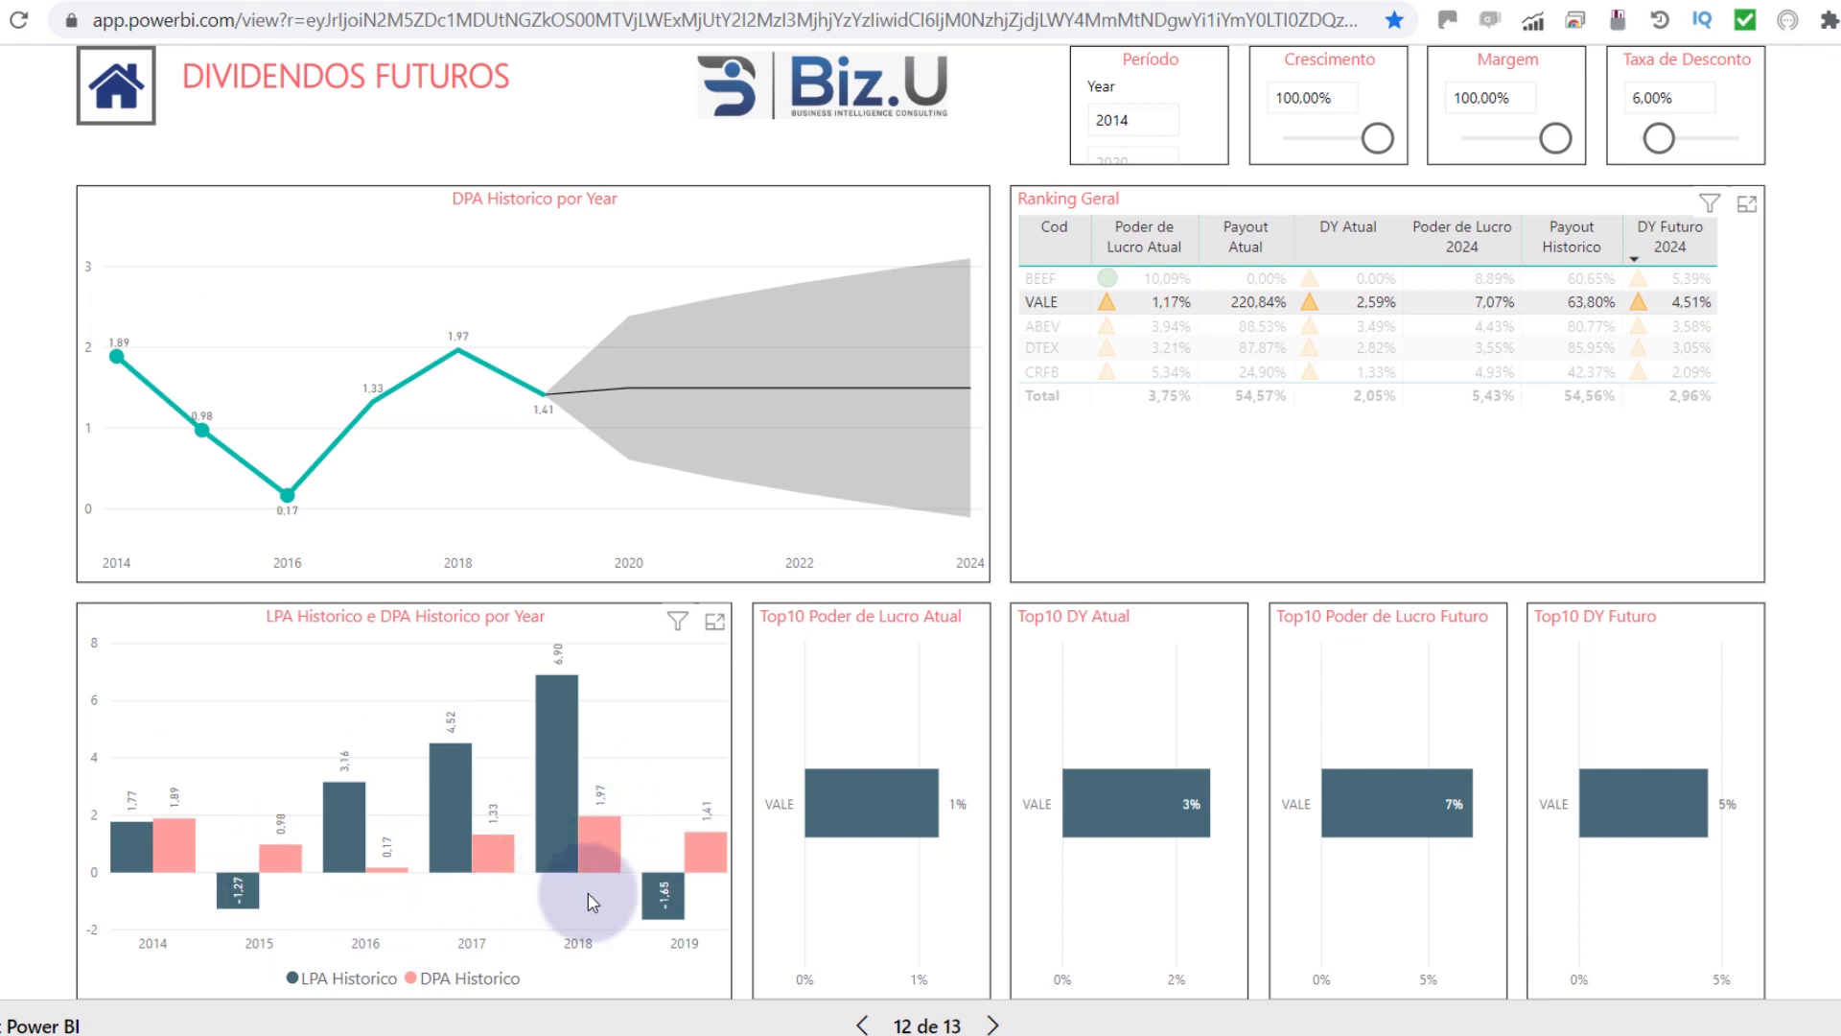
pyautogui.click(1081, 330)
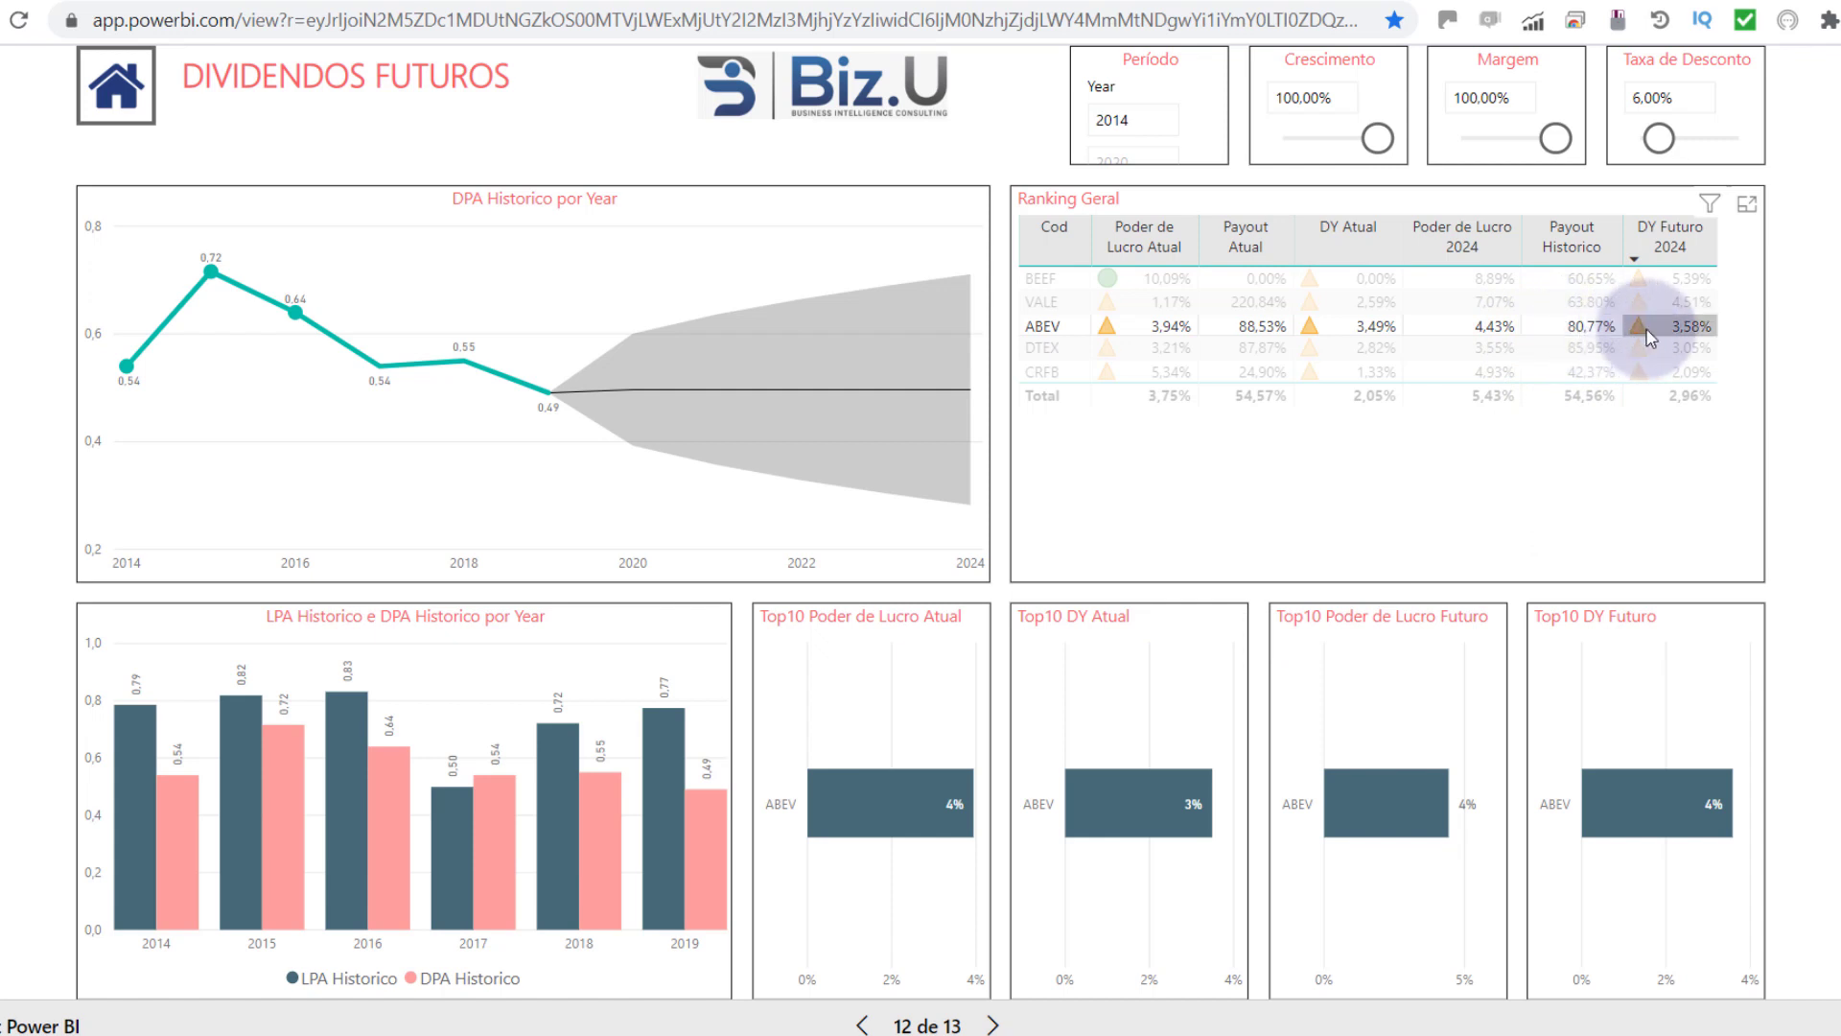
# Step: Open the Simulação de Carteira report page and examine its ROE, ROIC, Div Liq / EBITDA, Div Bruta / PL and EV/EBITDA rankings
pyautogui.click(993, 1022)
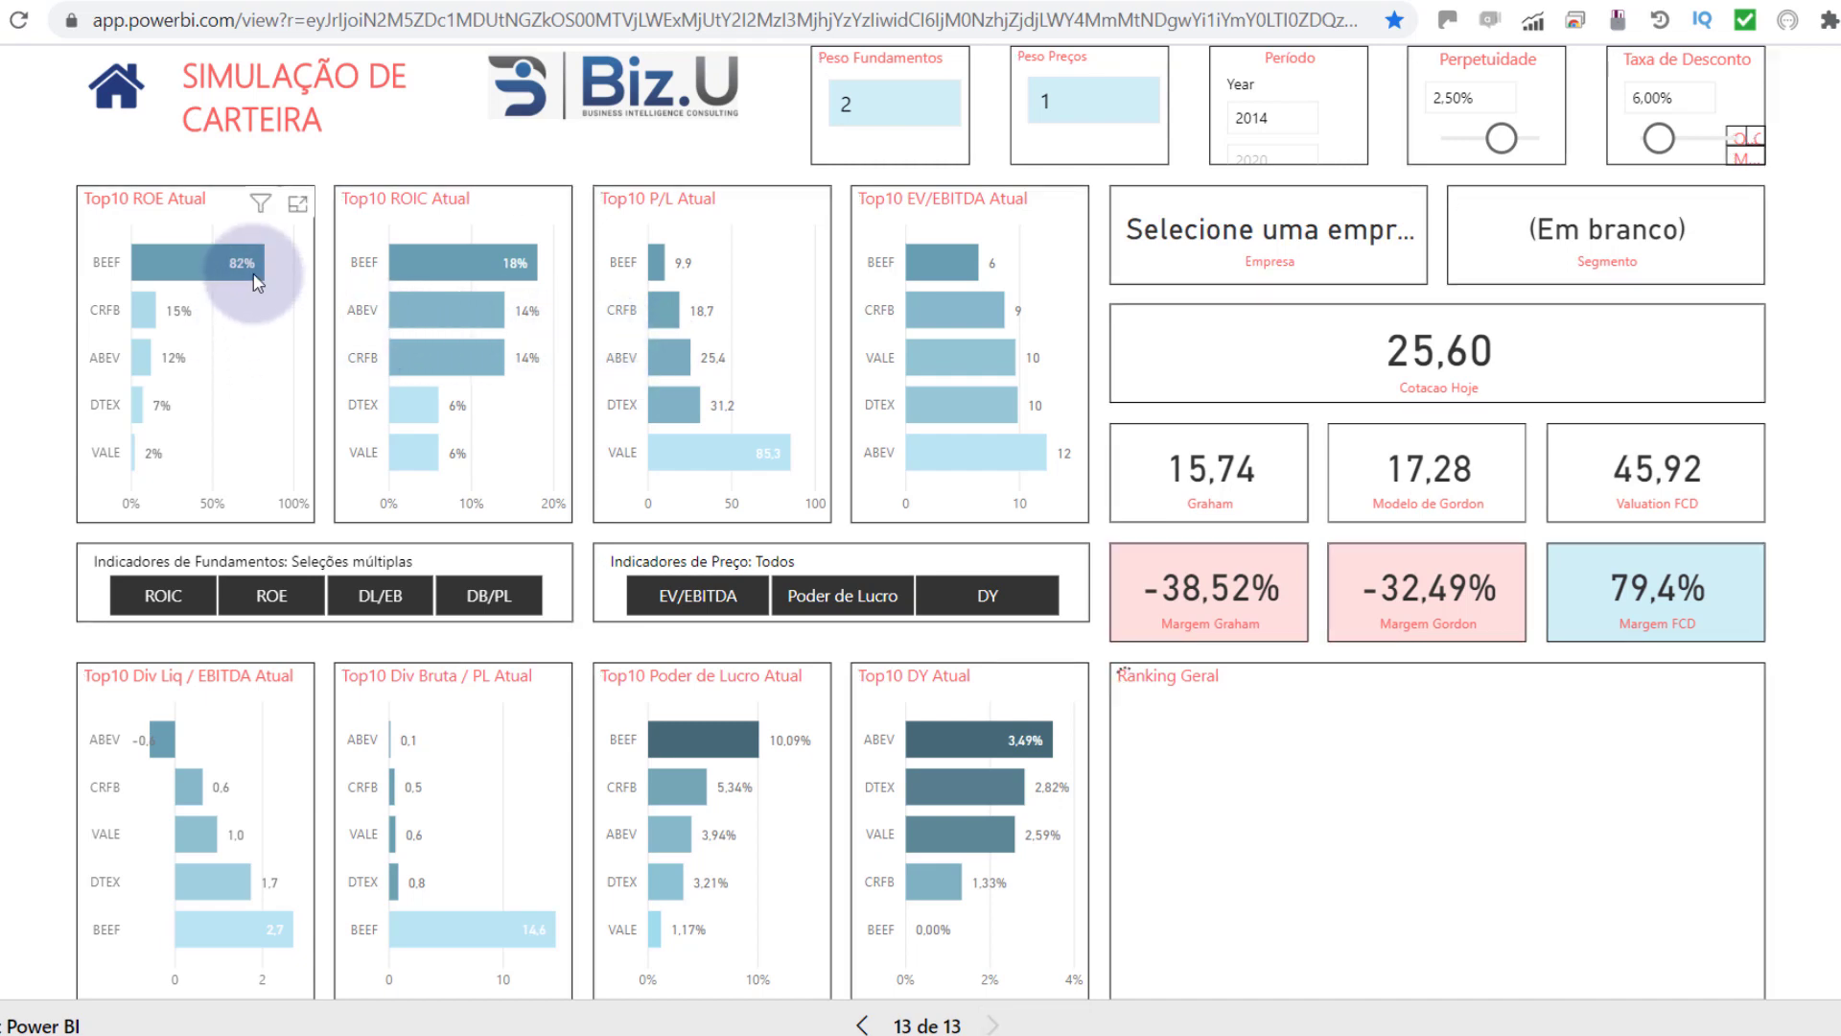
pyautogui.moveTo(195, 279)
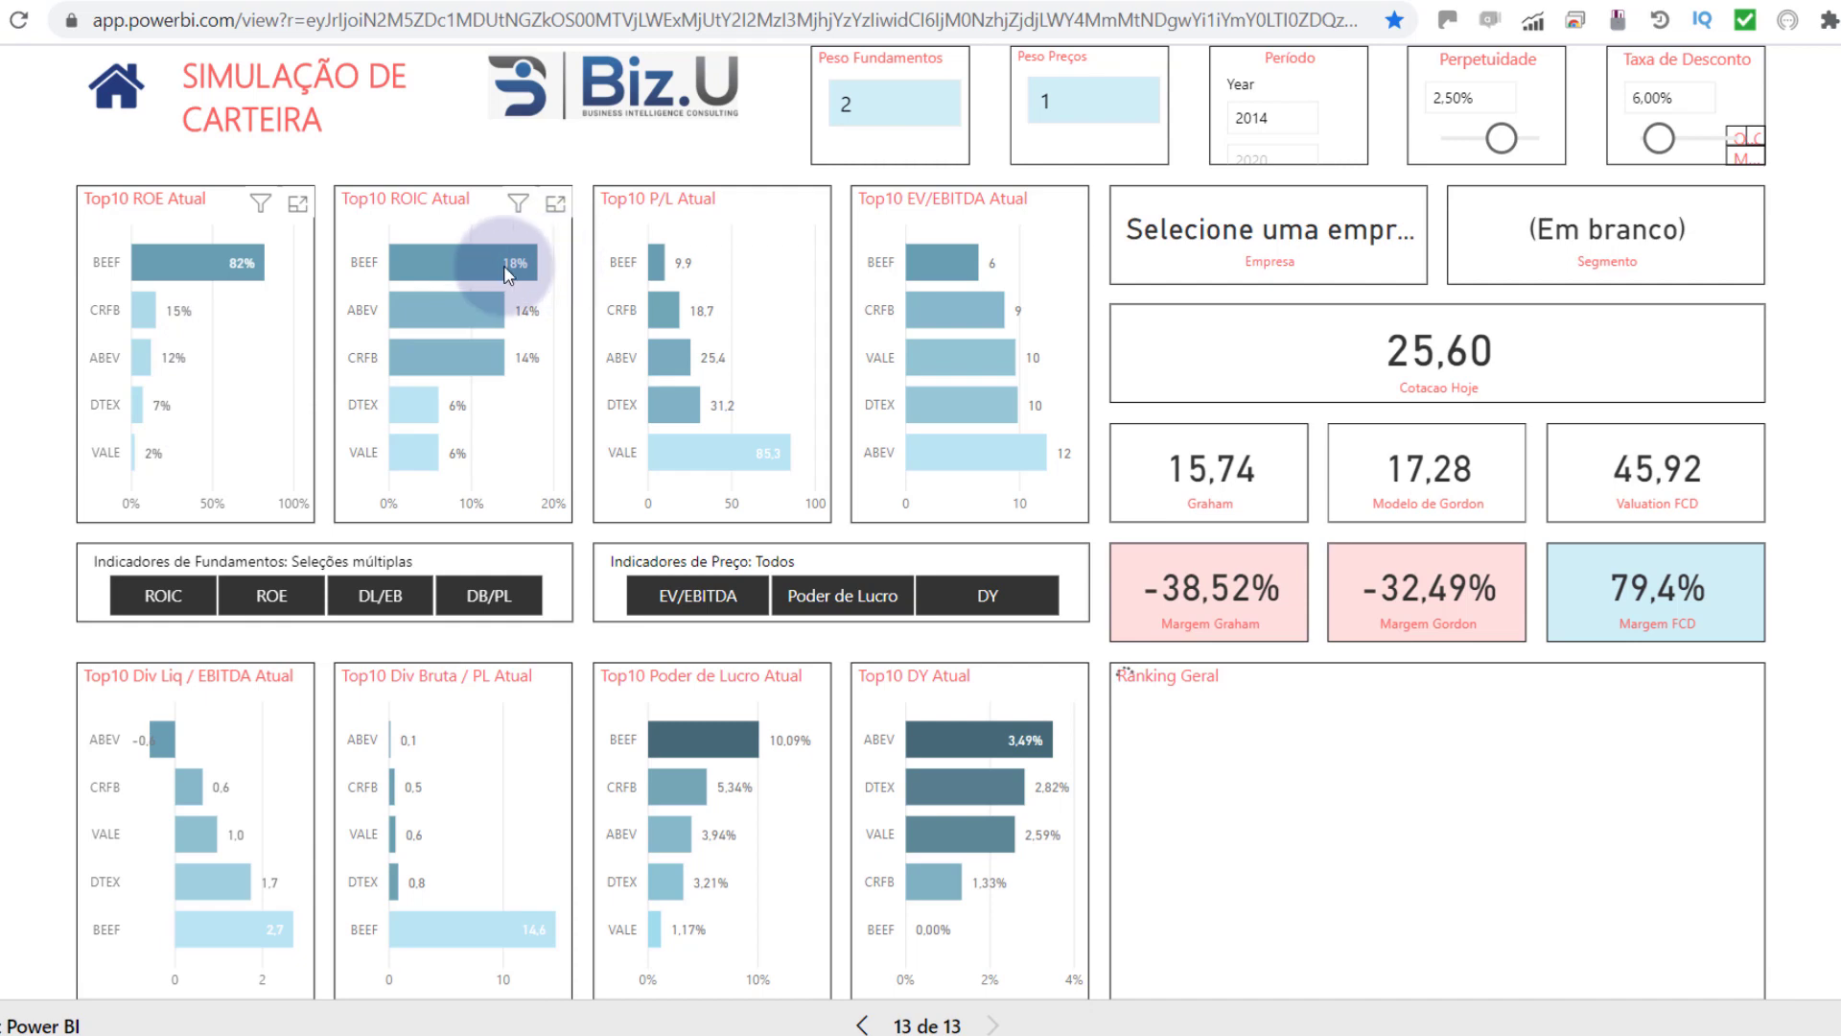
pyautogui.moveTo(508, 275)
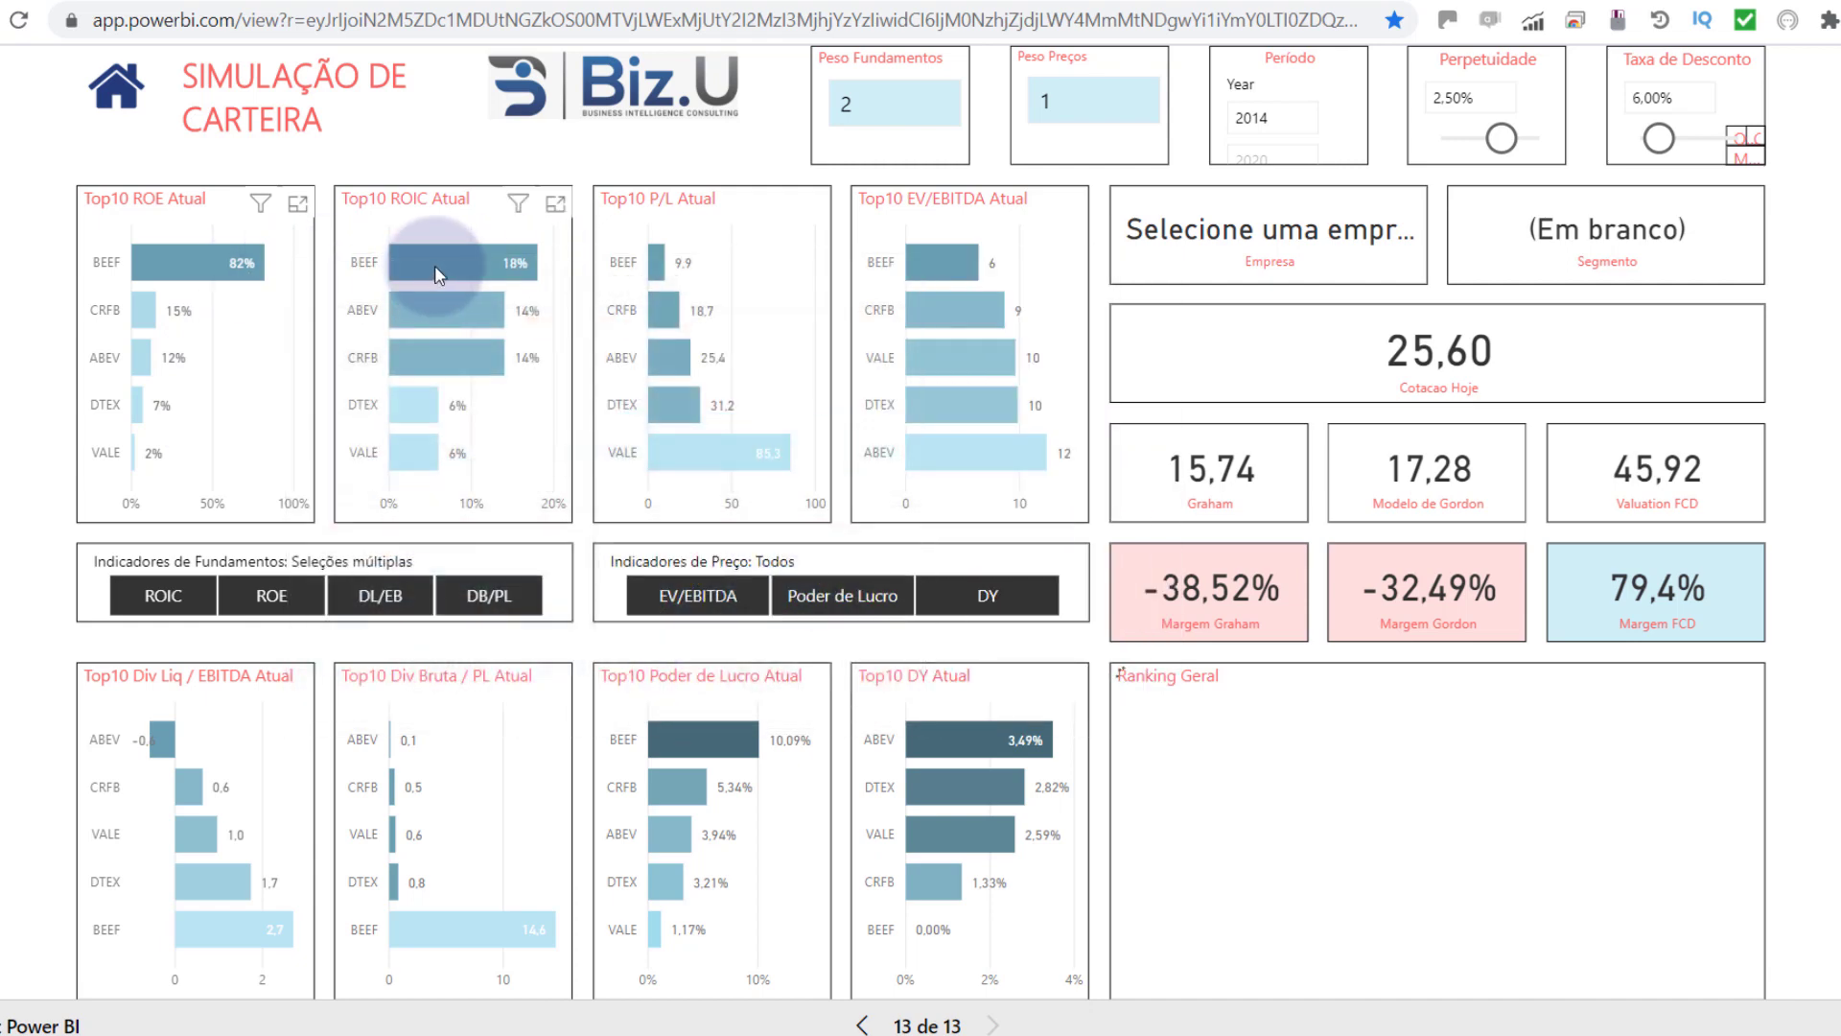
pyautogui.moveTo(436, 273)
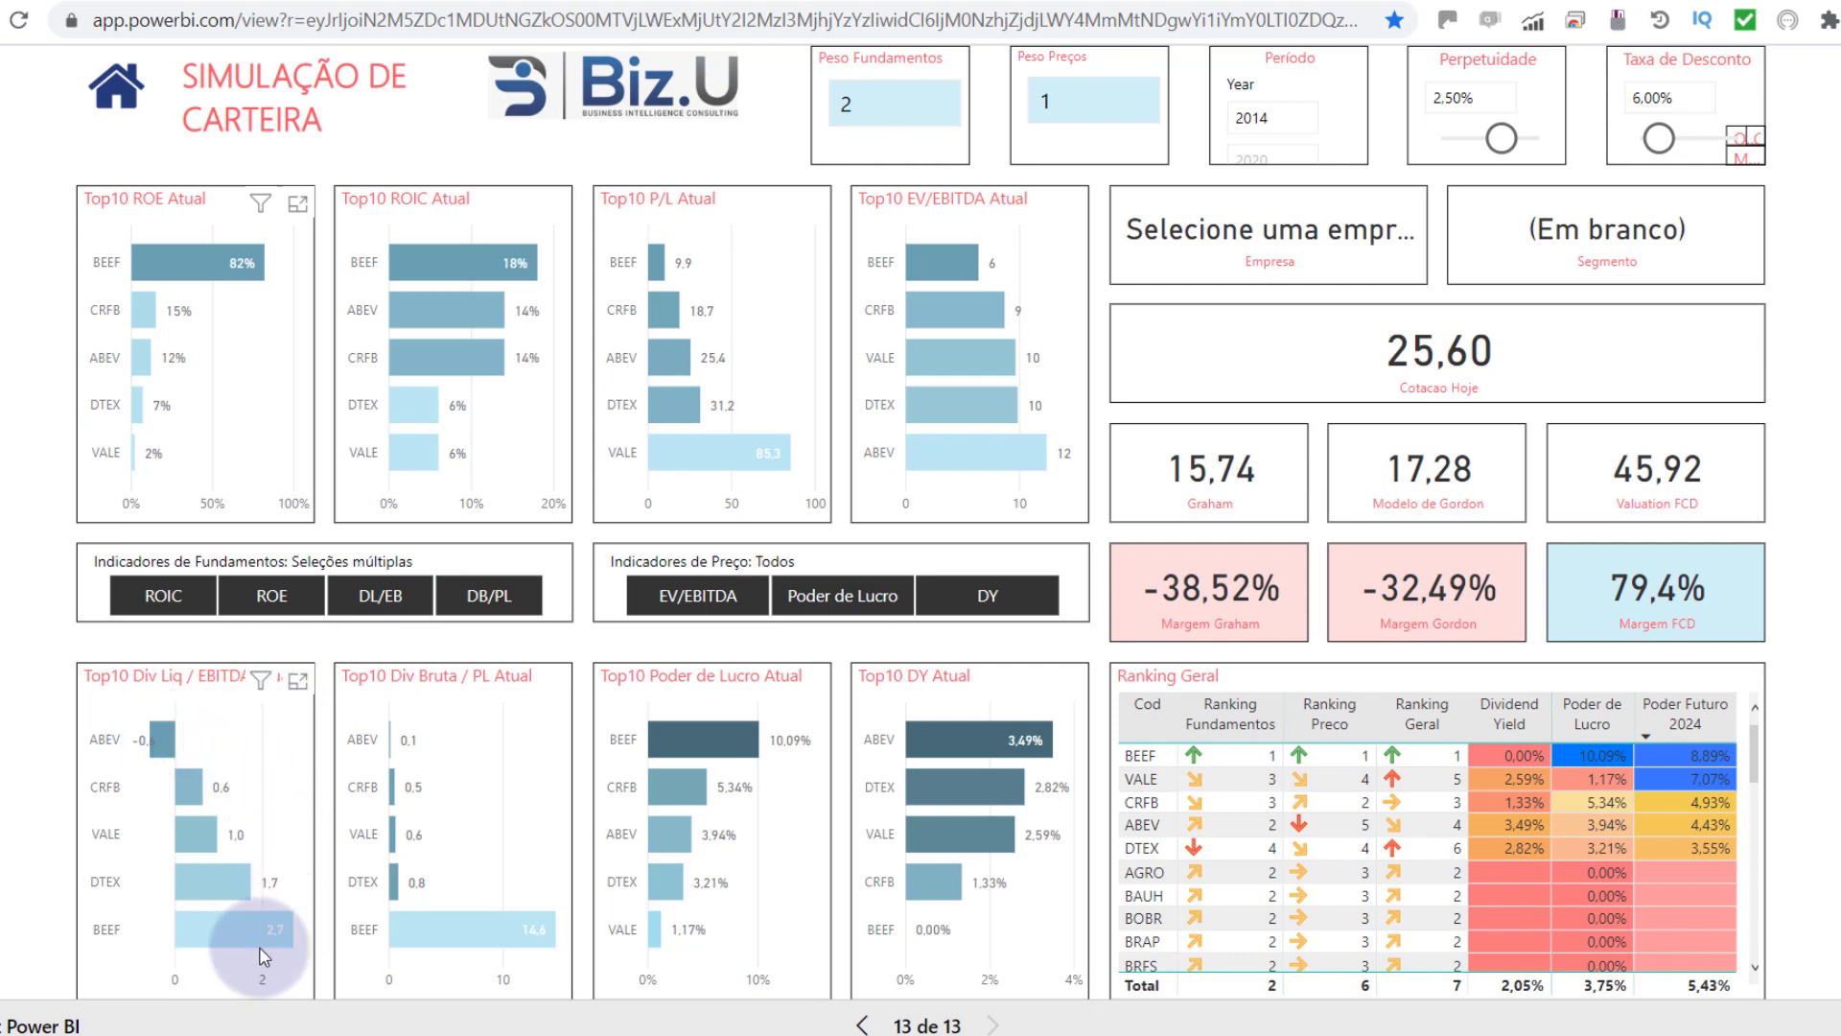
pyautogui.moveTo(242, 949)
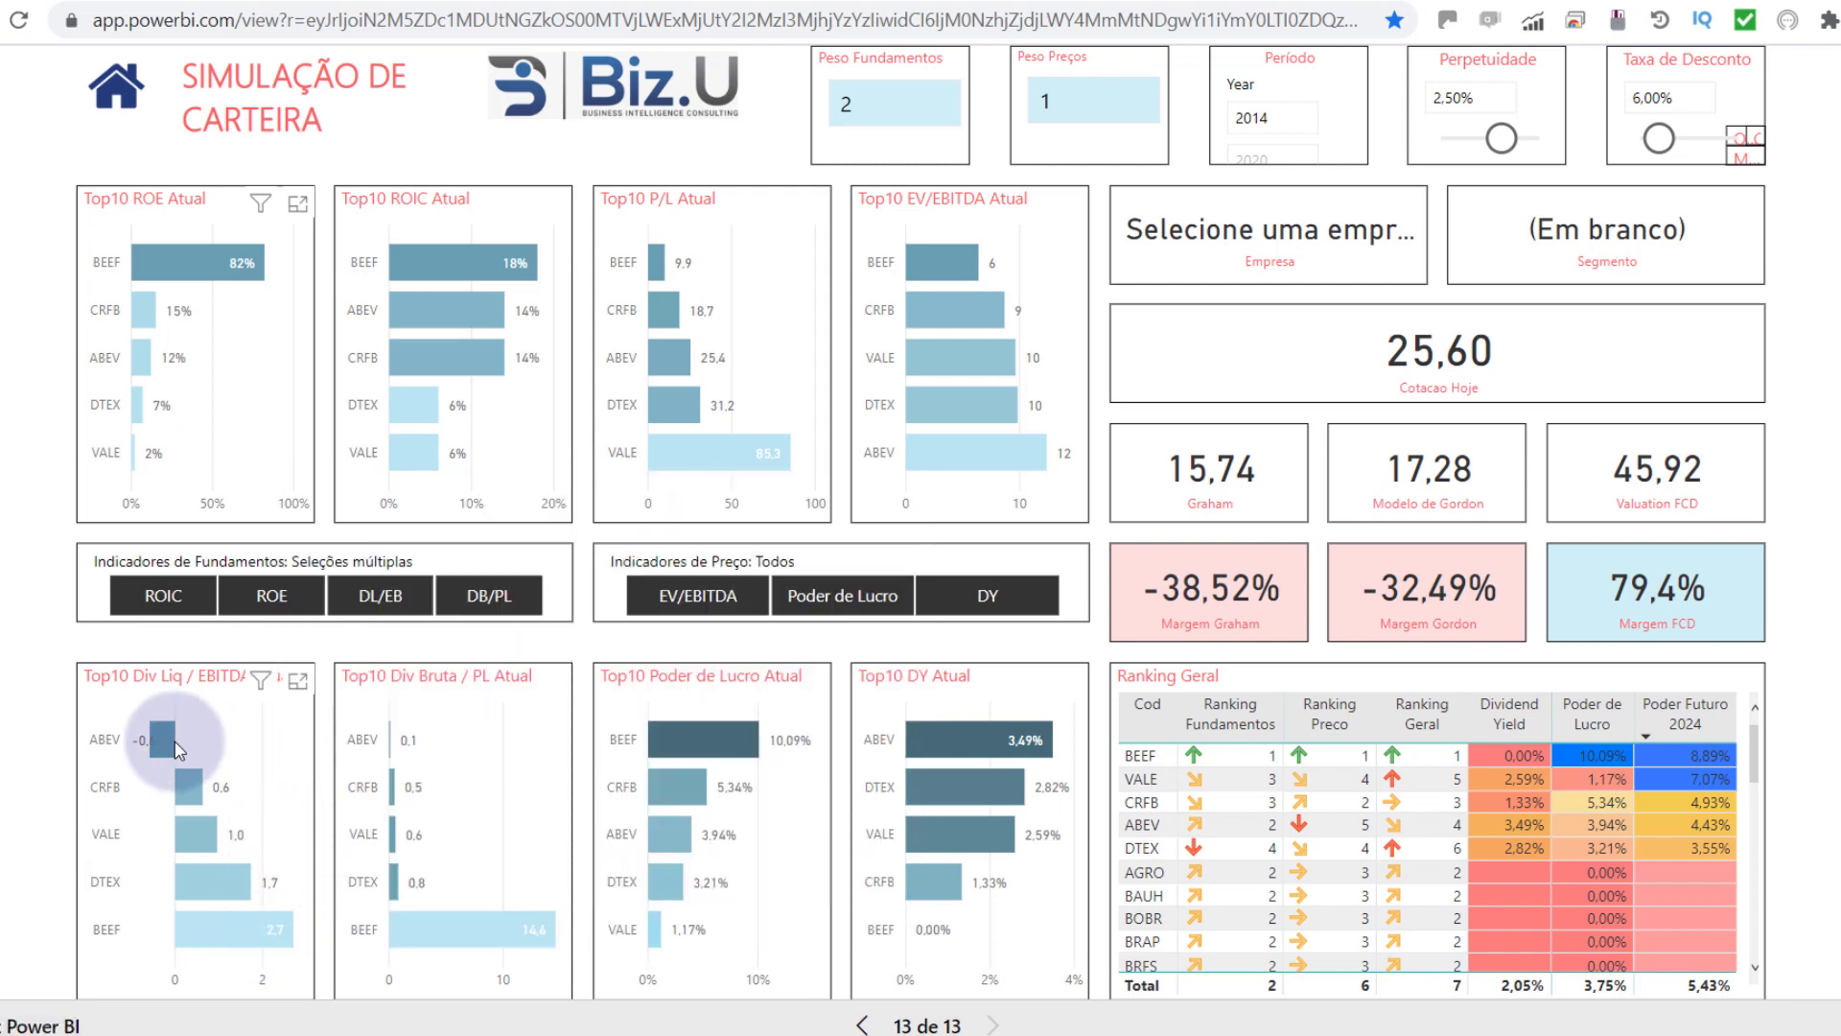
pyautogui.moveTo(163, 746)
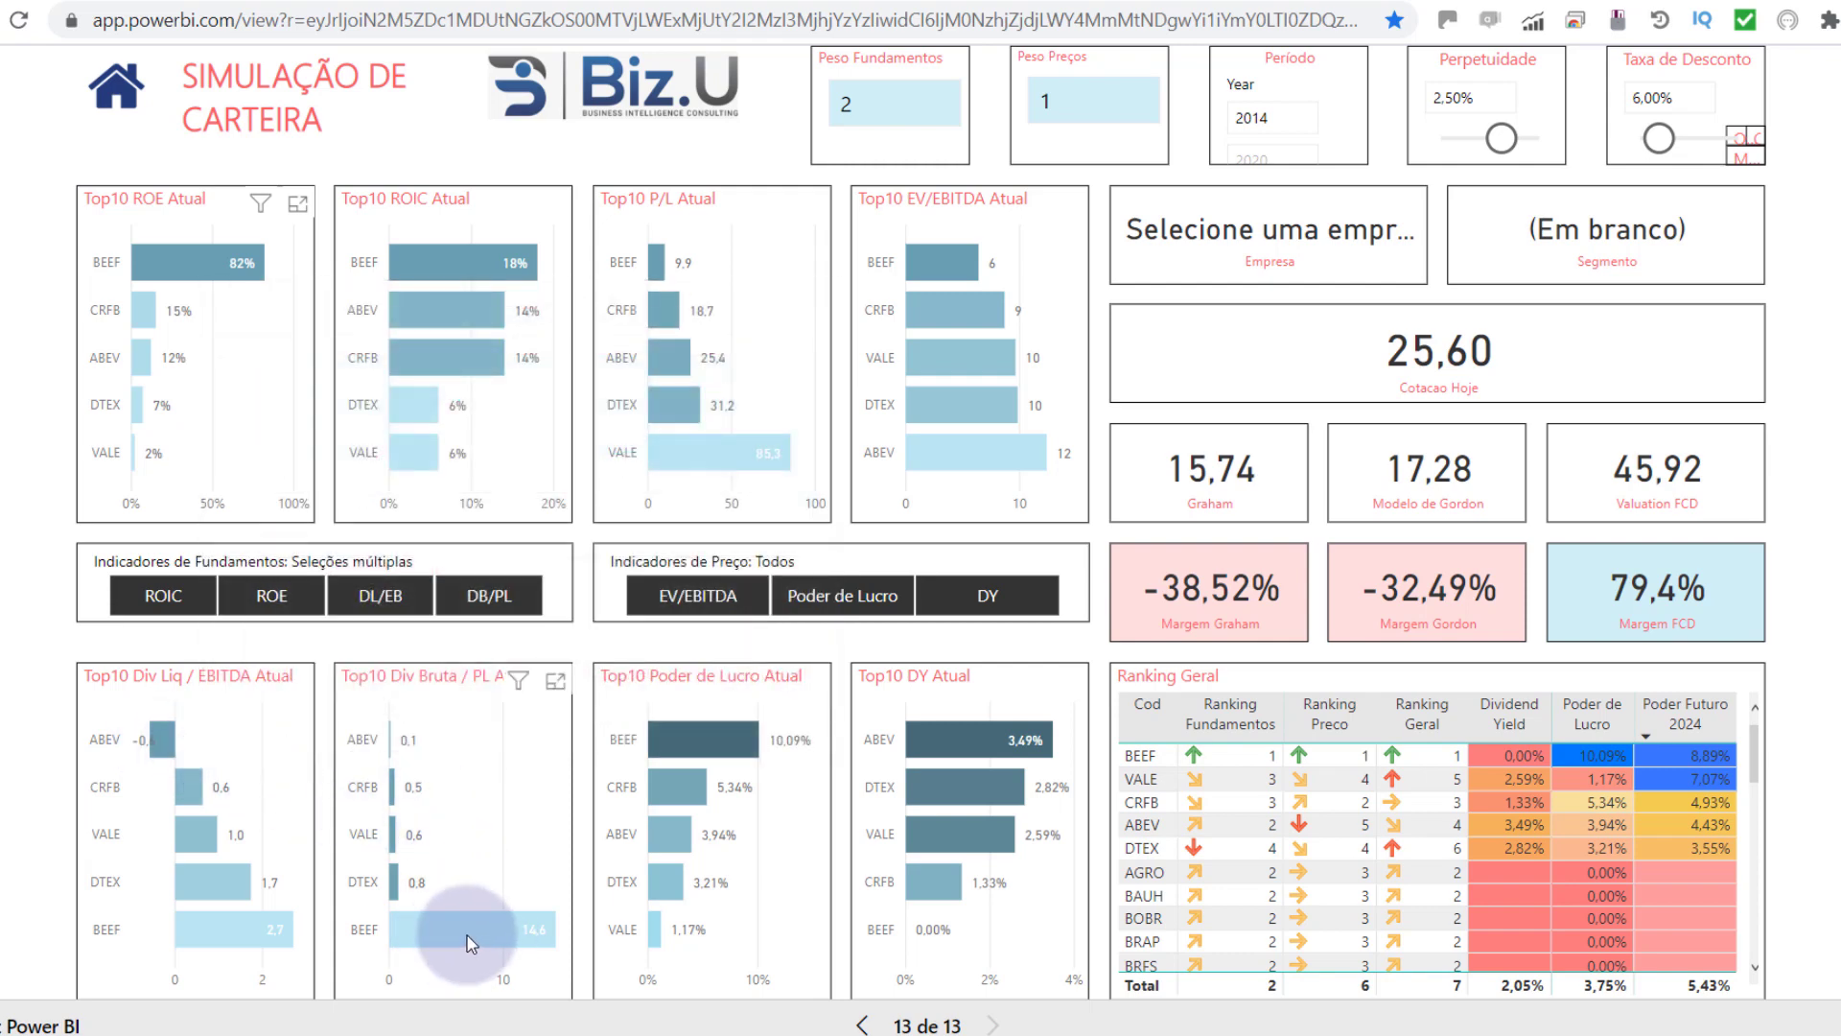
pyautogui.moveTo(468, 937)
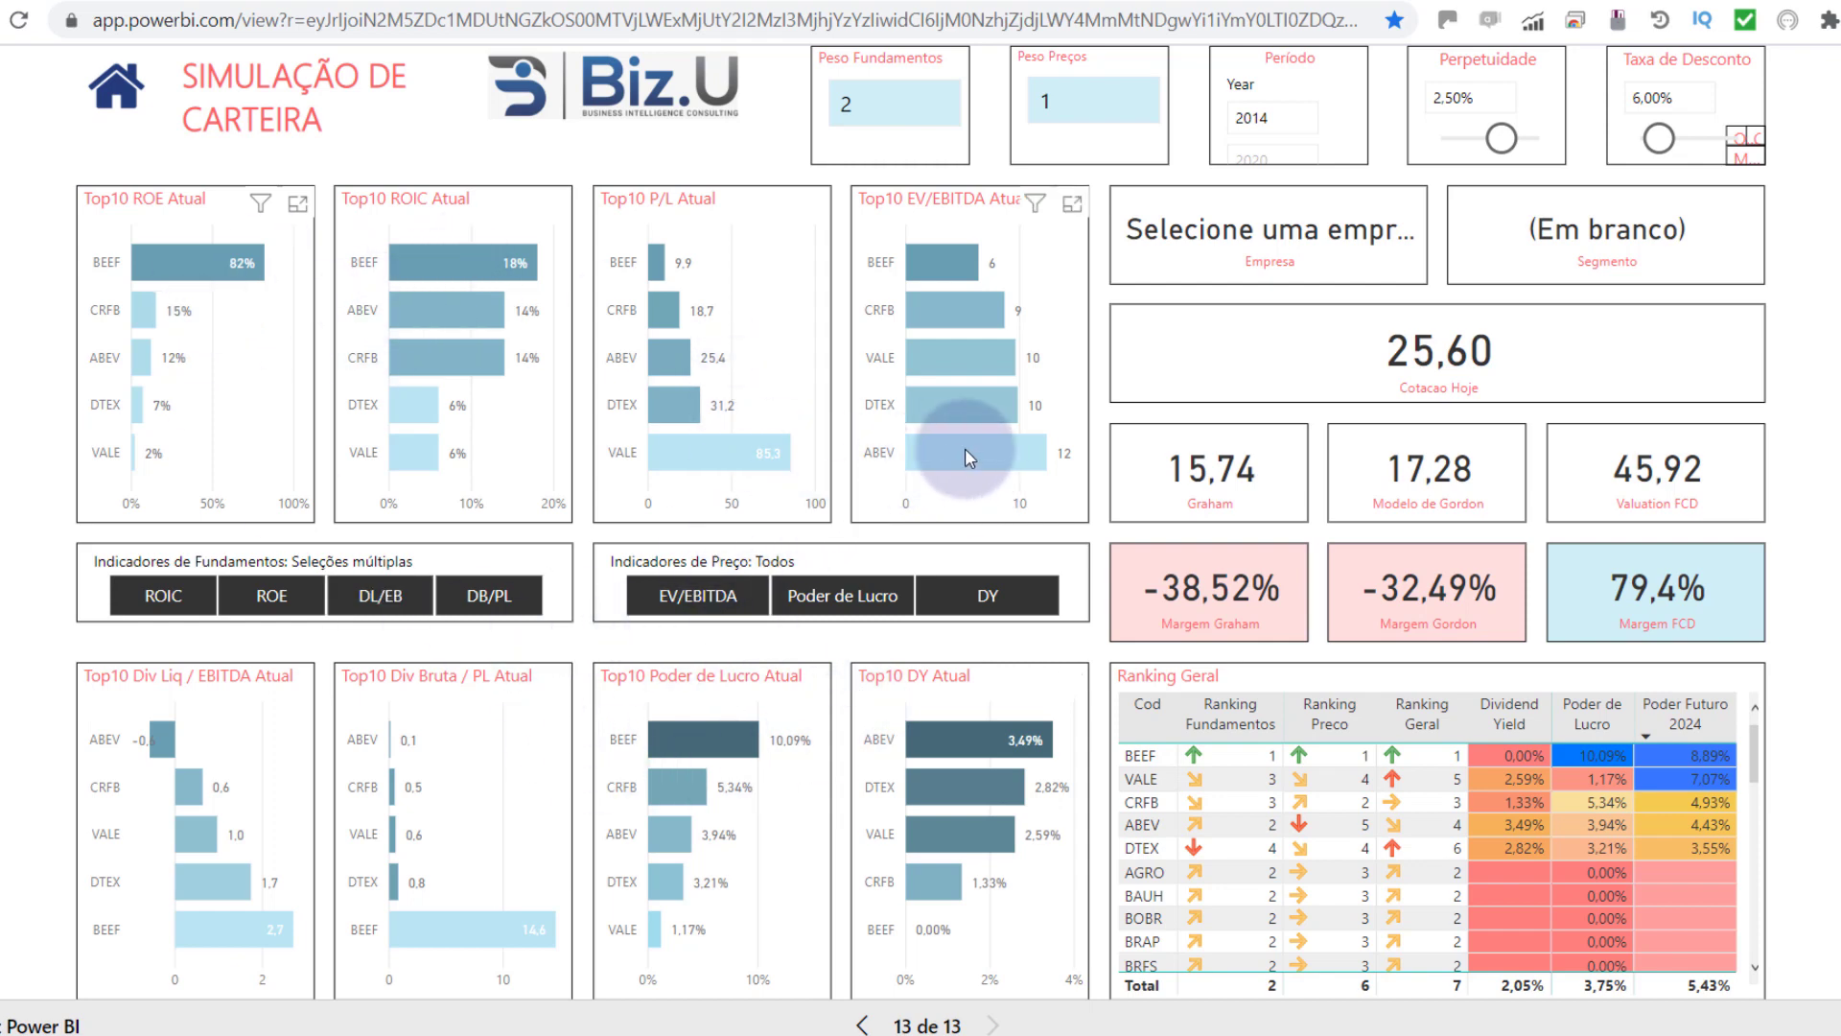
pyautogui.moveTo(964, 447)
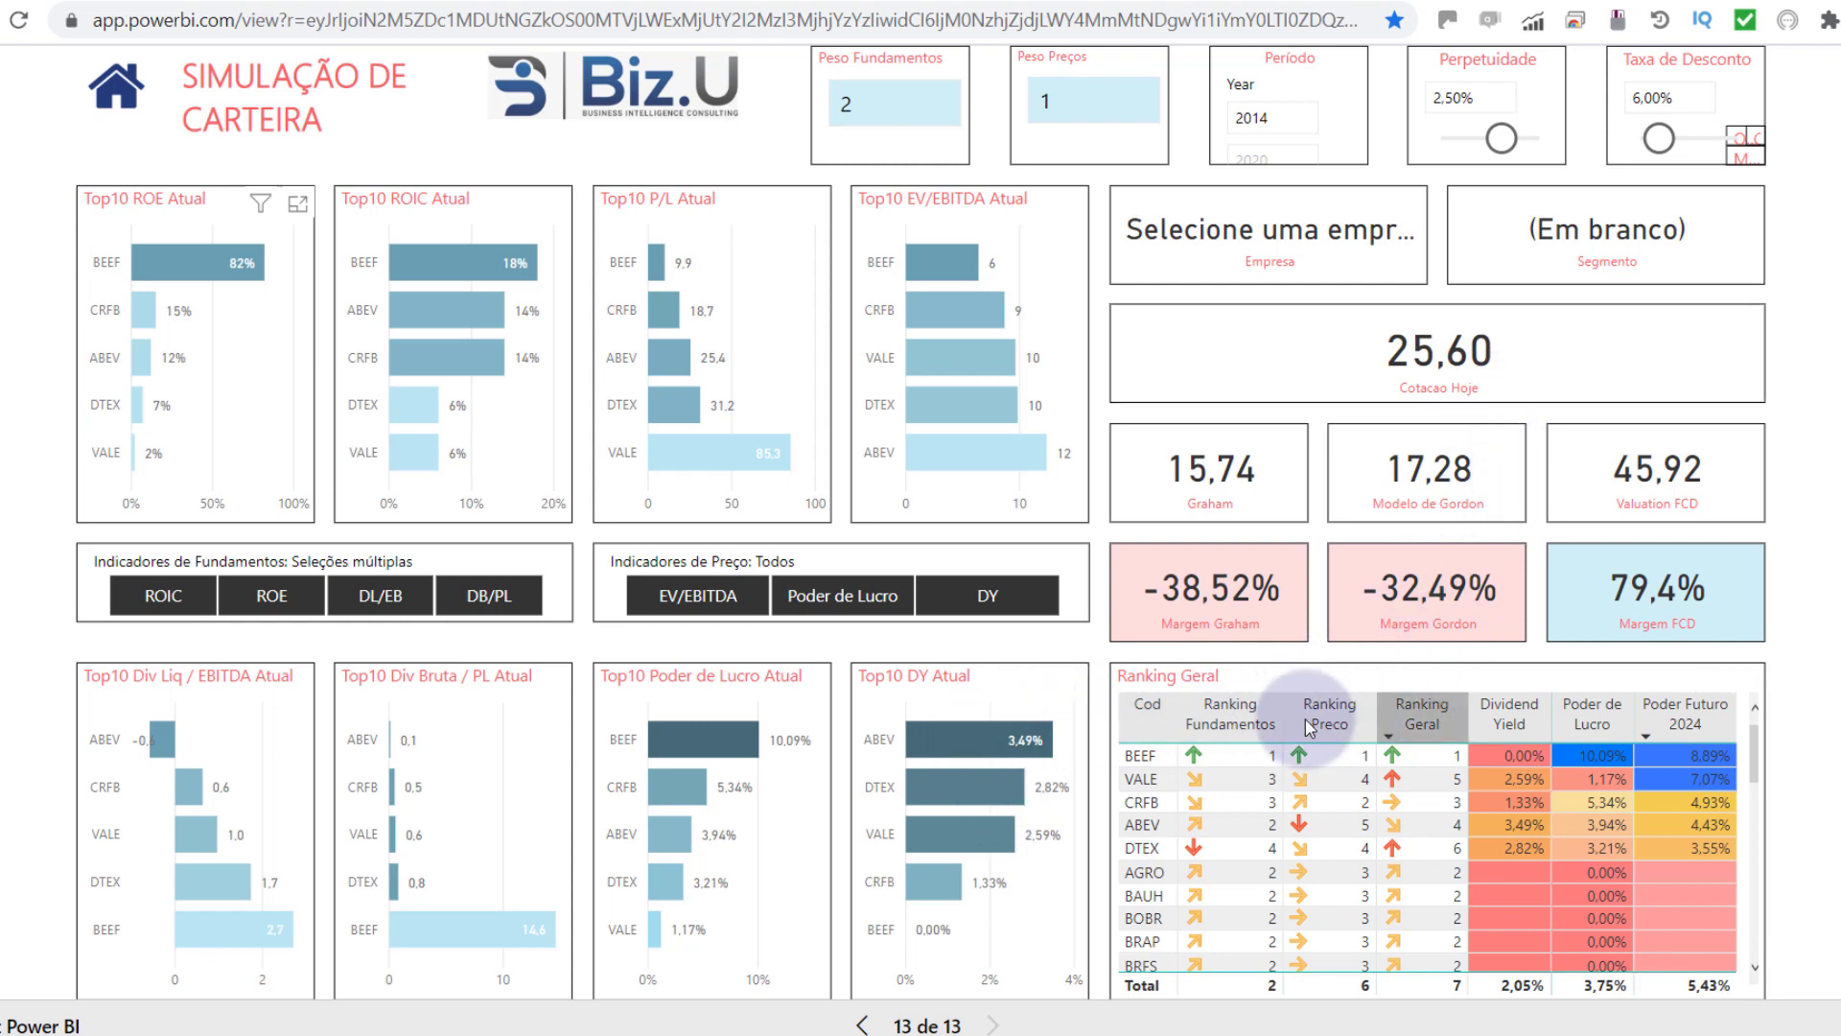
# Step: Filter the Simulação de Carteira page by VALE and by ABEV to compare their rankings and Graham, Gordon and FCD valuations
pyautogui.click(1239, 773)
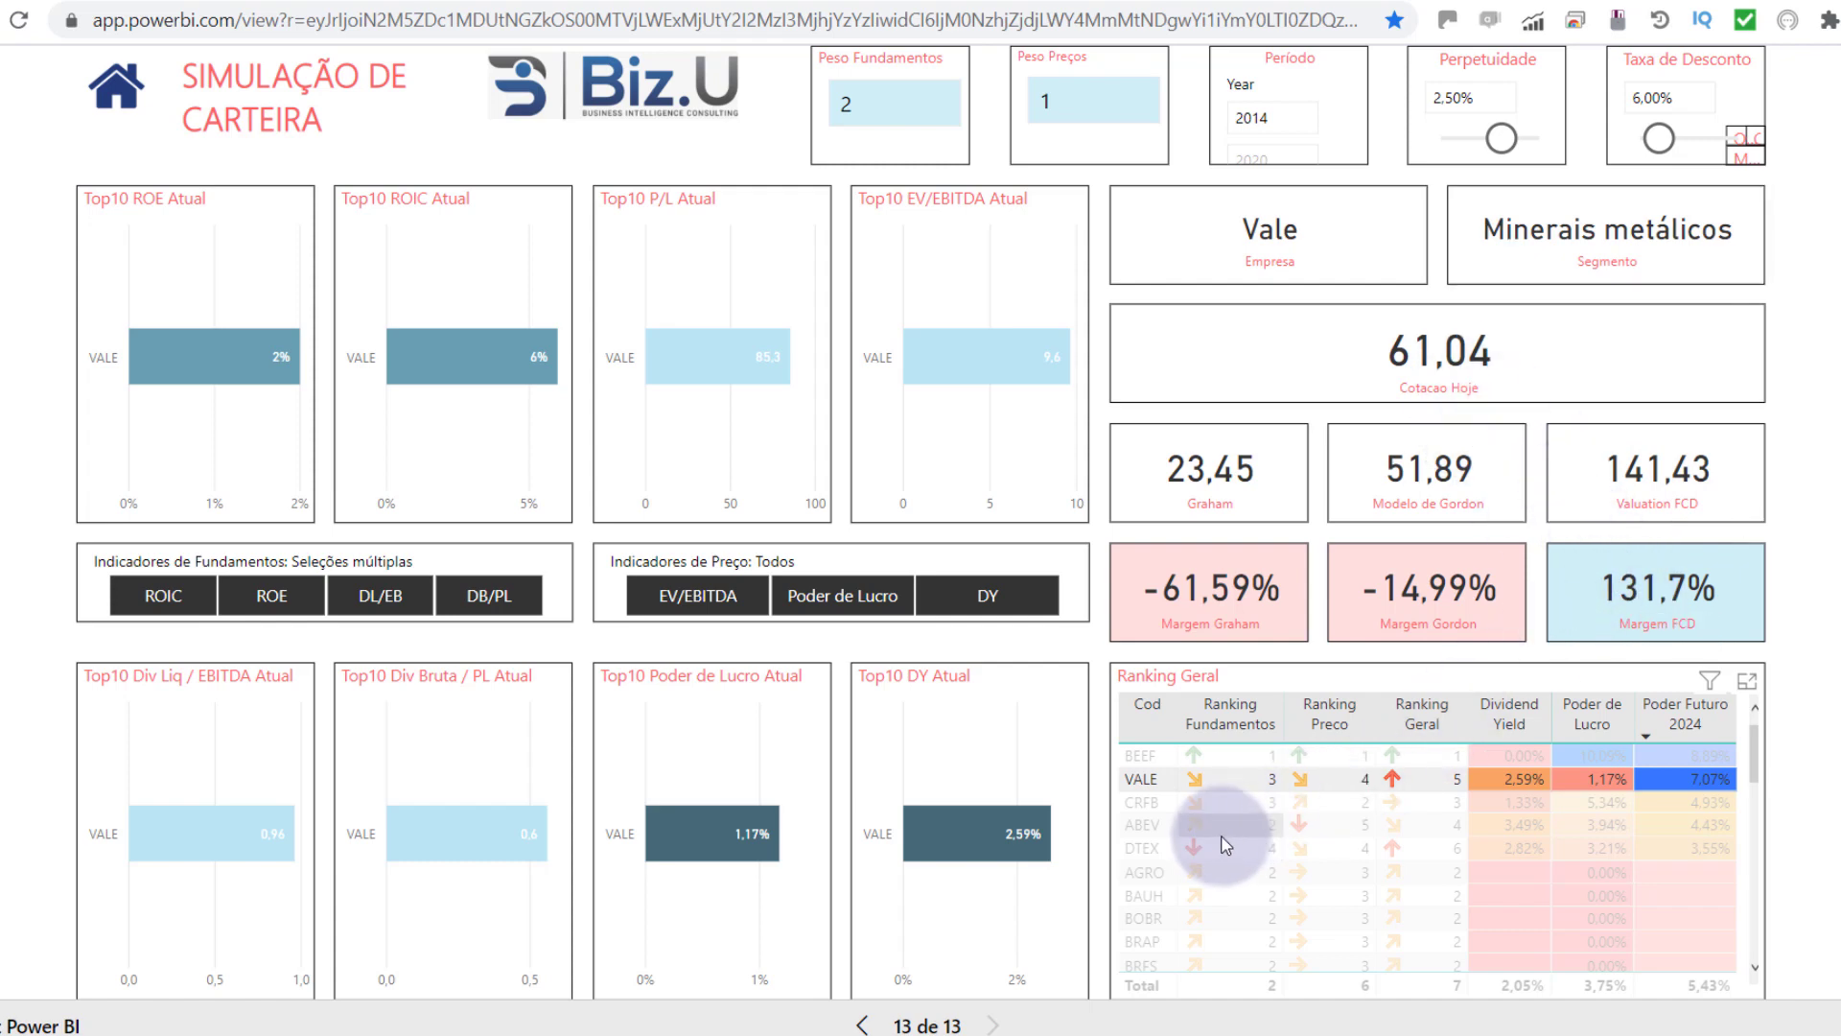
pyautogui.click(1266, 826)
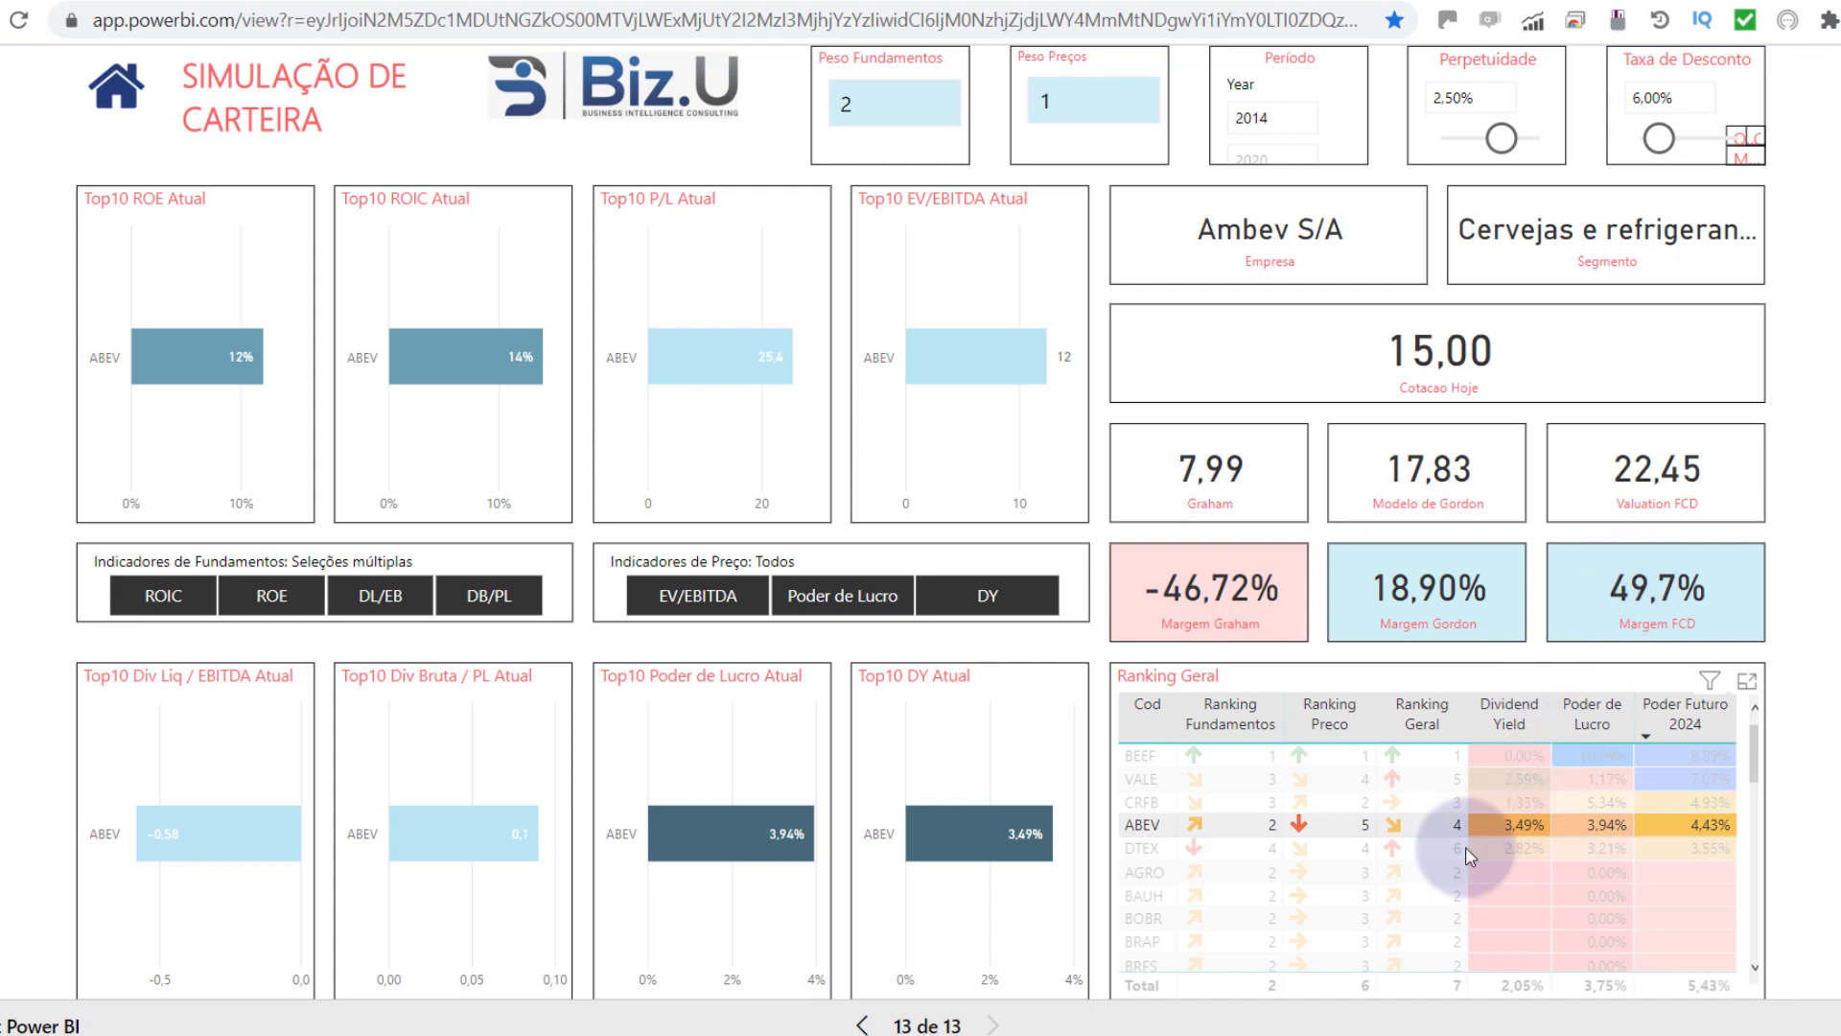
# Step: Switch to the Google results for abev3 and inspect Ambev's share price over one month and one day
pyautogui.moveTo(787, 1033)
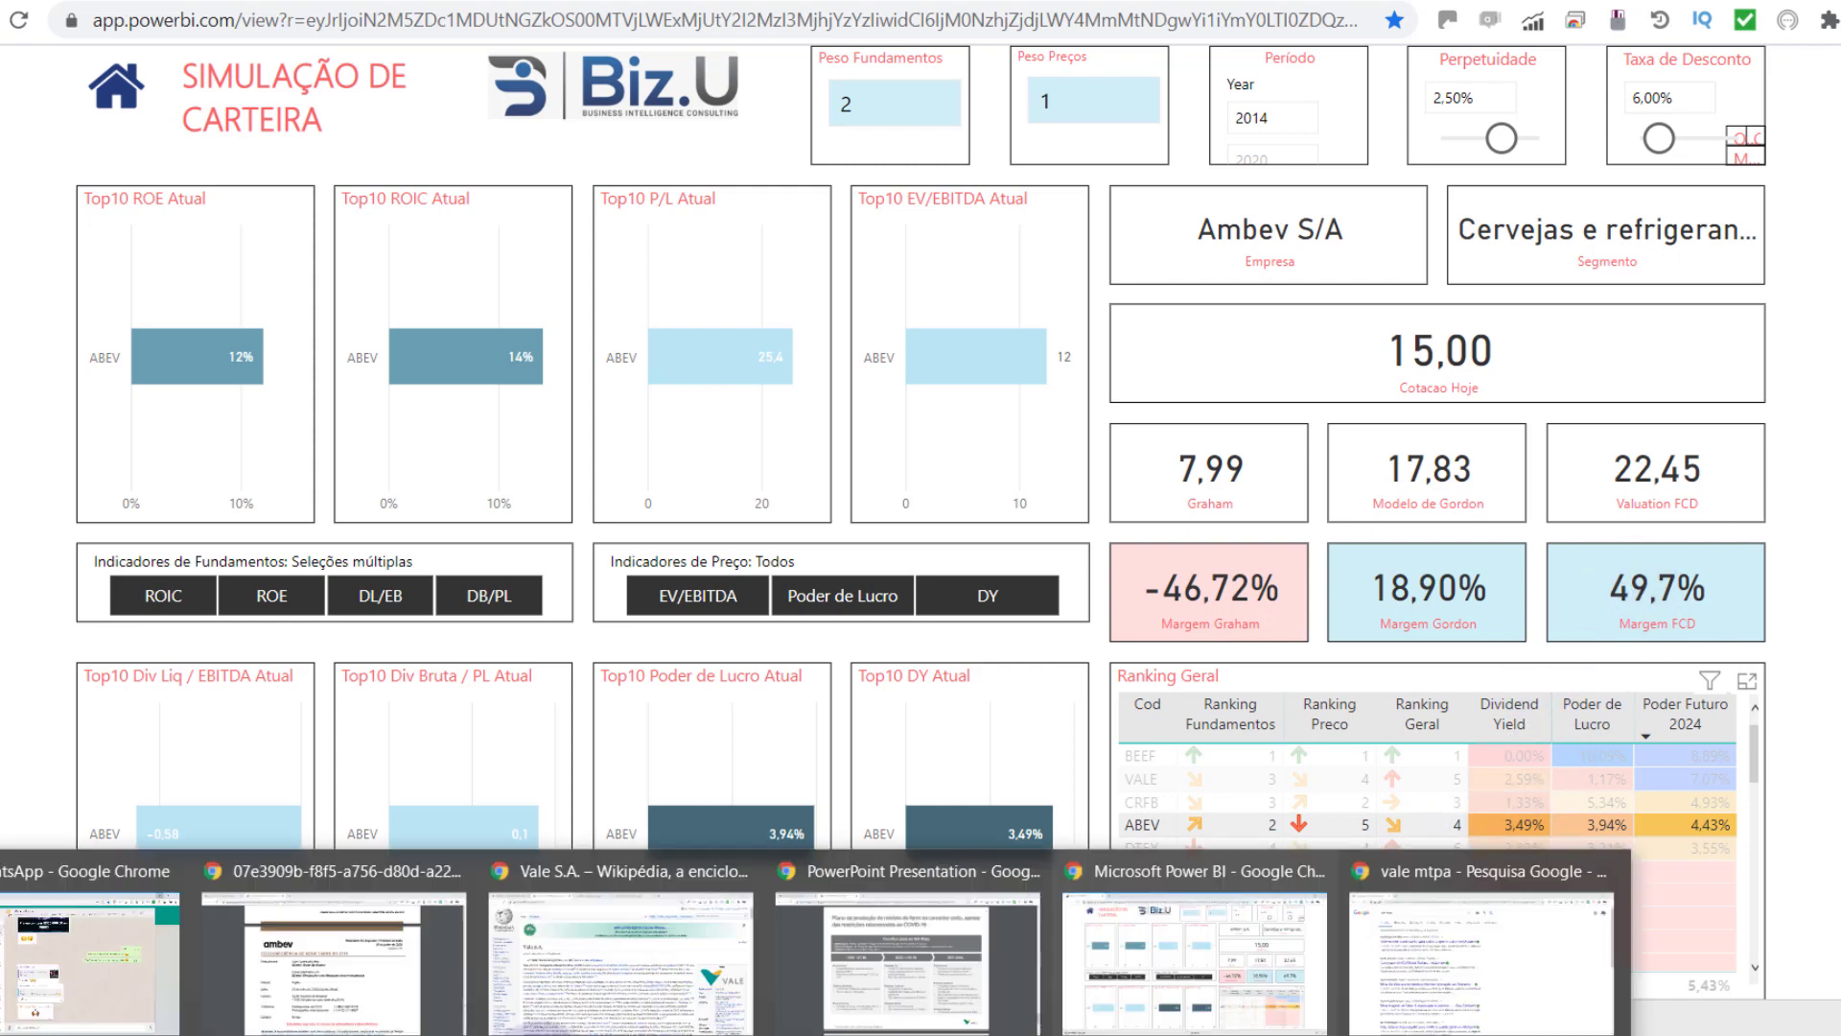
pyautogui.click(648, 984)
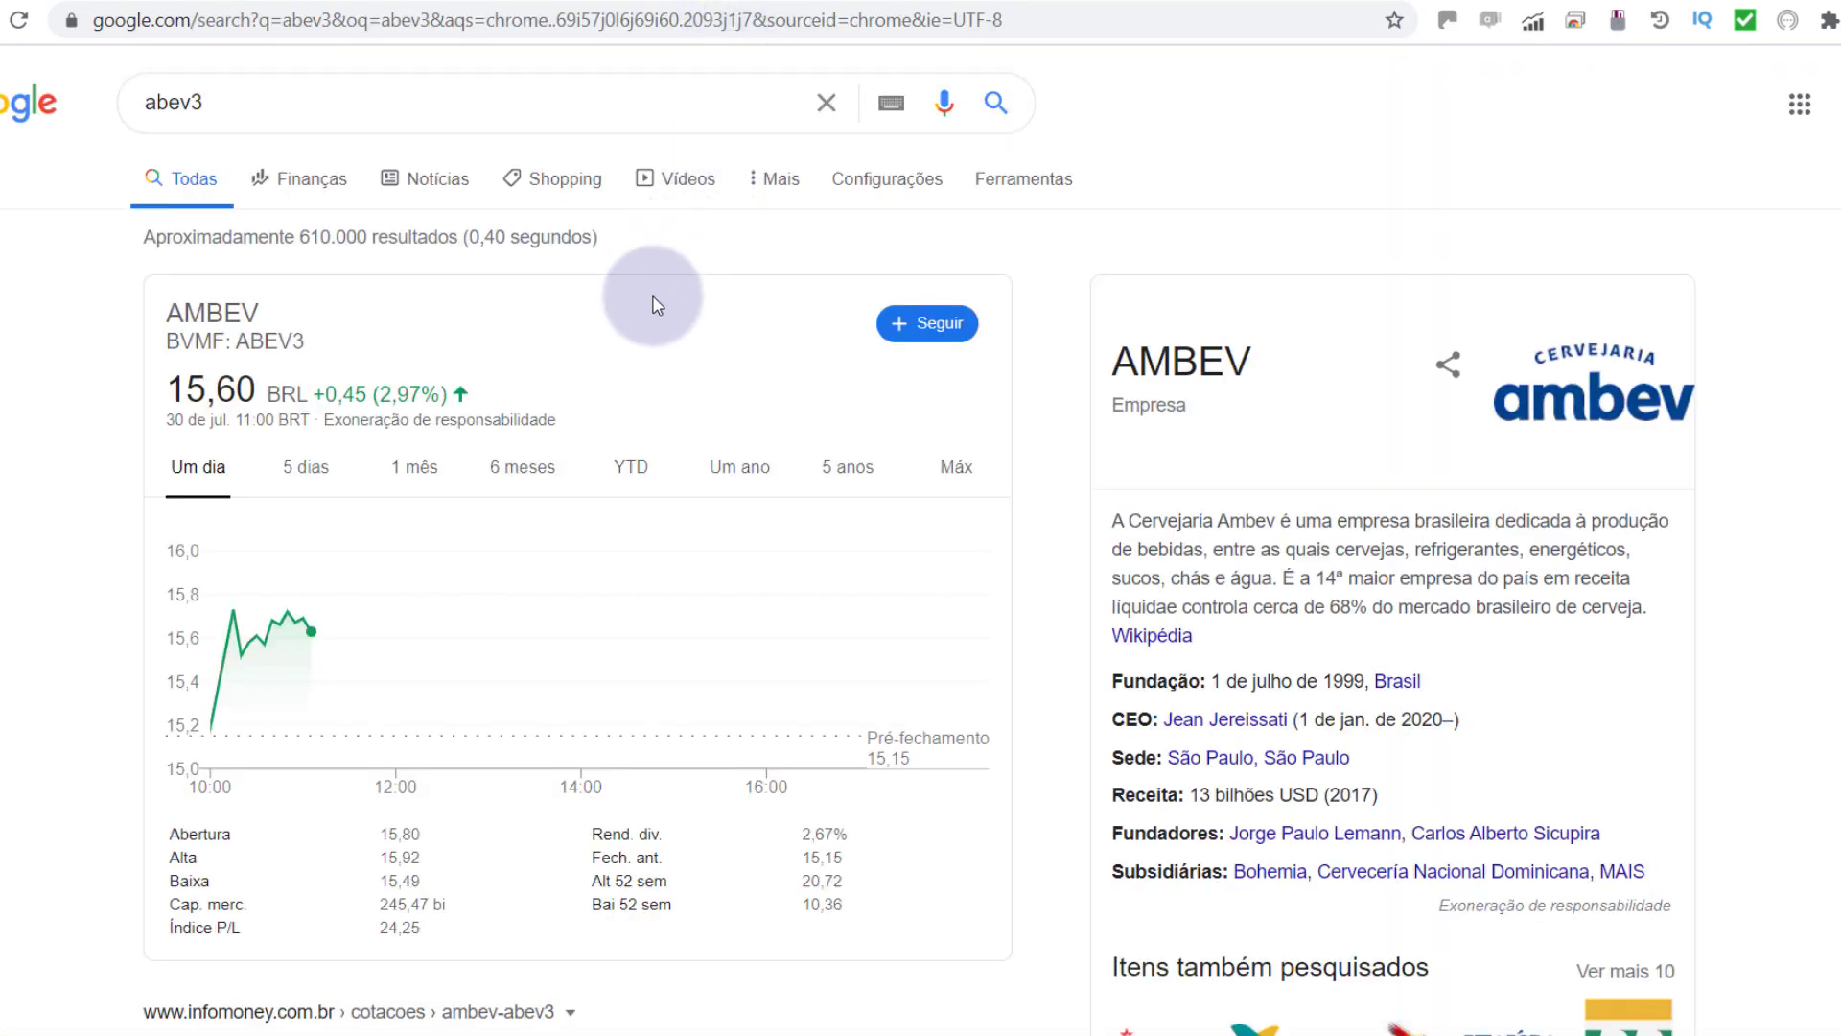
pyautogui.click(417, 468)
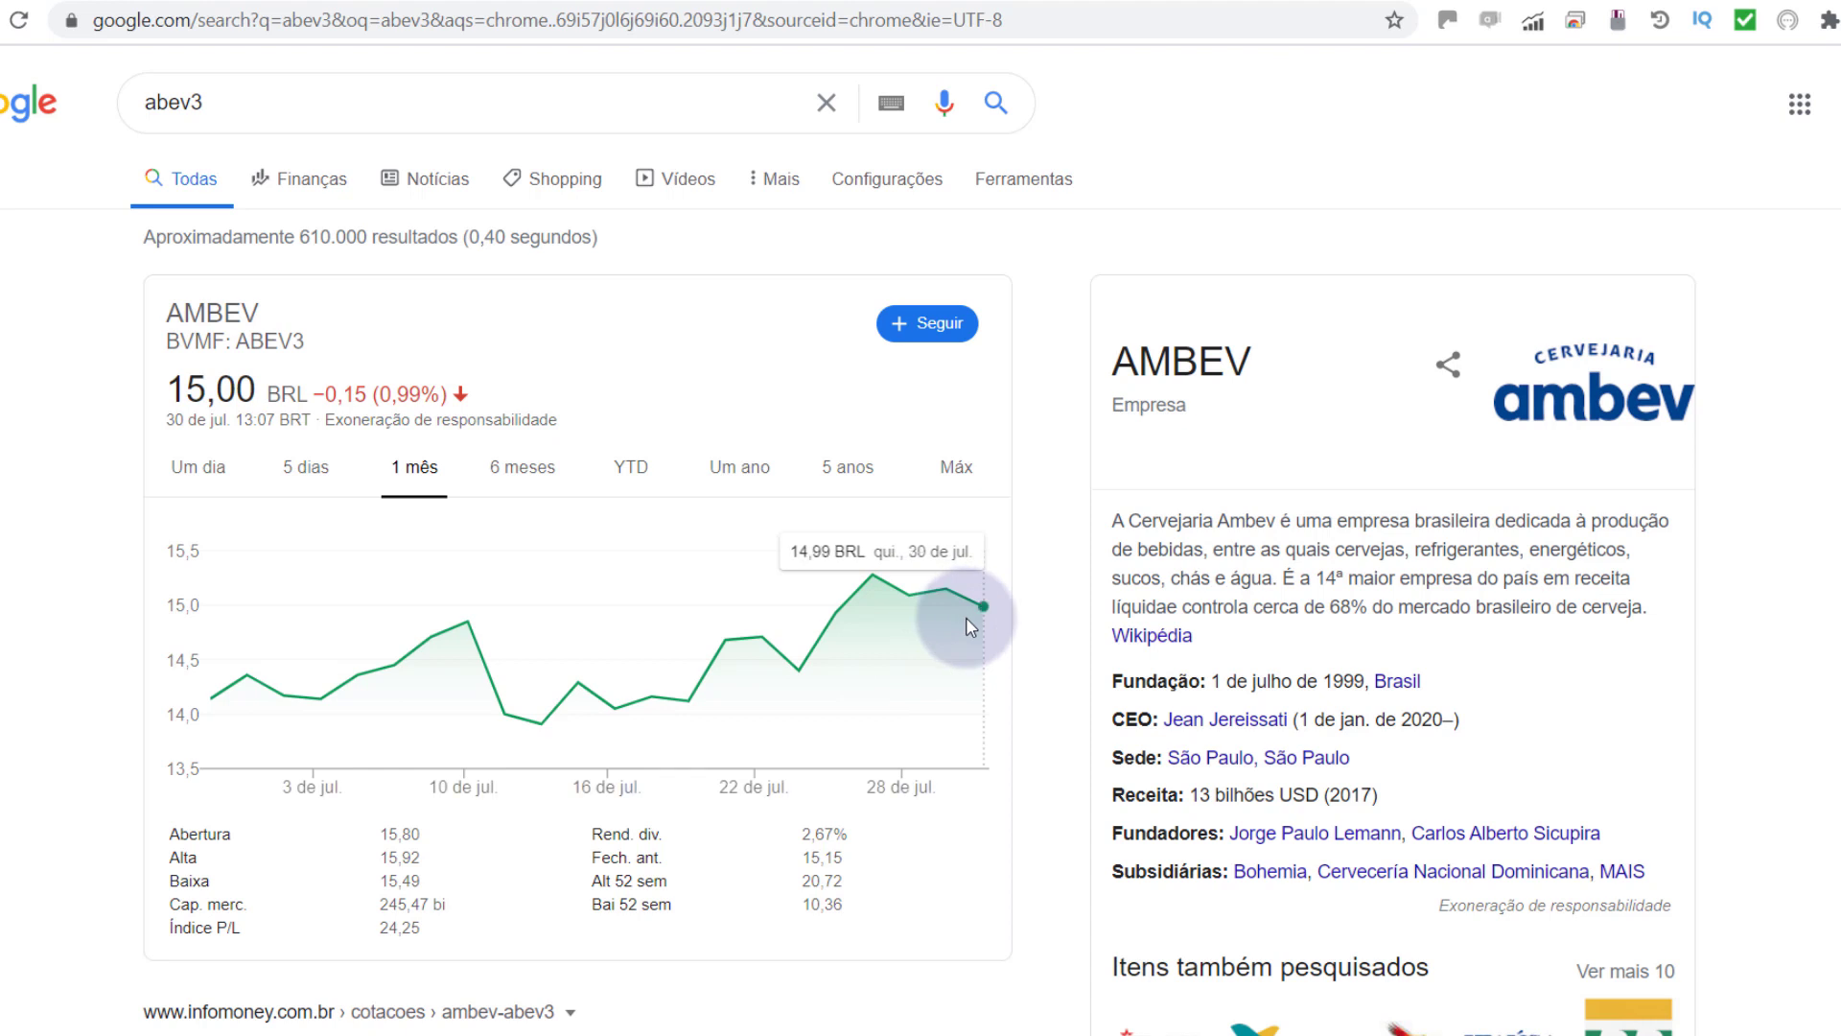
pyautogui.click(197, 466)
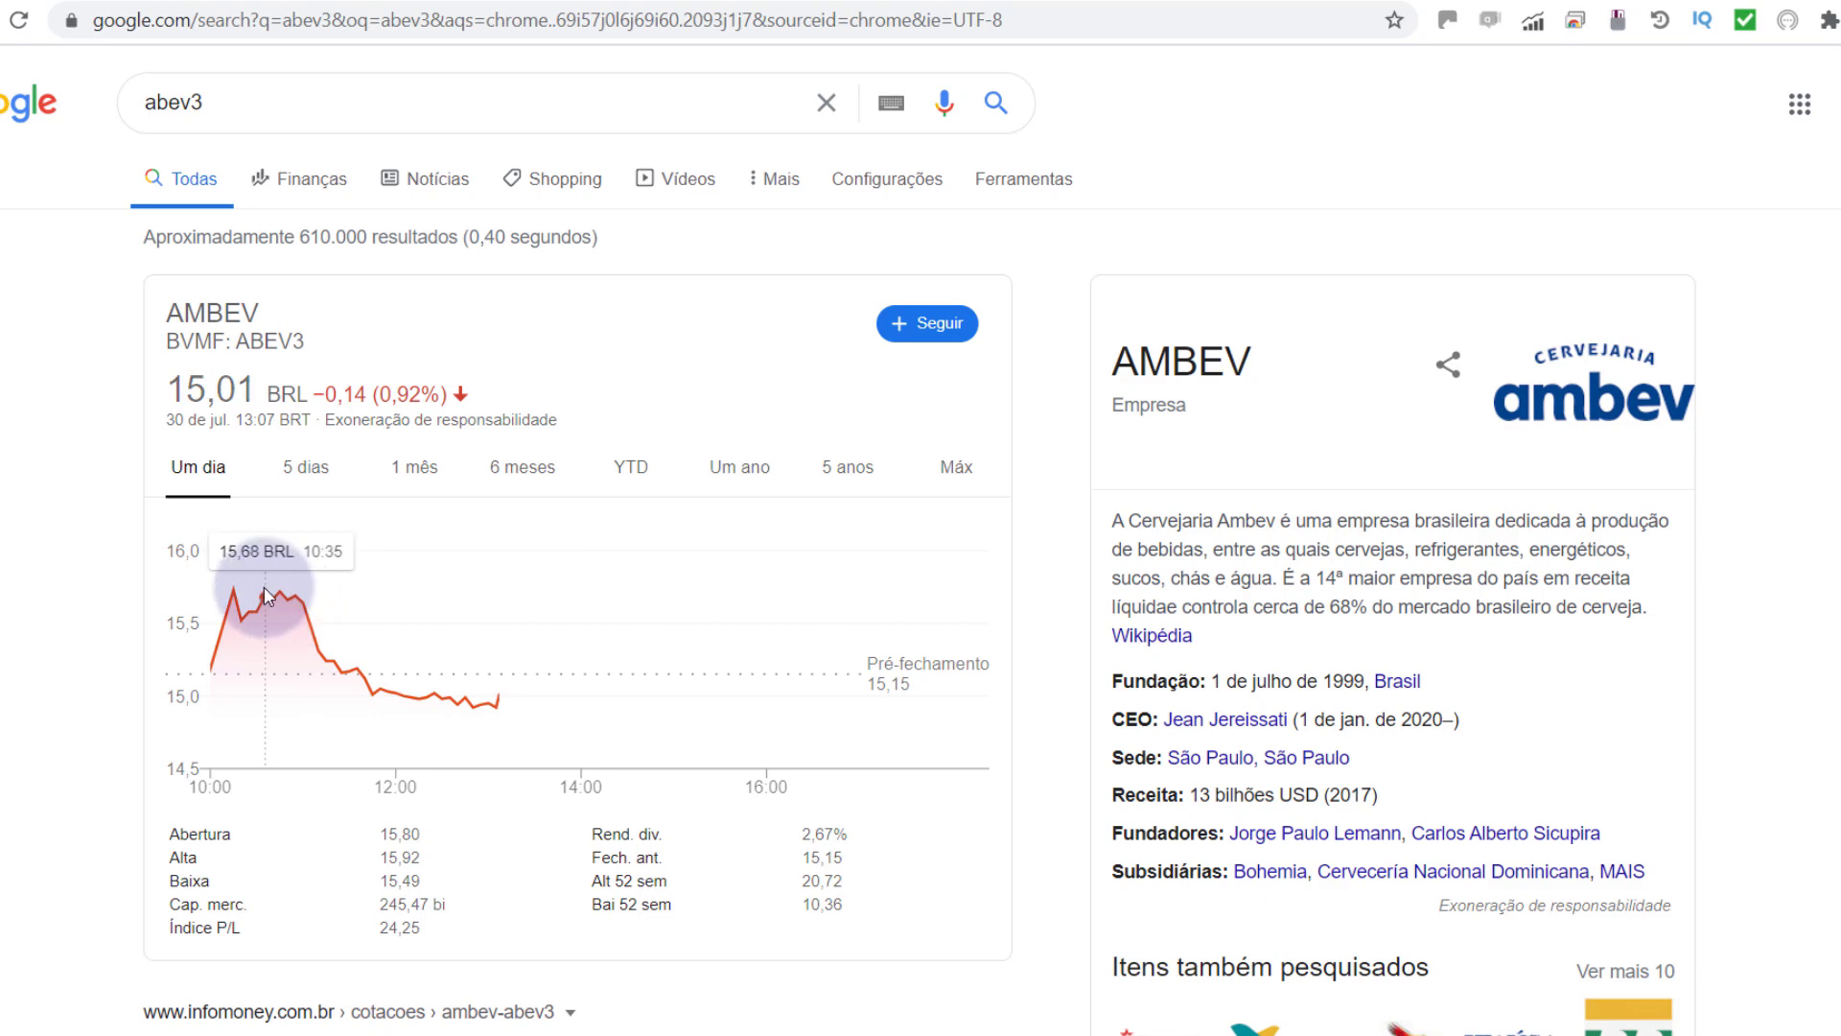
# Step: Inspect Vale's share price over one month and one day in the Google results for vale3
pyautogui.click(429, 467)
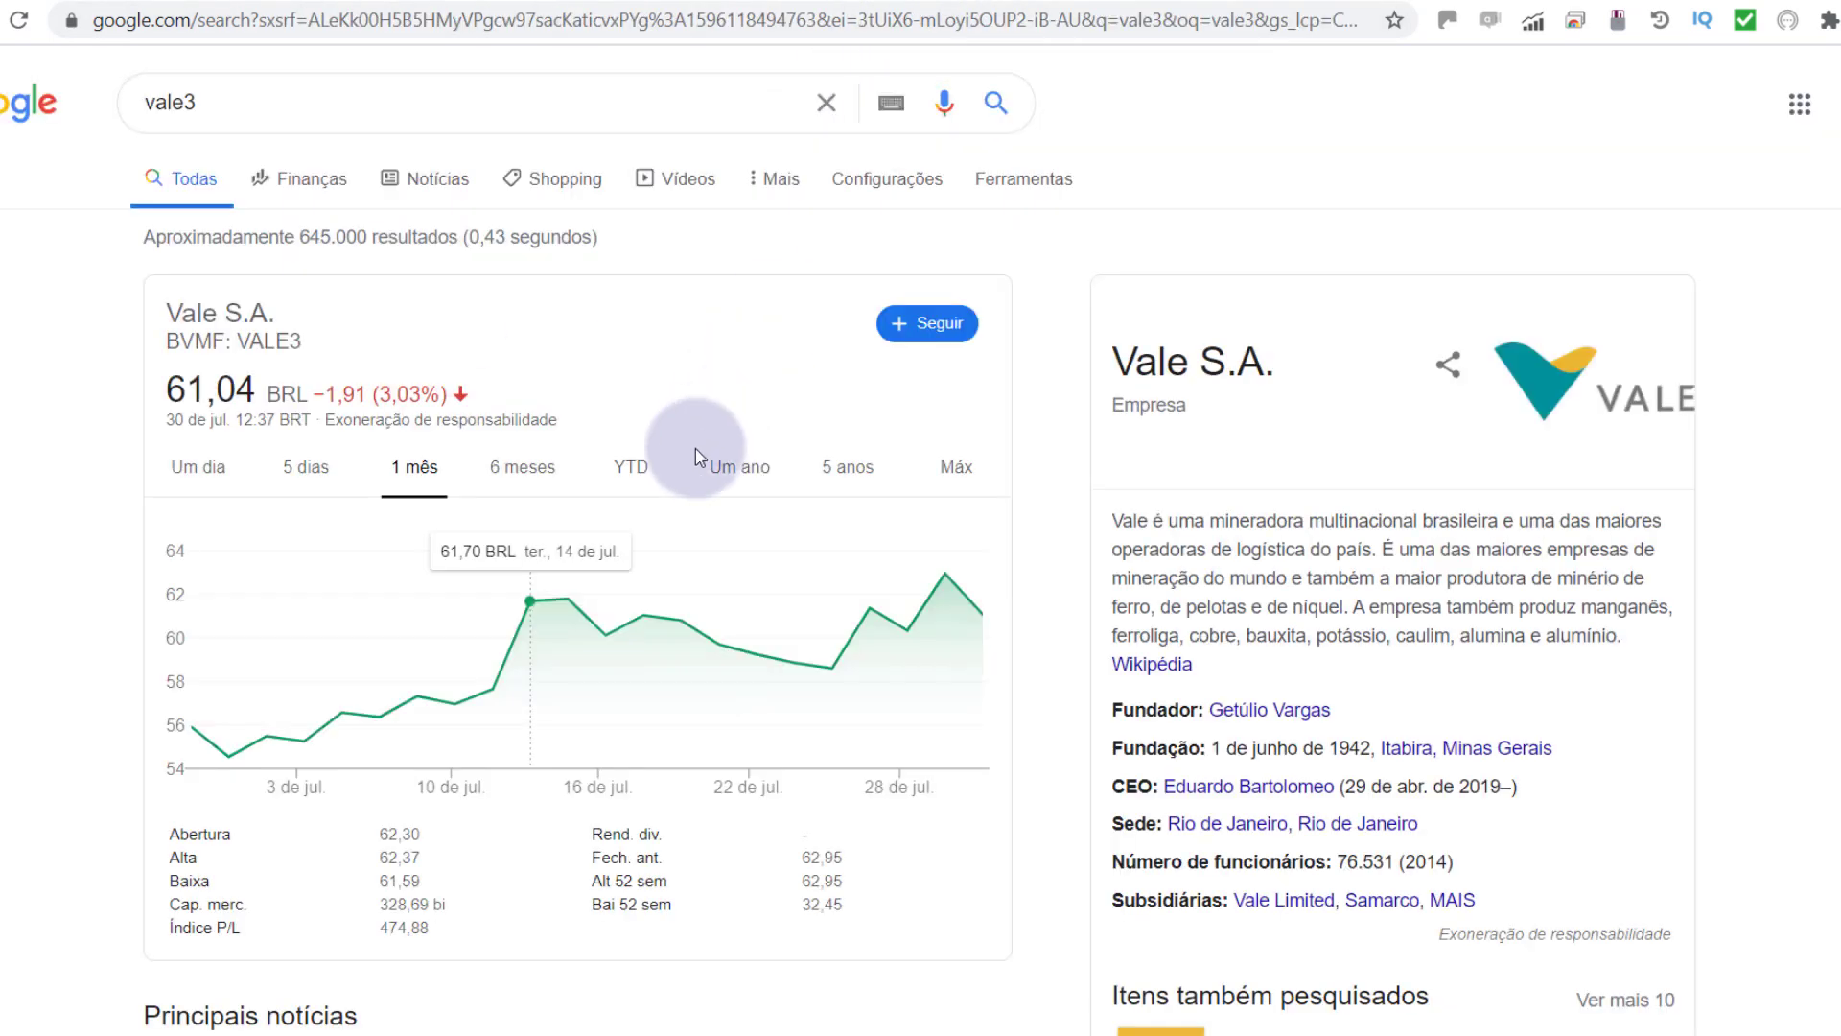
pyautogui.click(203, 468)
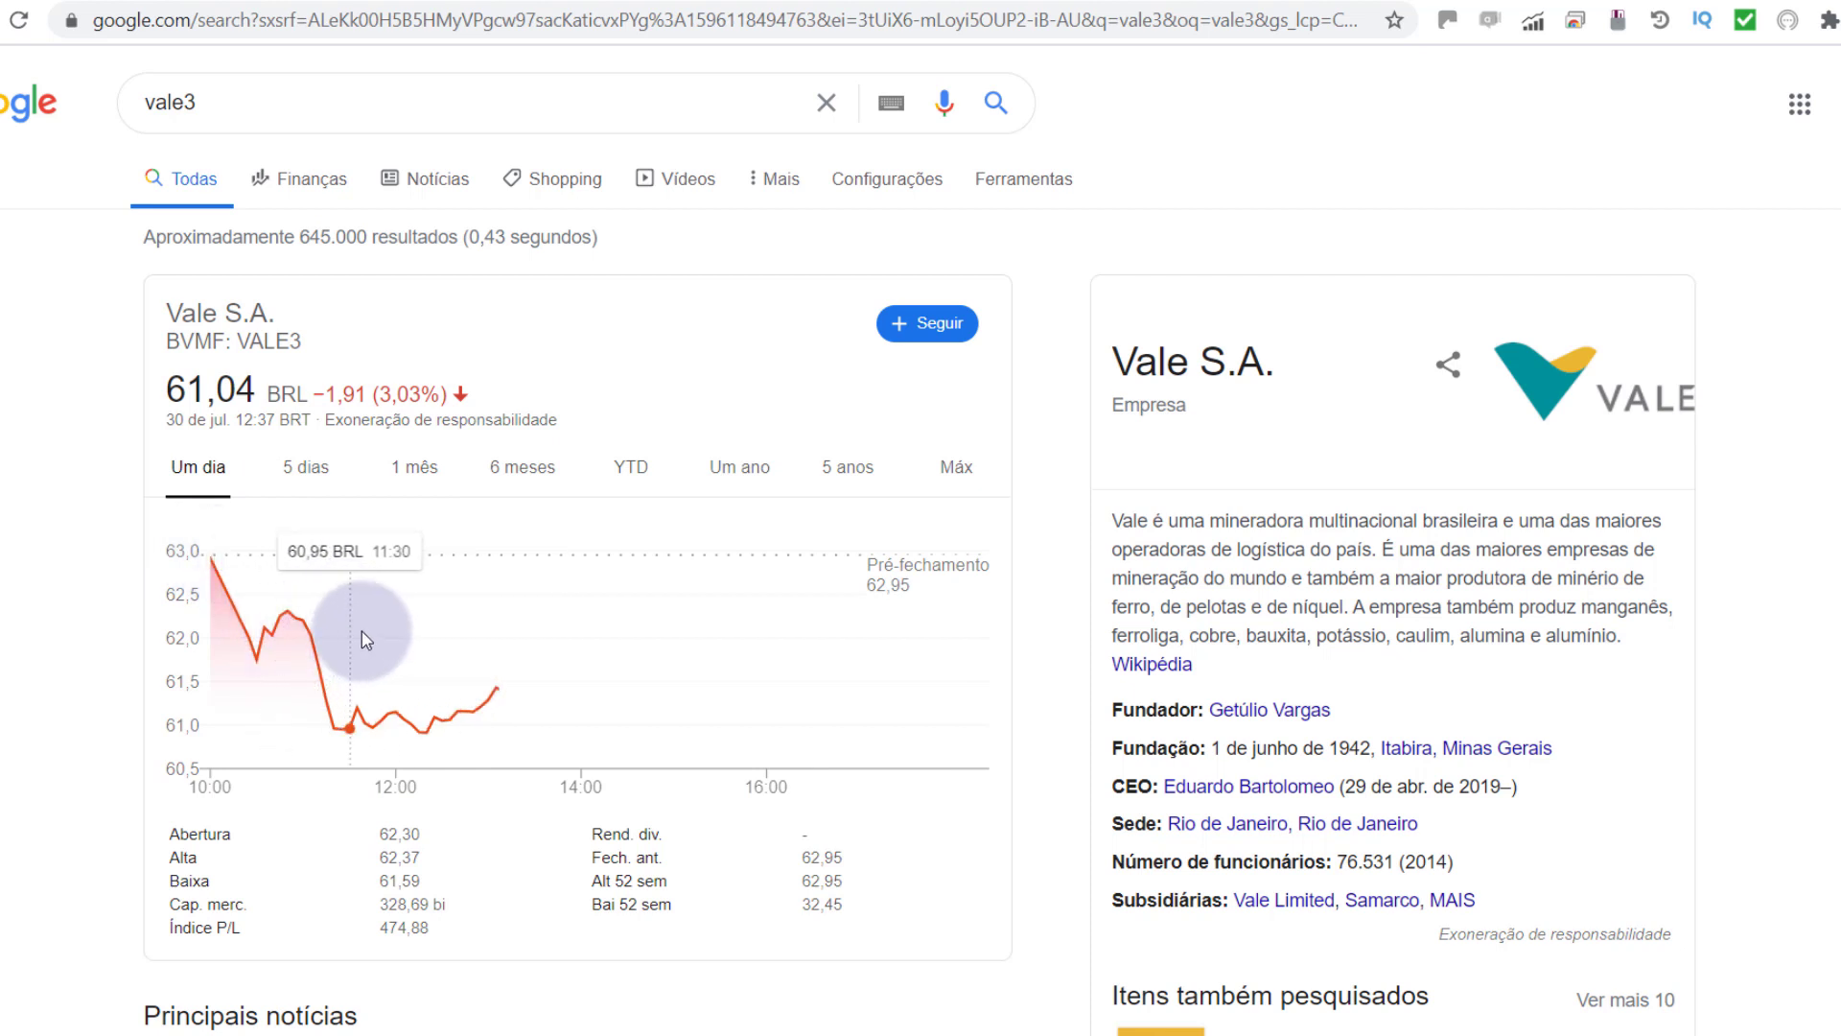
pyautogui.click(397, 494)
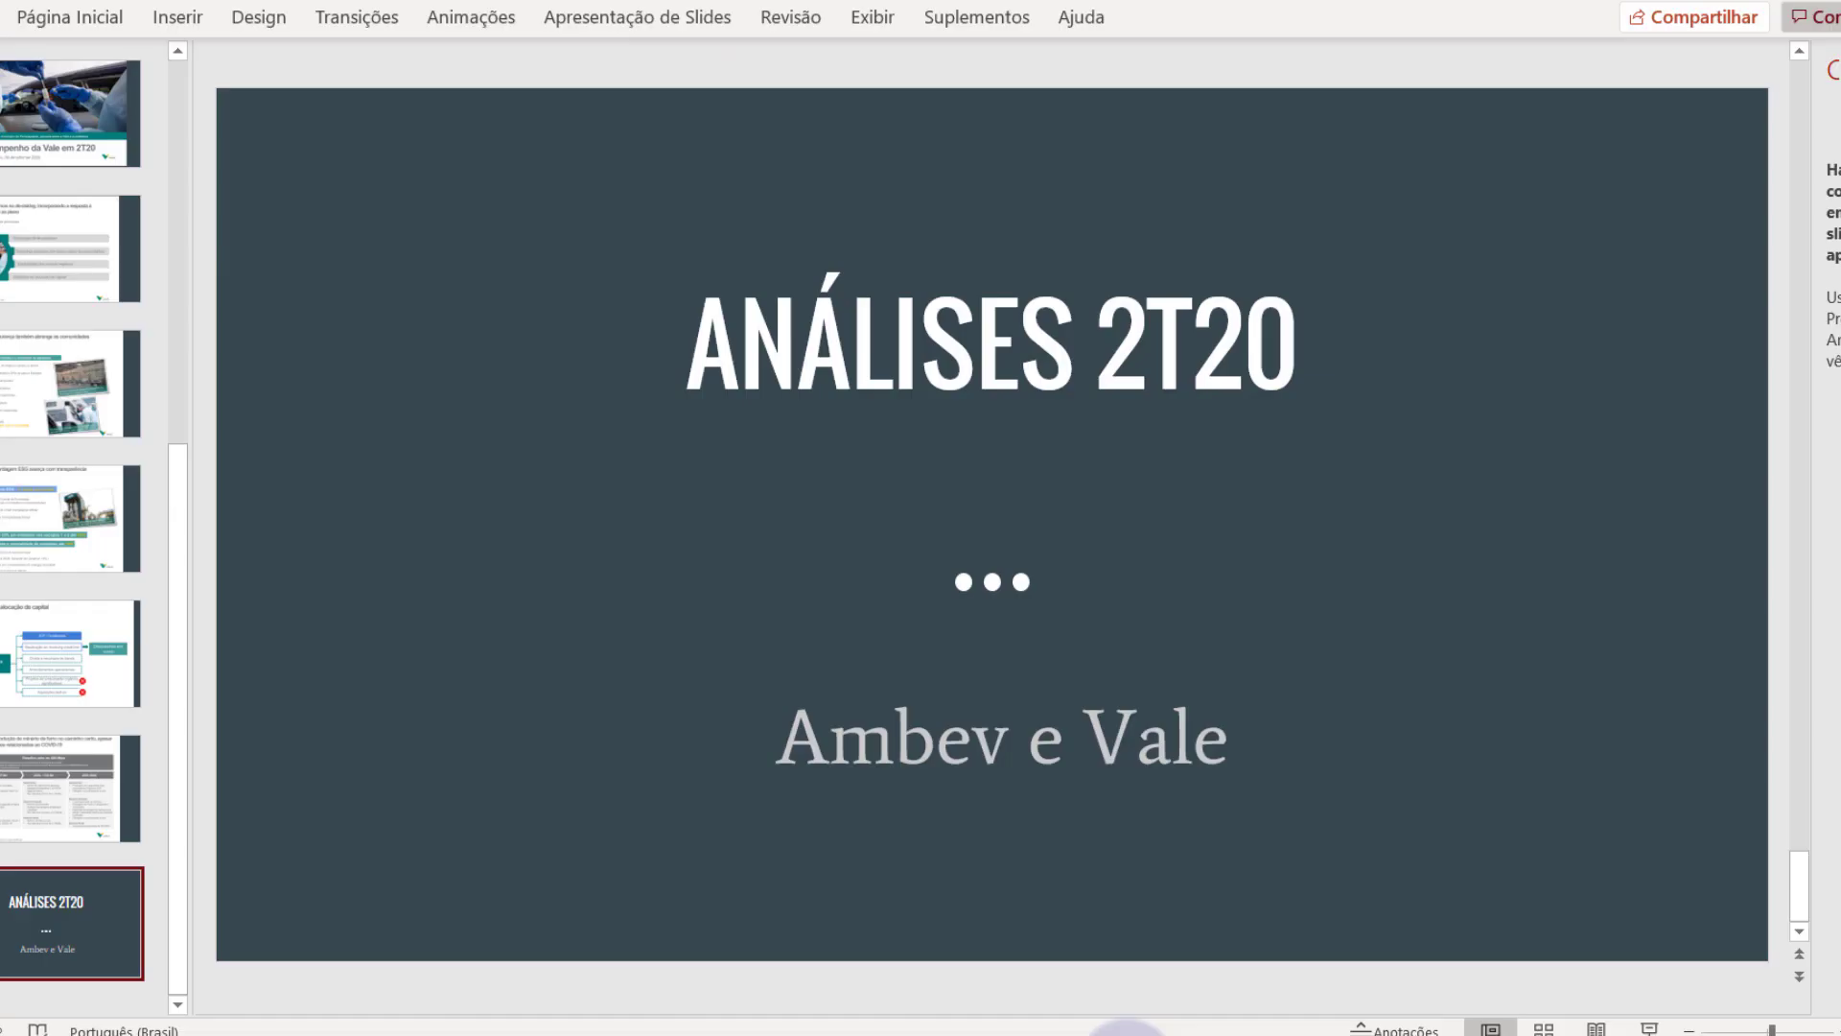
# Step: Switch to the PowerPoint presentation showing the ANÁLISES 2T20 slide for Ambev e Vale
pyautogui.click(1108, 1021)
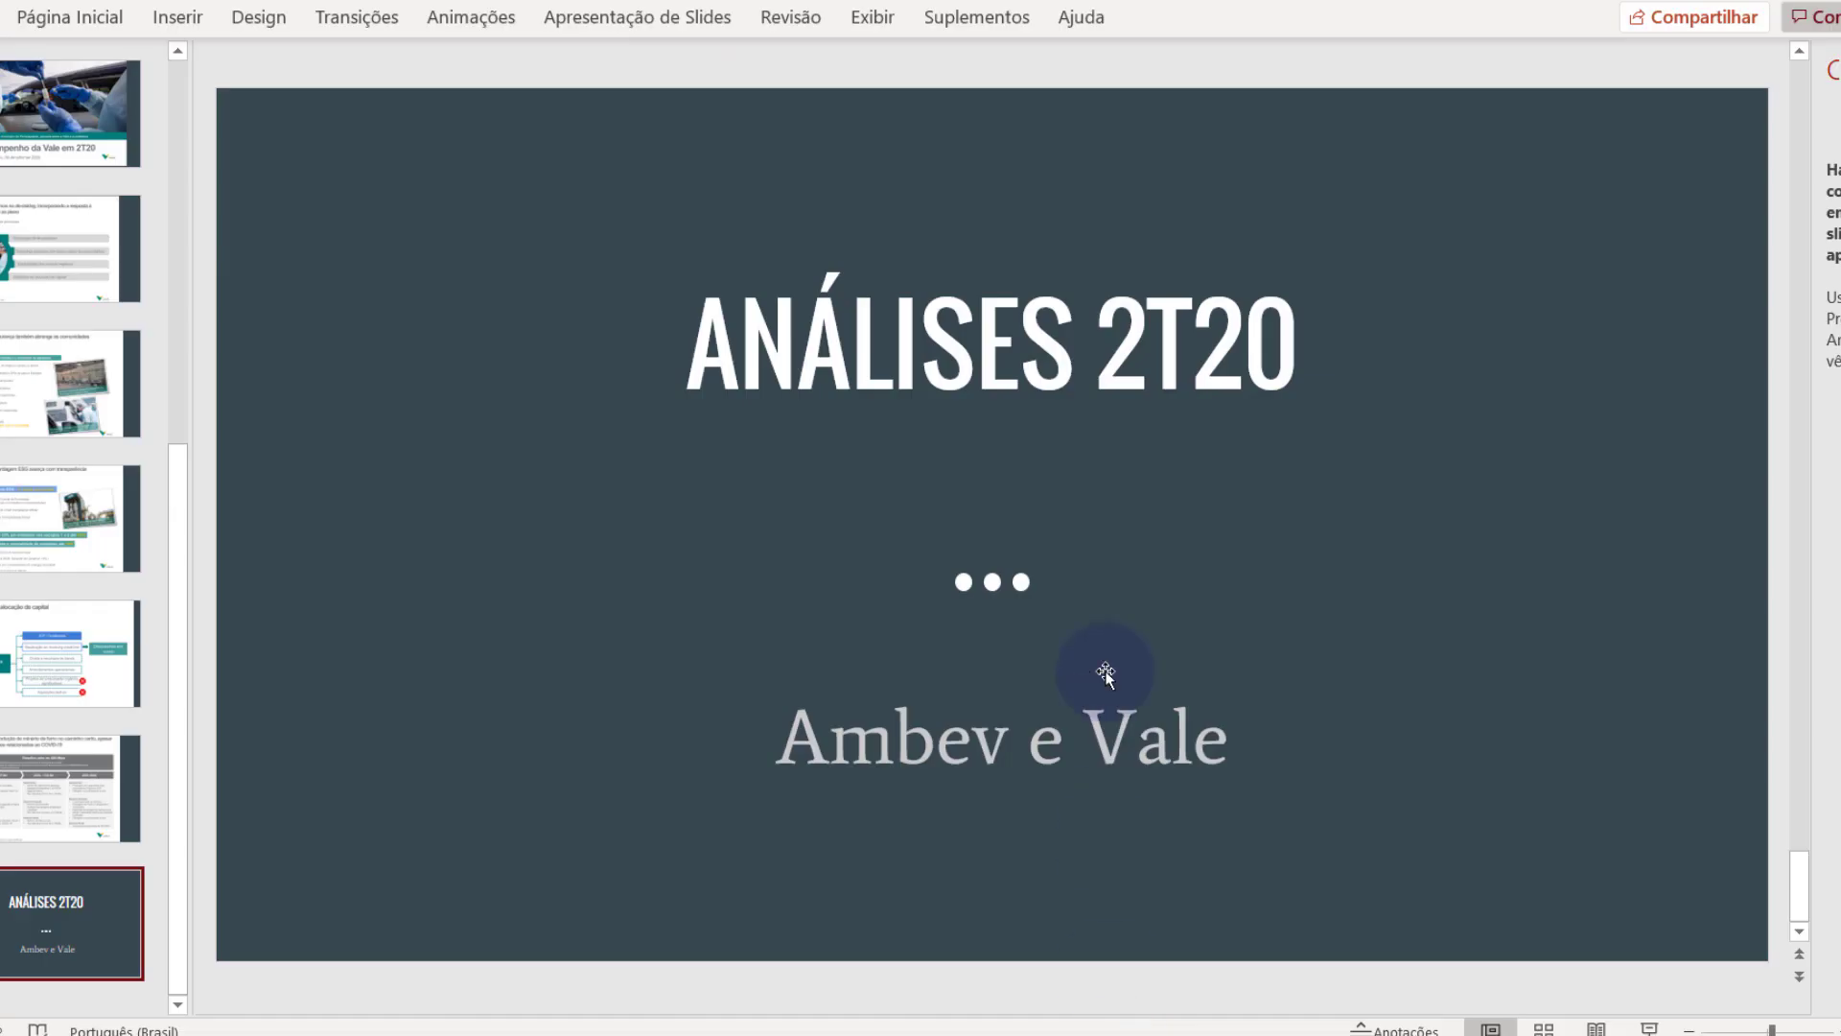